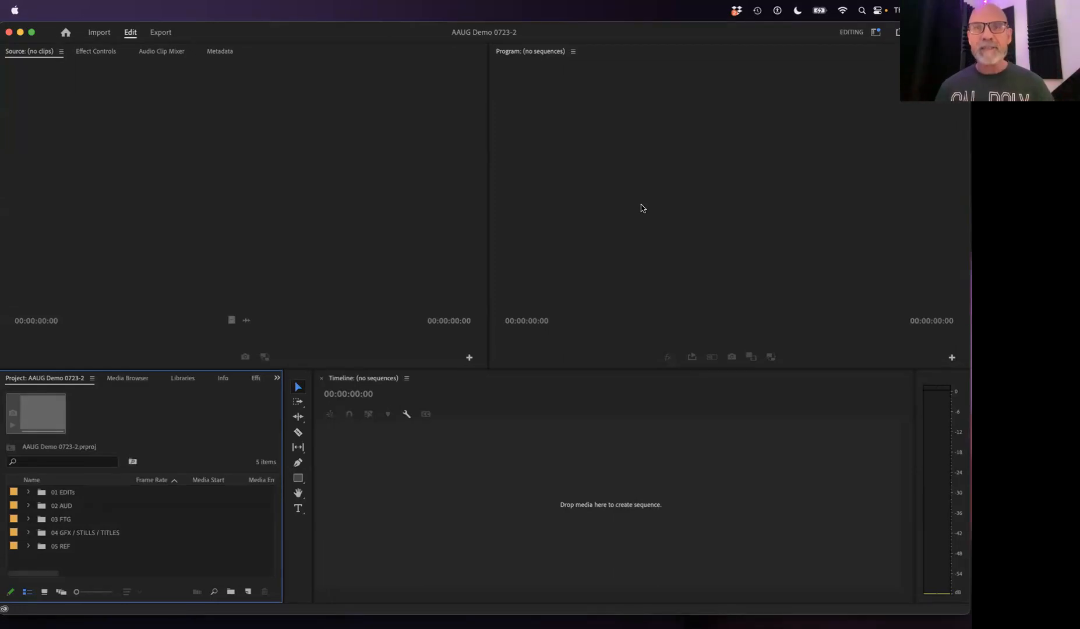
# Resize the panel layout so the Source monitor is narrower and the Project and Timeline area is taller.
pyautogui.click(428, 55)
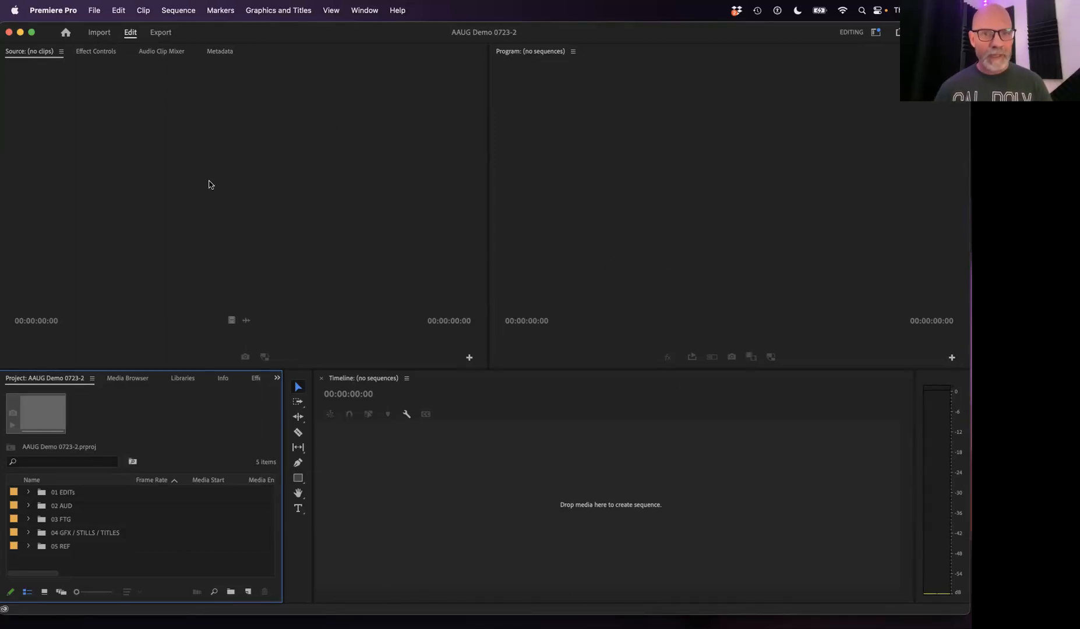
pyautogui.moveTo(240, 369); pyautogui.dragTo(291, 355)
pyautogui.moveTo(488, 223); pyautogui.dragTo(440, 233)
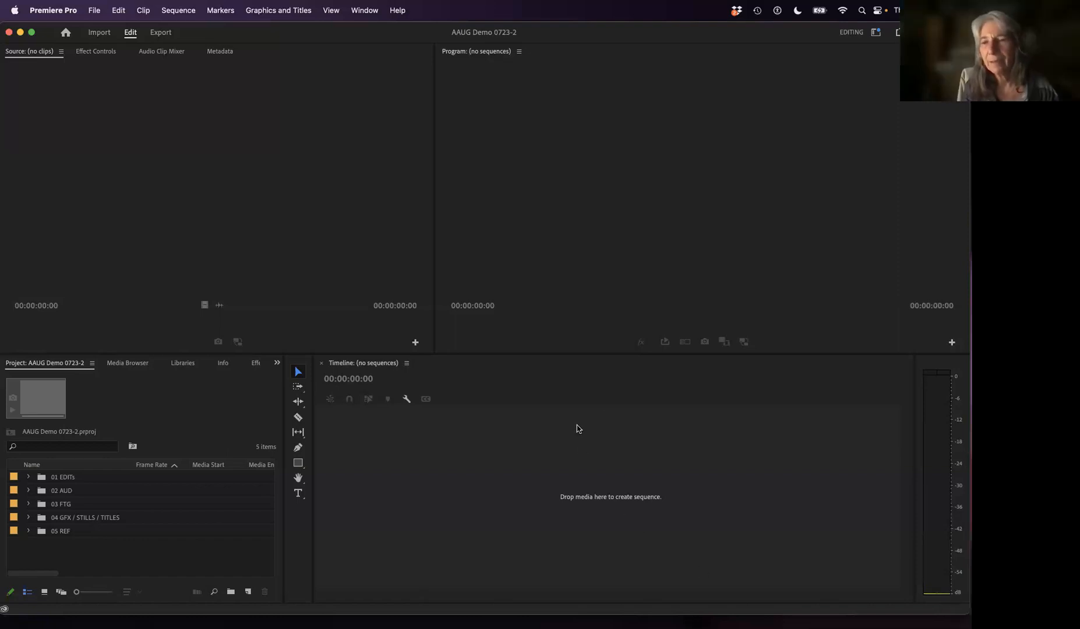
pyautogui.click(447, 300)
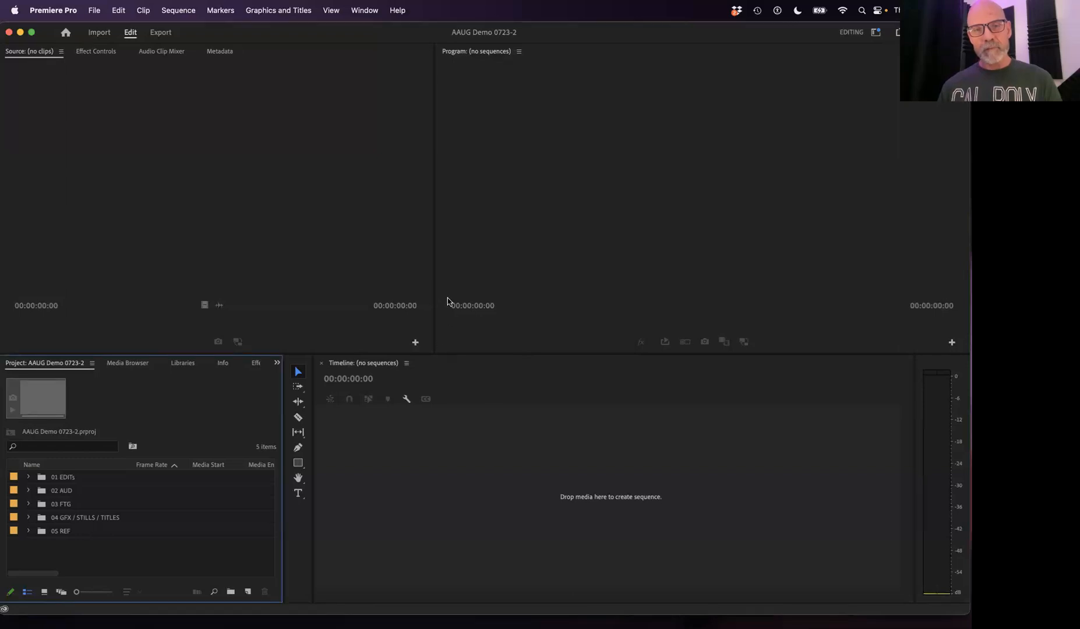
pyautogui.moveTo(452, 353)
pyautogui.mouseDown()
pyautogui.moveTo(457, 239)
pyautogui.moveTo(457, 389)
pyautogui.moveTo(460, 315)
pyautogui.moveTo(463, 341)
pyautogui.mouseUp()
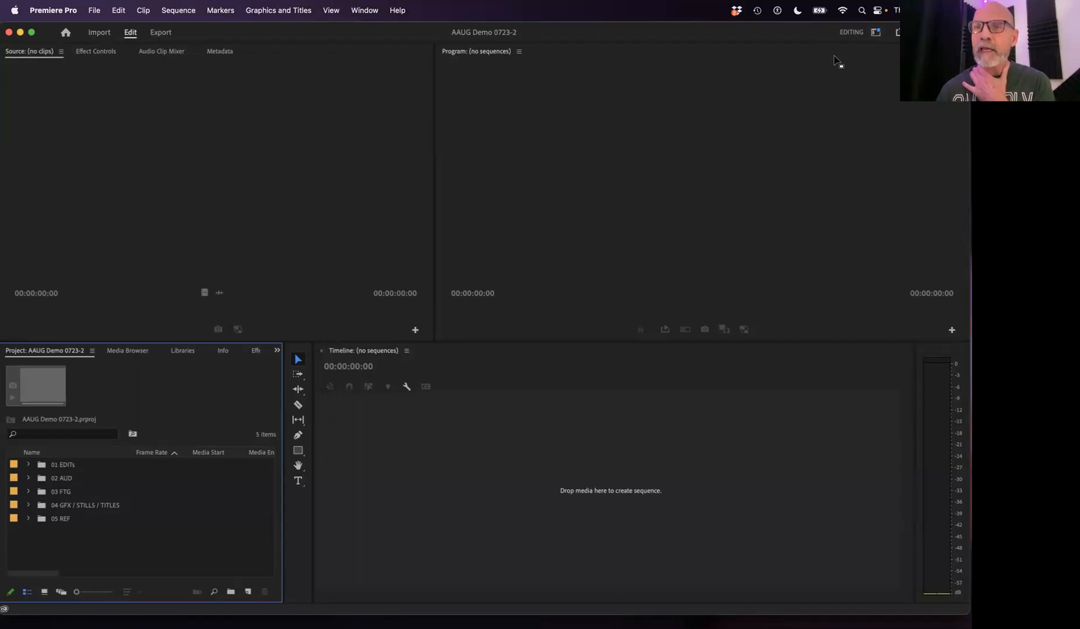
# Show the Lumetri Color panel and close it again.
pyautogui.click(358, 15)
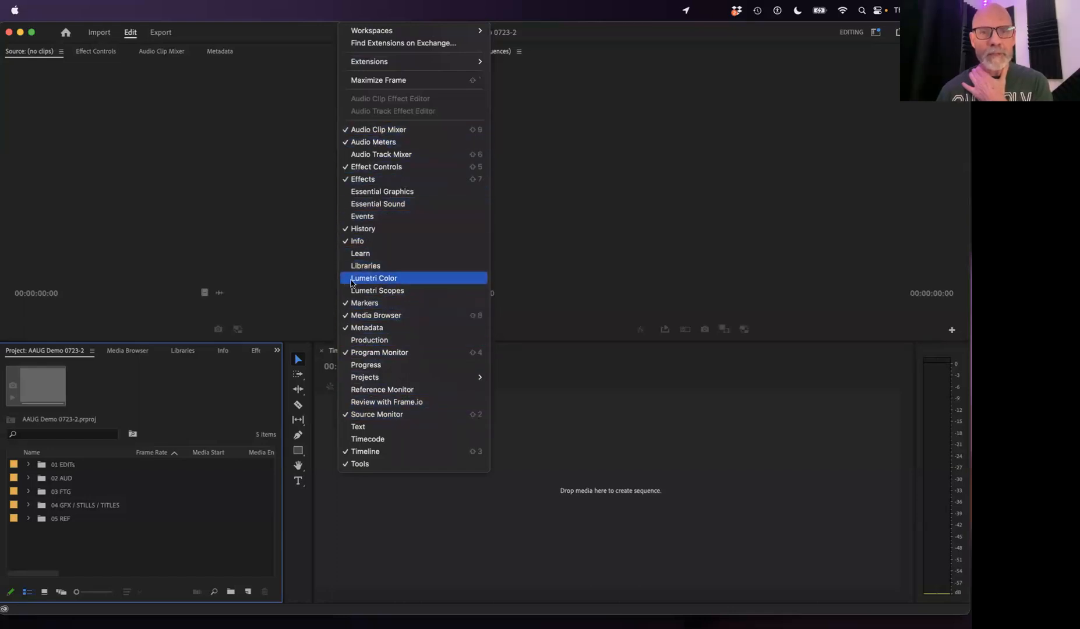
pyautogui.click(384, 279)
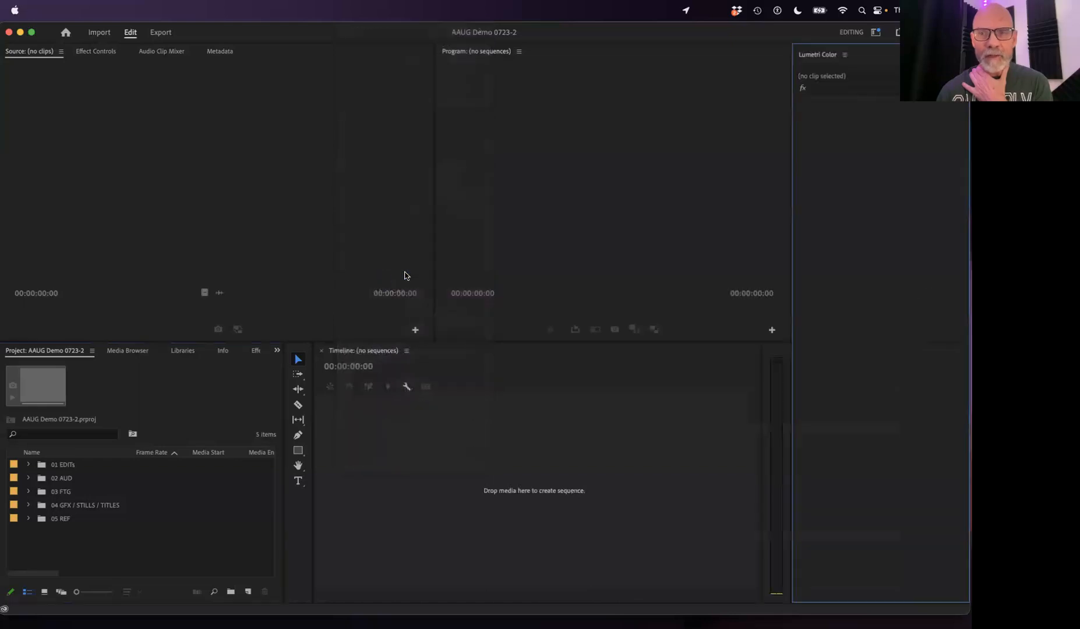
pyautogui.click(844, 55)
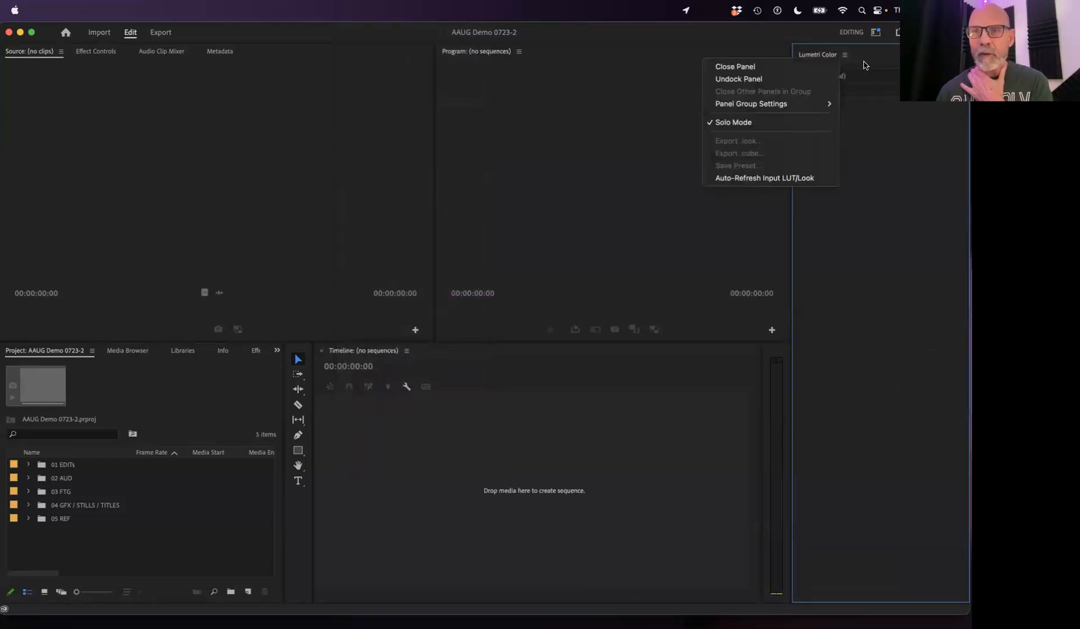
pyautogui.click(820, 68)
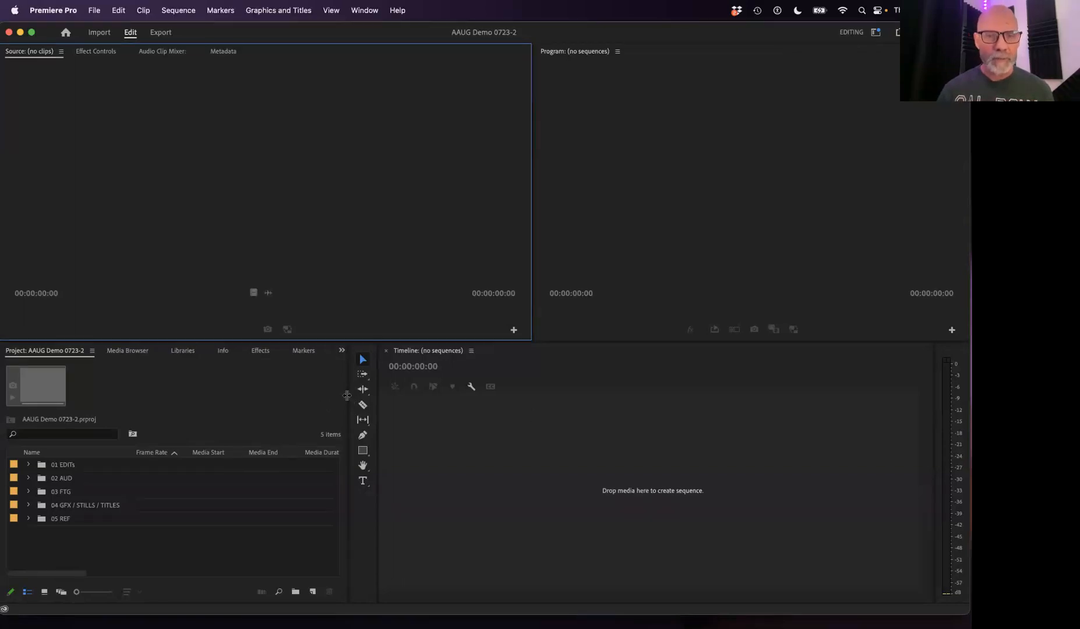
# Narrow the Project panel, the tools strip and the Source monitor to give the Timeline and Program monitor more width.
pyautogui.moveTo(347, 395); pyautogui.dragTo(235, 397)
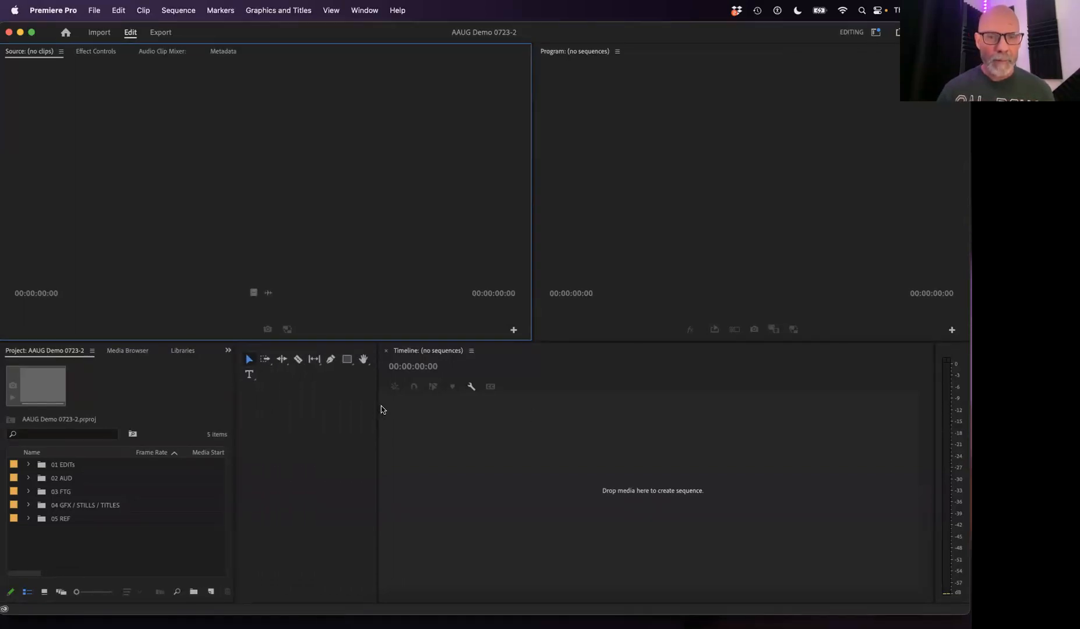
pyautogui.moveTo(377, 407); pyautogui.dragTo(239, 413)
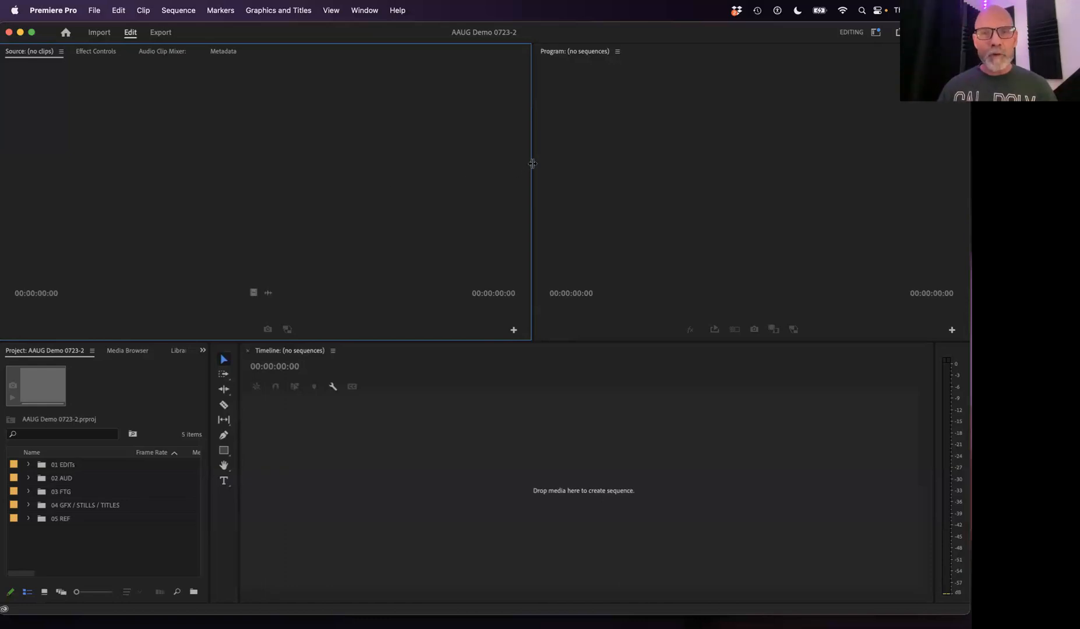
pyautogui.moveTo(533, 164); pyautogui.dragTo(451, 170)
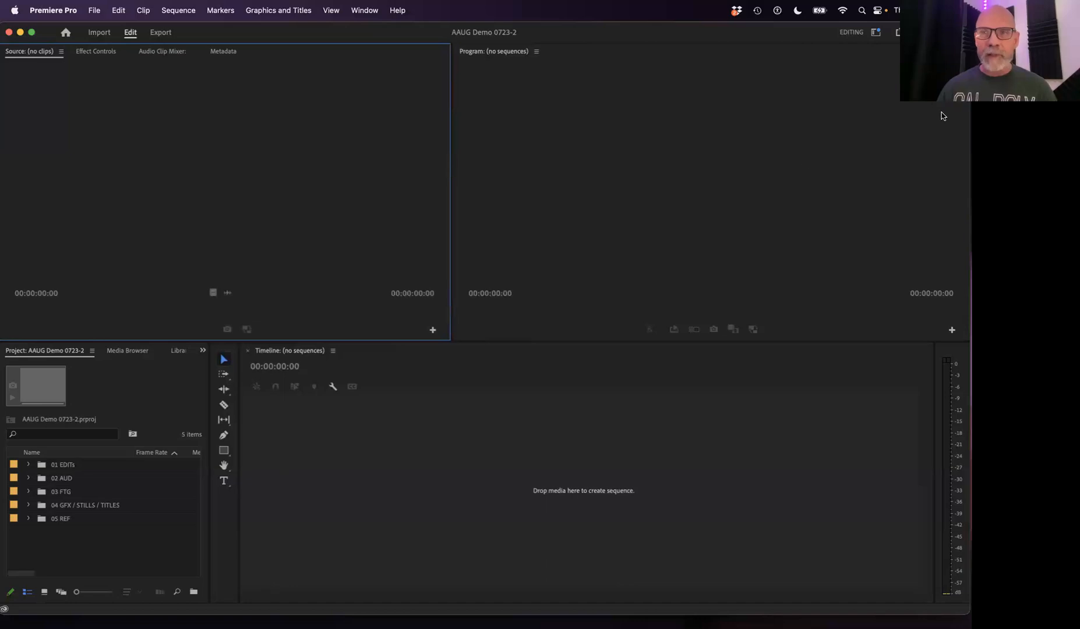
# Switch to the j EDIT workspace and widen its Project panel slightly.
pyautogui.click(876, 32)
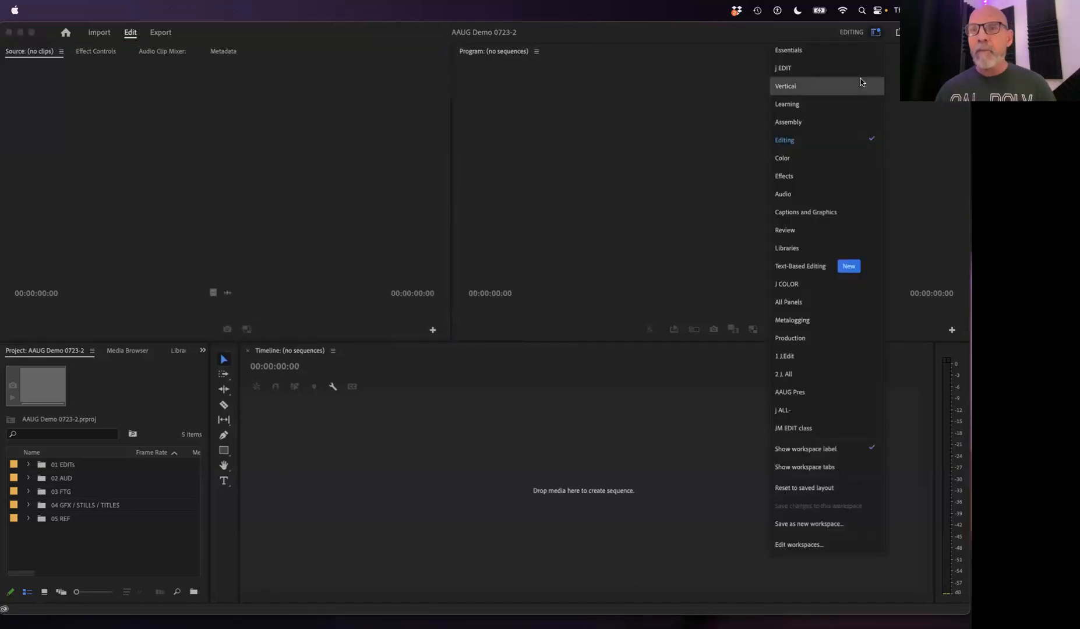
pyautogui.click(862, 69)
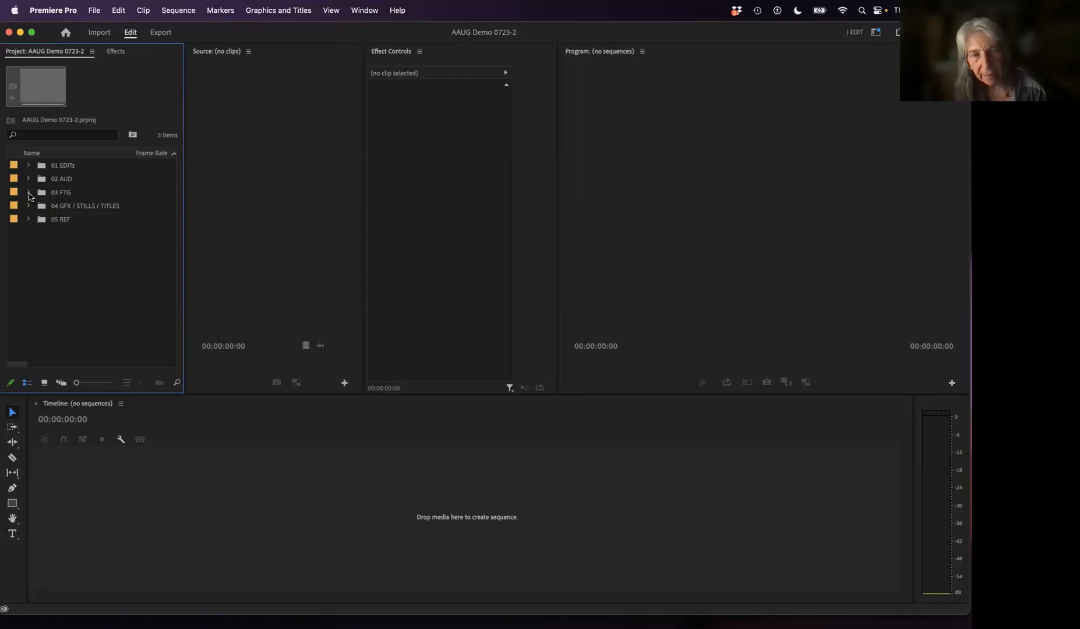
pyautogui.moveTo(185, 199)
pyautogui.mouseDown()
pyautogui.moveTo(229, 204)
pyautogui.moveTo(192, 210)
pyautogui.mouseUp()
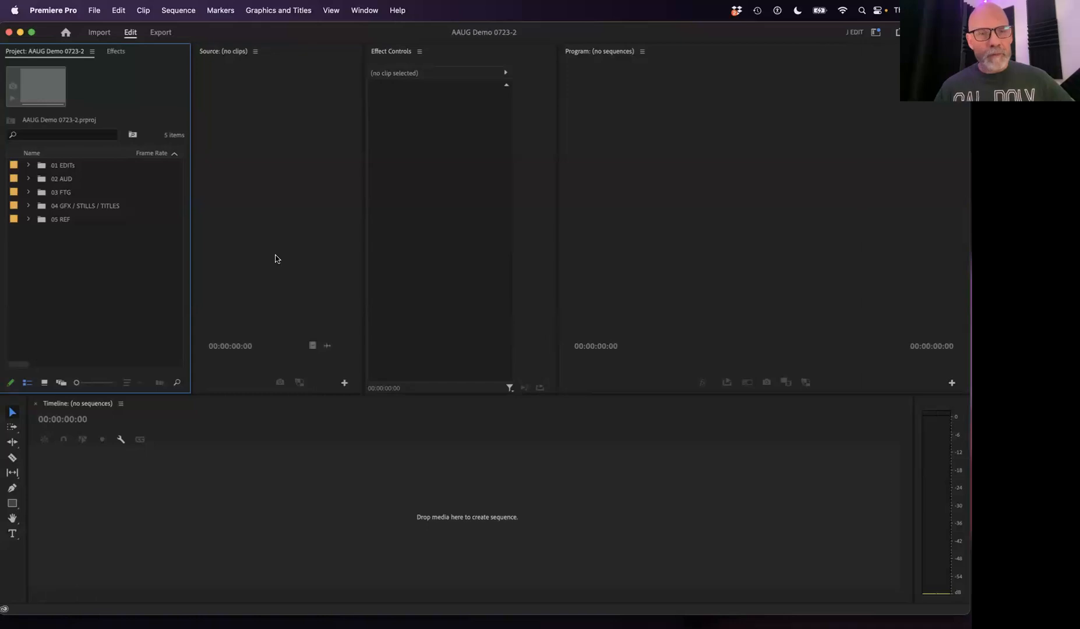
# Activate the Source, Program and Timeline panels in turn, and view the Effects panel before returning to the Project panel.
pyautogui.click(263, 153)
pyautogui.click(758, 176)
pyautogui.click(470, 460)
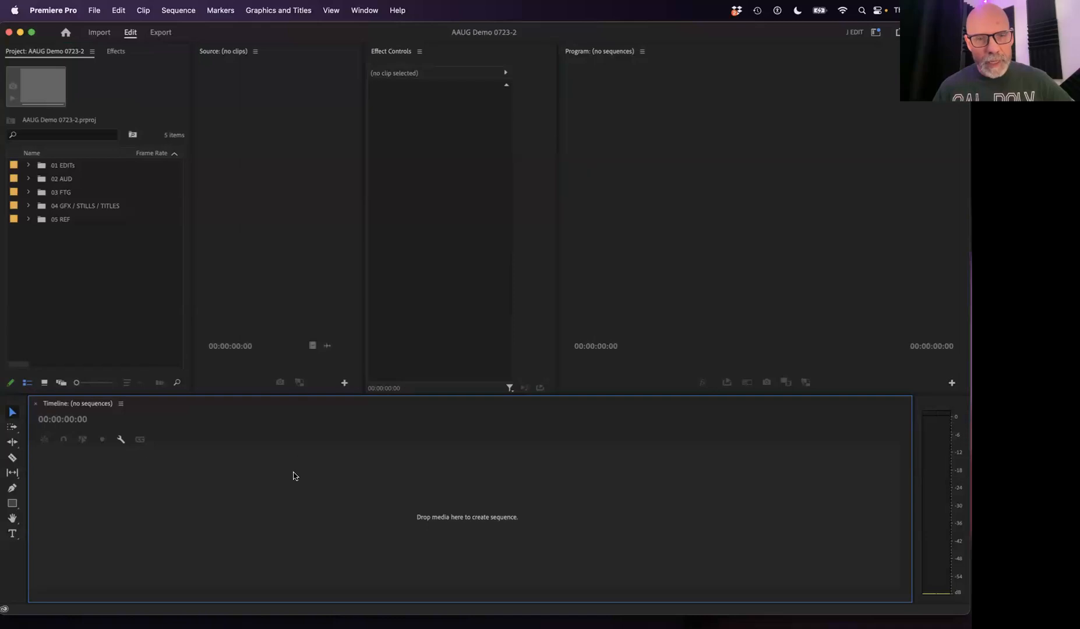
pyautogui.click(775, 151)
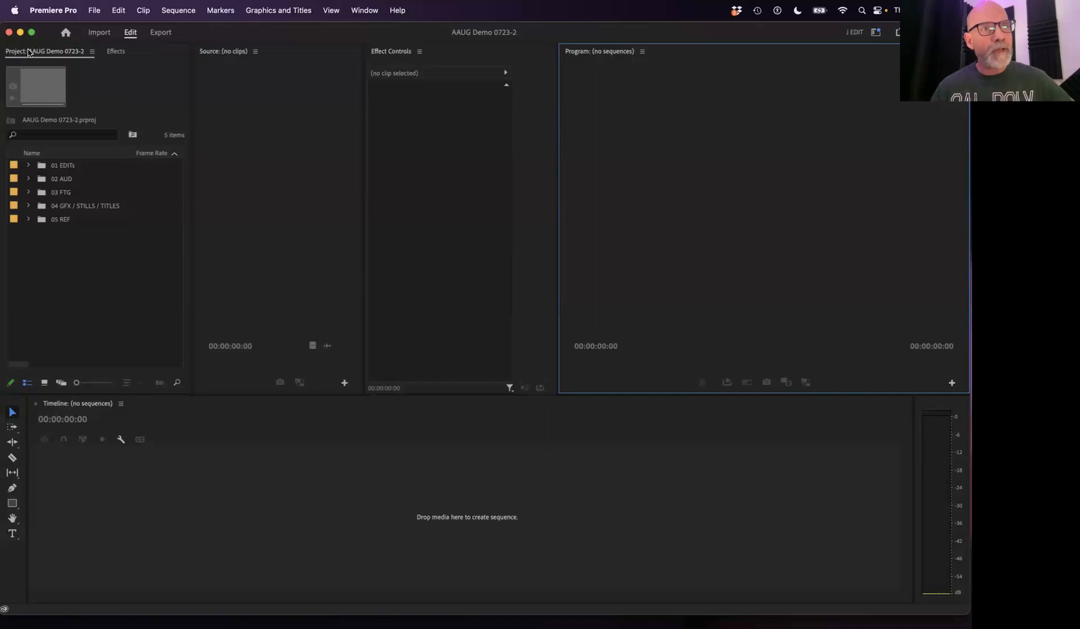
pyautogui.click(122, 52)
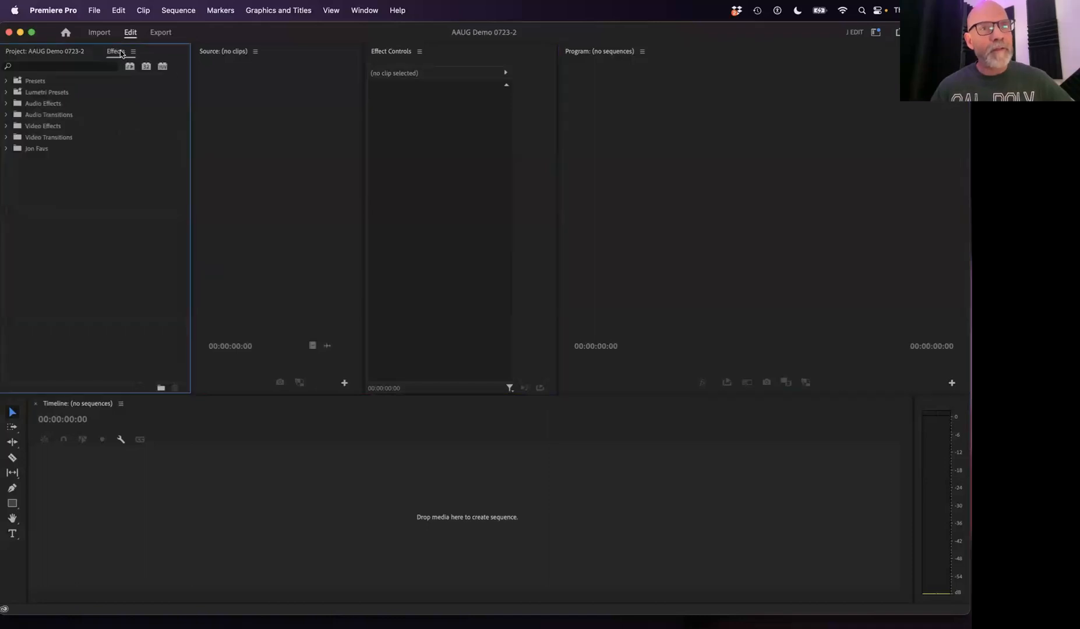
pyautogui.click(67, 51)
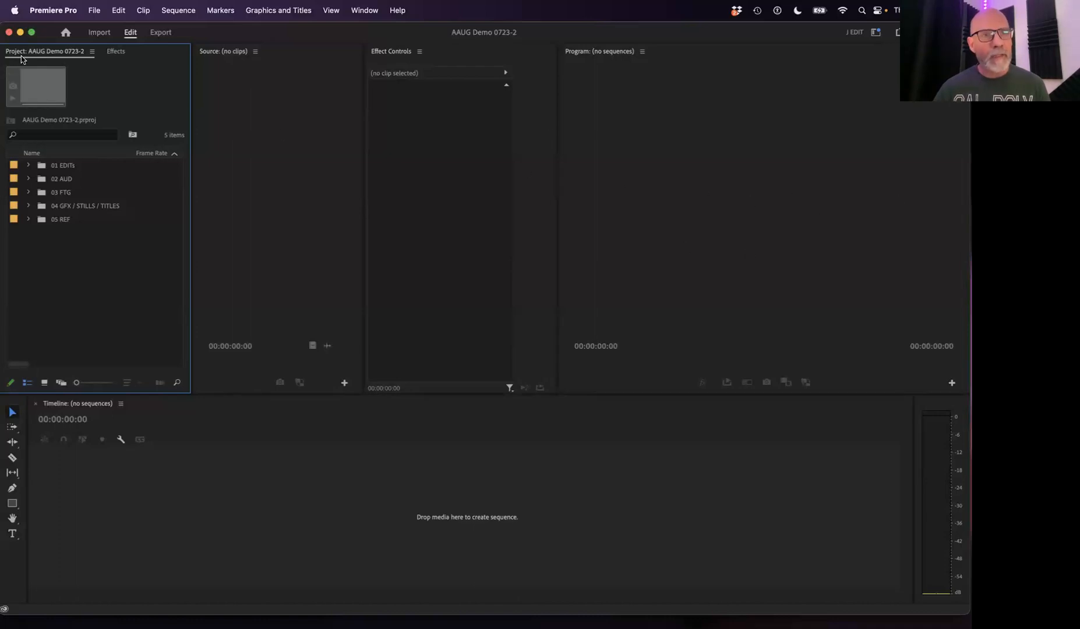
# Dock the Project panel in the Program monitor's group and switch back and forth between the two panels.
pyautogui.moveTo(25, 54); pyautogui.dragTo(695, 165)
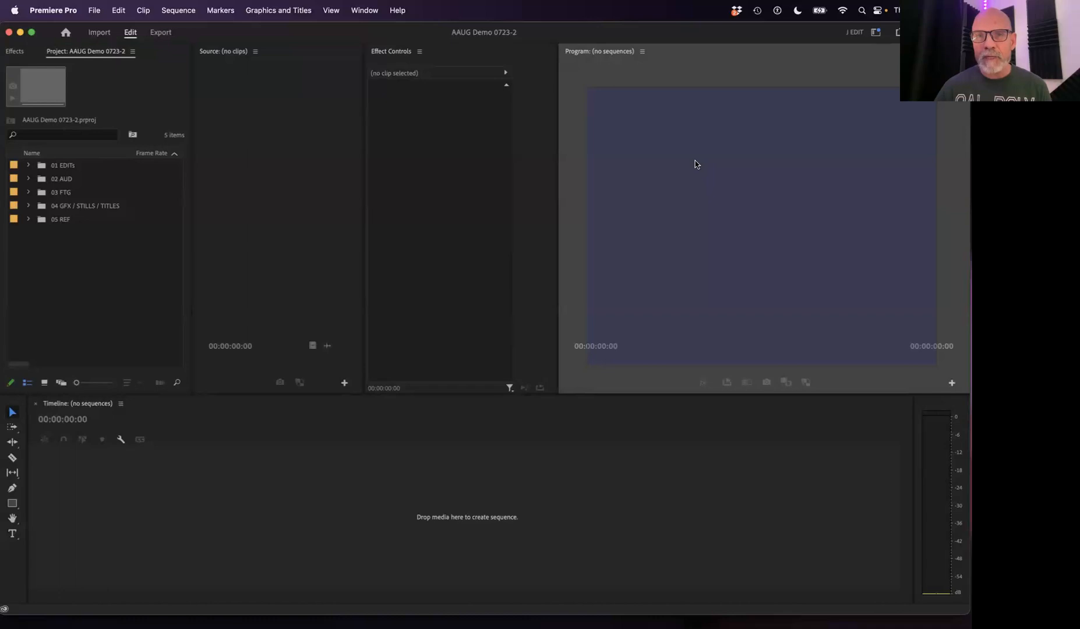
pyautogui.moveTo(695, 165); pyautogui.dragTo(695, 165)
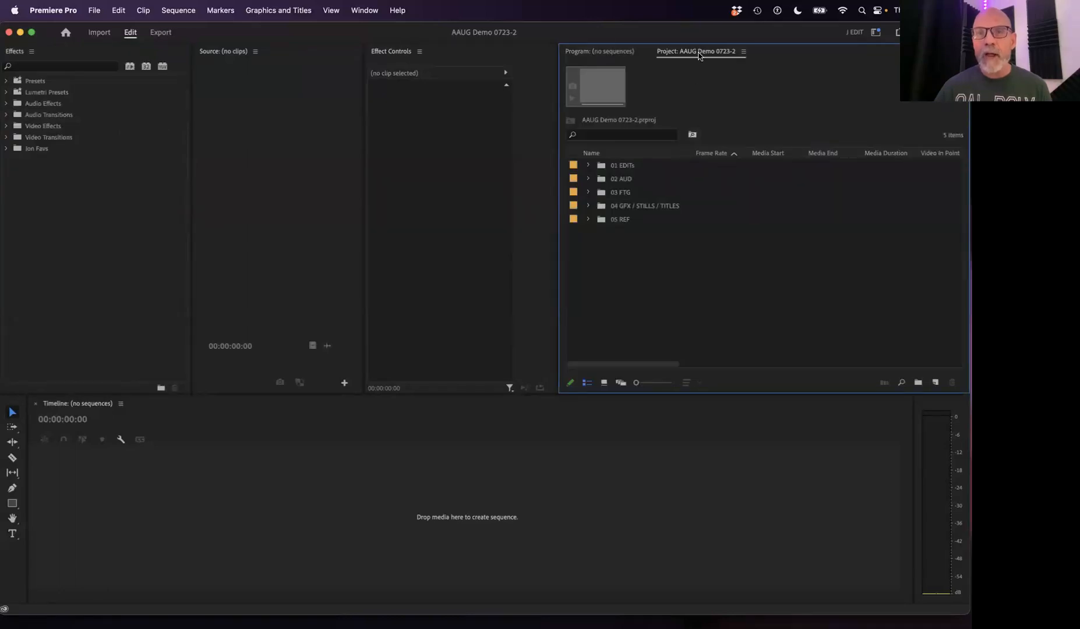
pyautogui.click(600, 53)
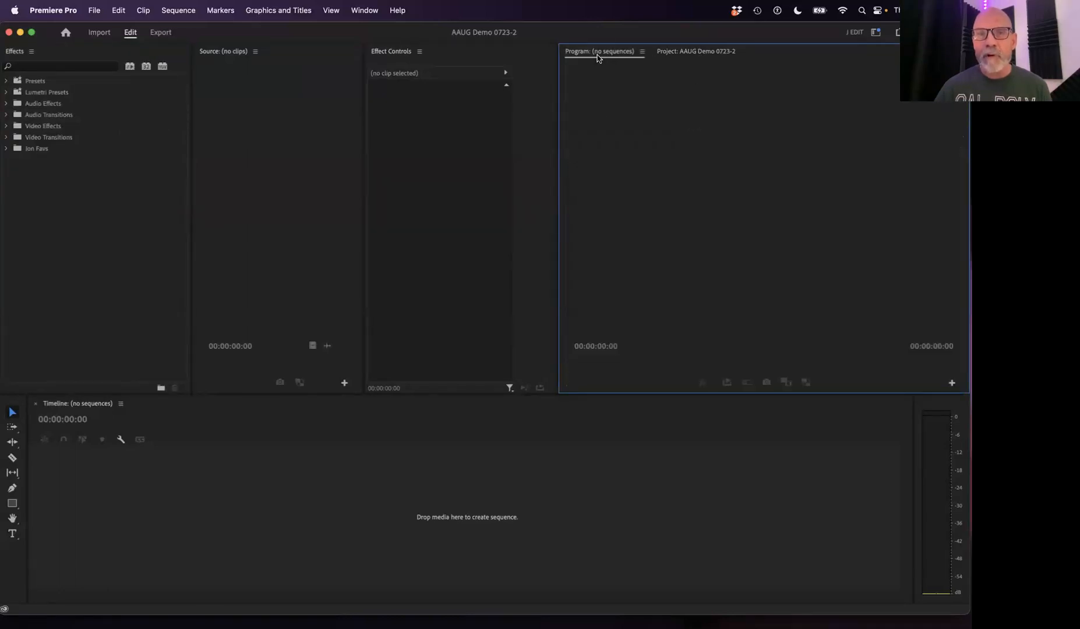
pyautogui.click(693, 52)
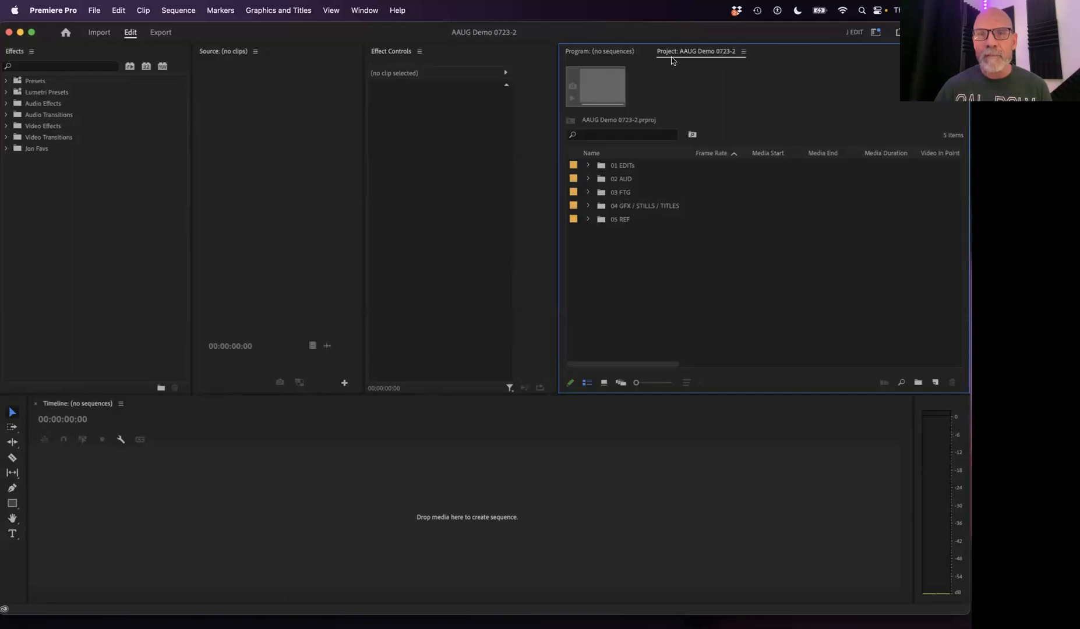
pyautogui.click(573, 55)
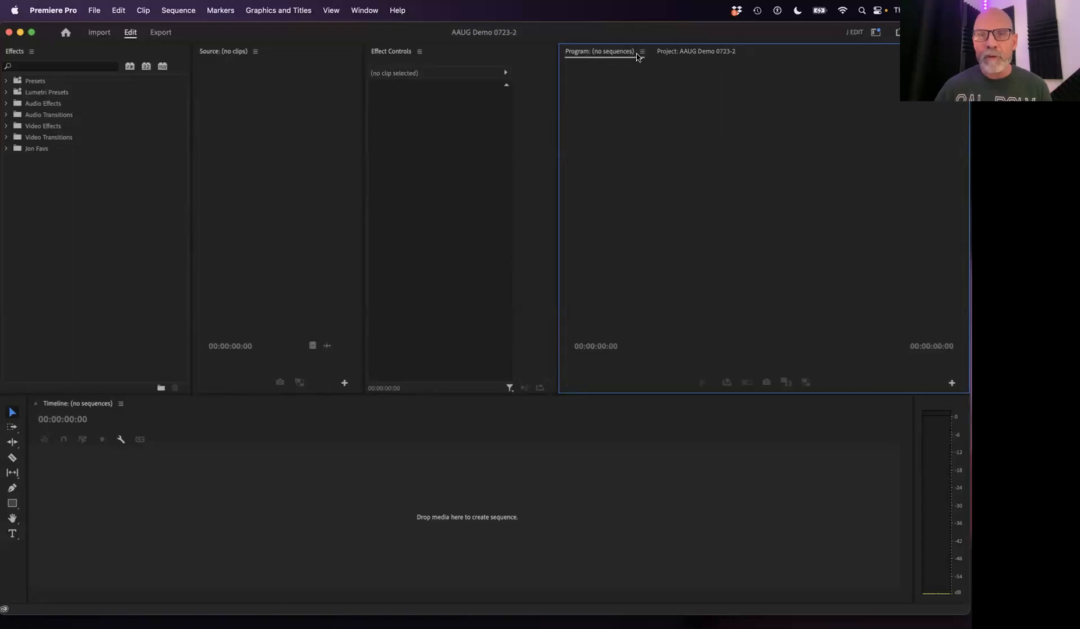
pyautogui.click(694, 54)
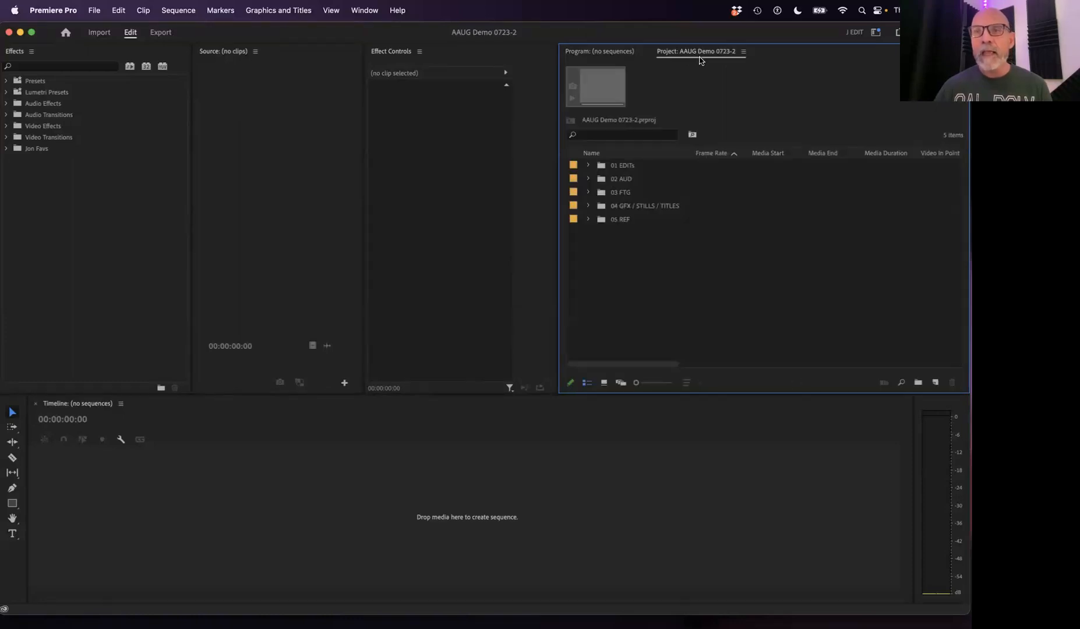
# Rearrange the workspace with Project grouped with the Timeline, Source across the full-width lower area, and Effects between Effect Controls and Program.
pyautogui.moveTo(700, 55); pyautogui.dragTo(408, 433)
pyautogui.moveTo(192, 134); pyautogui.dragTo(228, 122)
pyautogui.moveTo(271, 51); pyautogui.dragTo(296, 605)
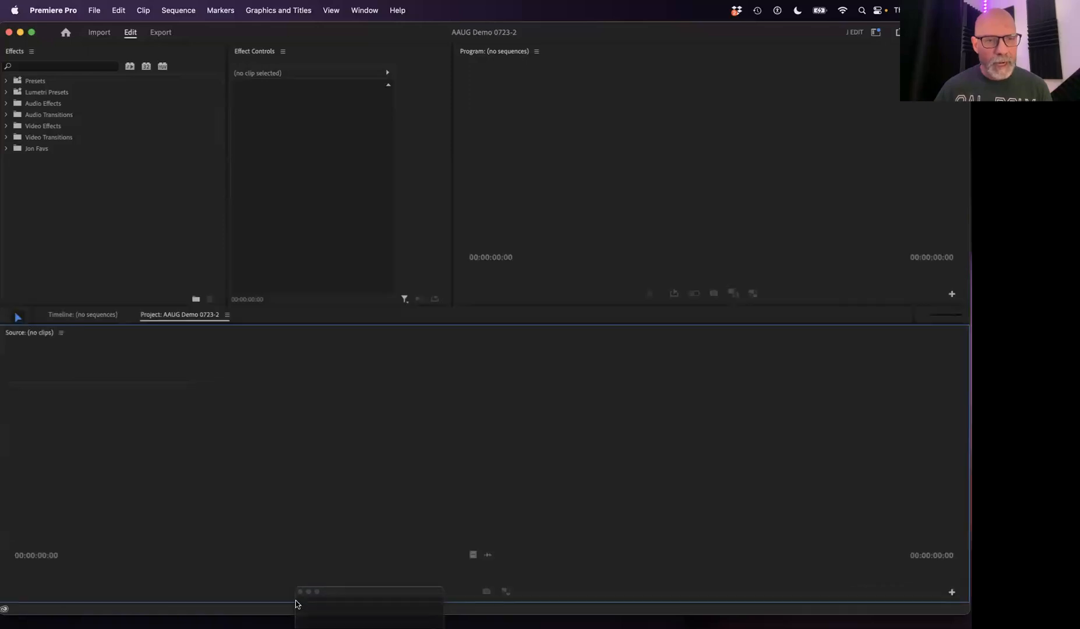
pyautogui.moveTo(5, 51); pyautogui.dragTo(466, 125)
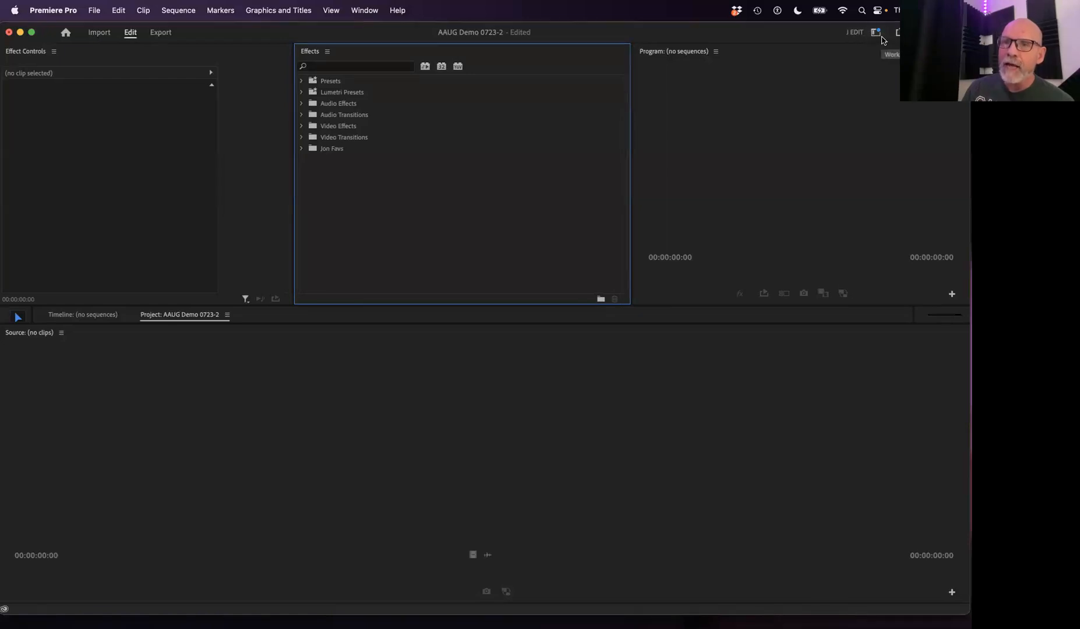
# Reset the j EDIT workspace to its saved layout and switch to the Editing workspace.
pyautogui.click(877, 35)
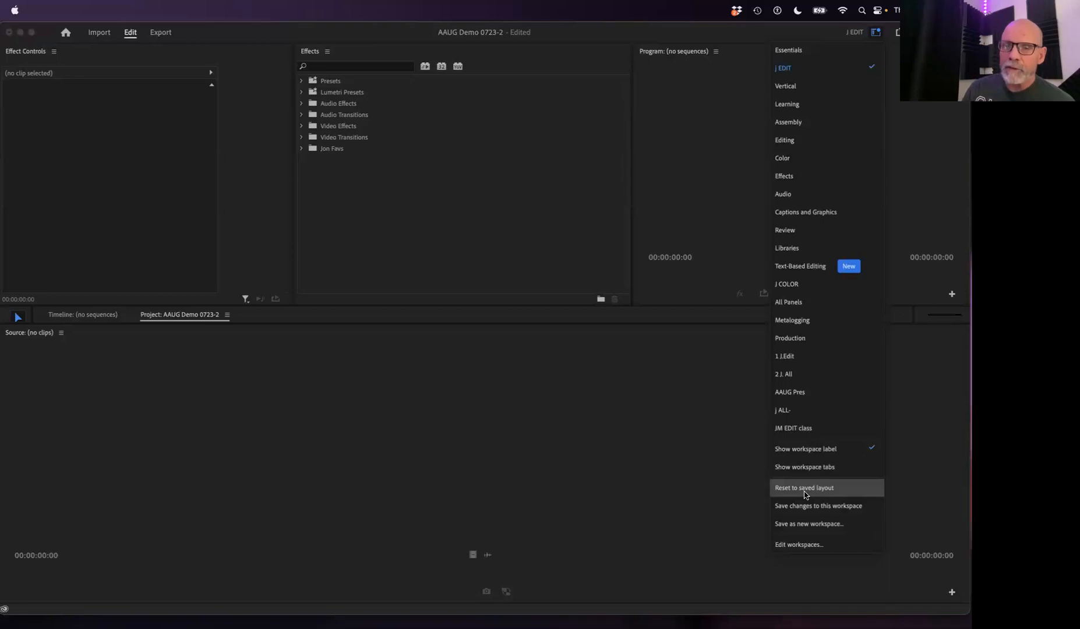
pyautogui.click(804, 495)
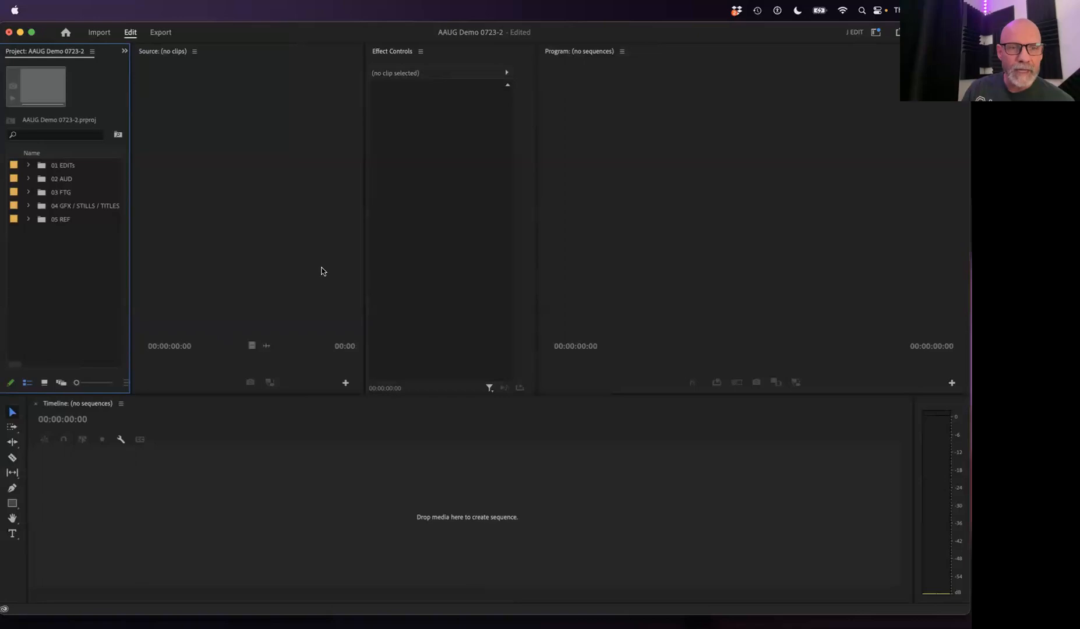
pyautogui.click(881, 35)
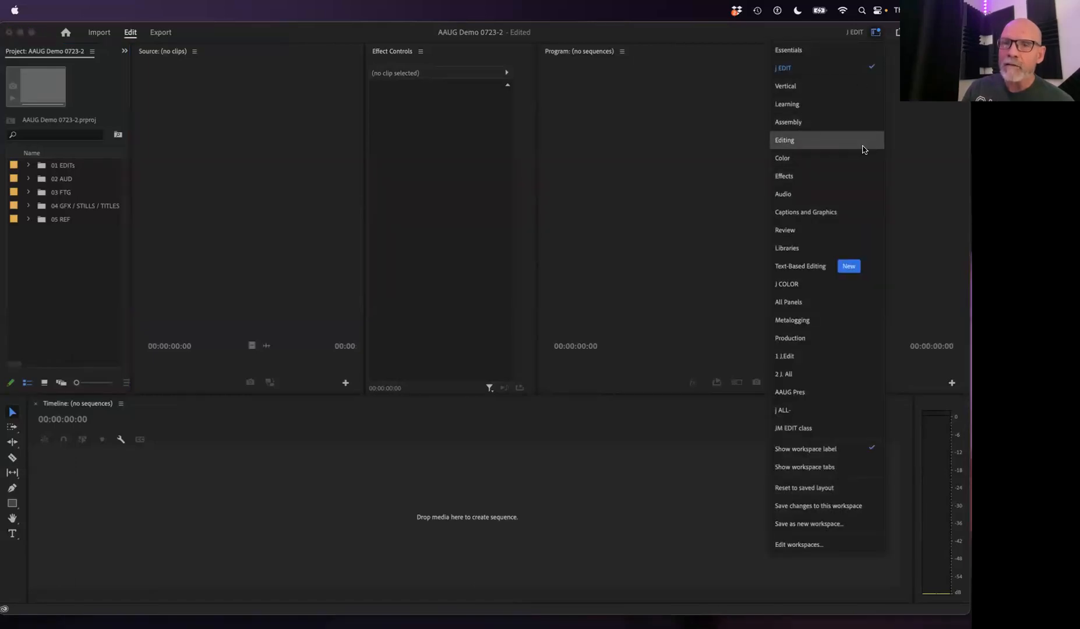
pyautogui.click(863, 149)
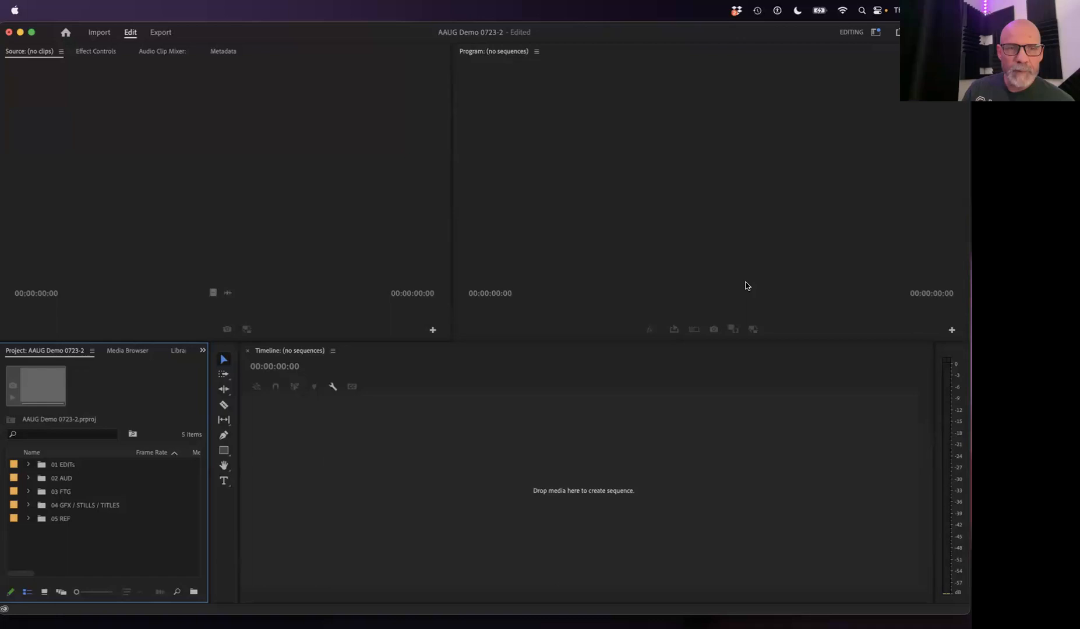
# Dock the Project panel beside the Source monitor and close the Media Browser, Libraries and Info panels.
pyautogui.moveTo(52, 351); pyautogui.dragTo(19, 133)
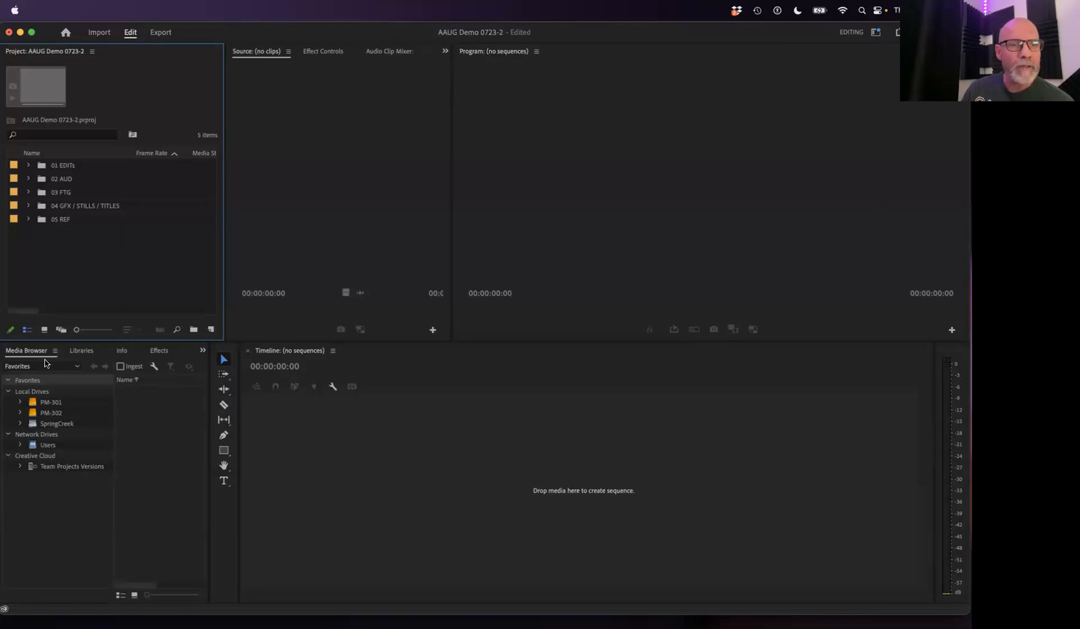
pyautogui.click(55, 350)
pyautogui.press('Escape')
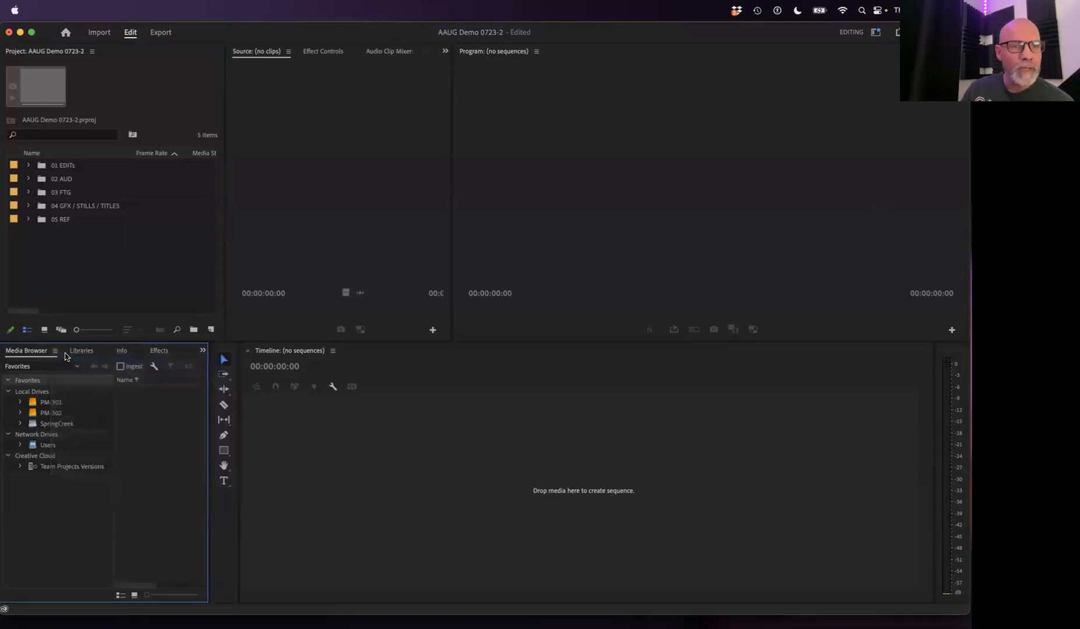
pyautogui.click(38, 351)
pyautogui.click(57, 355)
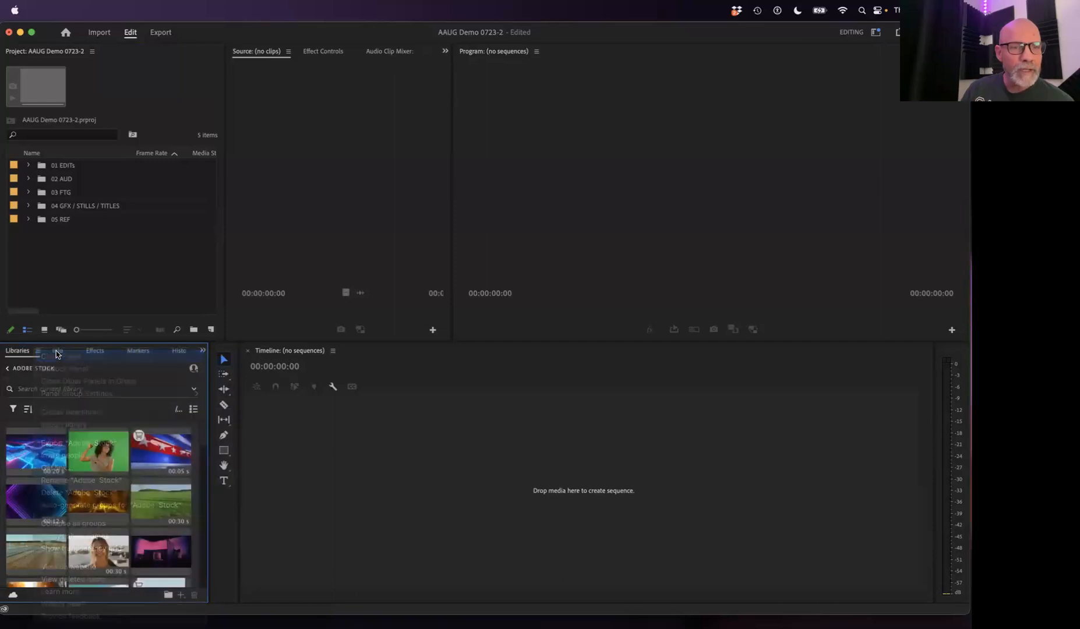
pyautogui.click(25, 350)
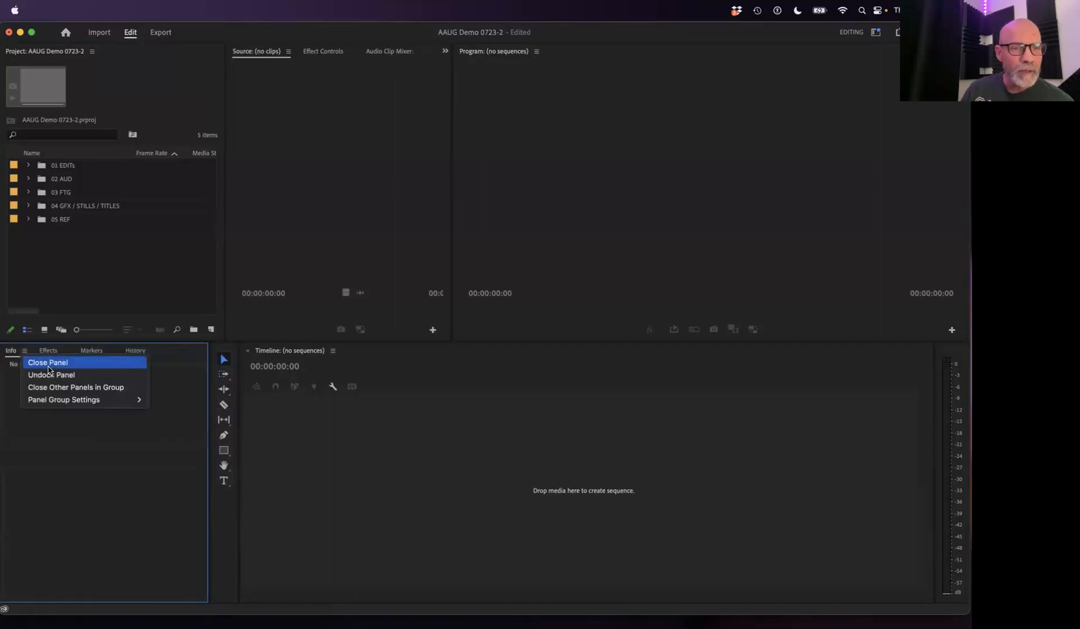
pyautogui.click(48, 365)
# Dock the Effects panel as its own column between the Project panel and the Source monitor.
pyautogui.moveTo(14, 350); pyautogui.dragTo(232, 260)
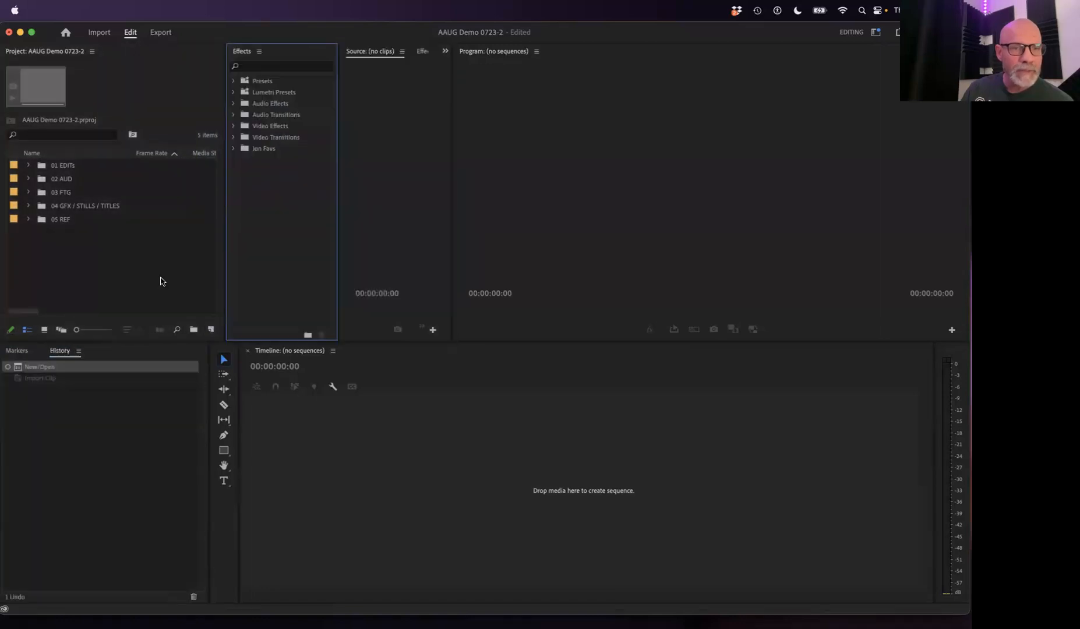
# Close the History and Markers panels so the Timeline fills the lower area.
pyautogui.click(79, 352)
pyautogui.click(94, 365)
pyautogui.click(35, 350)
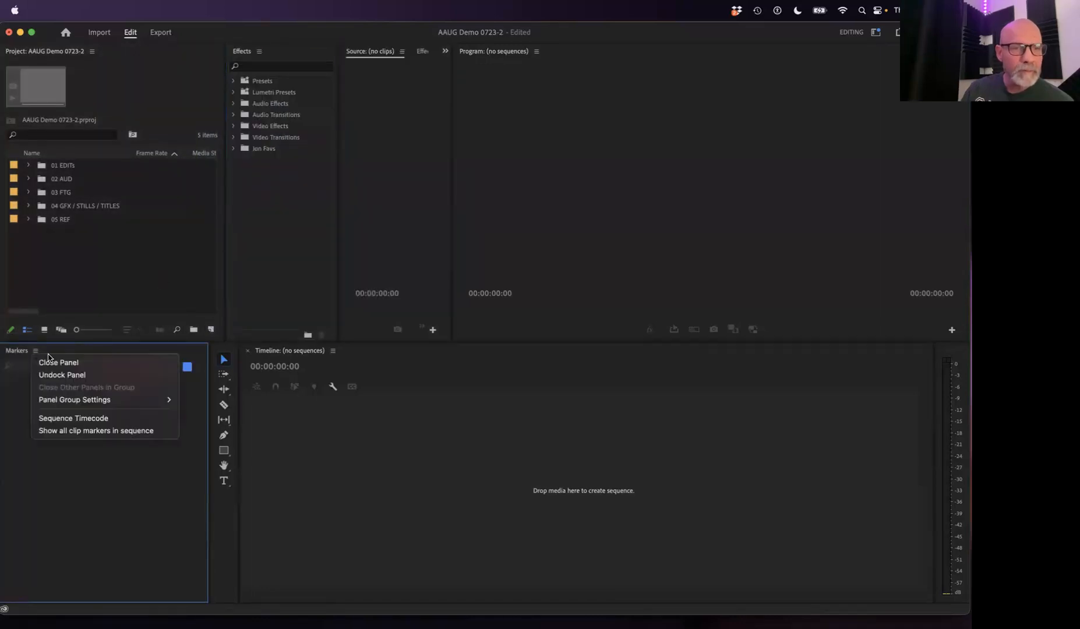
pyautogui.click(52, 363)
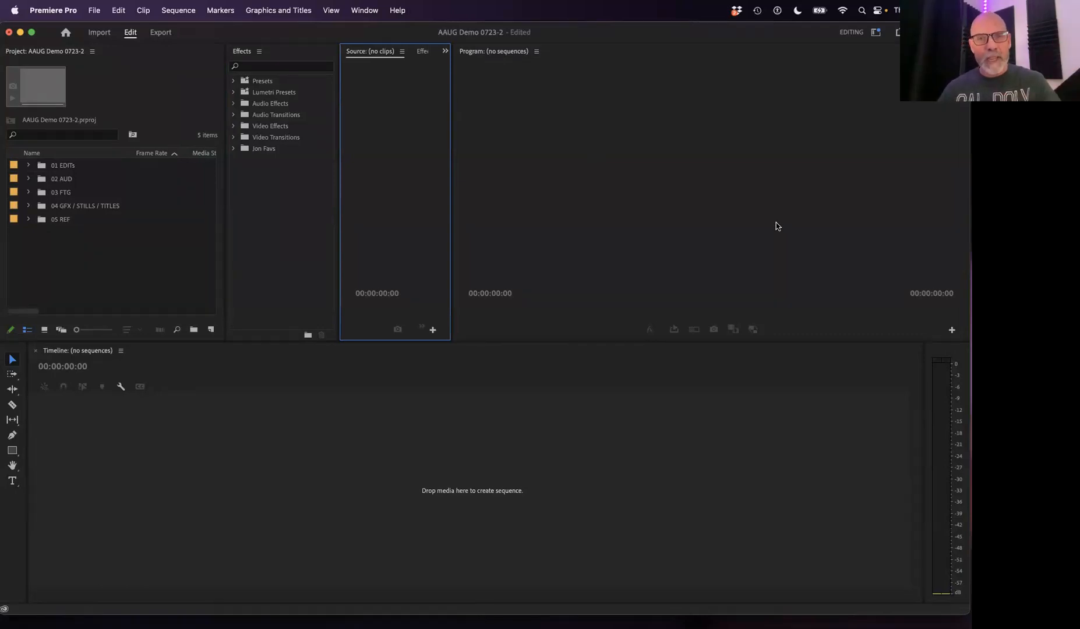
# Save the current panel layout as a new workspace named AAUG Test.
pyautogui.click(877, 35)
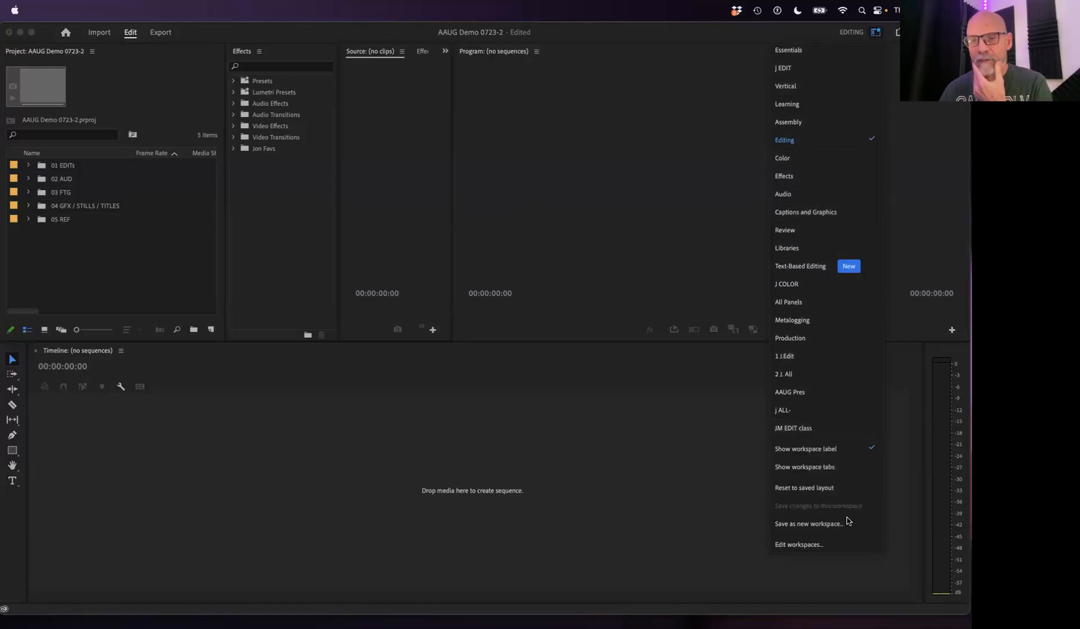
pyautogui.click(797, 525)
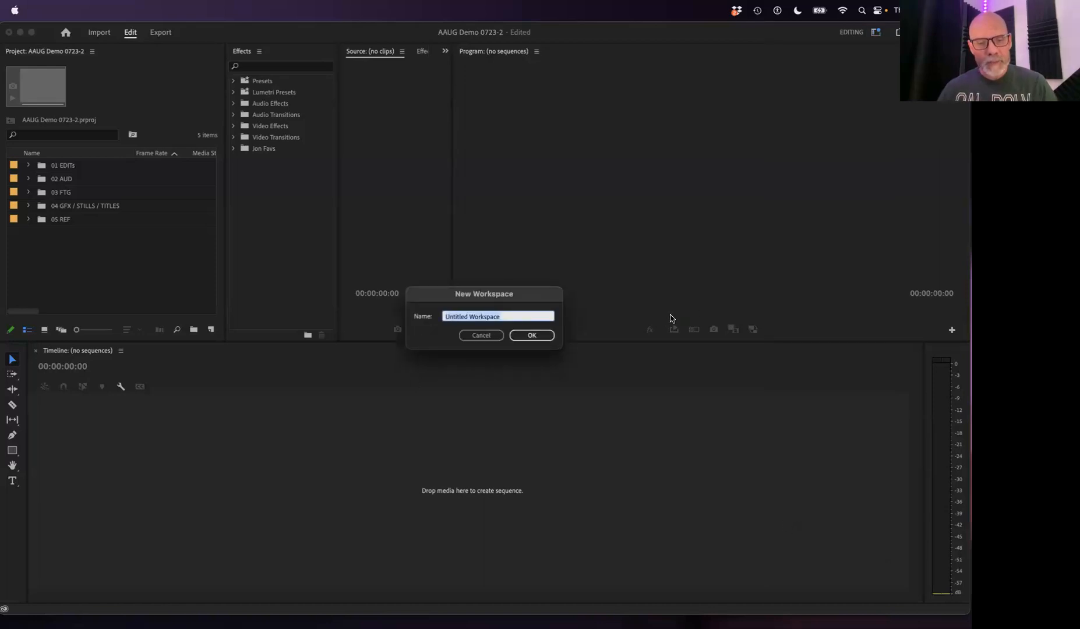
pyautogui.write('AAUG')
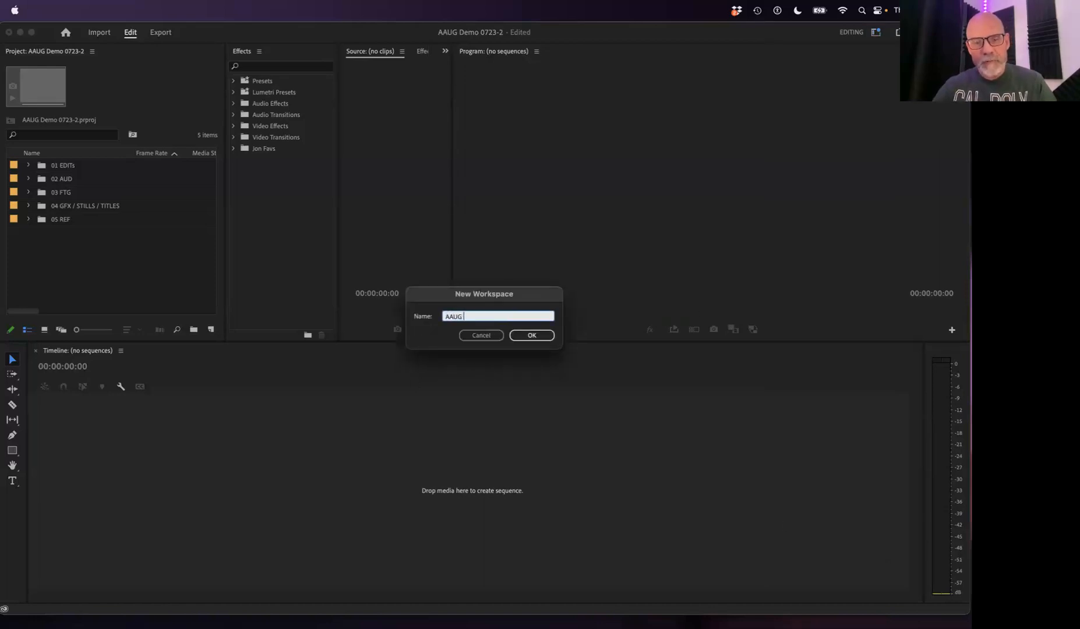
pyautogui.write(' Test')
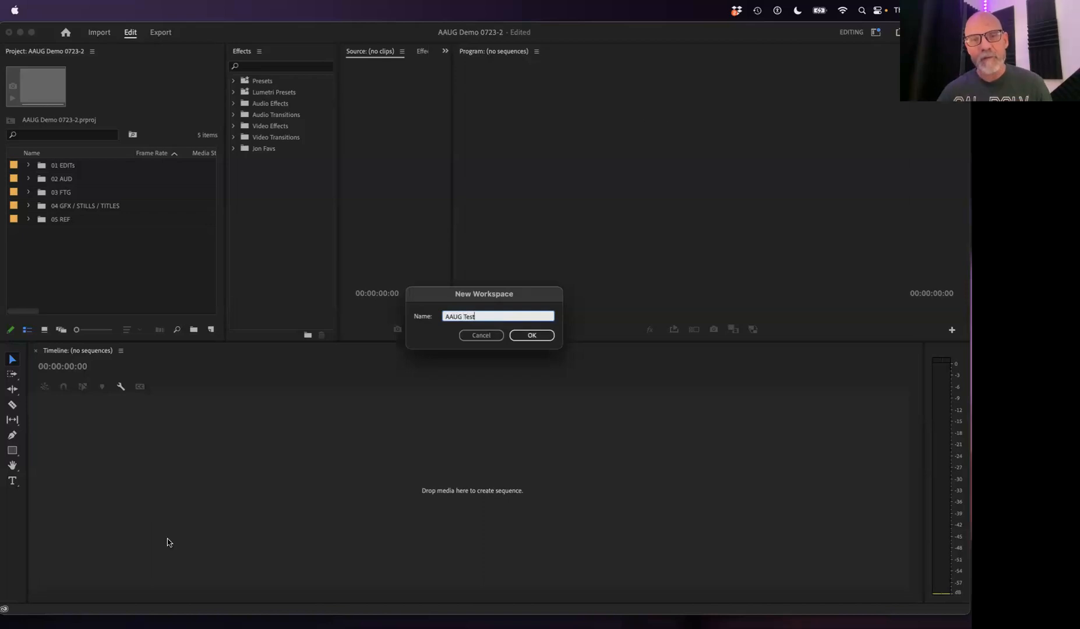
pyautogui.click(528, 339)
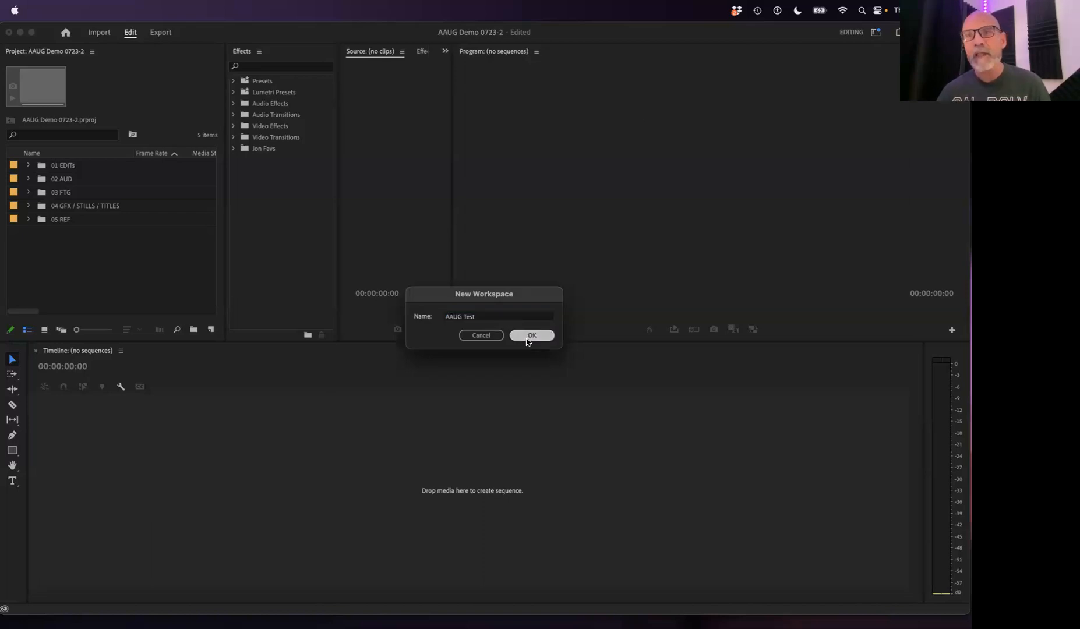
# Reorder the workspace list so AAUG Test comes directly after Essentials.
pyautogui.click(877, 33)
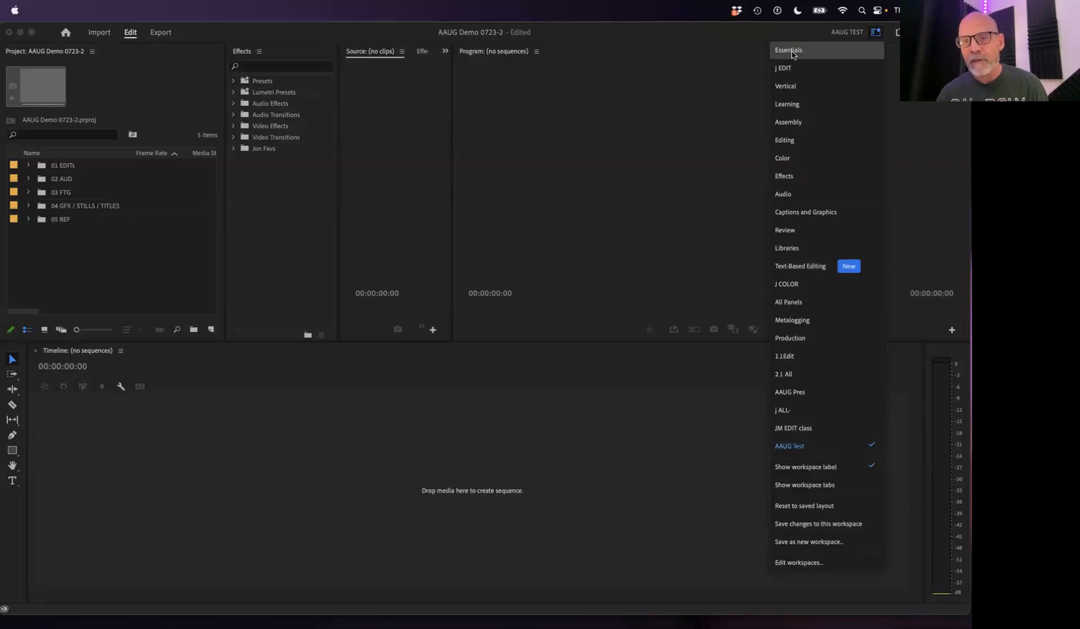
pyautogui.click(798, 563)
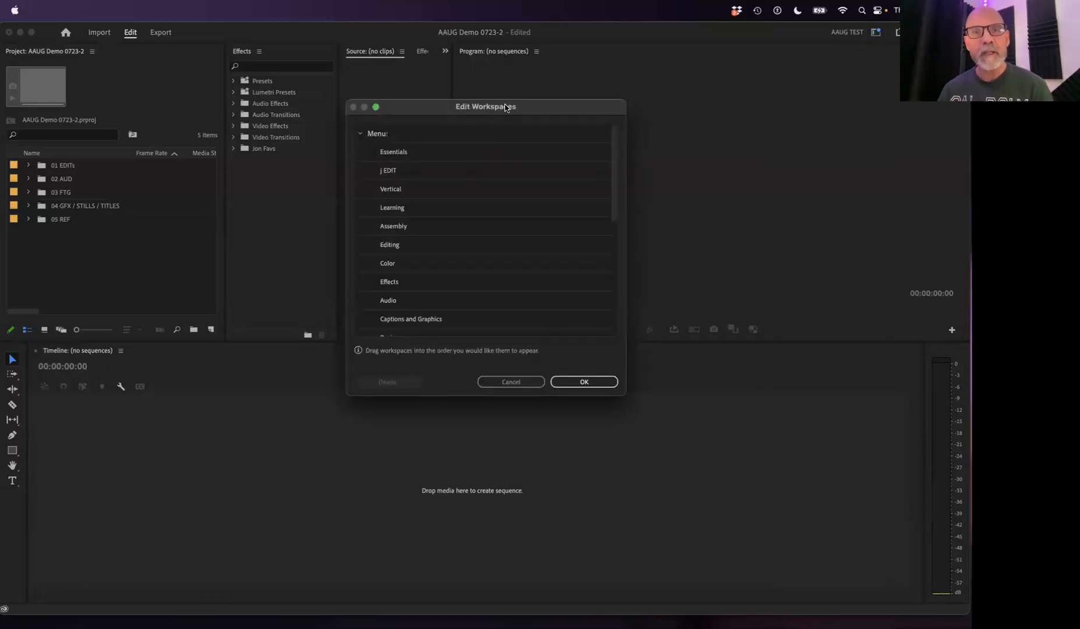
pyautogui.moveTo(507, 104); pyautogui.dragTo(486, 105)
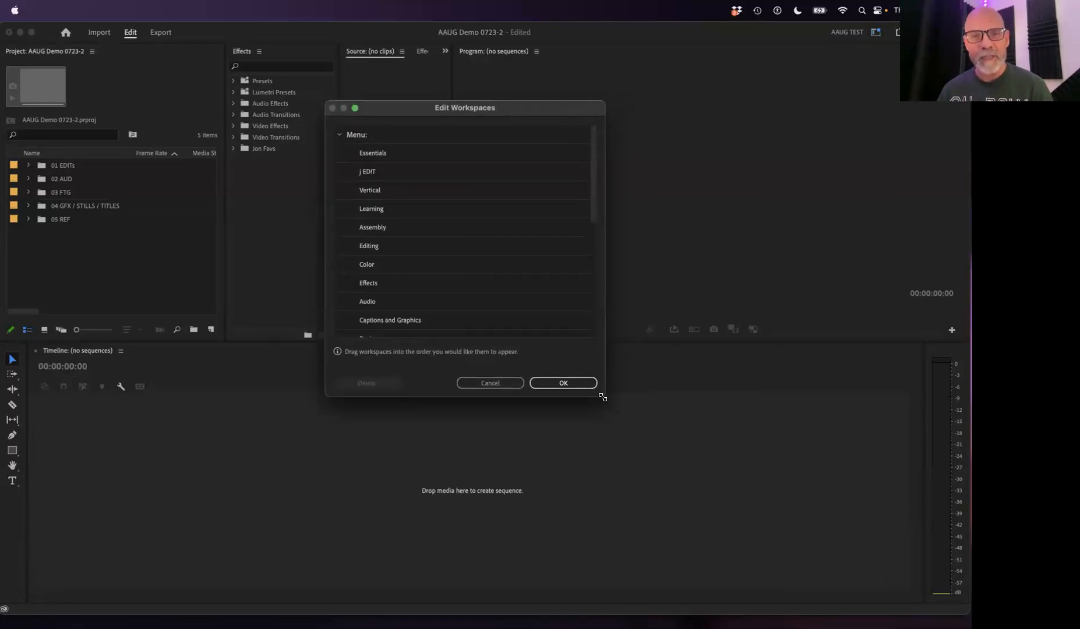
pyautogui.moveTo(600, 396); pyautogui.dragTo(656, 569)
pyautogui.moveTo(661, 352); pyautogui.dragTo(651, 405)
pyautogui.moveTo(383, 502); pyautogui.dragTo(407, 163)
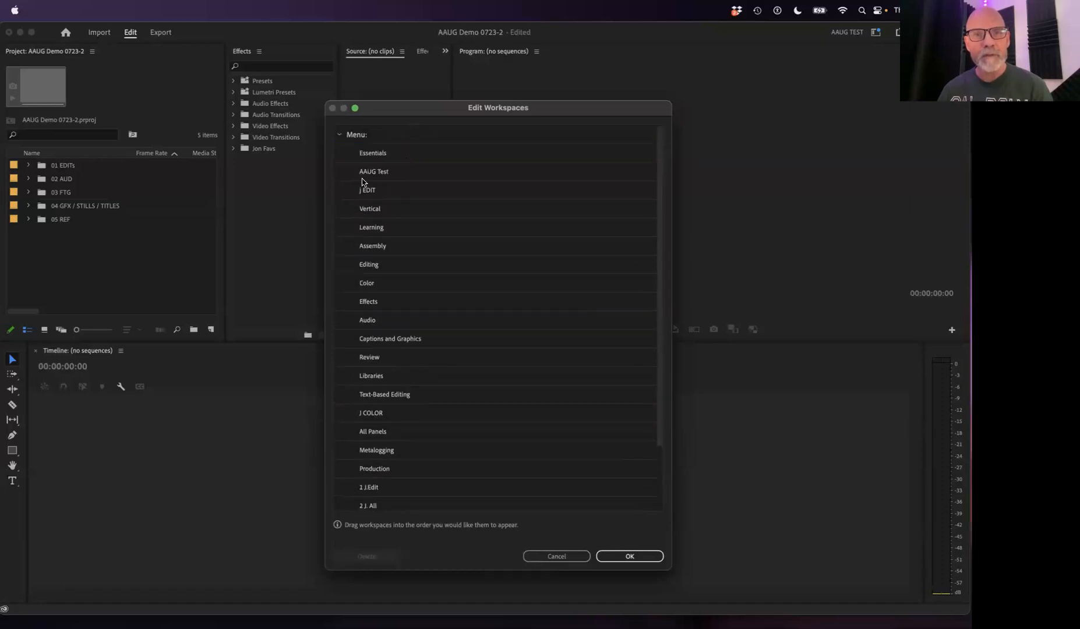
pyautogui.click(631, 556)
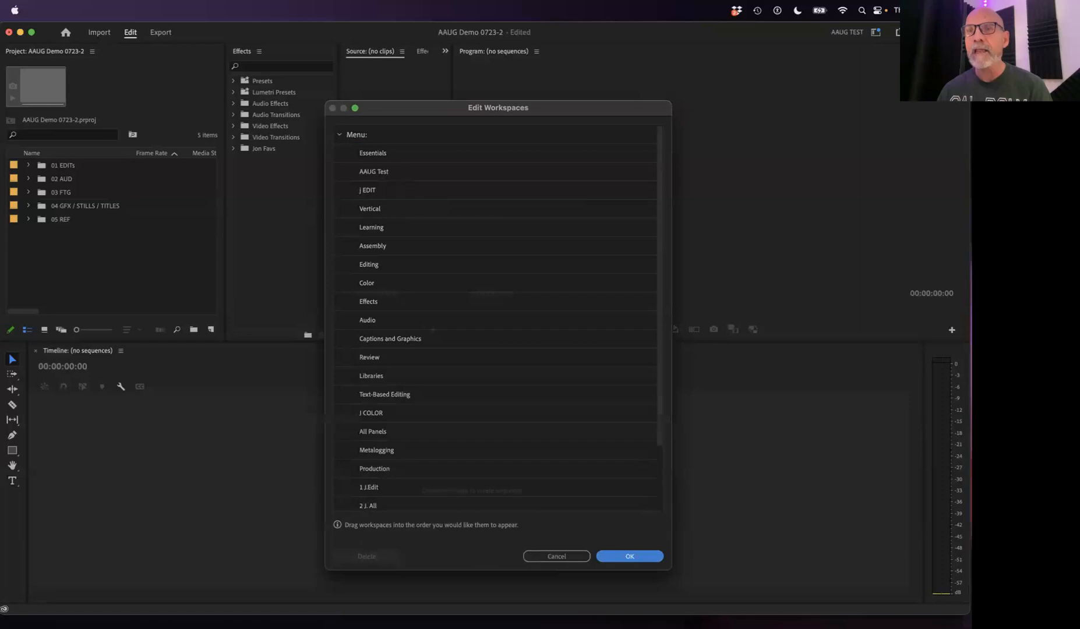
# Display the workspaces as tabs and widen the tab strip to reveal AAUG Test through Audio.
pyautogui.click(876, 33)
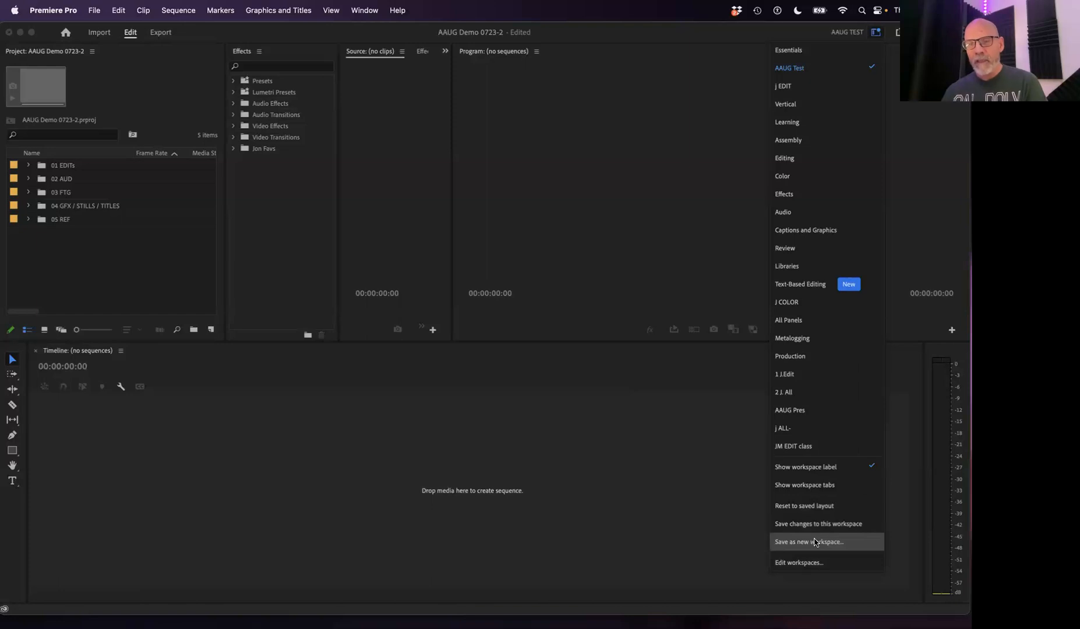
pyautogui.click(807, 487)
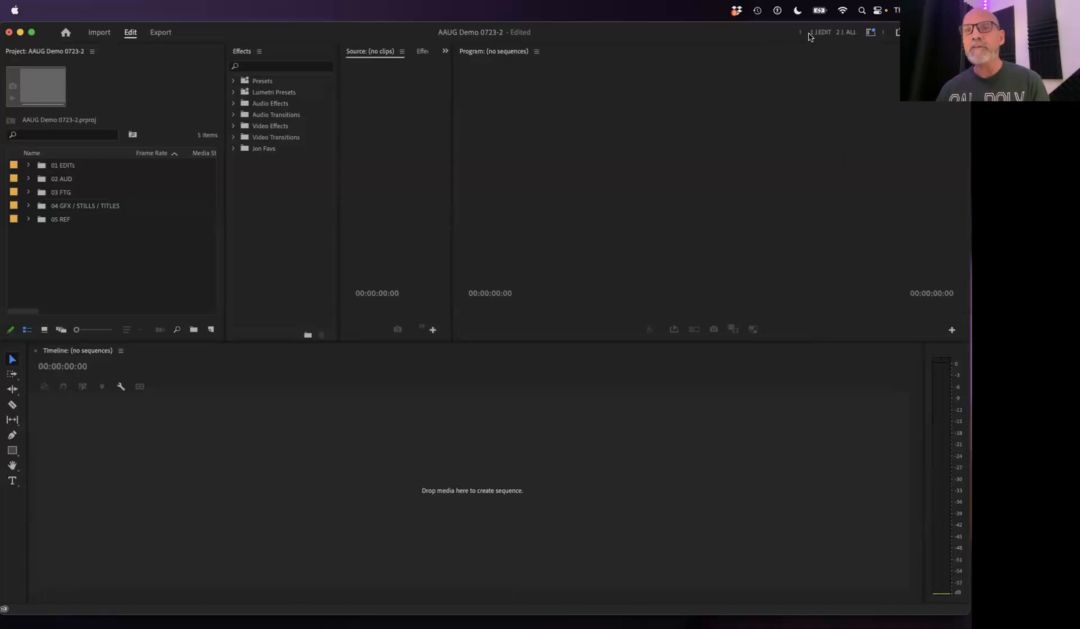
pyautogui.moveTo(800, 32); pyautogui.dragTo(593, 40)
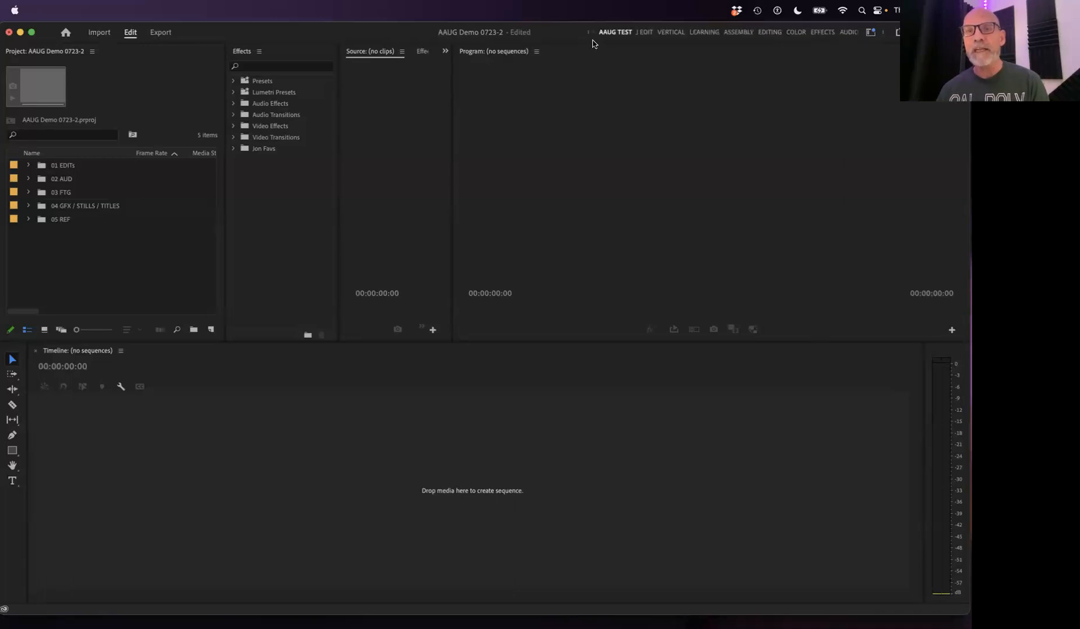
# Preview the layouts of the Learning, Production, Metalogging and All Panels workspaces.
pyautogui.click(736, 32)
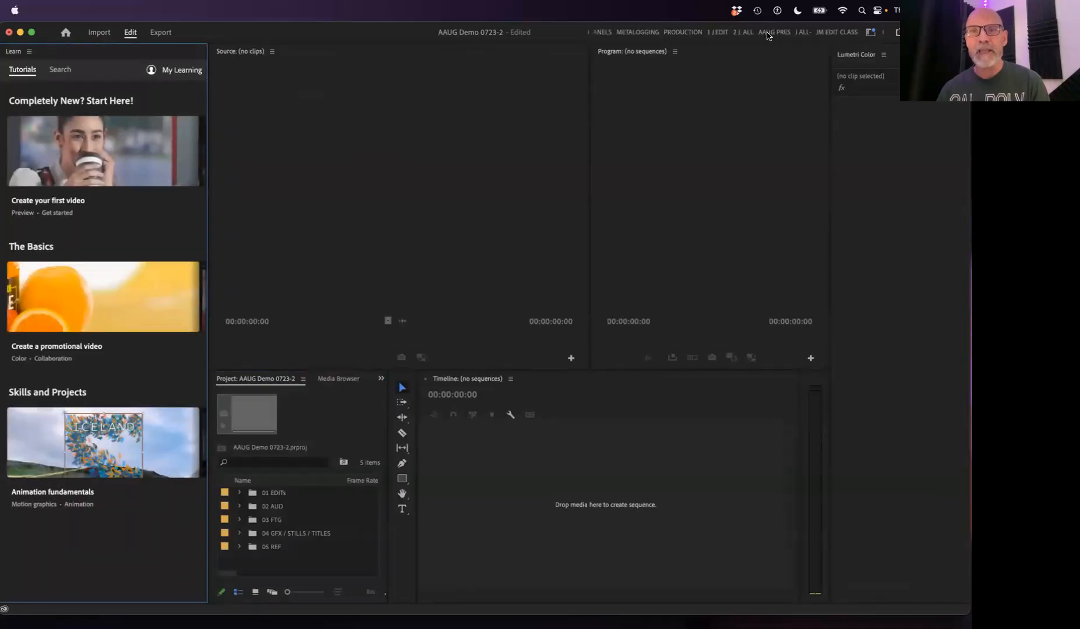
pyautogui.click(767, 34)
pyautogui.click(682, 32)
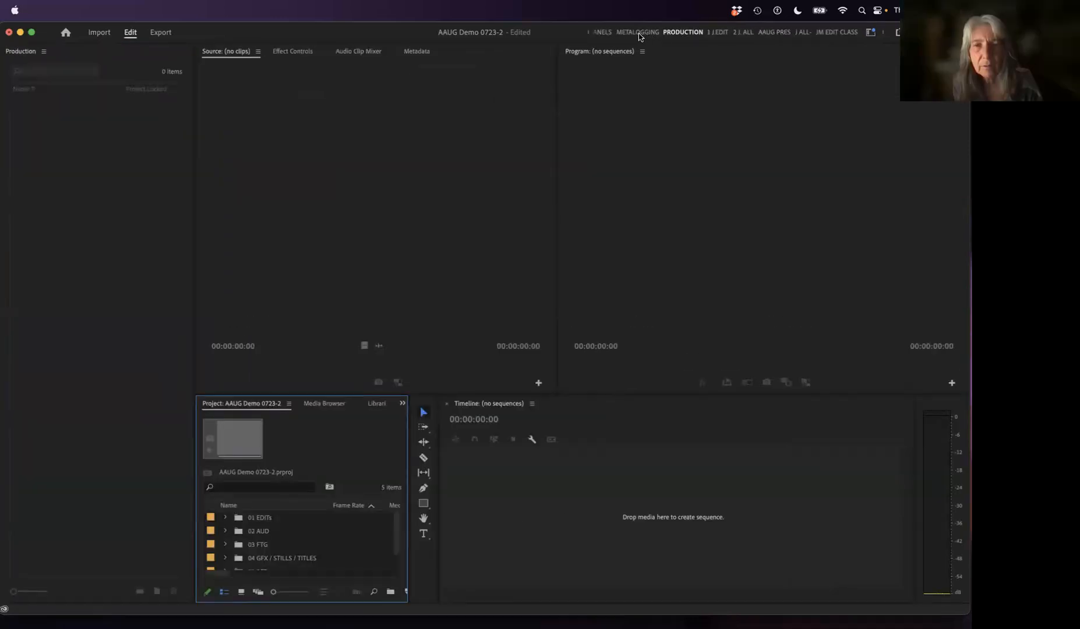
pyautogui.click(638, 33)
pyautogui.click(600, 33)
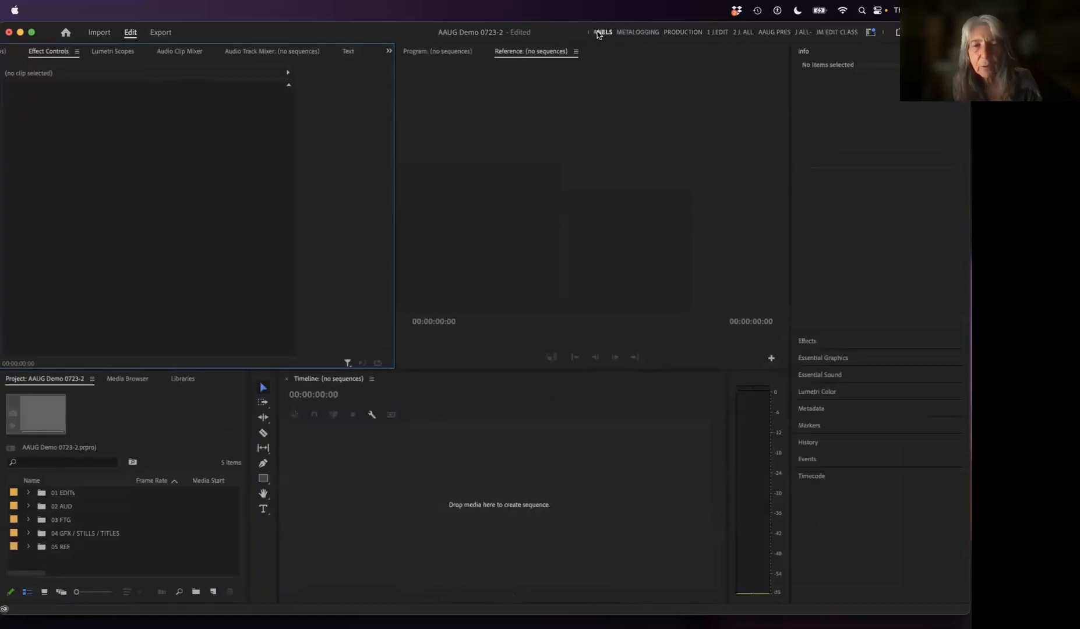
# Preview the custom workspaces 2 J. All, 1 J.Edit, AAUG Pres, j ALL- and JM EDIT class.
pyautogui.click(745, 35)
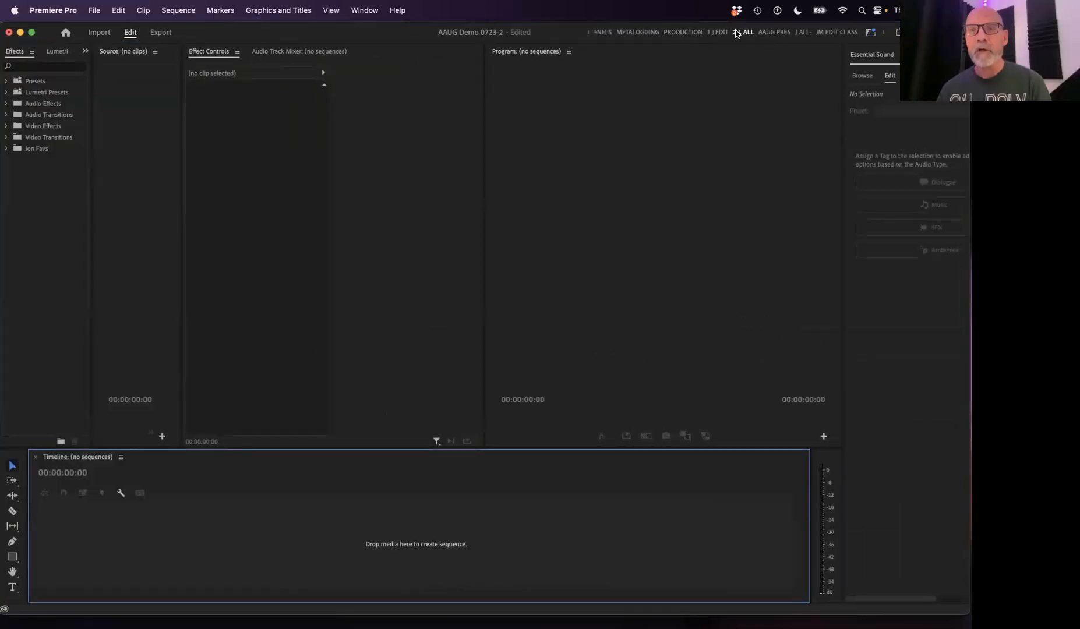
pyautogui.click(721, 37)
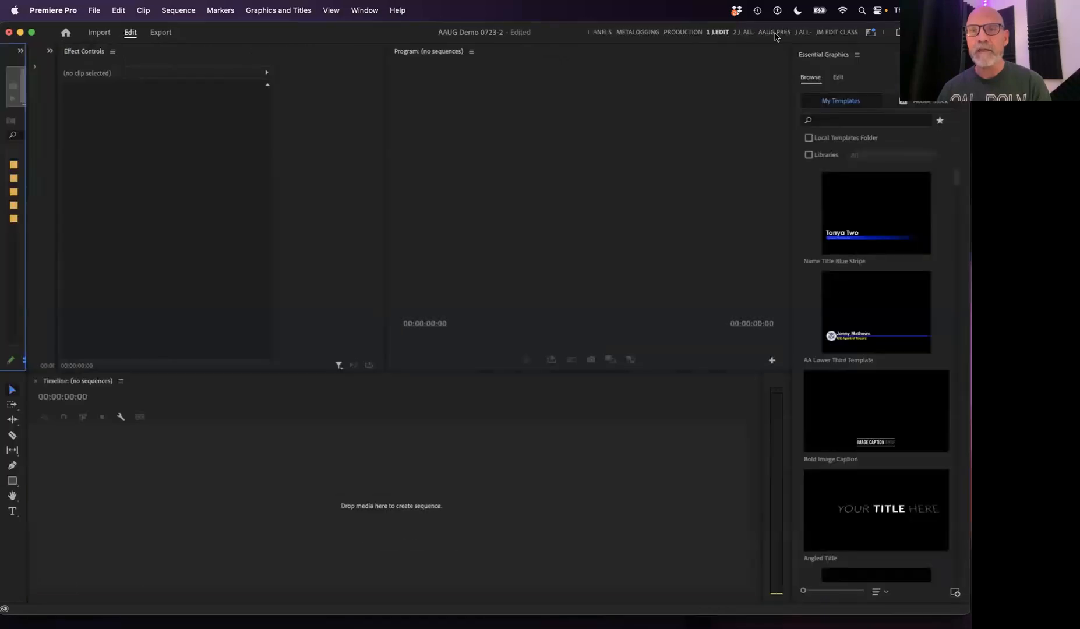
pyautogui.click(775, 36)
pyautogui.click(803, 35)
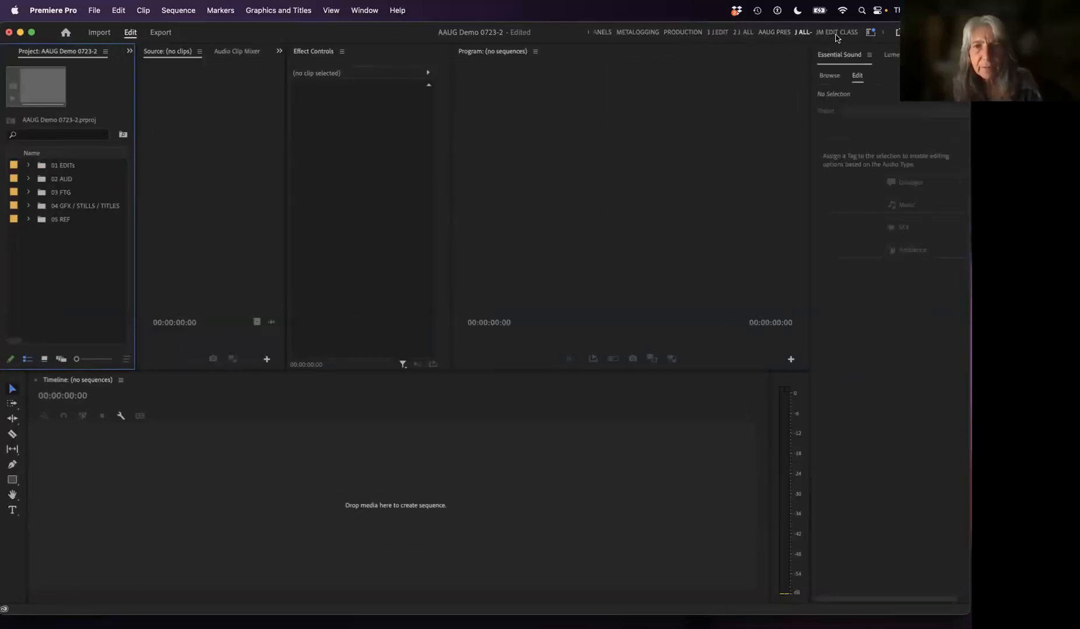
pyautogui.click(837, 35)
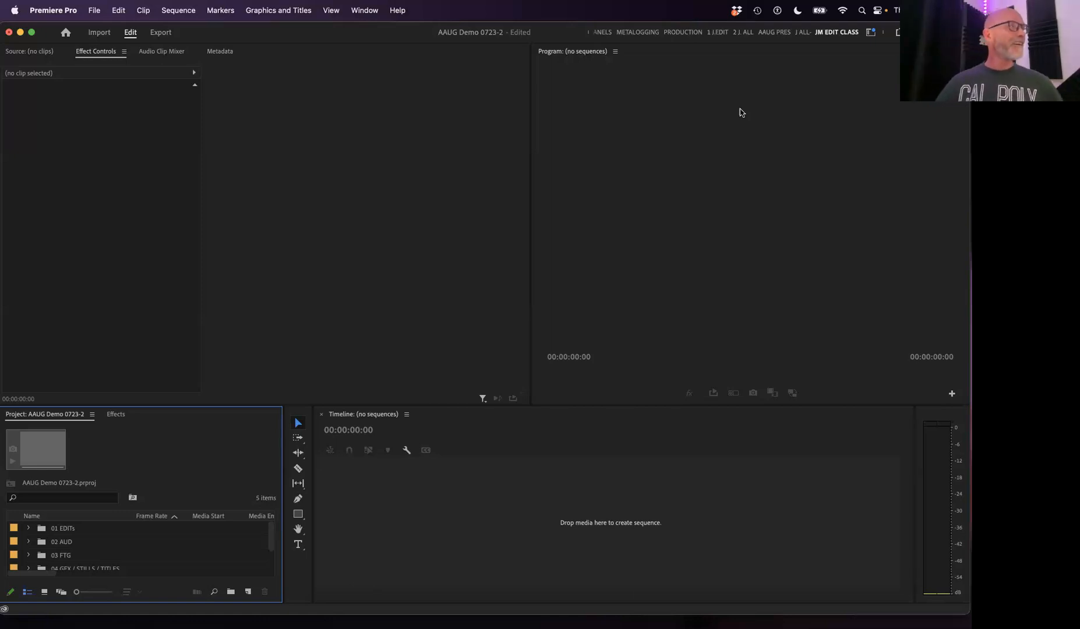
# Turn off the workspace tabs and show the workspace label instead.
pyautogui.click(871, 34)
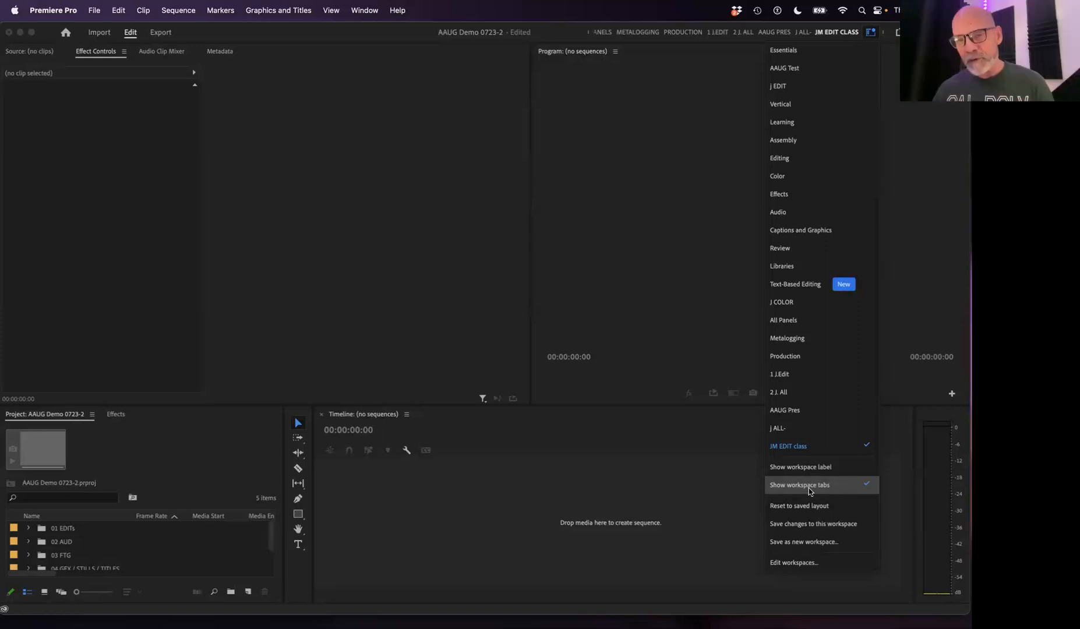
pyautogui.click(823, 492)
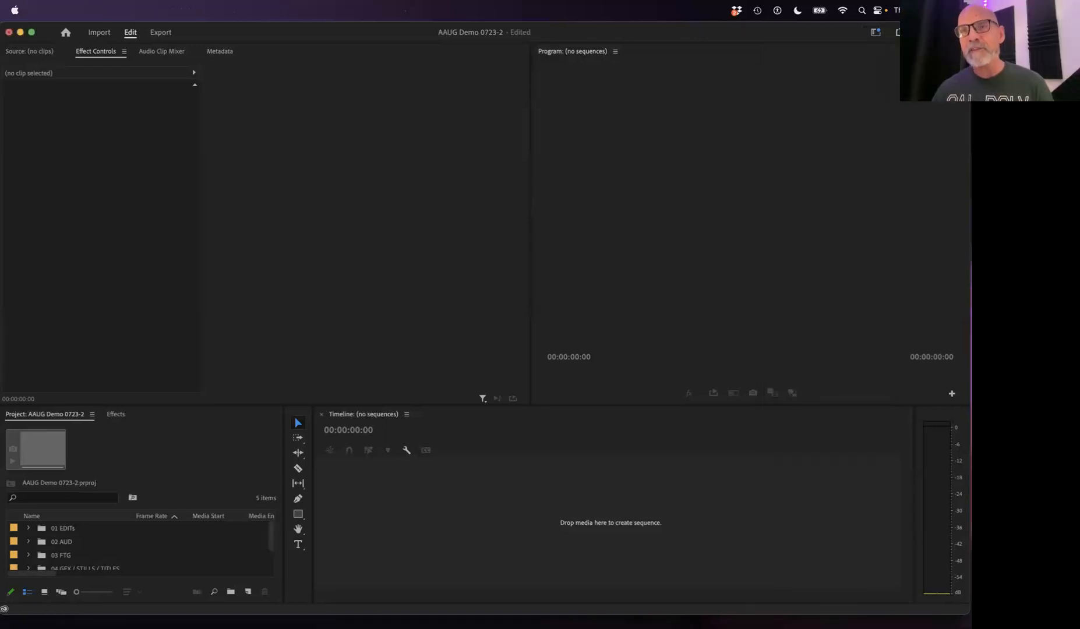
pyautogui.click(875, 33)
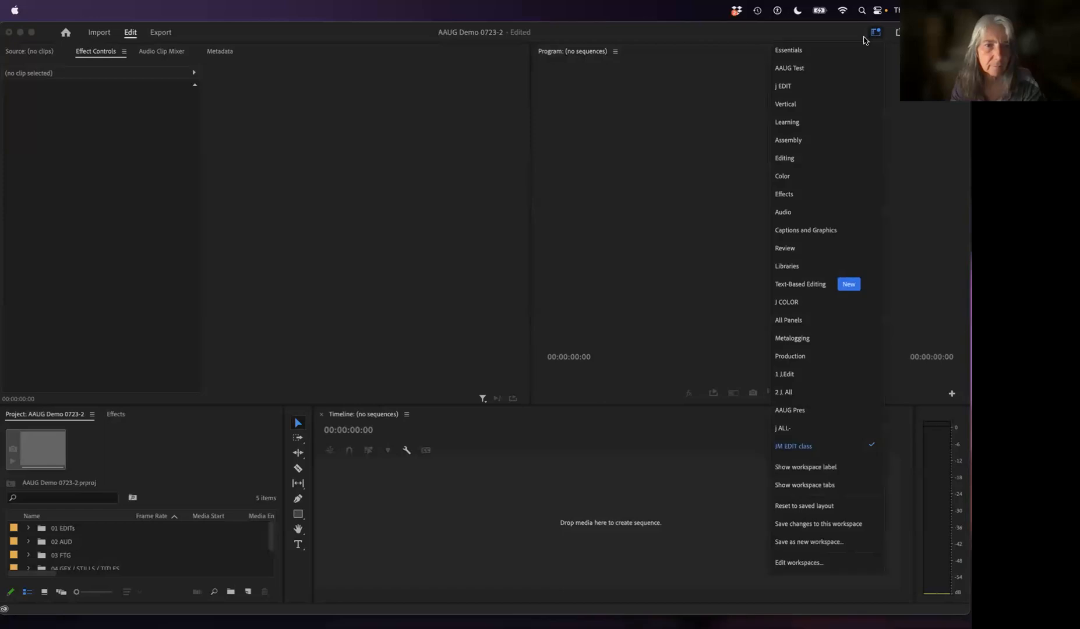
pyautogui.click(852, 470)
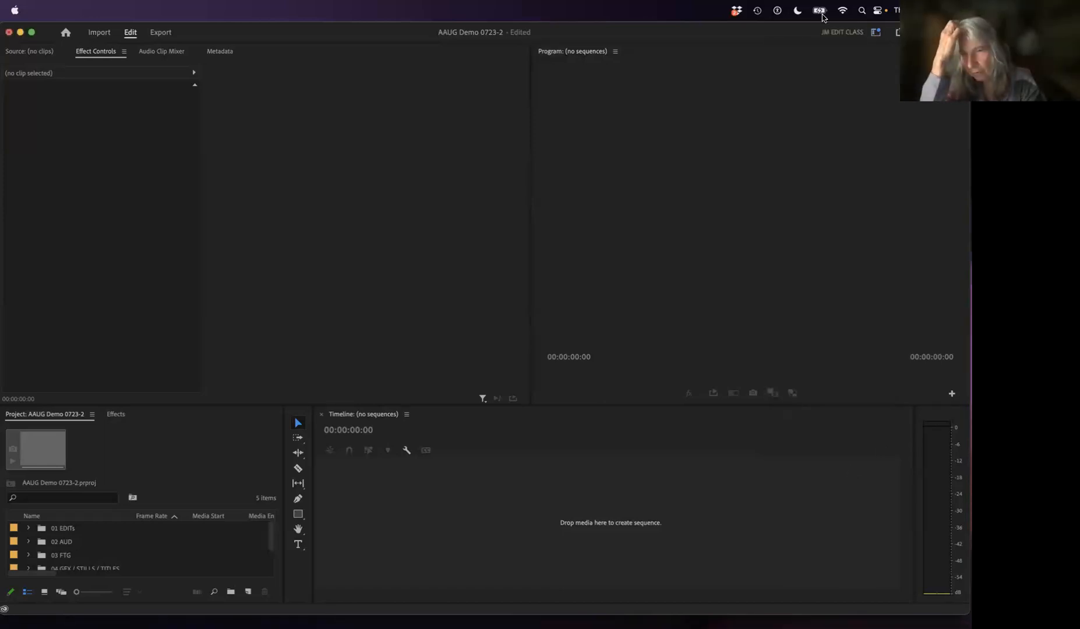
# Switch to the j EDIT workspace and slightly widen the Project panel.
pyautogui.click(876, 34)
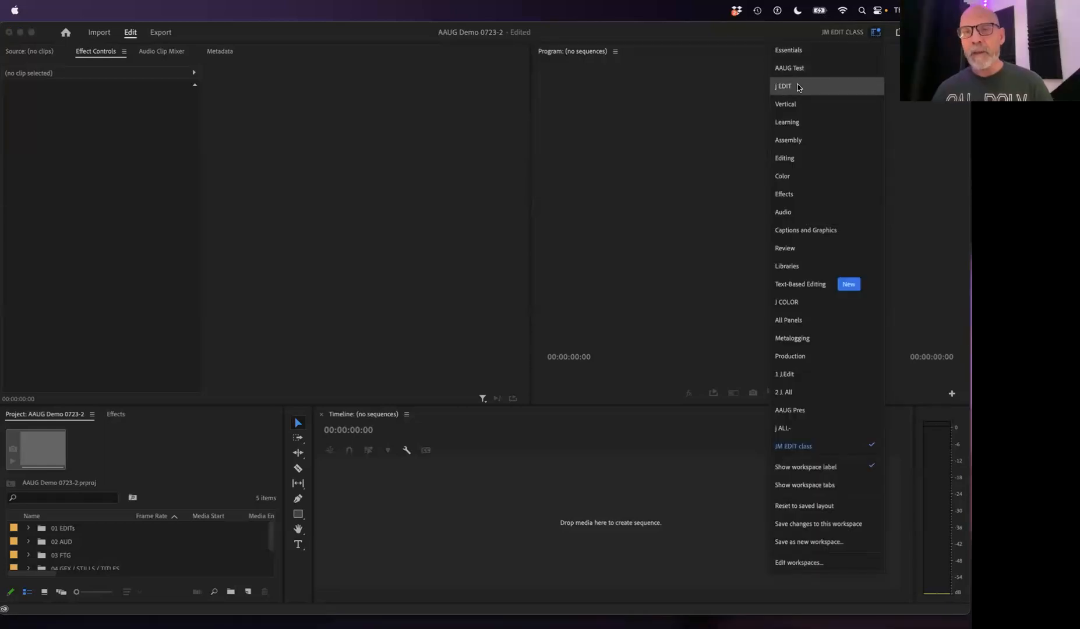
pyautogui.click(791, 88)
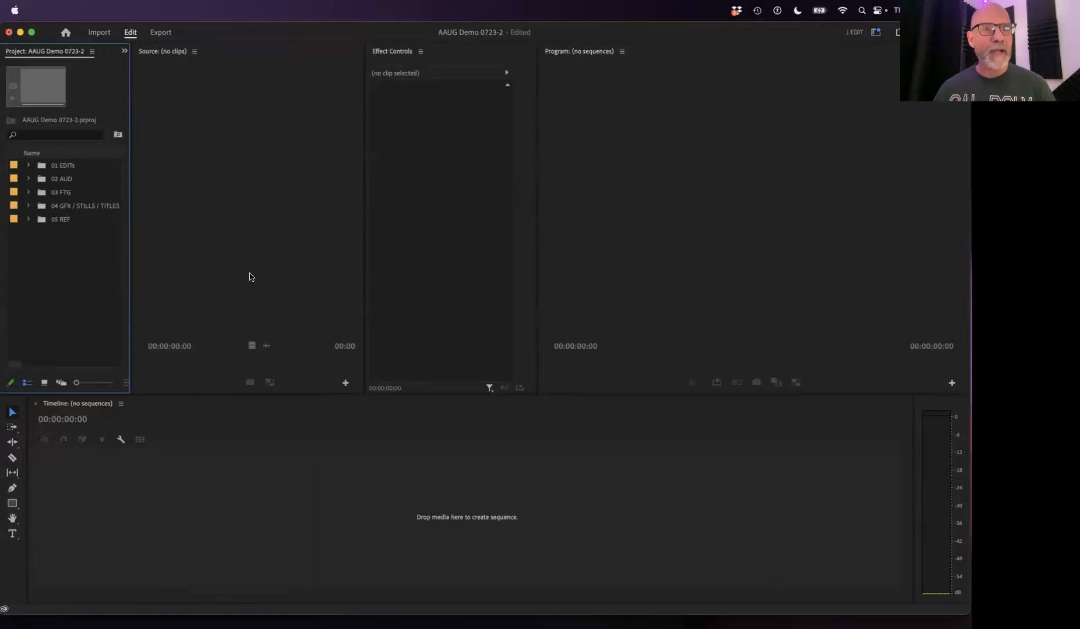
pyautogui.moveTo(130, 249)
pyautogui.mouseDown()
pyautogui.moveTo(170, 248)
pyautogui.moveTo(149, 248)
pyautogui.mouseUp()
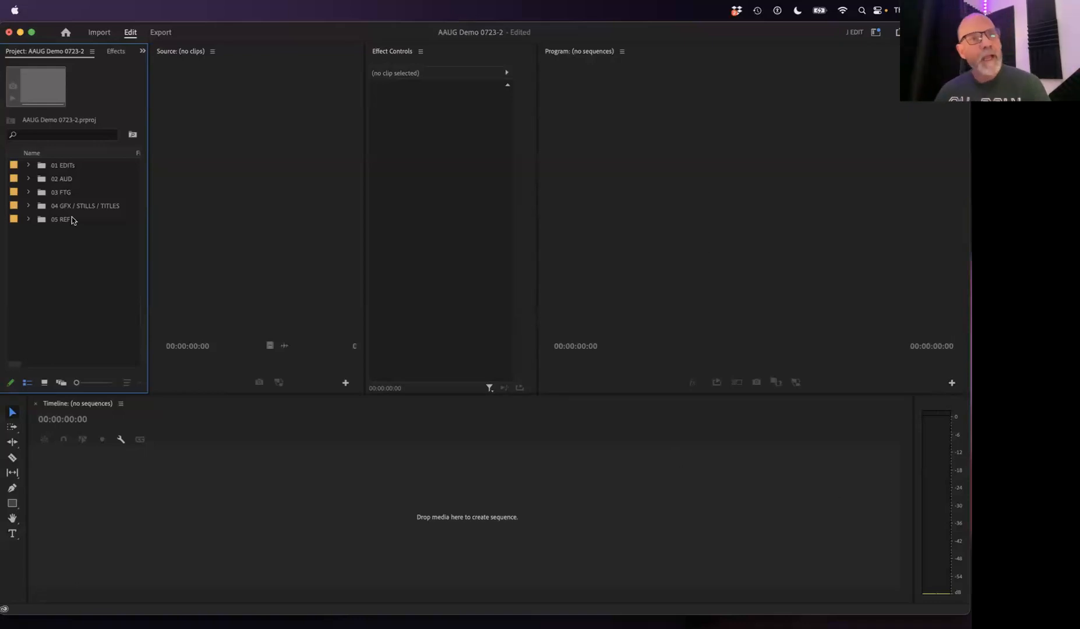
# Expand the 03 FTG bin, leaving its Leaks Flares subfolder collapsed, and widen the Project panel a little more.
pyautogui.click(28, 193)
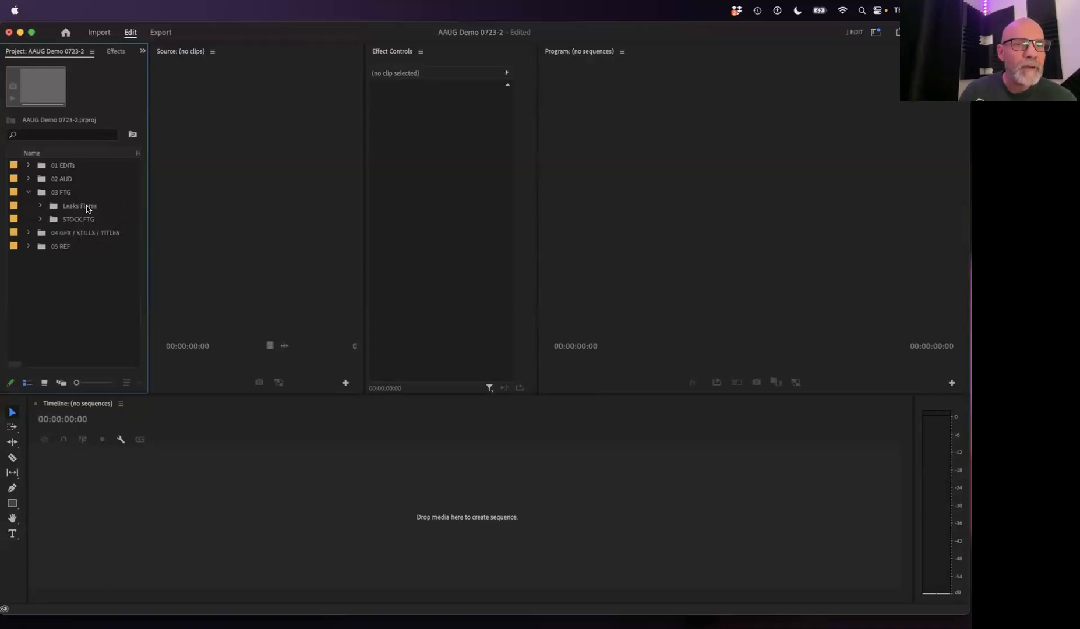
pyautogui.click(41, 206)
pyautogui.click(40, 206)
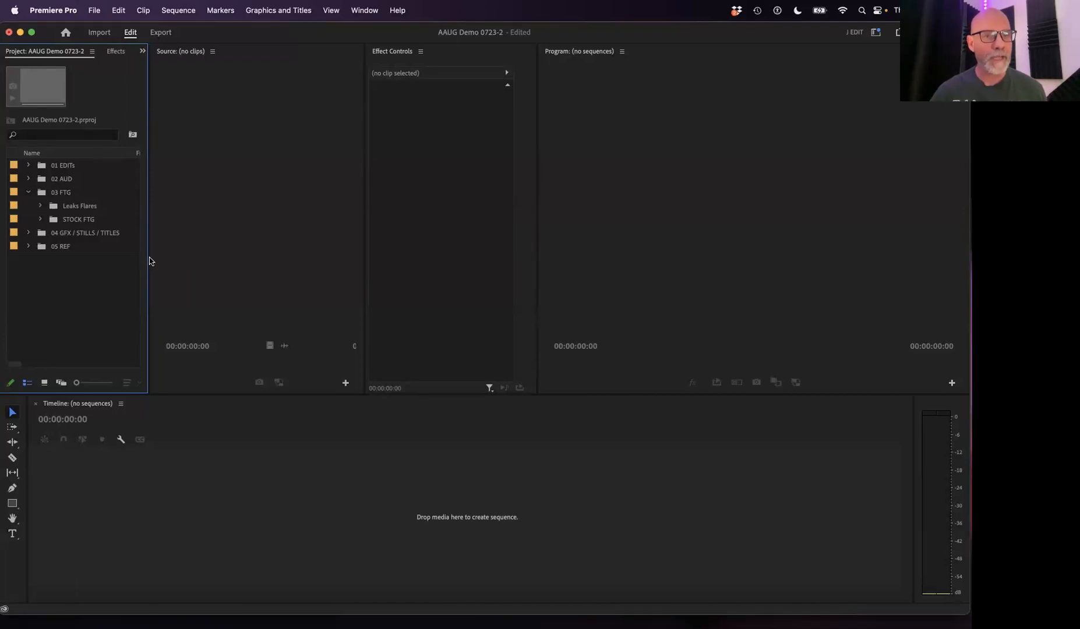
pyautogui.moveTo(148, 259); pyautogui.dragTo(158, 258)
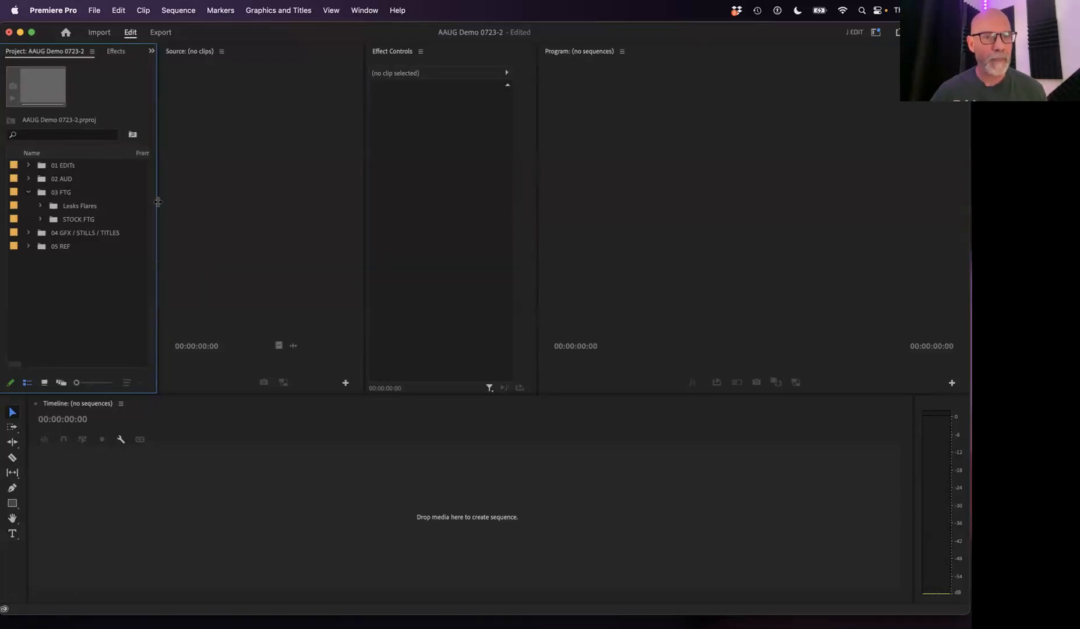
pyautogui.click(93, 10)
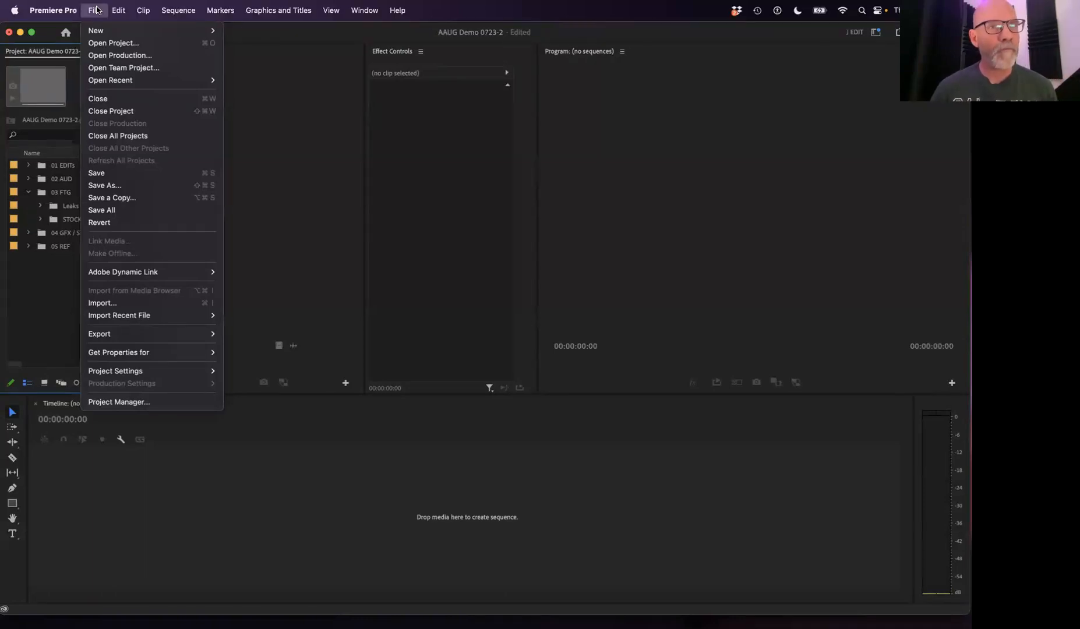
pyautogui.moveTo(110, 32)
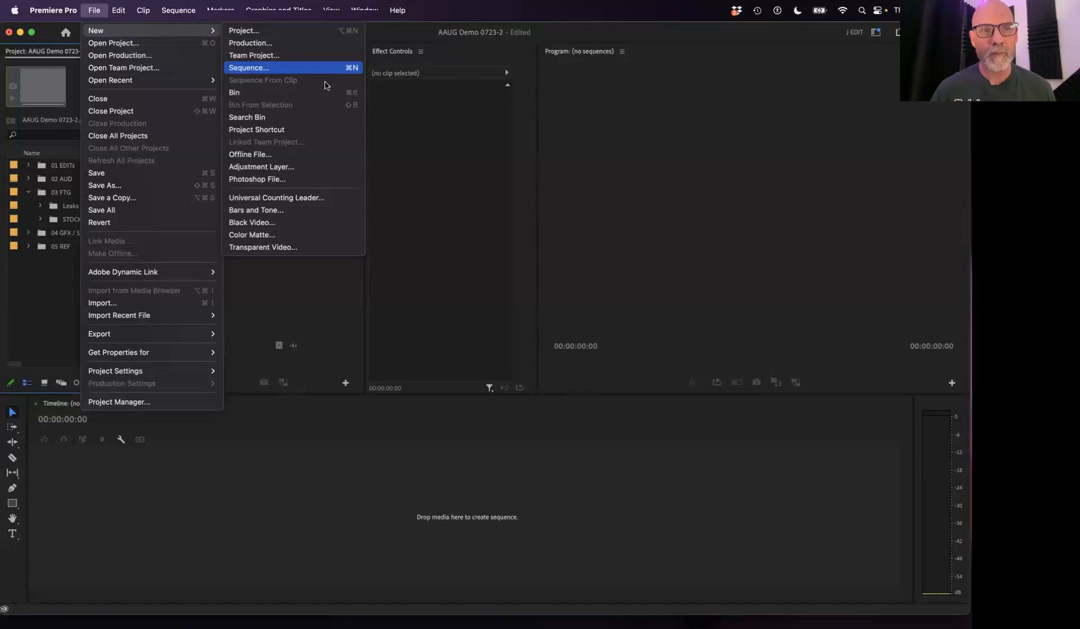
pyautogui.click(38, 318)
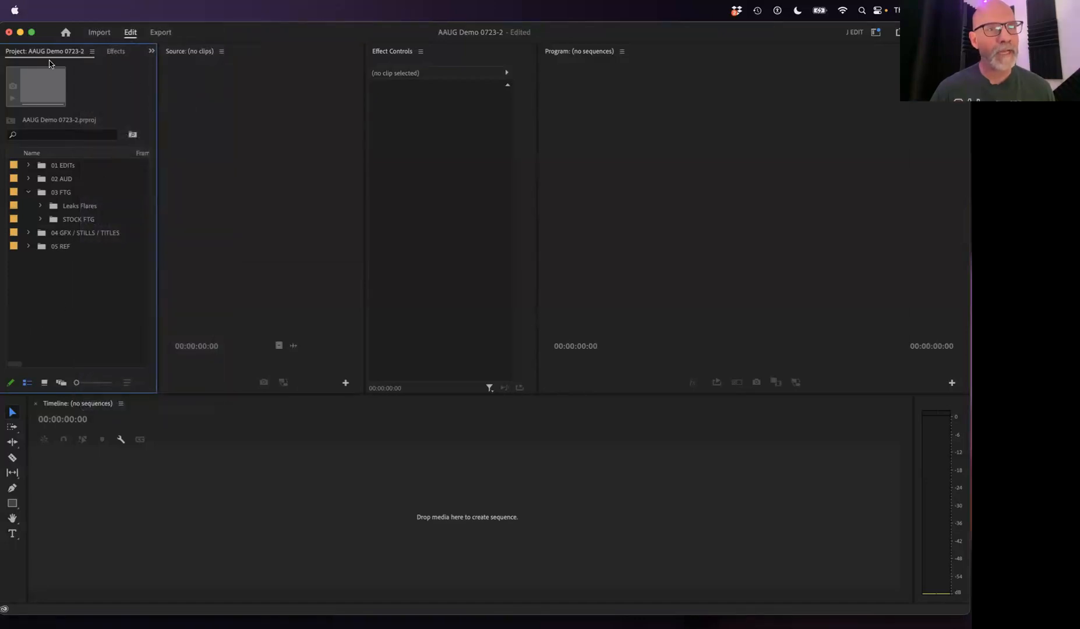
# Review the New Sequence settings and the available Timebase frame rates, and cancel the dialog without creating a sequence.
pyautogui.rightClick(70, 336)
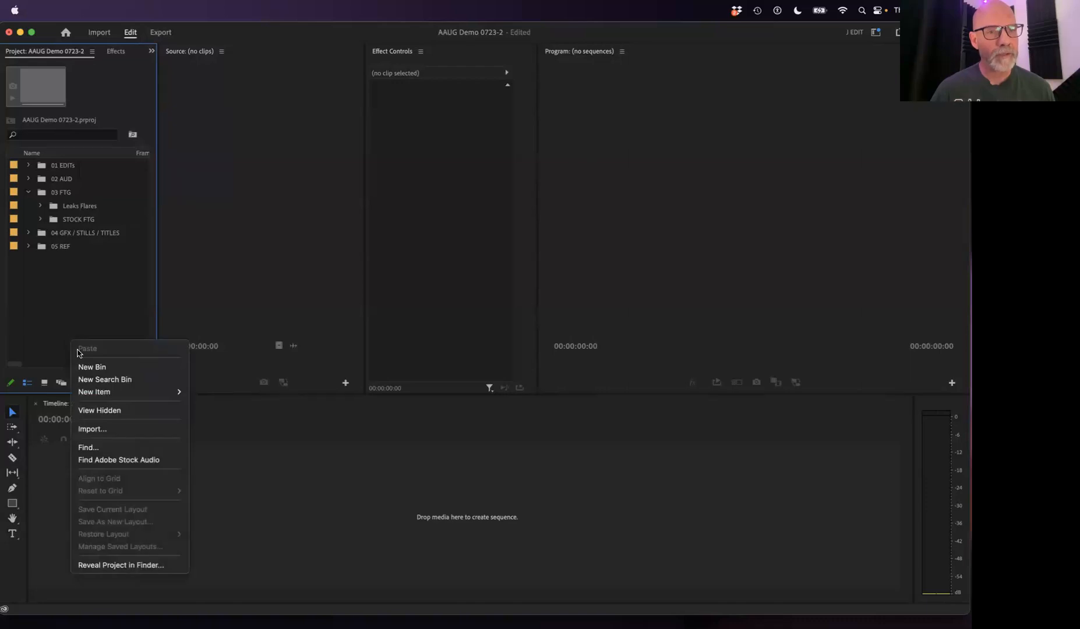
pyautogui.moveTo(106, 395)
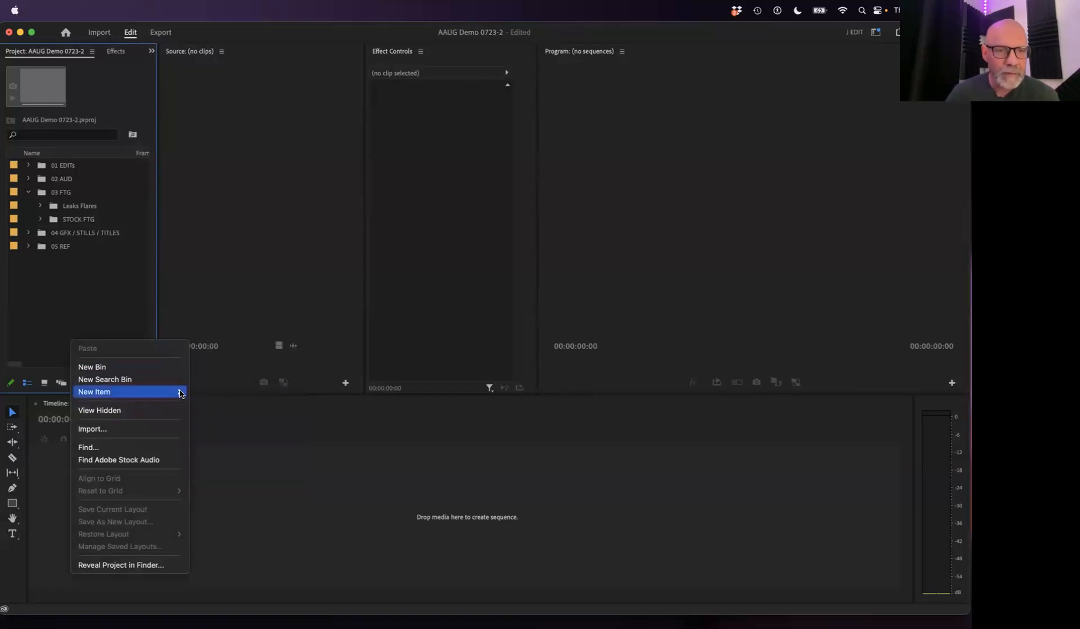
pyautogui.click(232, 387)
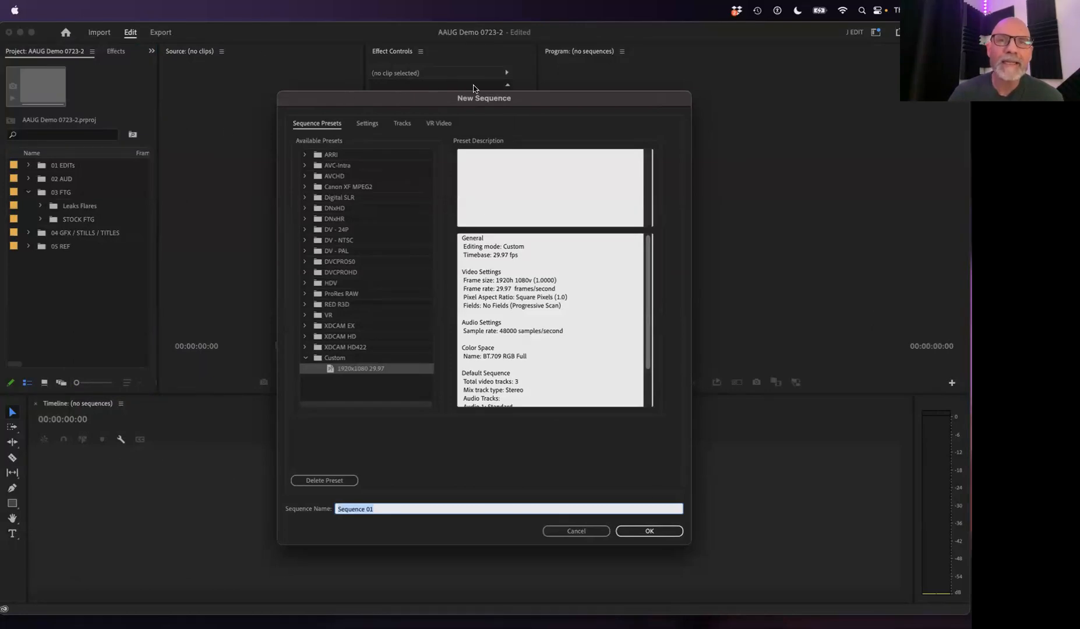
pyautogui.moveTo(478, 100); pyautogui.dragTo(447, 76)
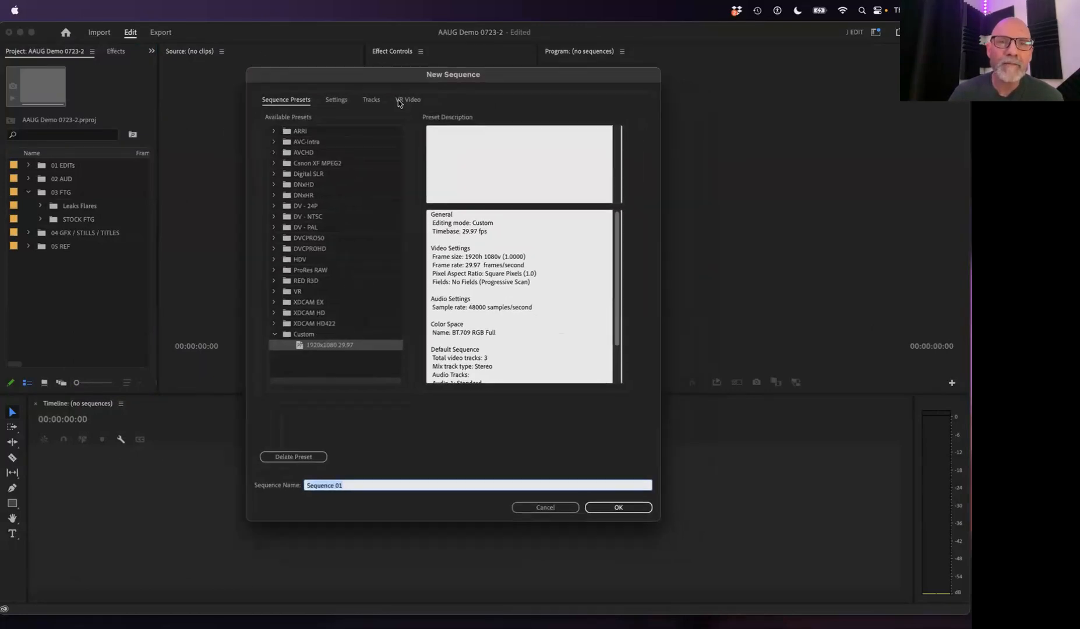
pyautogui.click(342, 101)
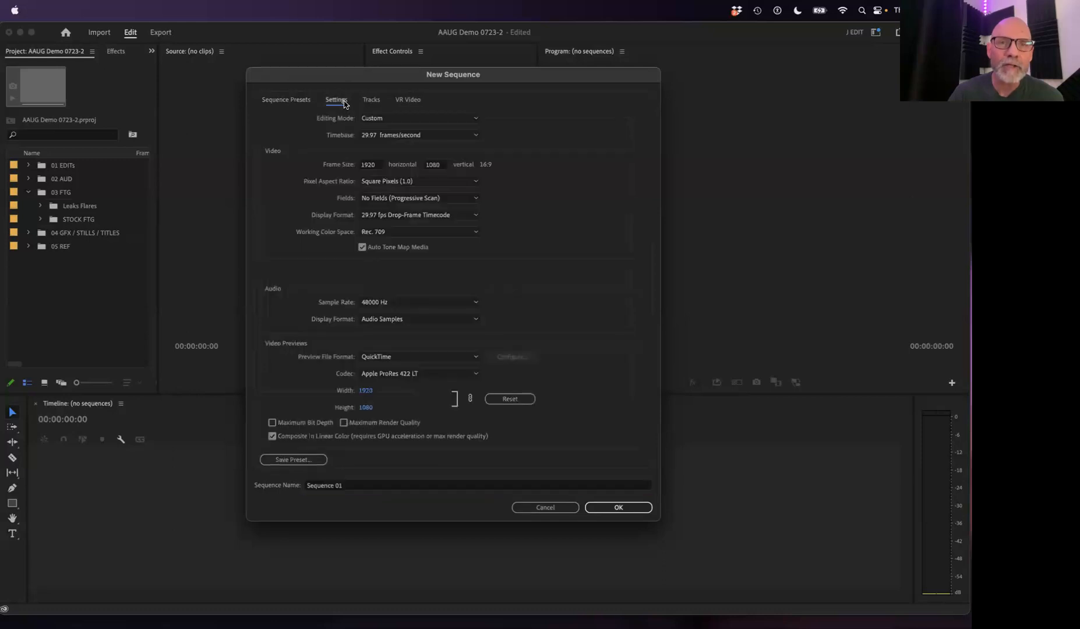
pyautogui.click(411, 138)
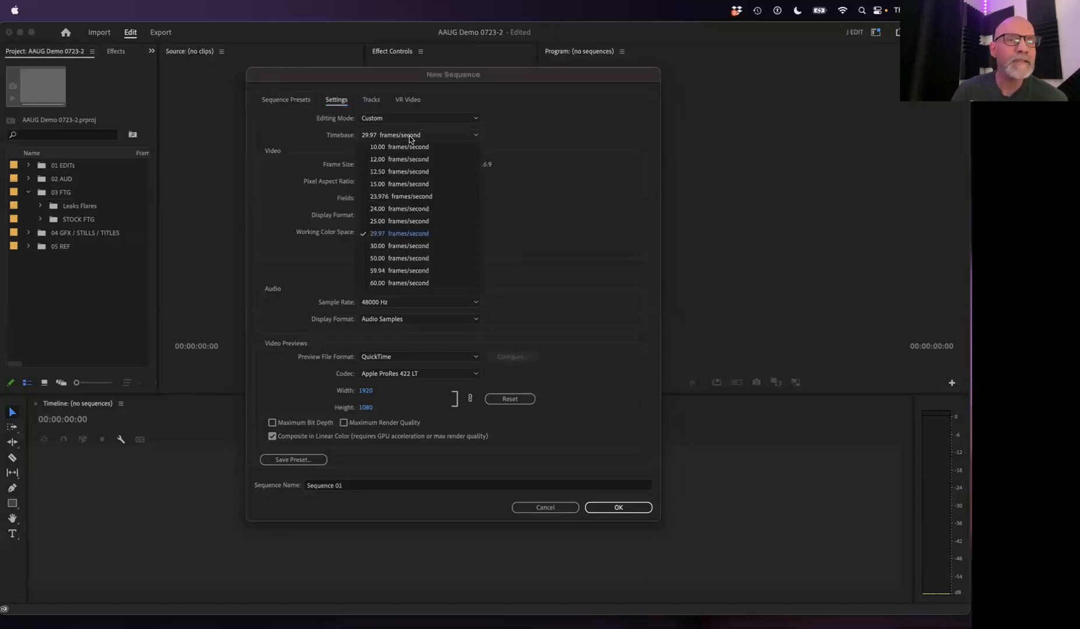
pyautogui.click(410, 139)
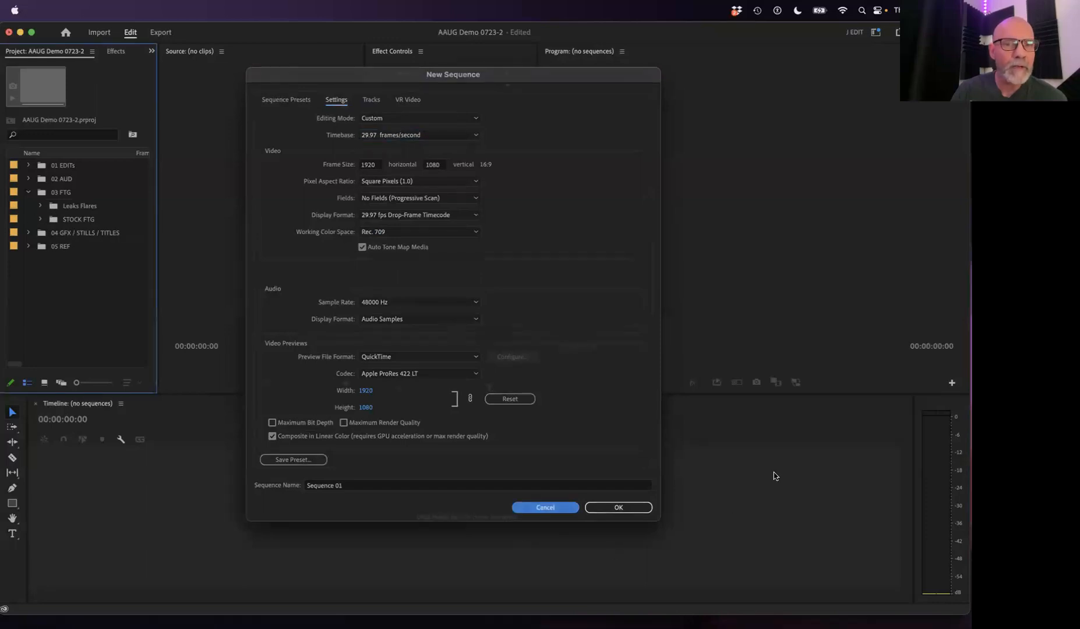
pyautogui.click(536, 507)
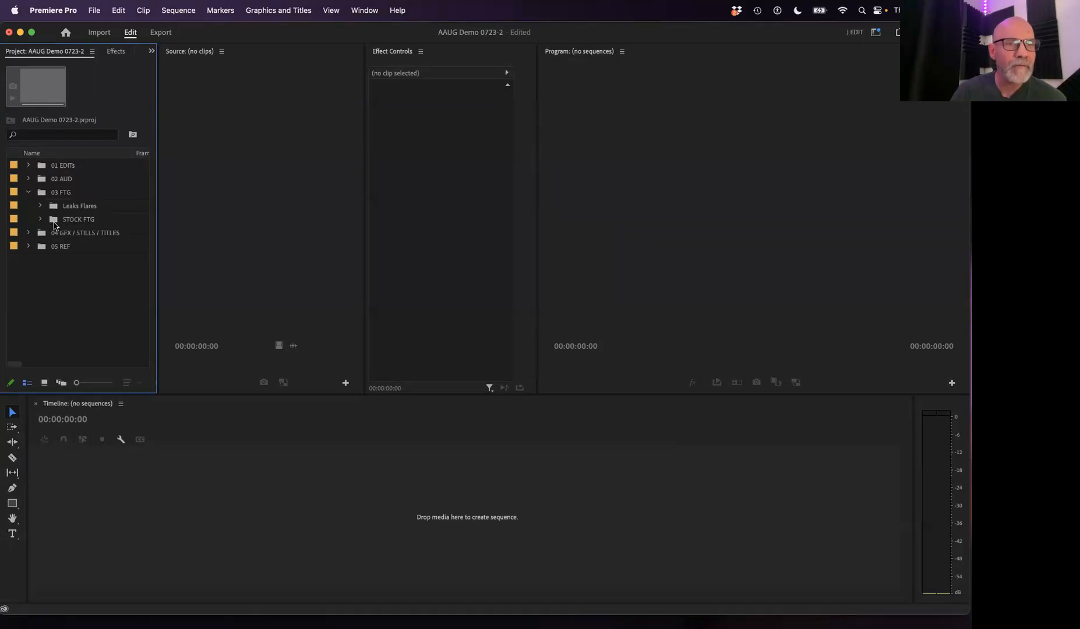
# Open the STOCK FTG bin in its own tab and widen the Project panel to about 265 pixels.
pyautogui.doubleClick(60, 221)
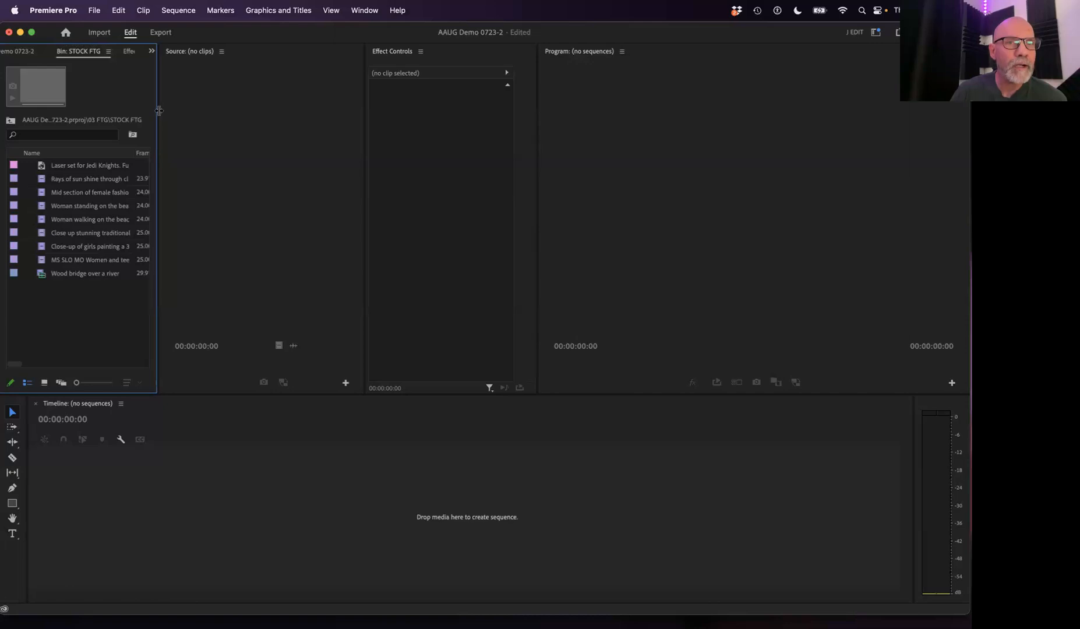
pyautogui.moveTo(159, 110); pyautogui.dragTo(280, 108)
# Return to the main project list to view the STOCK FTG contents inline and inspect the 03 FTG and 02 AUD bins.
pyautogui.click(43, 51)
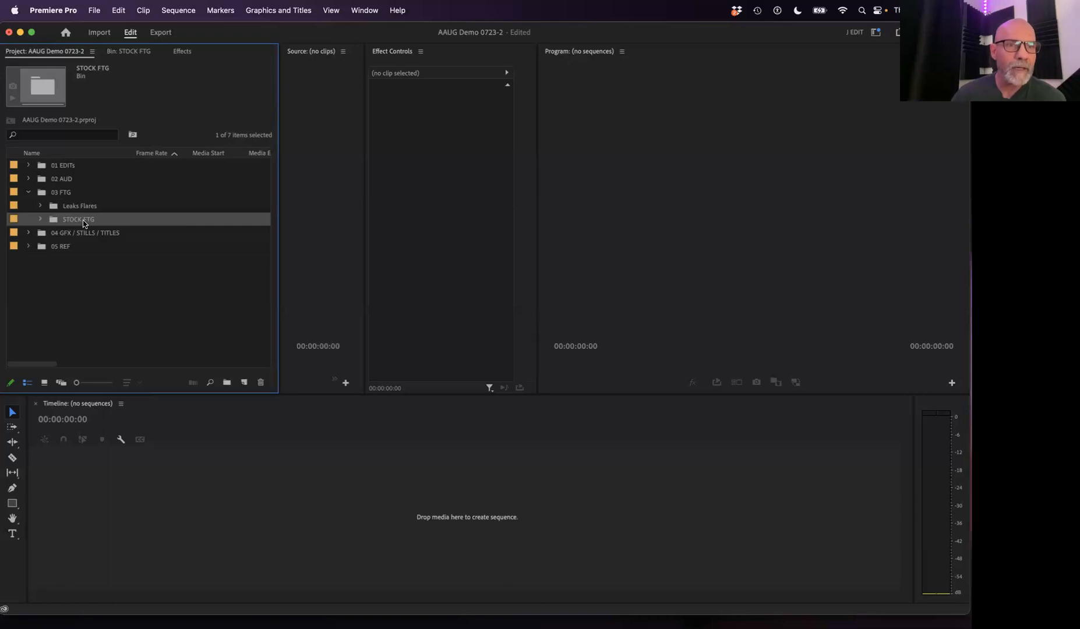
pyautogui.click(41, 219)
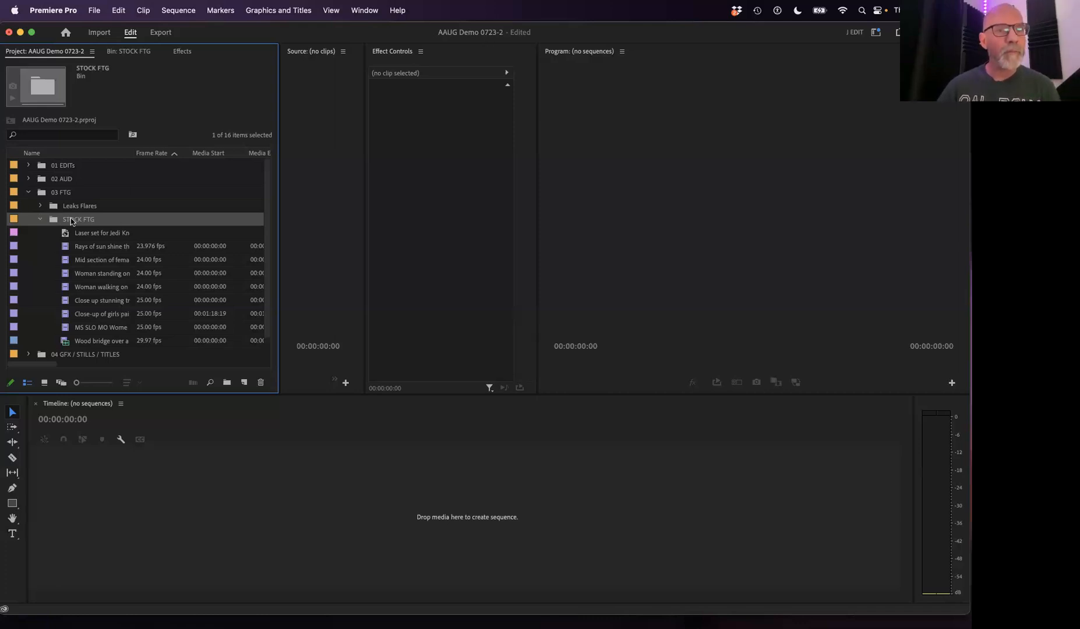
pyautogui.click(29, 192)
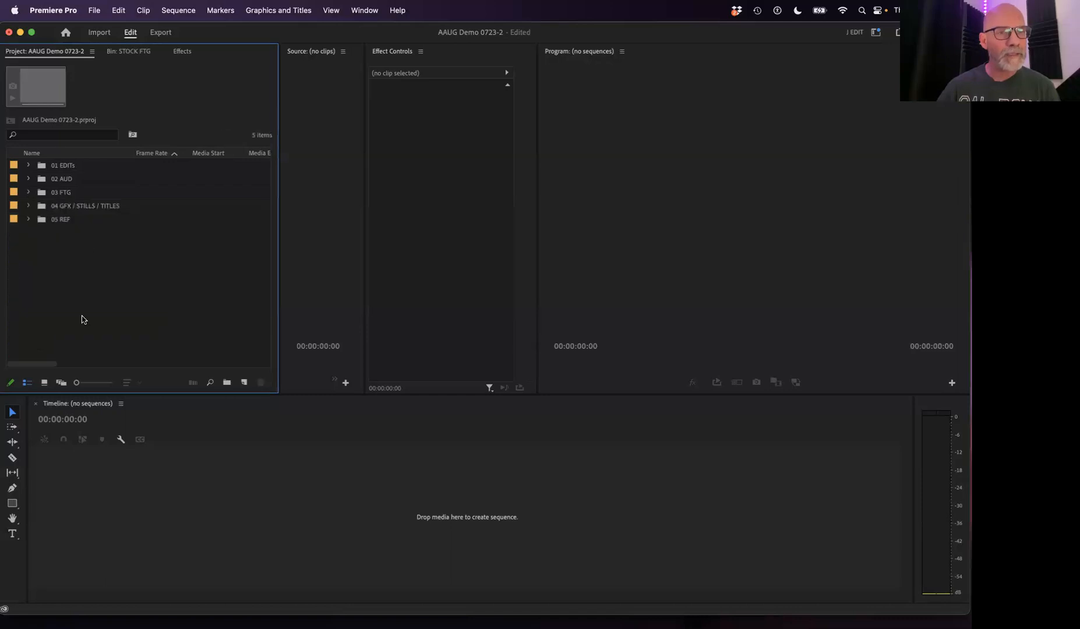
pyautogui.click(29, 192)
pyautogui.click(29, 179)
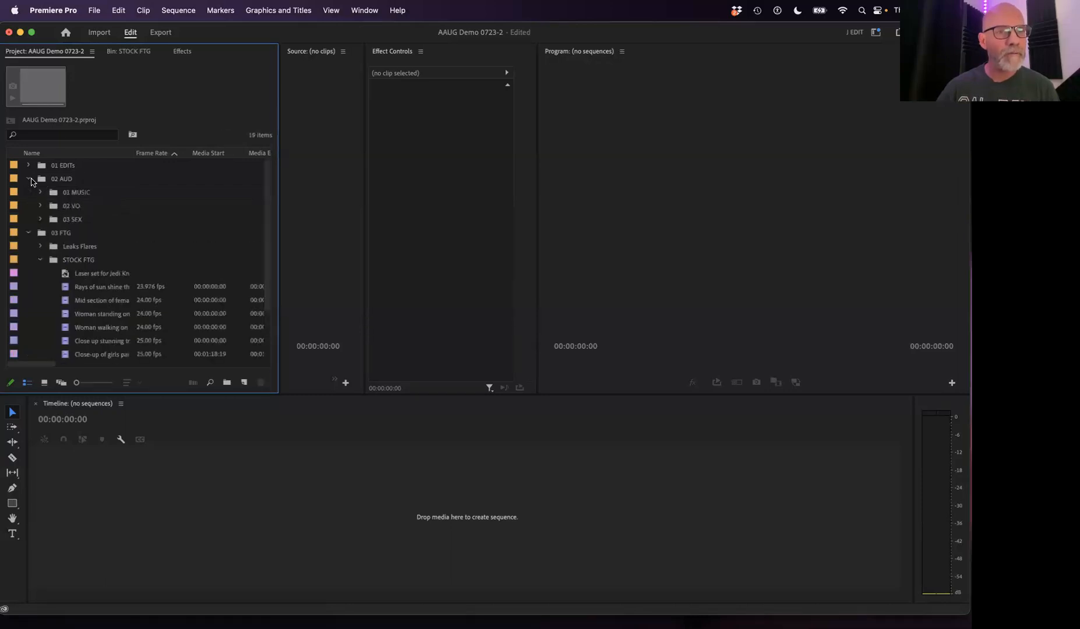
pyautogui.click(28, 179)
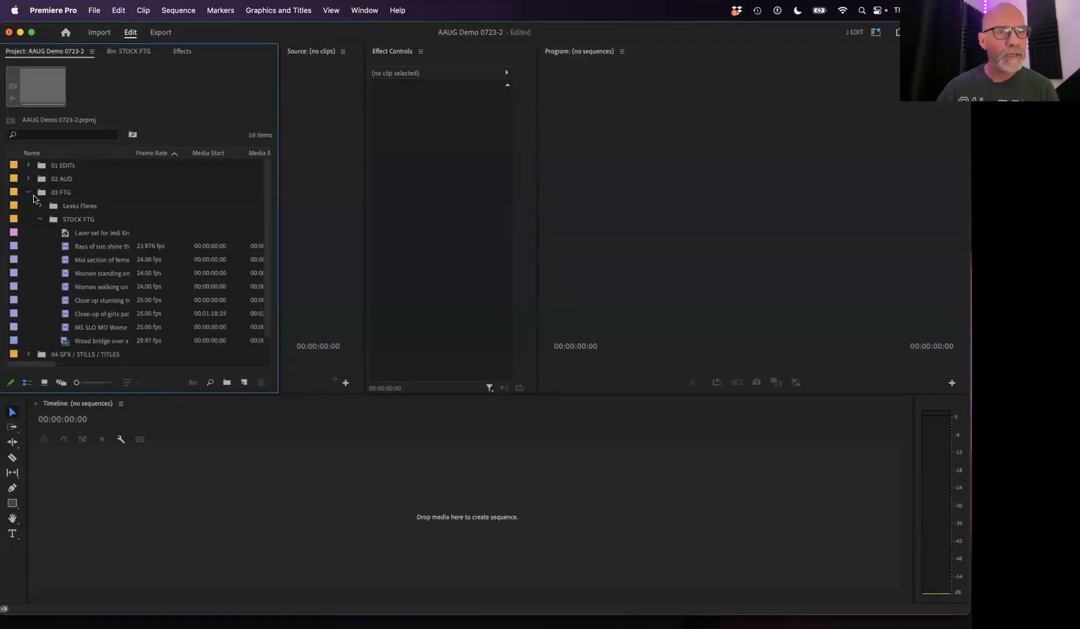
# Show the STOCK FTG bin in Icon View and enlarge its panel, making it wider and slightly taller.
pyautogui.click(128, 54)
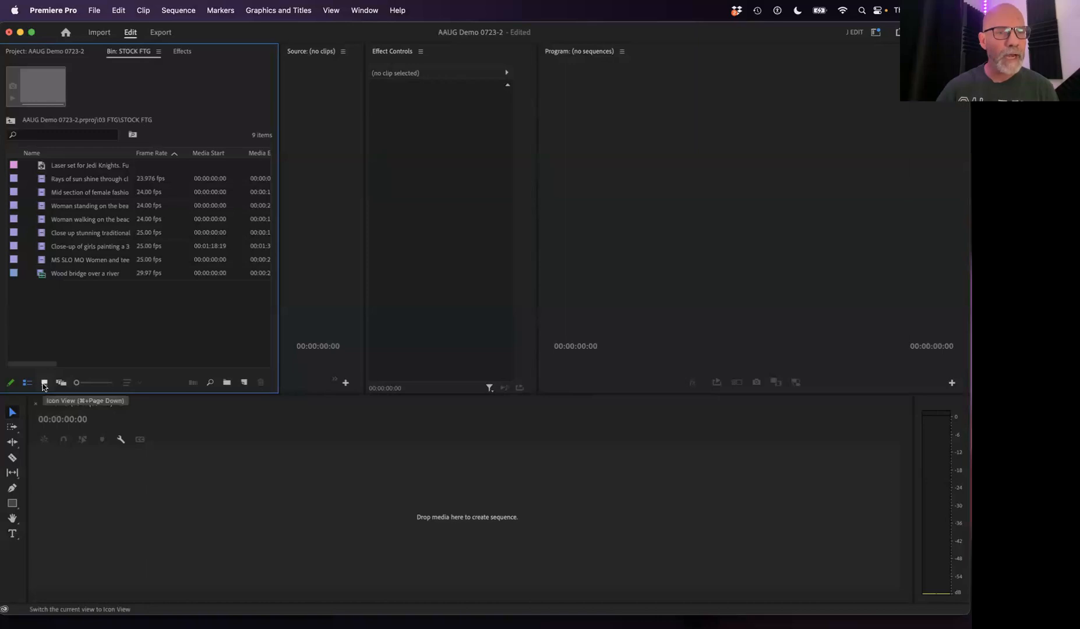
pyautogui.click(42, 385)
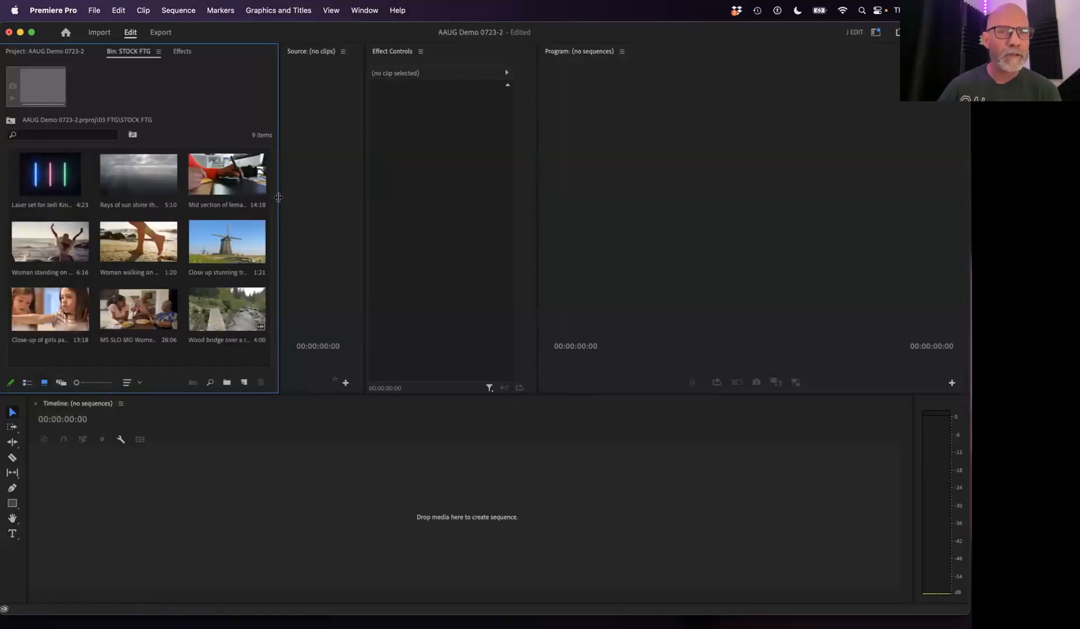
pyautogui.moveTo(279, 197); pyautogui.dragTo(355, 198)
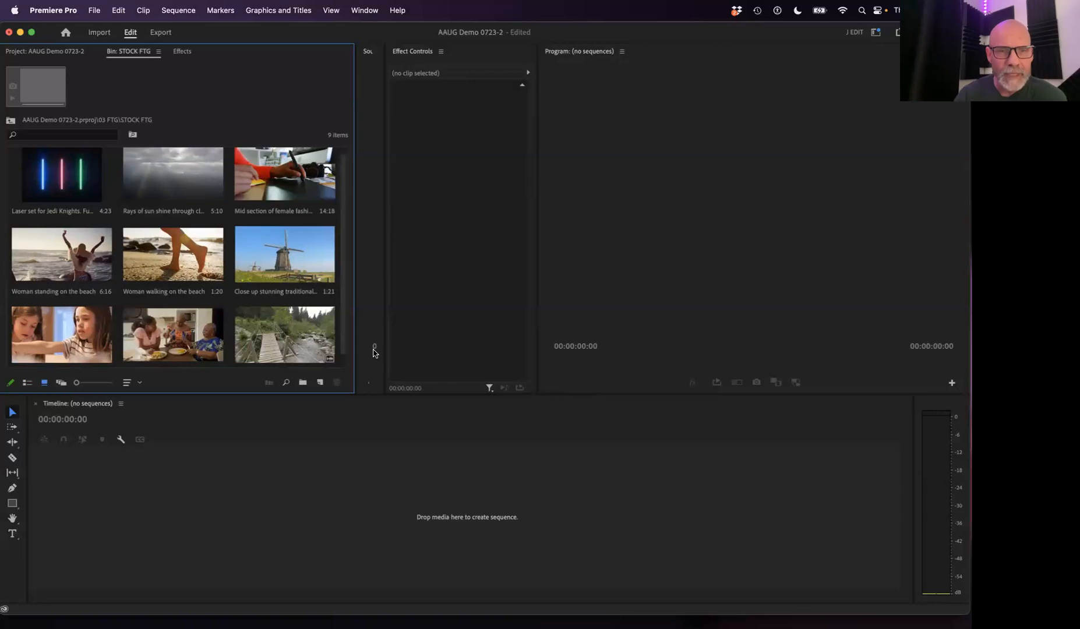
pyautogui.moveTo(280, 394); pyautogui.dragTo(283, 412)
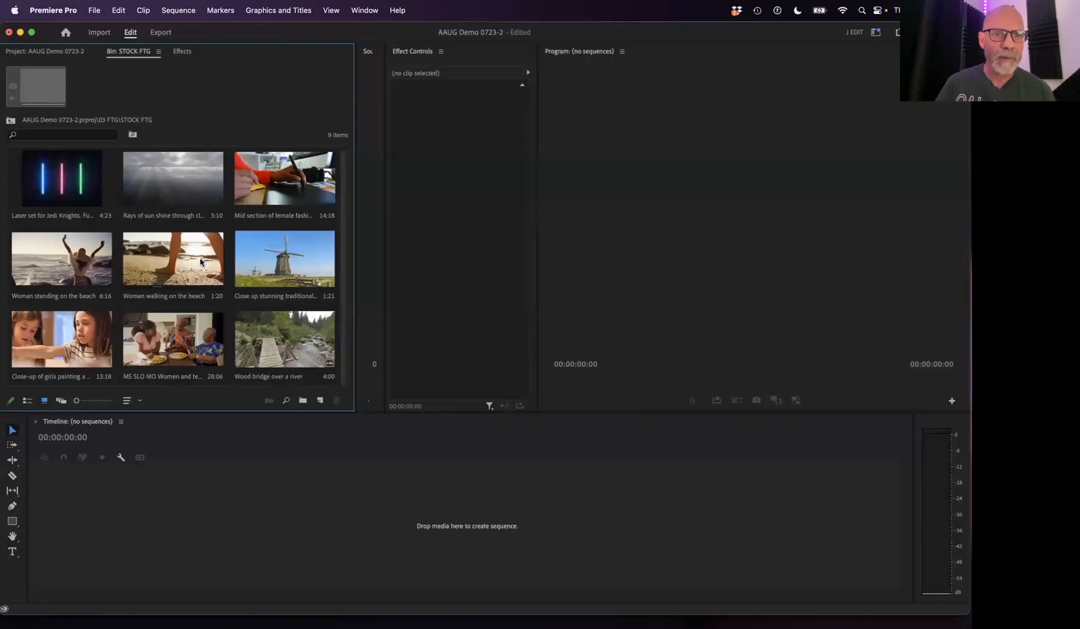
# Load the Woman walking on the beach clip into the Source monitor and widen that monitor across the Effect Controls area.
pyautogui.doubleClick(182, 266)
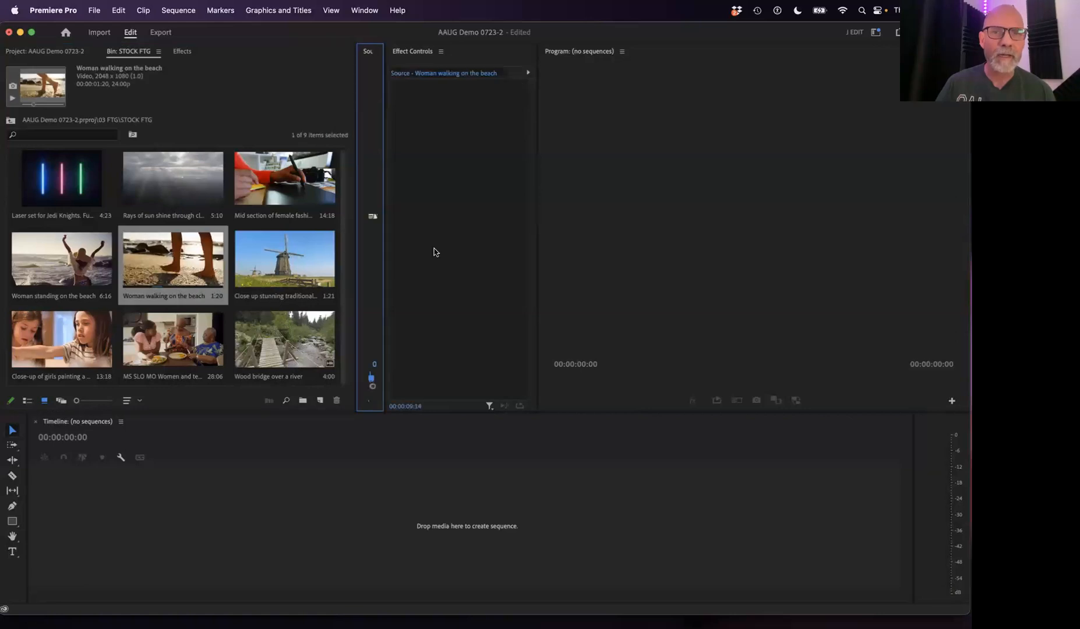
pyautogui.moveTo(385, 257); pyautogui.dragTo(745, 257)
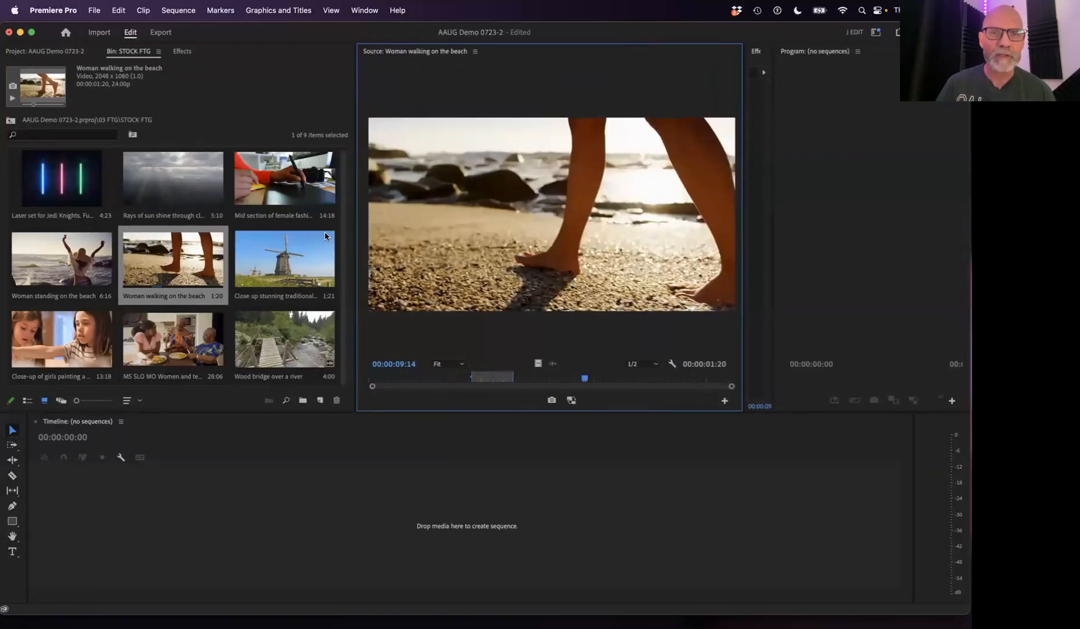
# Scrub through the Woman walking on the beach clip in the Source monitor and play it from the start.
pyautogui.moveTo(564, 379); pyautogui.dragTo(523, 378)
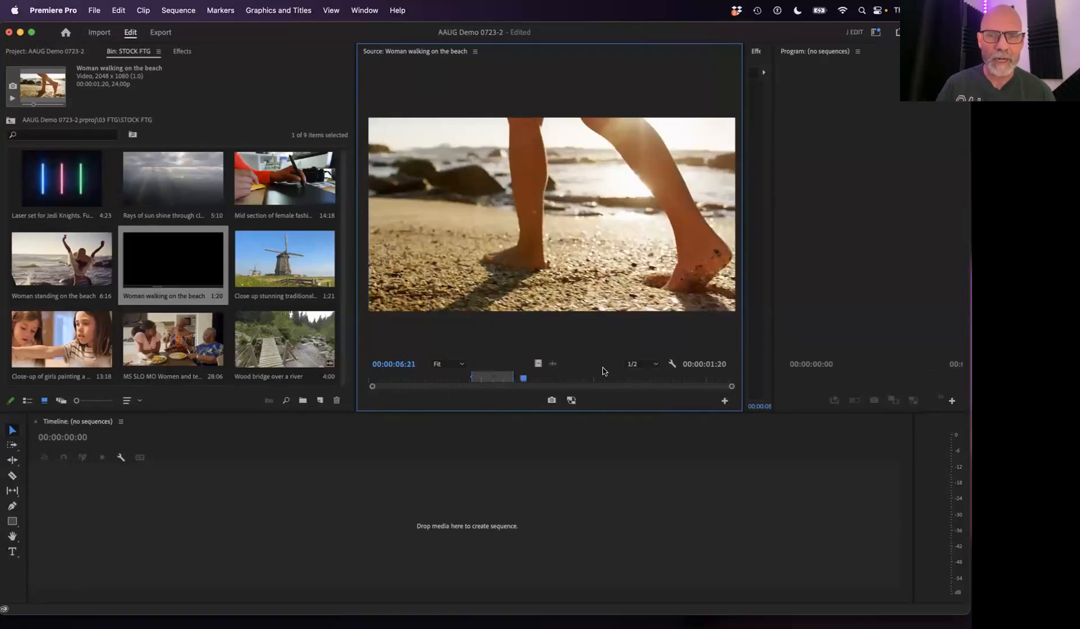
pyautogui.press('Home')
pyautogui.press('space')
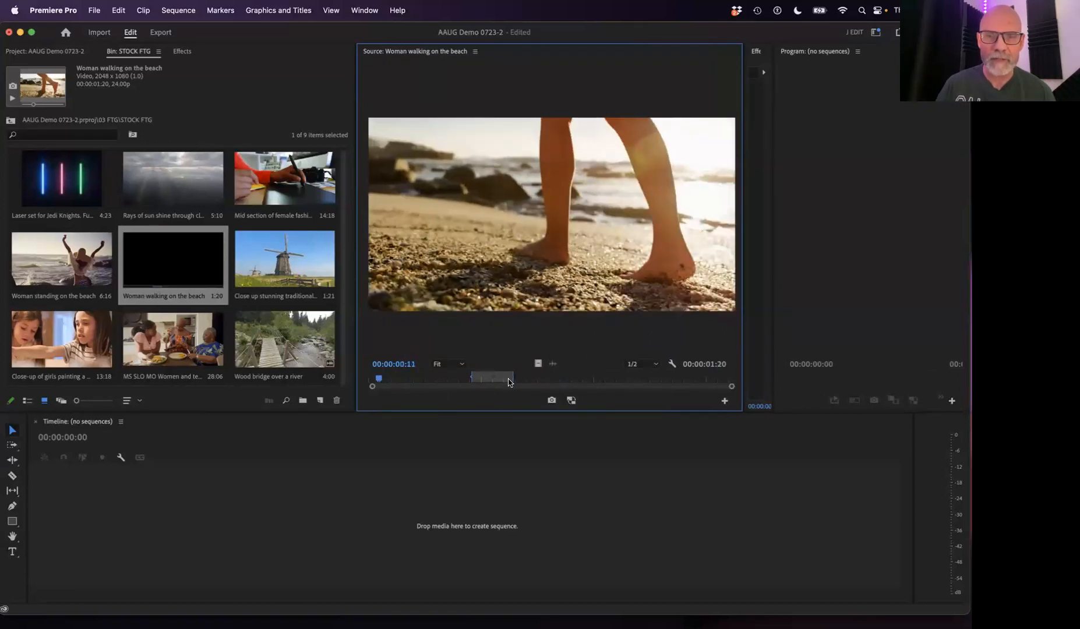
pyautogui.moveTo(431, 379); pyautogui.dragTo(483, 404)
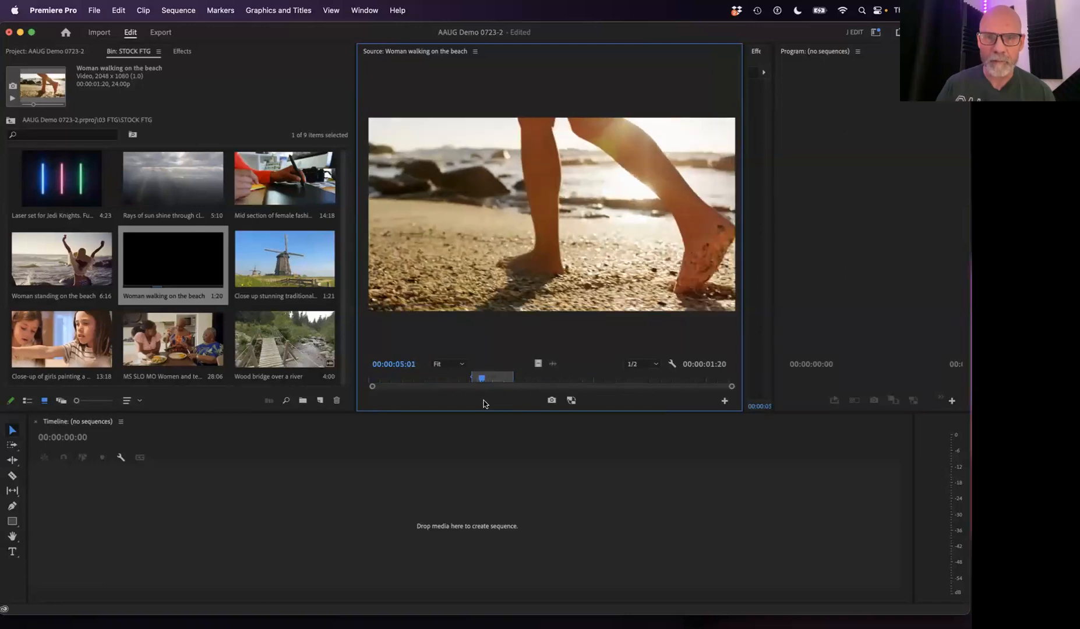
pyautogui.press('space')
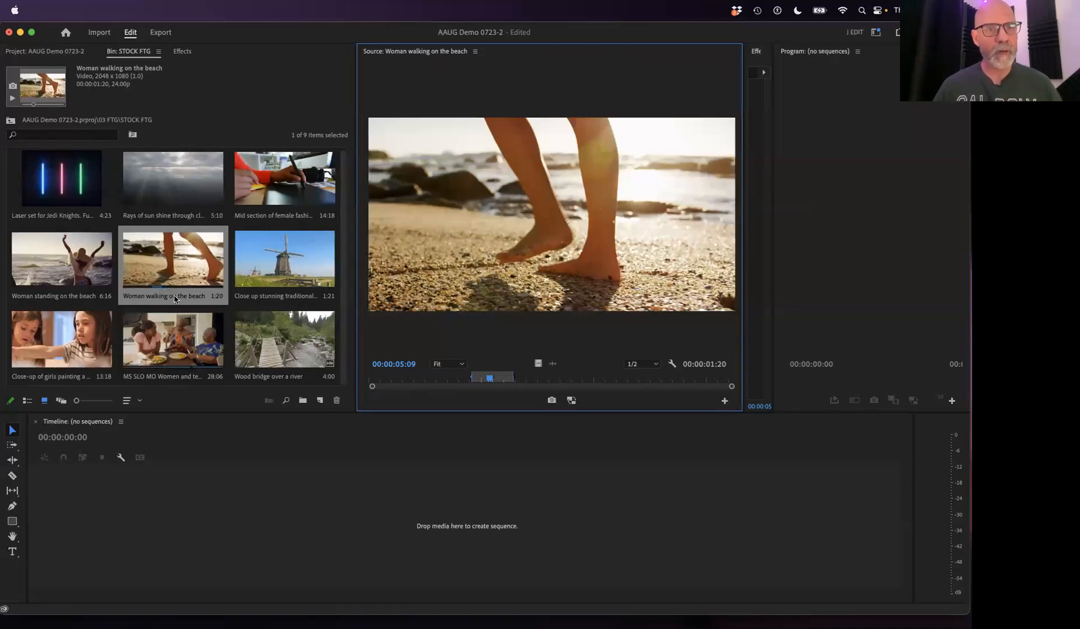
# Preview the Woman standing on the beach, windmill and female fashion designer clips in the STOCK FTG bin.
pyautogui.click(43, 250)
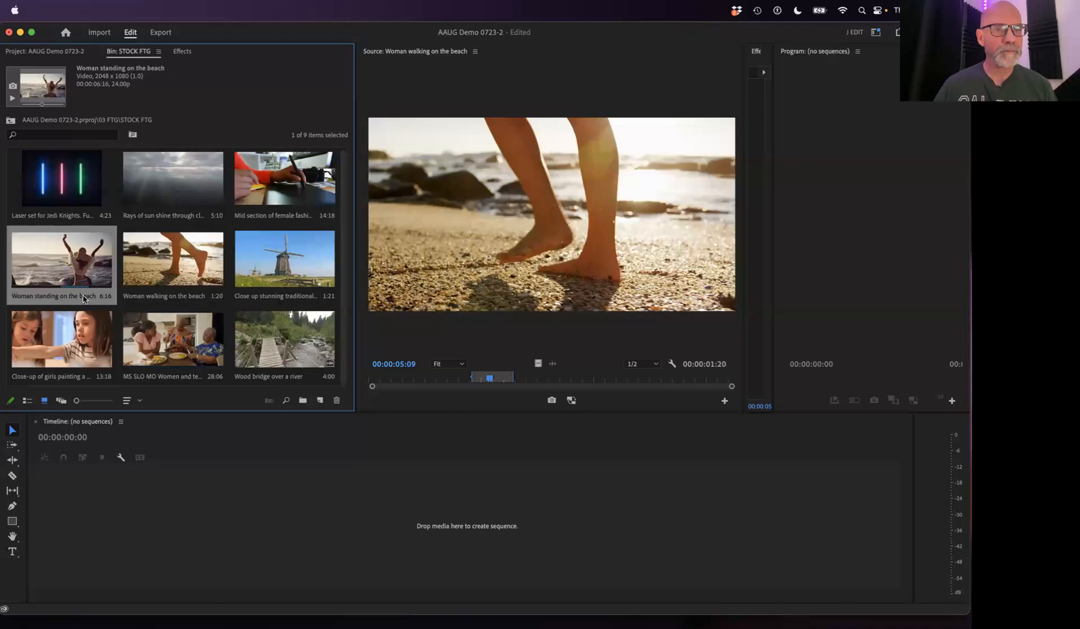
pyautogui.click(271, 277)
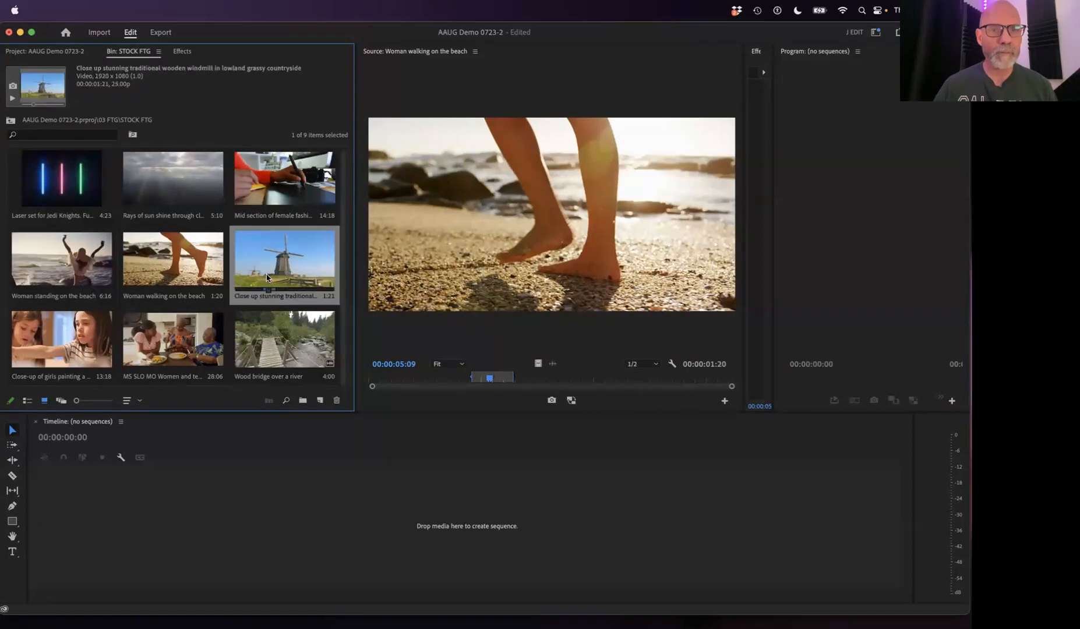
pyautogui.click(295, 192)
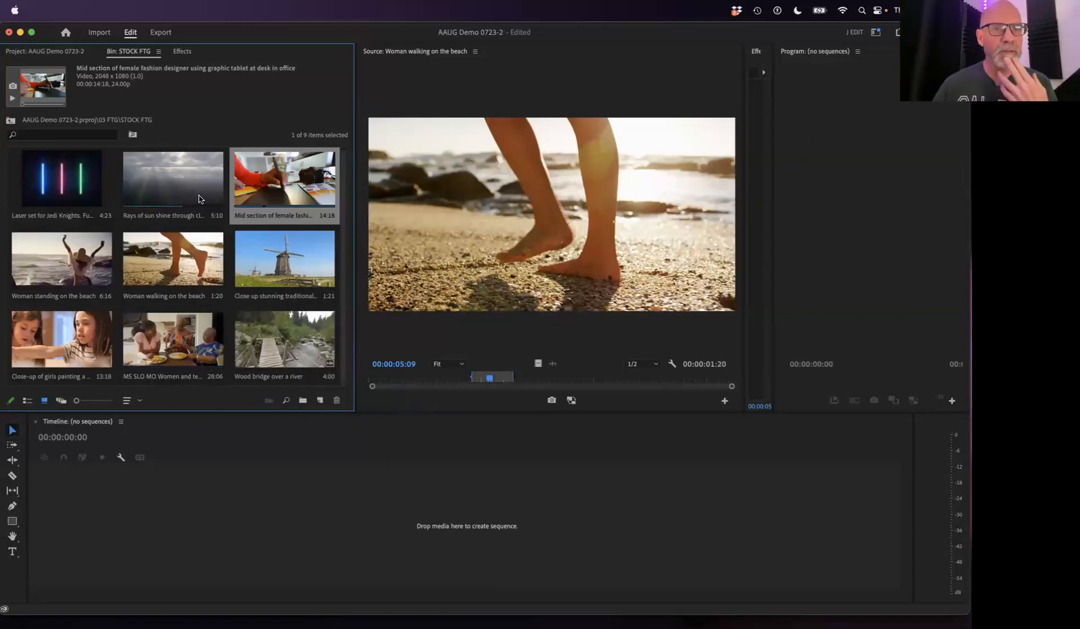
# Select the sun rays, woman standing, woman walking, windmill and wood bridge clips in that order, group them in the bin, and create a sequence from them.
pyautogui.click(169, 181)
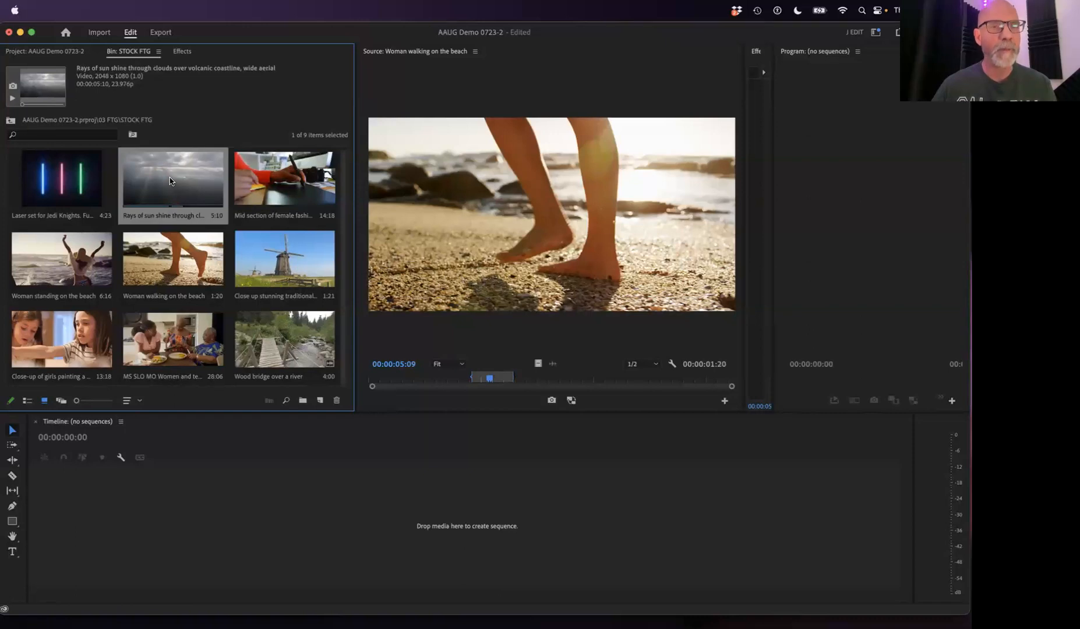
pyautogui.keyDown('super'); pyautogui.click(75, 269); pyautogui.keyUp('super')
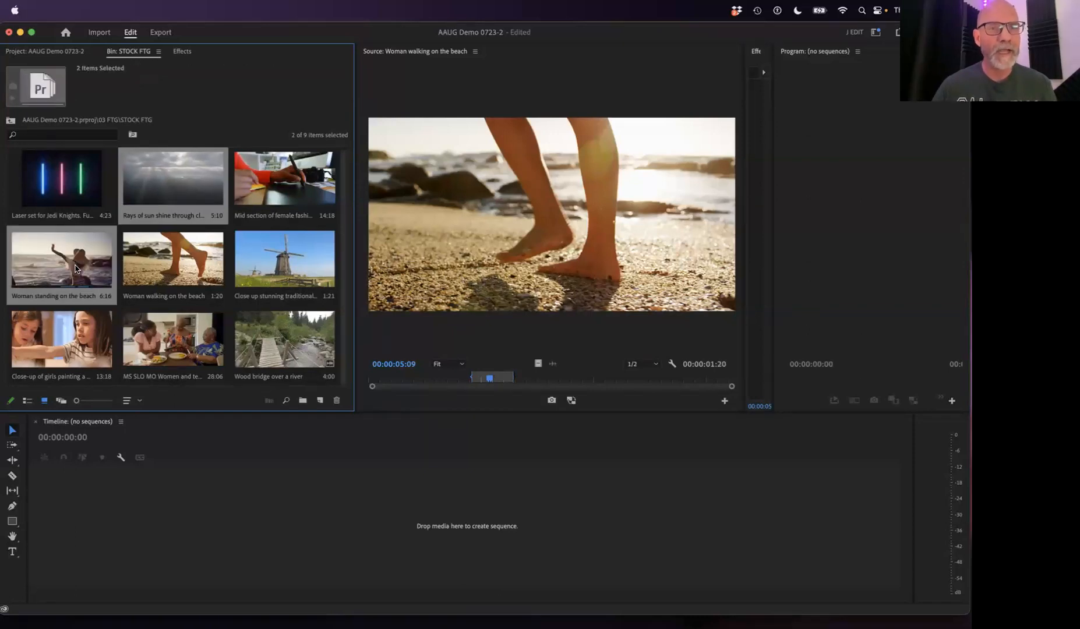
pyautogui.keyDown('super'); pyautogui.click(203, 271); pyautogui.keyUp('super')
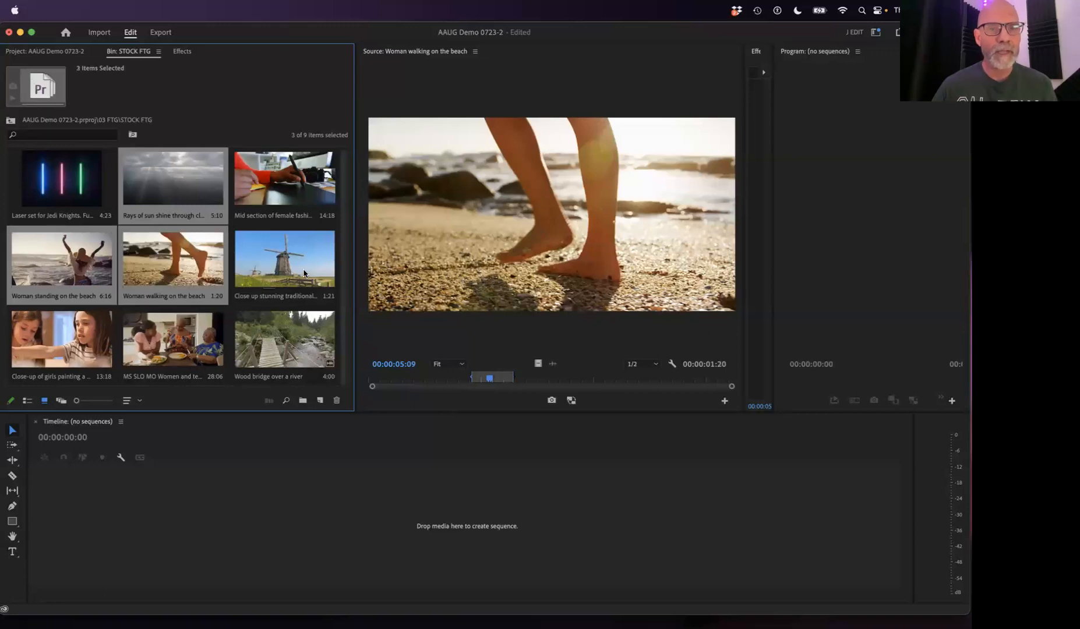
pyautogui.keyDown('super'); pyautogui.click(278, 263); pyautogui.keyUp('super')
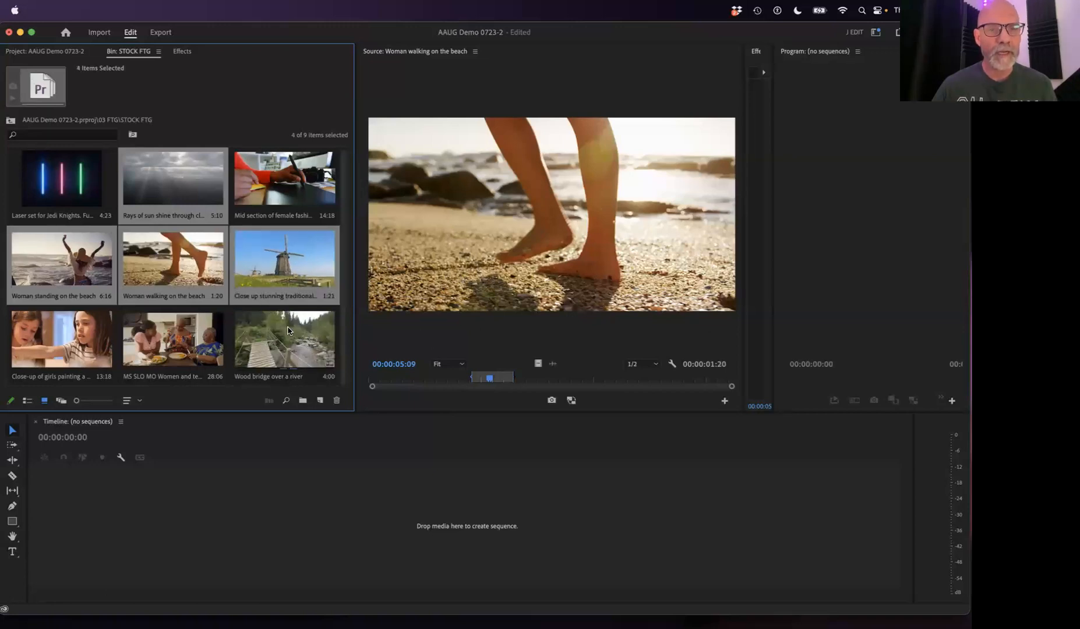
pyautogui.keyDown('super'); pyautogui.click(291, 367); pyautogui.keyUp('super')
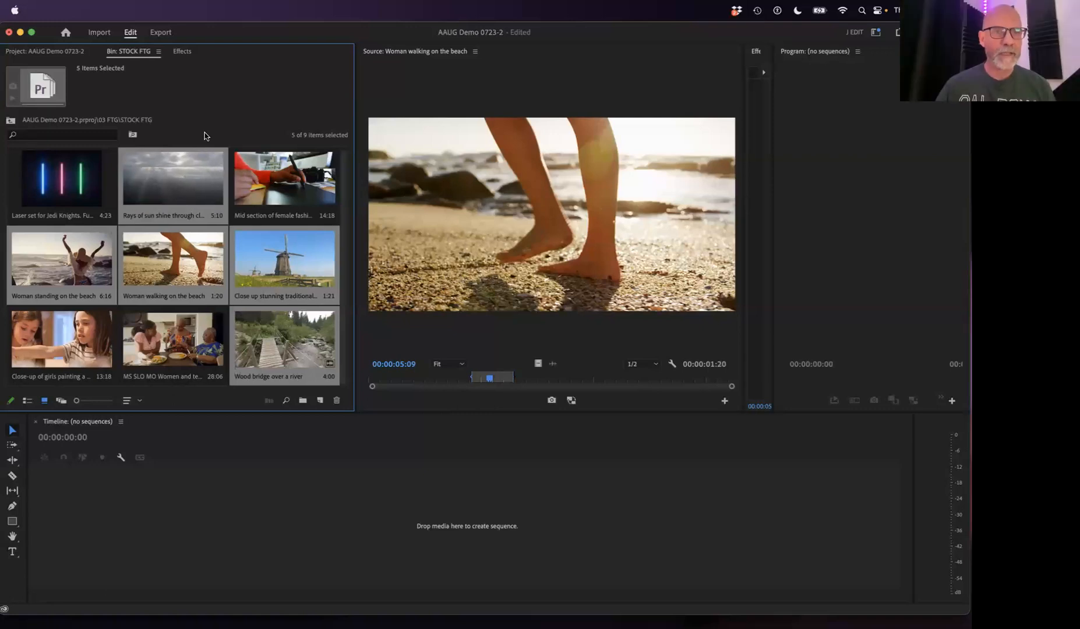
pyautogui.moveTo(183, 186); pyautogui.dragTo(288, 507)
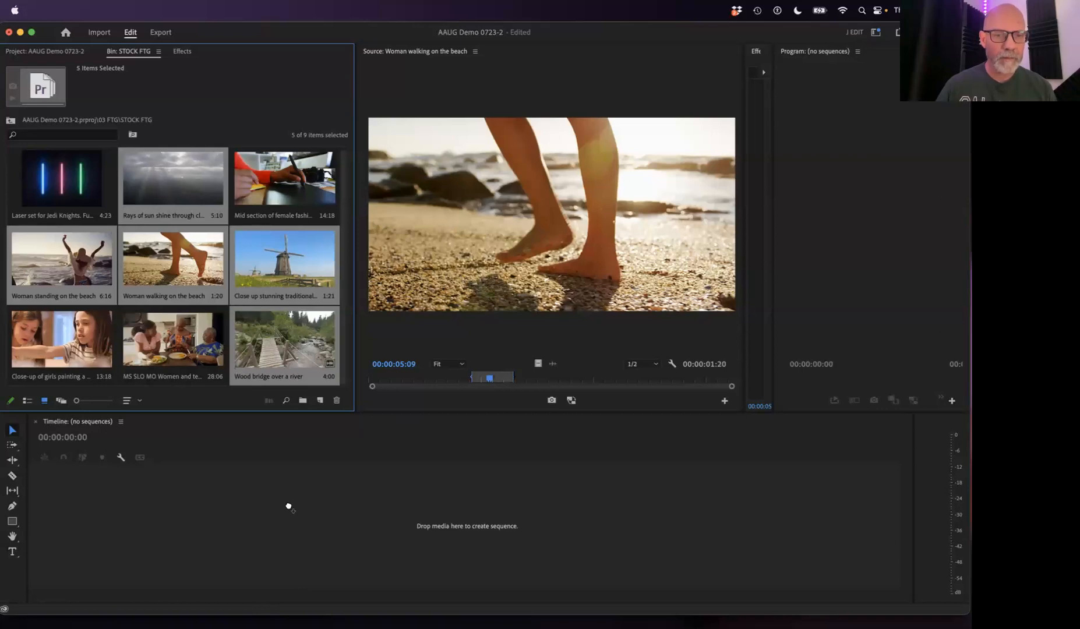
pyautogui.moveTo(289, 215); pyautogui.dragTo(175, 187)
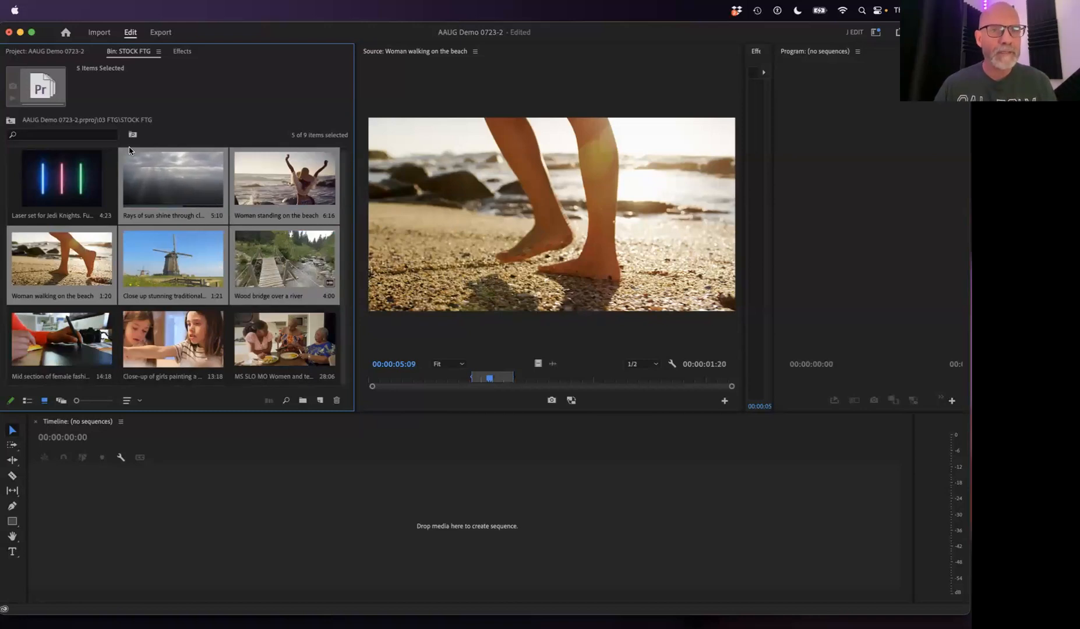
pyautogui.moveTo(182, 175); pyautogui.dragTo(270, 502)
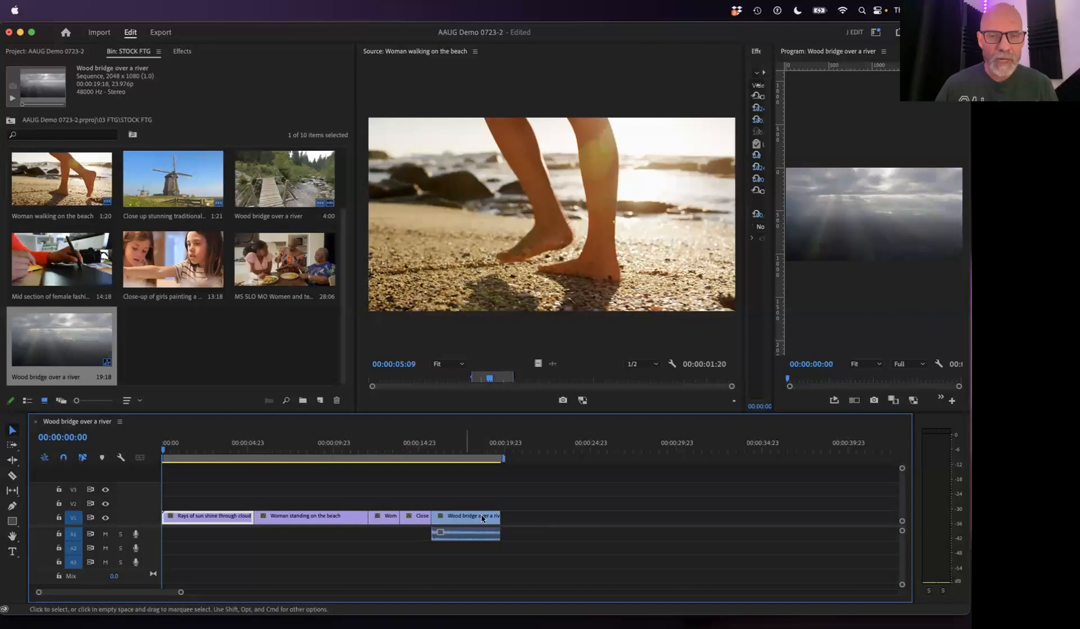
# Scrub the new sequence to the windmill clip, then shrink the Source monitor so Effect Controls and the Program monitor become wider.
pyautogui.click(222, 448)
pyautogui.moveTo(224, 450); pyautogui.dragTo(427, 450)
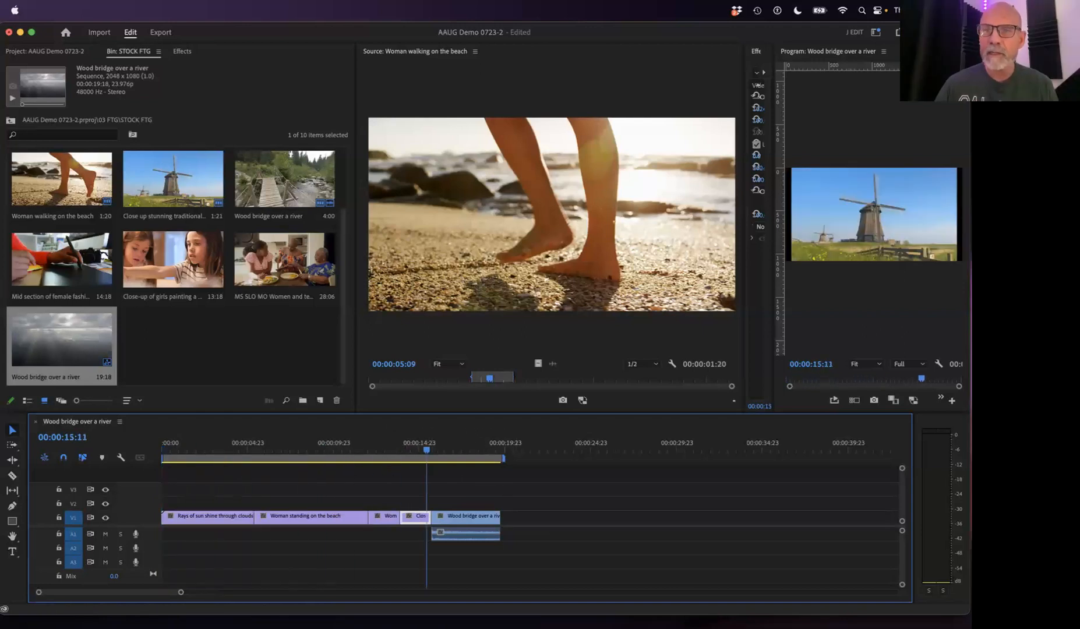
pyautogui.click(776, 201)
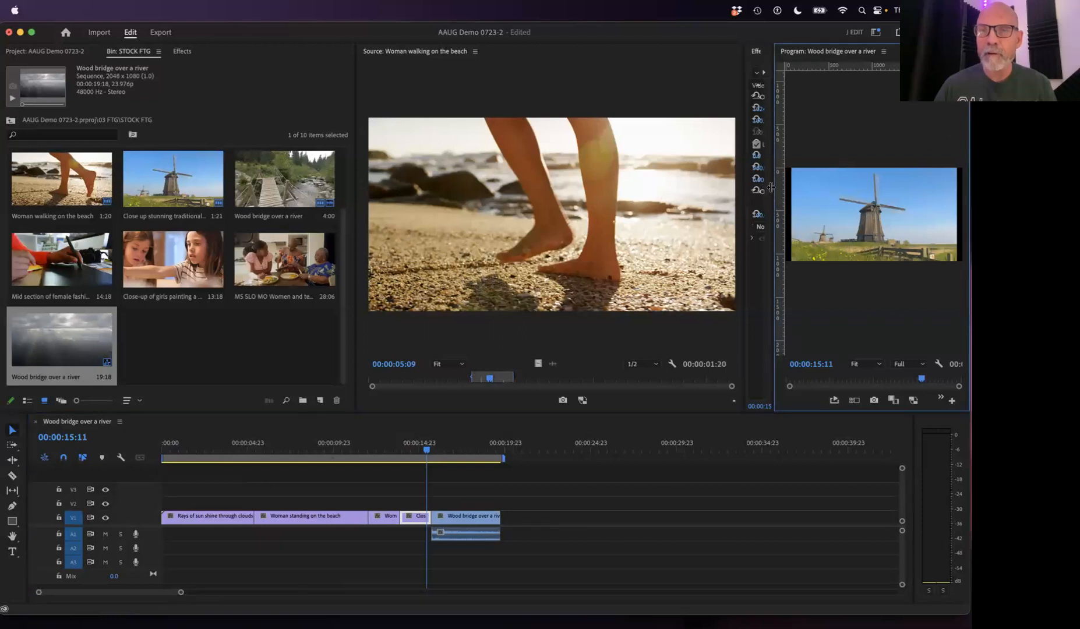
pyautogui.moveTo(743, 181); pyautogui.dragTo(353, 195)
pyautogui.moveTo(773, 189); pyautogui.dragTo(529, 189)
# Move back through the edit points to the start of the sequence and play it through to the wood bridge clip.
pyautogui.click(473, 453)
pyautogui.press('Up')
pyautogui.press('Up')
pyautogui.press('Up')
pyautogui.press('Up')
pyautogui.press('Up')
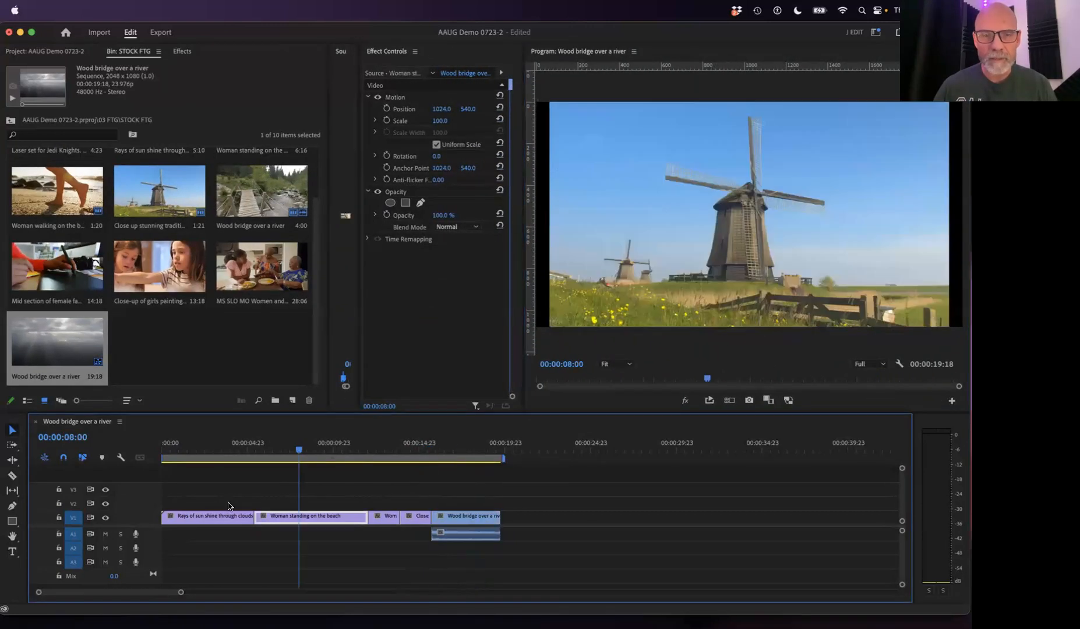
pyautogui.press('space')
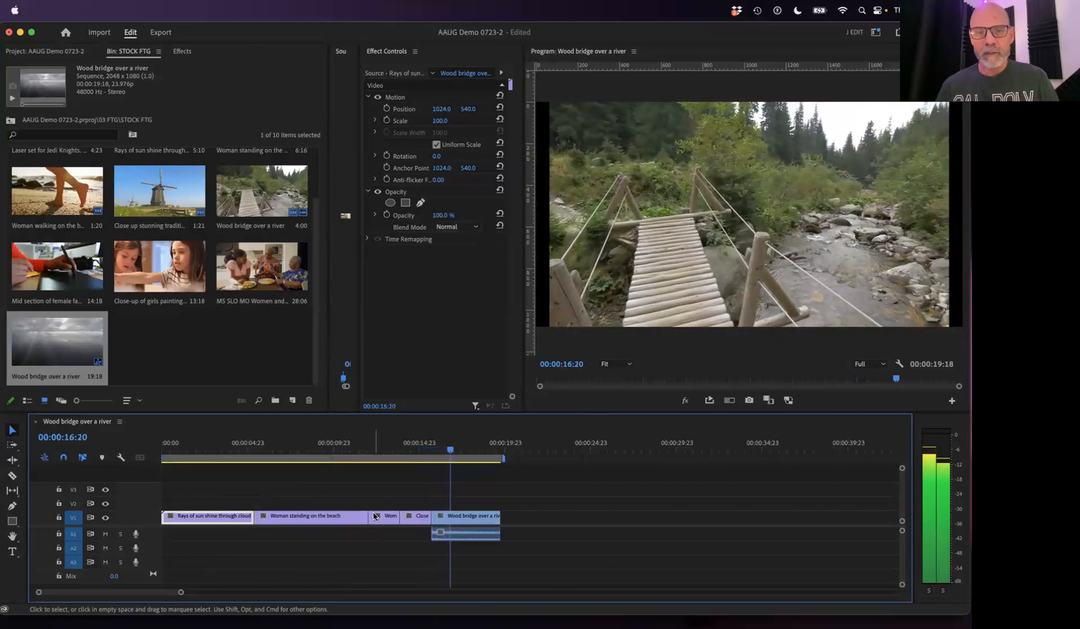
pyautogui.press('space')
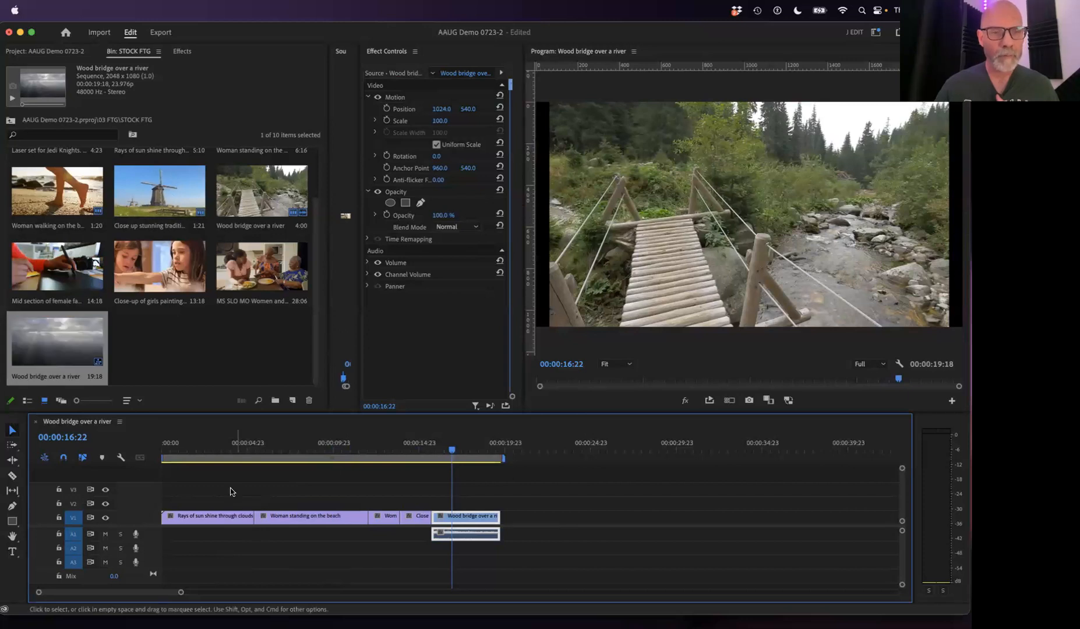
# Inspect the clip details of the Wood bridge over a river sequence and the Rays of sun clip in the STOCK FTG bin.
pyautogui.click(212, 518)
pyautogui.click(202, 447)
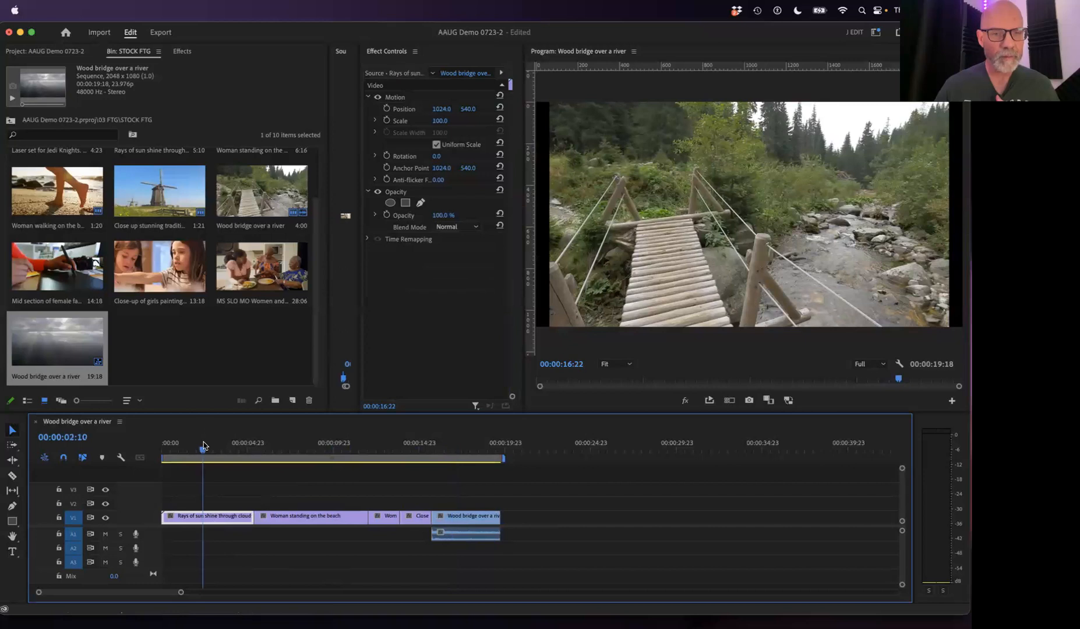
pyautogui.click(83, 353)
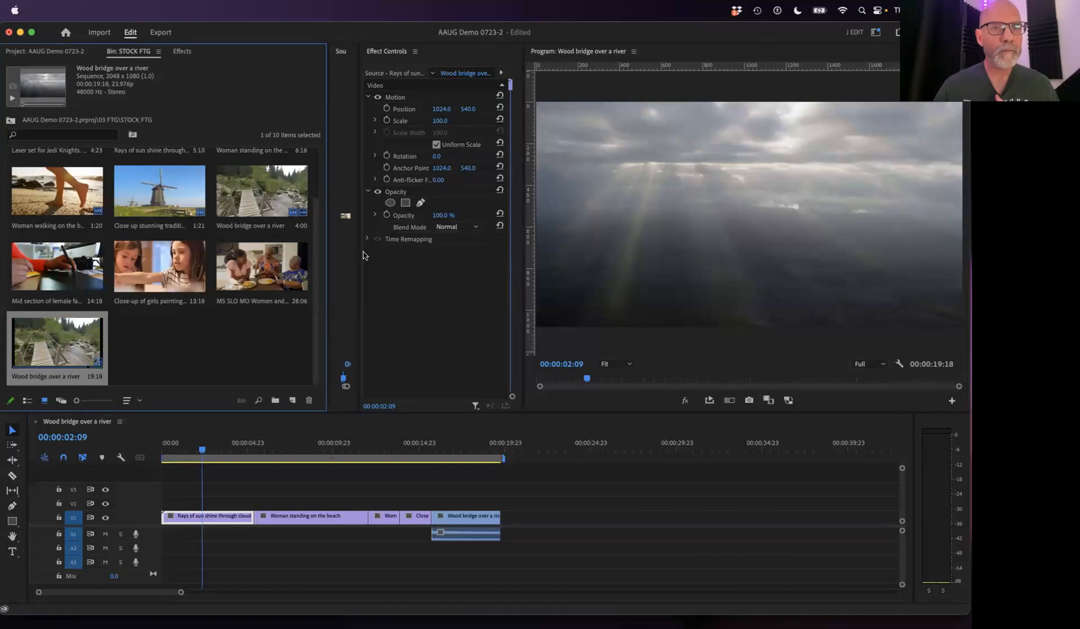
pyautogui.scroll(2, 314, 192)
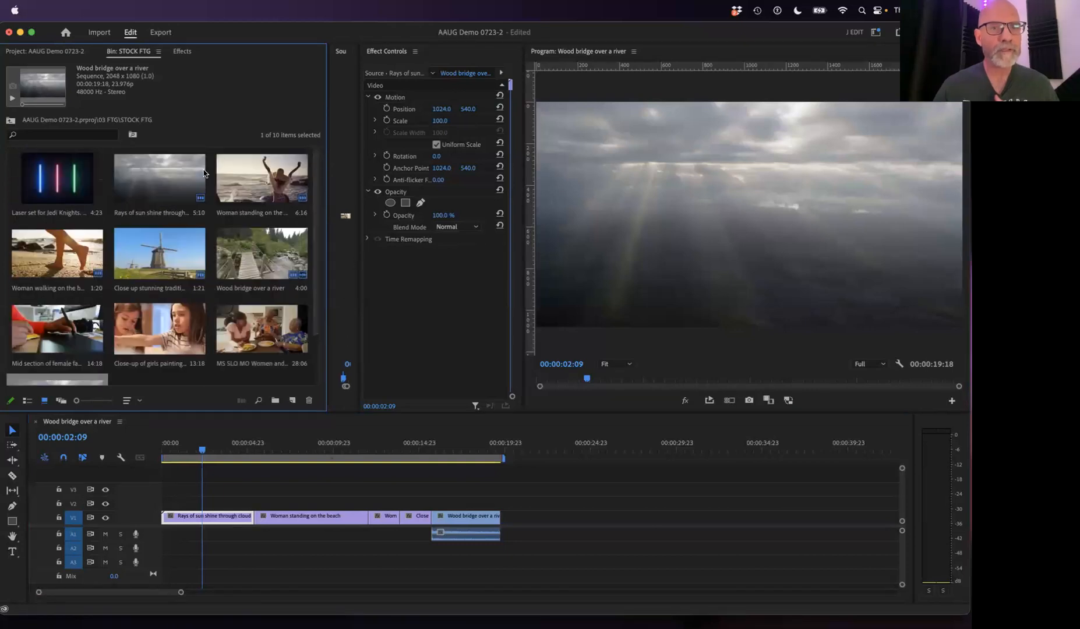
pyautogui.click(161, 175)
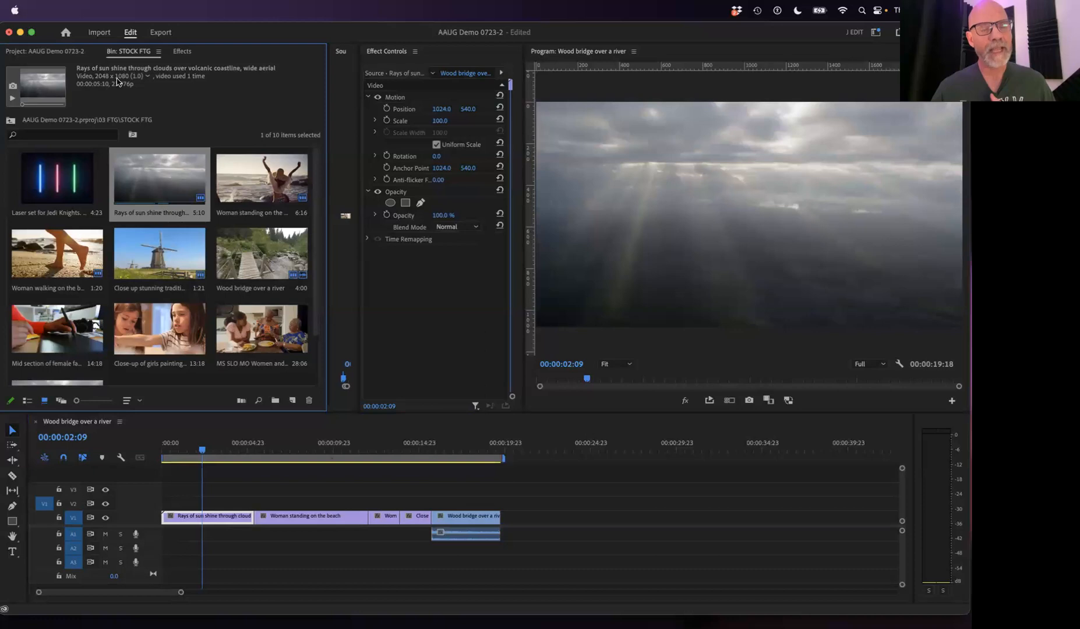
# Change the sequence's horizontal frame size to 1920, giving 1920 by 1080, and accept the new sequence settings.
pyautogui.click(185, 12)
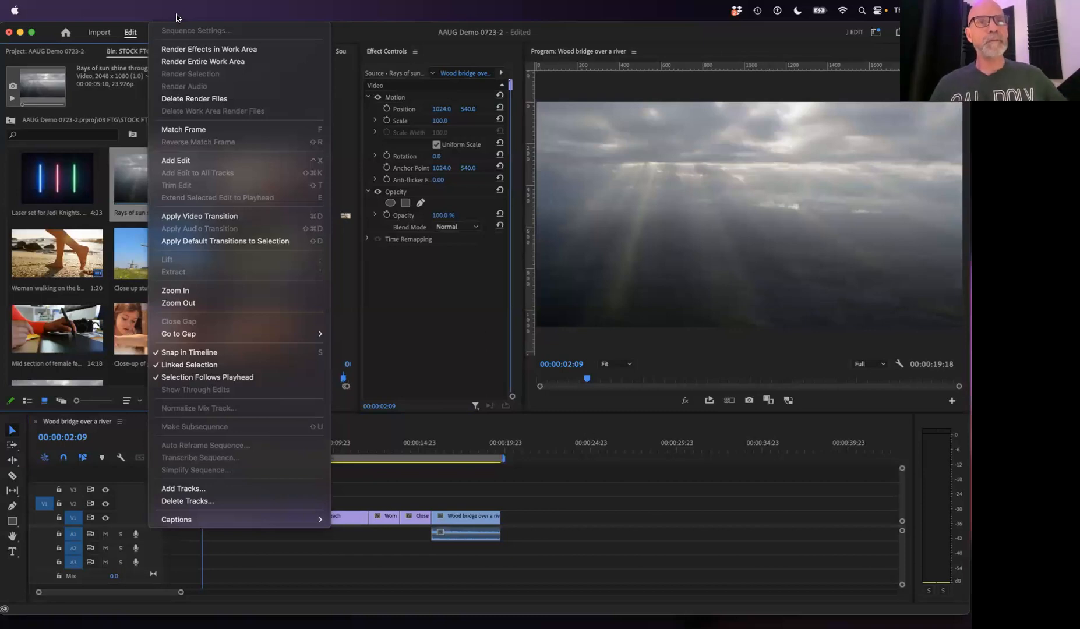
pyautogui.click(186, 11)
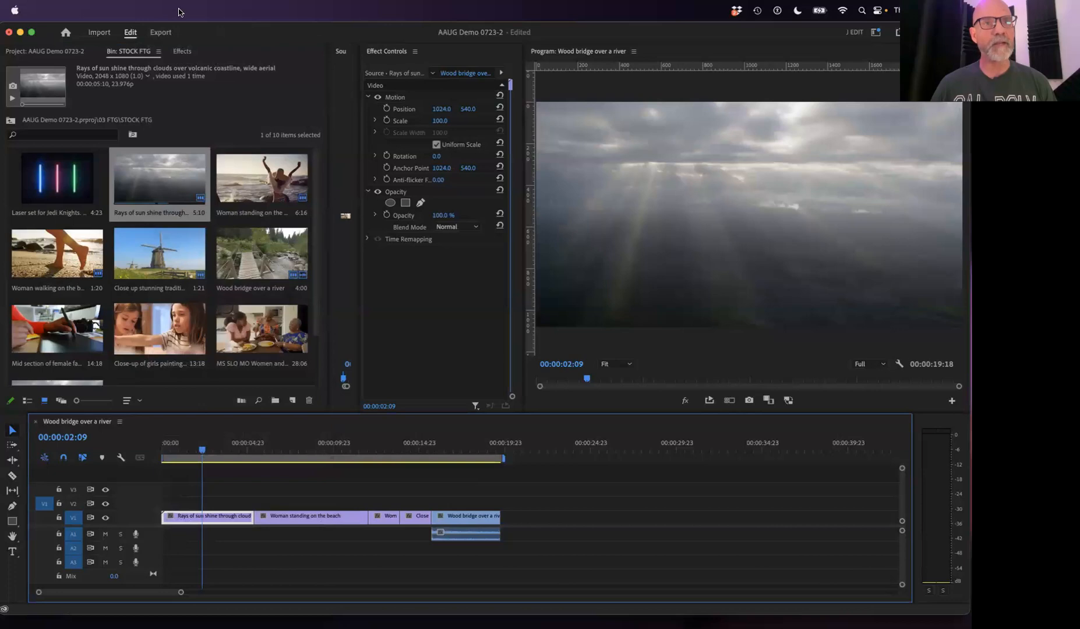
pyautogui.click(180, 11)
pyautogui.click(182, 33)
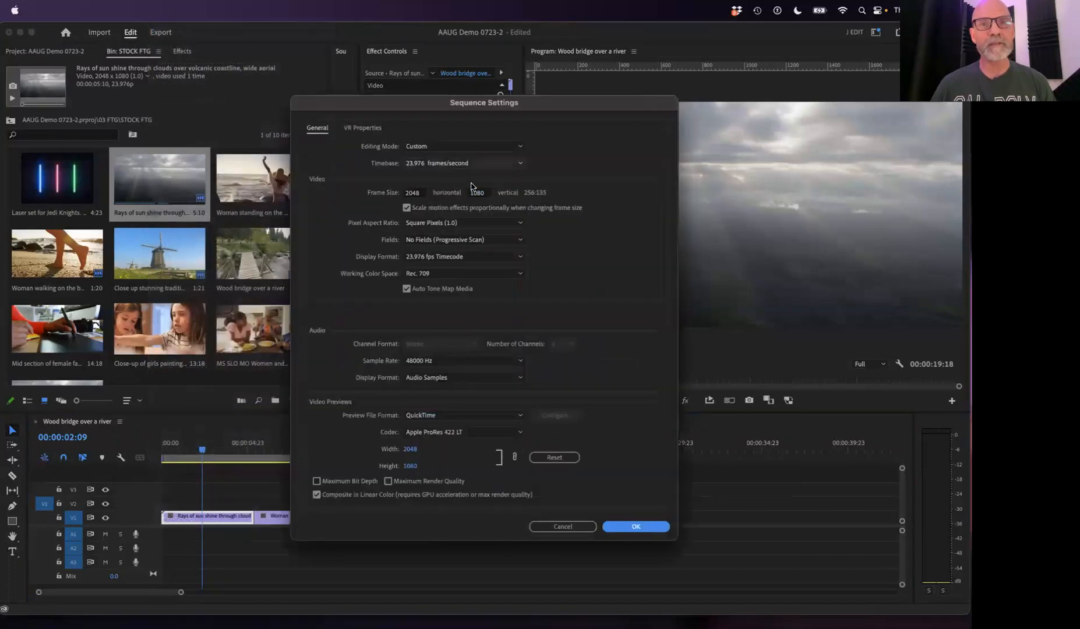
pyautogui.click(414, 194)
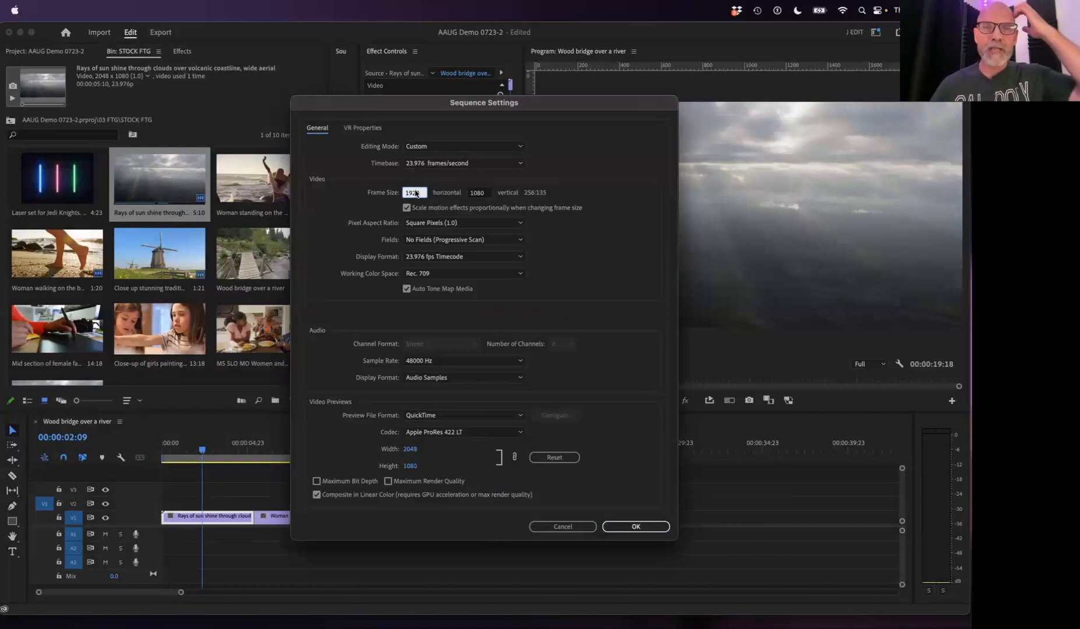
pyautogui.click(646, 528)
pyautogui.click(590, 340)
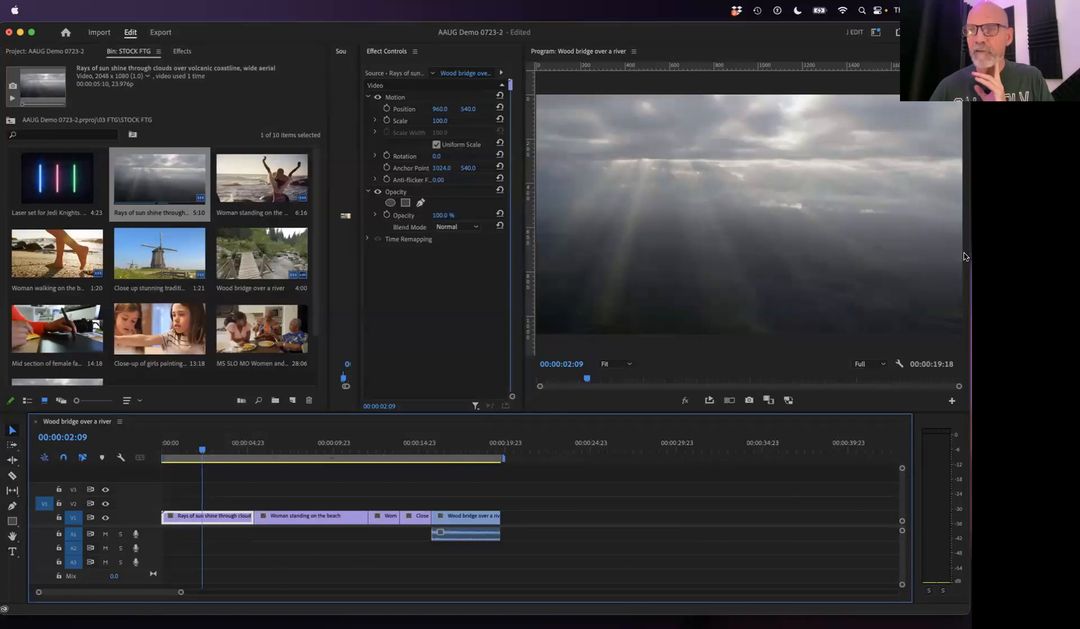
# Scrub to 00:00:02:23 in the sequence and set the Rays of sun clip's speed to 200% without ripple editing.
pyautogui.hotkey('ctrl', 'Up')
pyautogui.click(316, 458)
pyautogui.moveTo(208, 455)
pyautogui.mouseDown()
pyautogui.moveTo(316, 454)
pyautogui.moveTo(222, 455)
pyautogui.mouseUp()
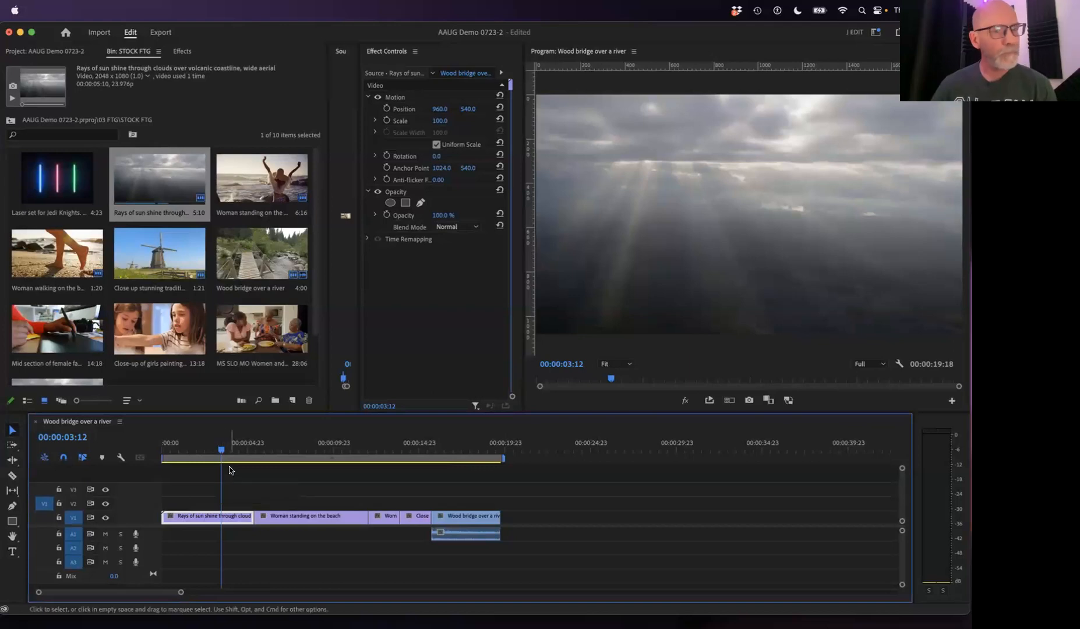
pyautogui.moveTo(221, 450)
pyautogui.mouseDown()
pyautogui.moveTo(251, 453)
pyautogui.moveTo(212, 452)
pyautogui.mouseUp()
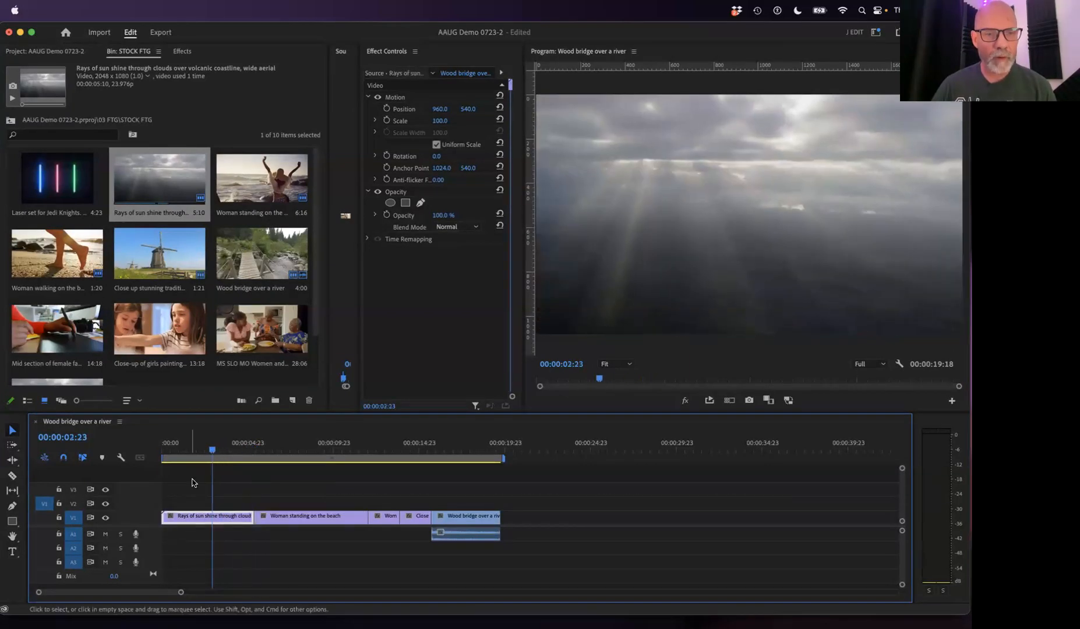
pyautogui.rightClick(218, 522)
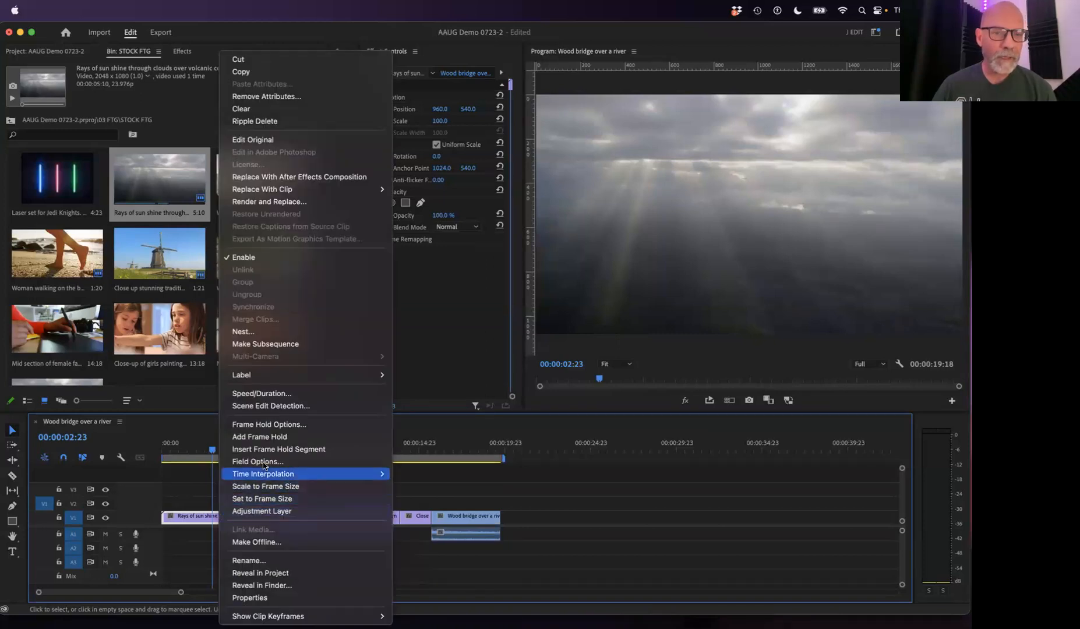
pyautogui.click(288, 394)
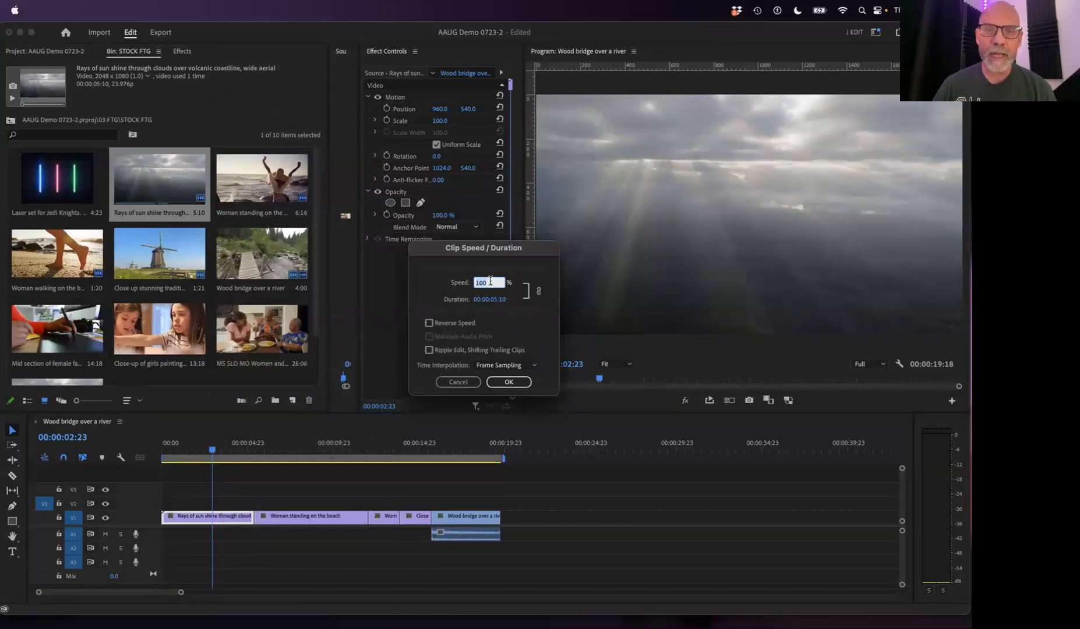
pyautogui.write('200')
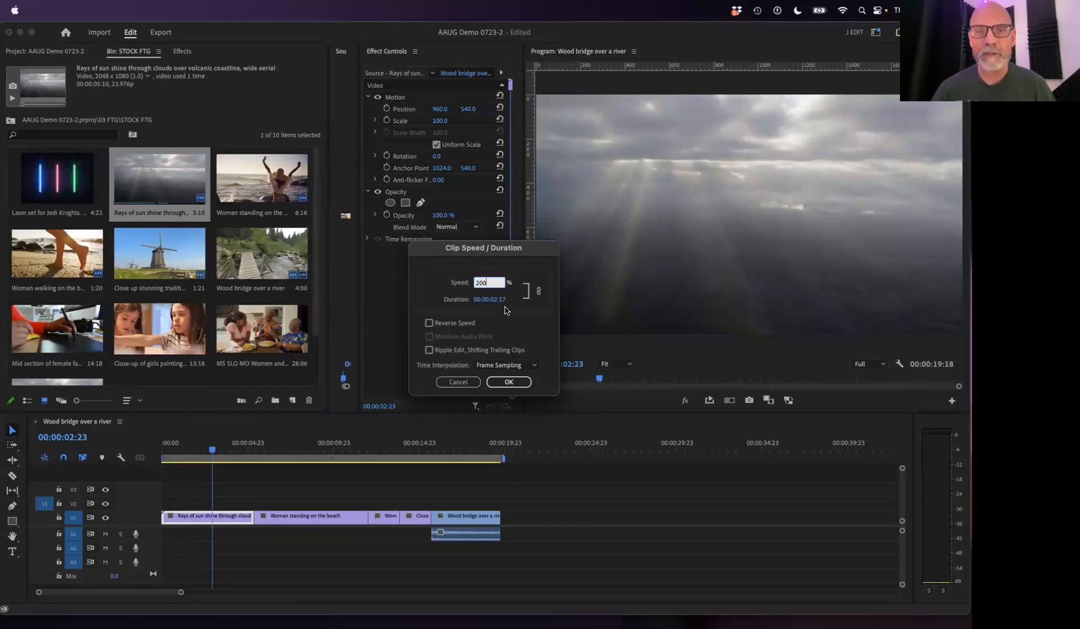
pyautogui.click(508, 382)
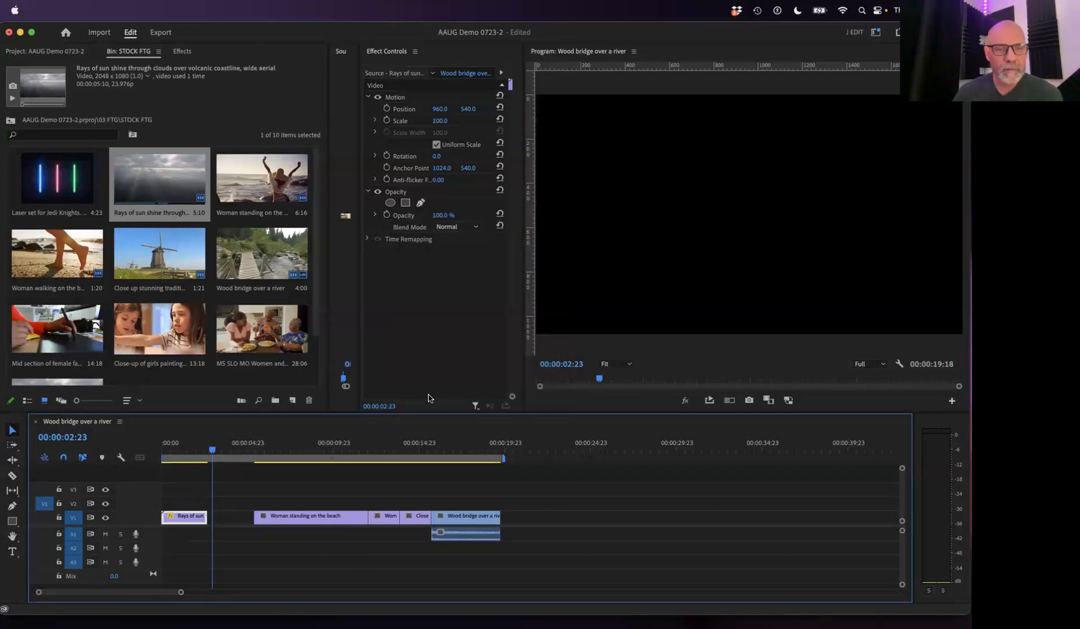
# Open the timeline's Woman standing on the beach clip in a widened Source monitor and scrub through its source footage.
pyautogui.moveTo(211, 458); pyautogui.dragTo(312, 470)
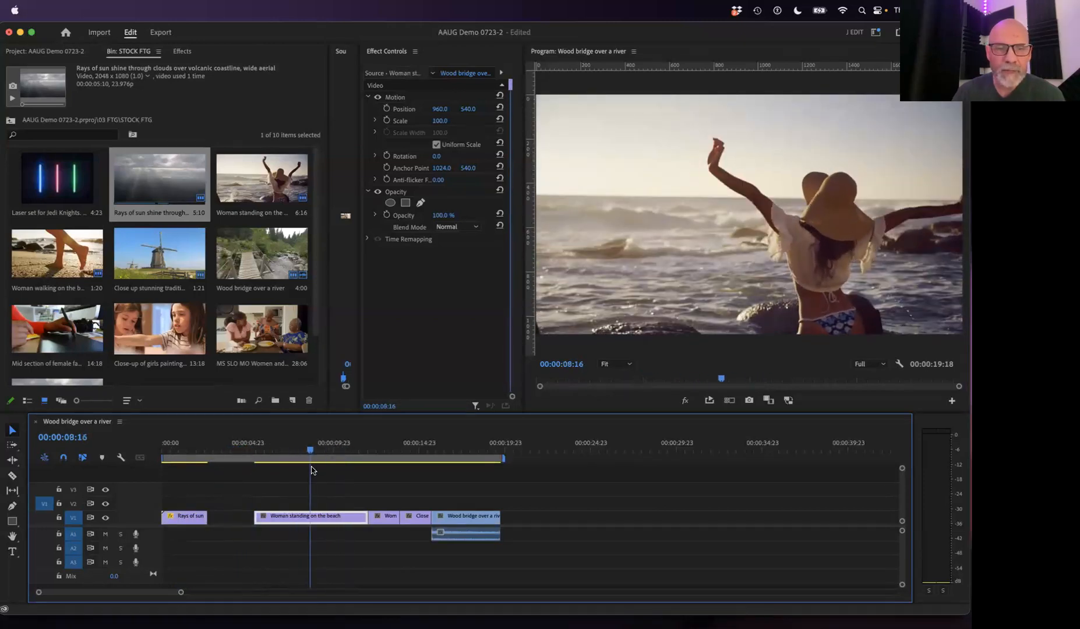
pyautogui.doubleClick(317, 523)
pyautogui.moveTo(358, 289); pyautogui.dragTo(542, 288)
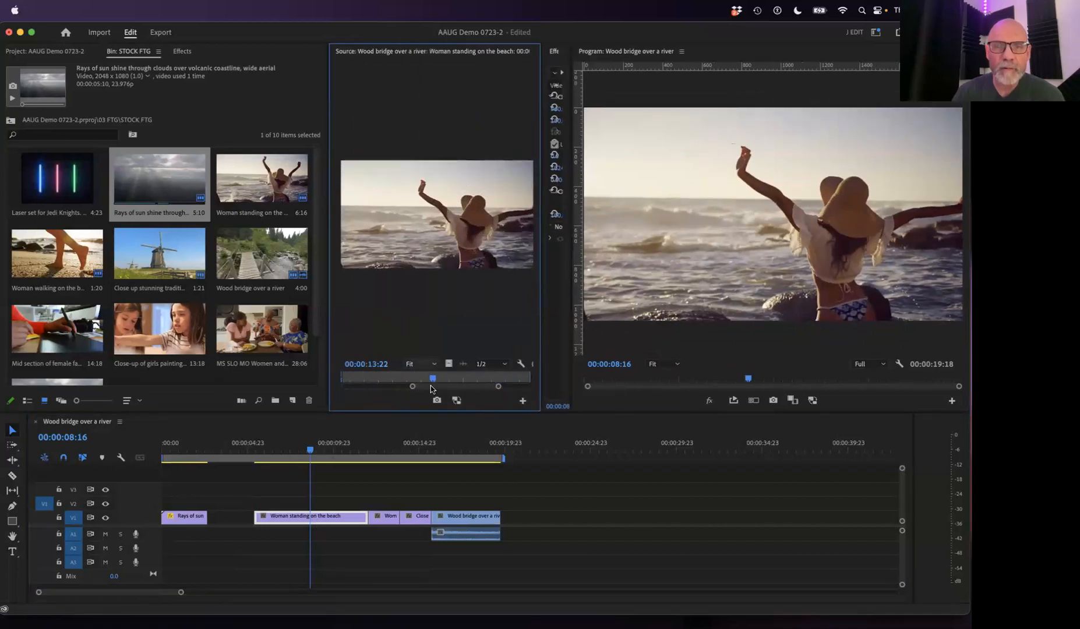
pyautogui.moveTo(433, 381)
pyautogui.mouseDown()
pyautogui.moveTo(330, 382)
pyautogui.moveTo(618, 387)
pyautogui.mouseUp()
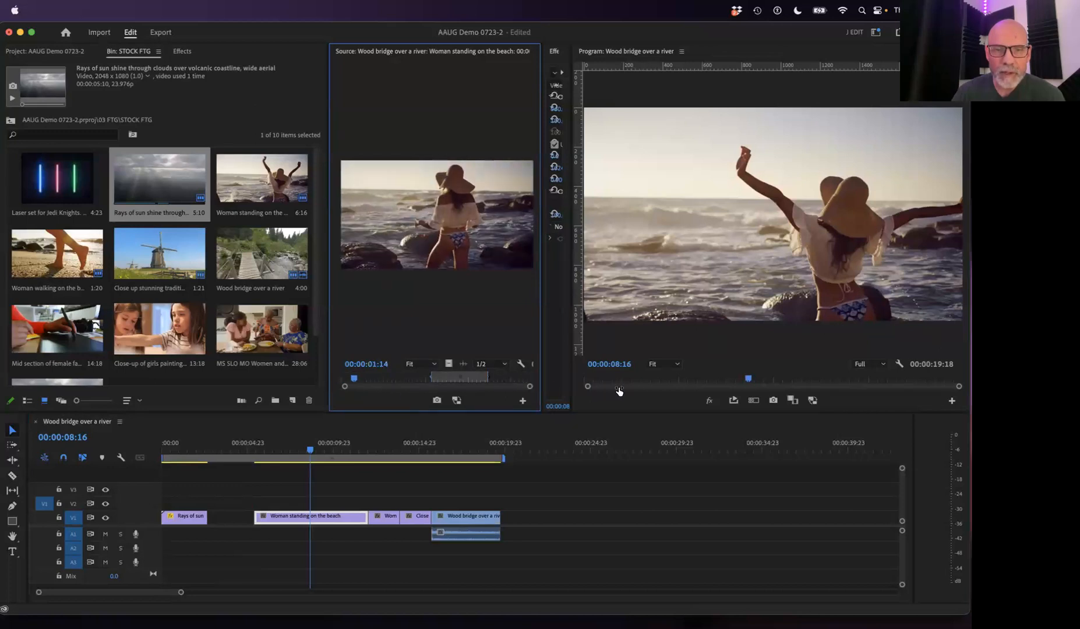
# Compare the timeline instance of Woman standing on the beach with the bin's original clip in the Source monitor.
pyautogui.doubleClick(322, 519)
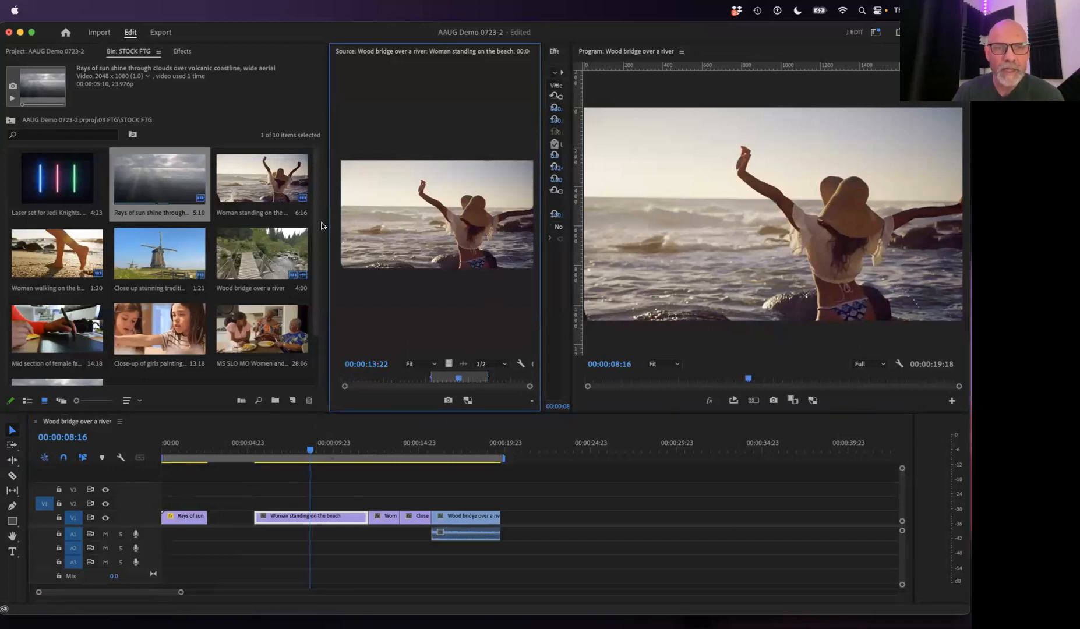
pyautogui.doubleClick(250, 176)
pyautogui.moveTo(469, 387); pyautogui.dragTo(561, 385)
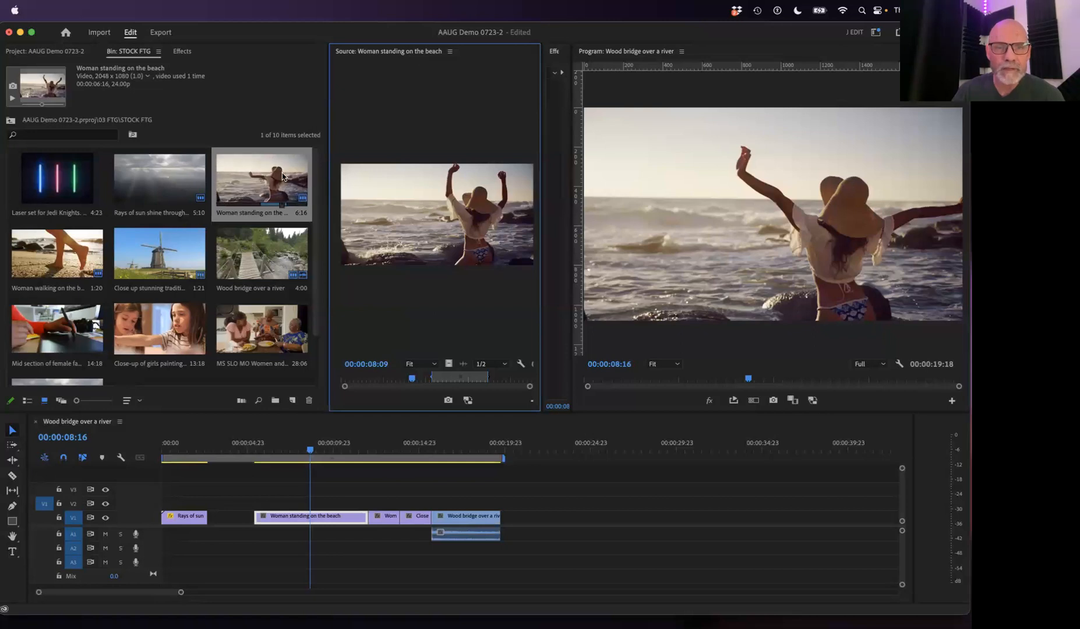
pyautogui.doubleClick(338, 523)
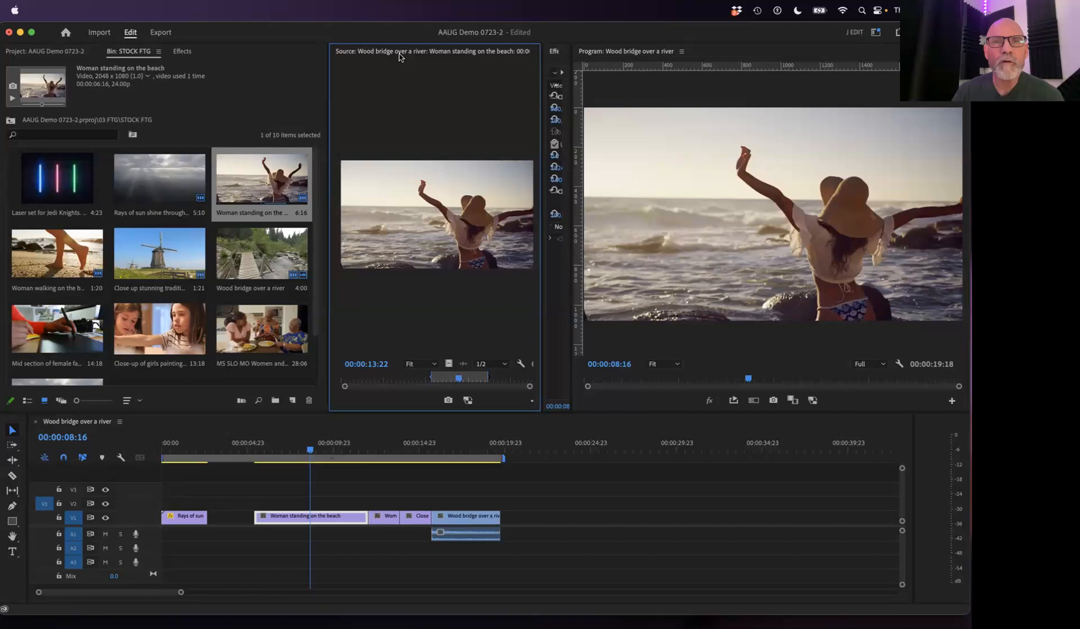
pyautogui.hotkey('ctrl', 'Up')
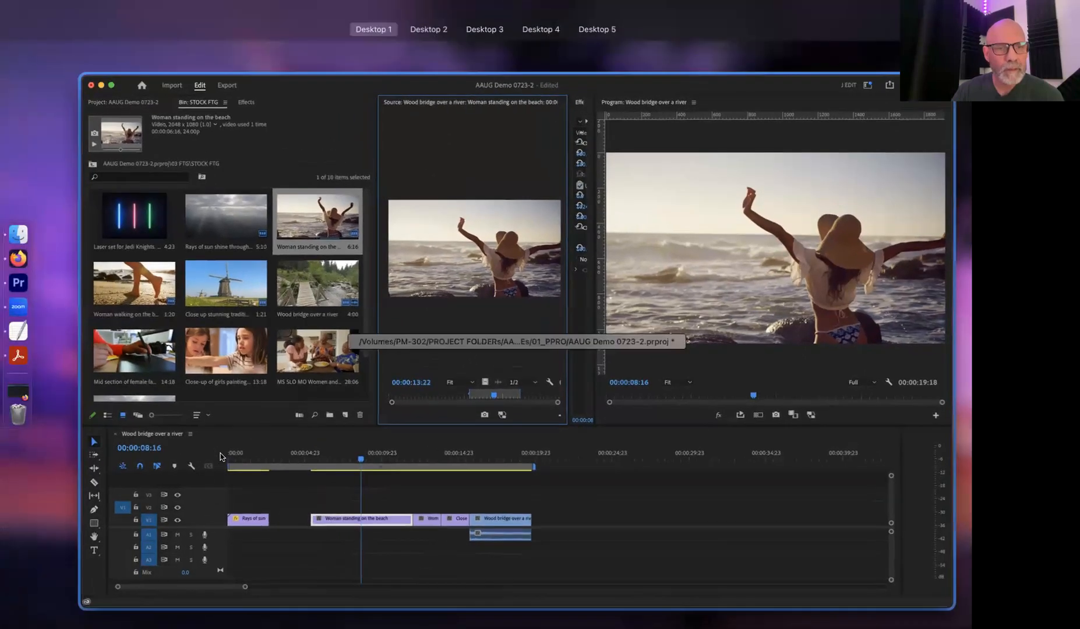
pyautogui.click(102, 442)
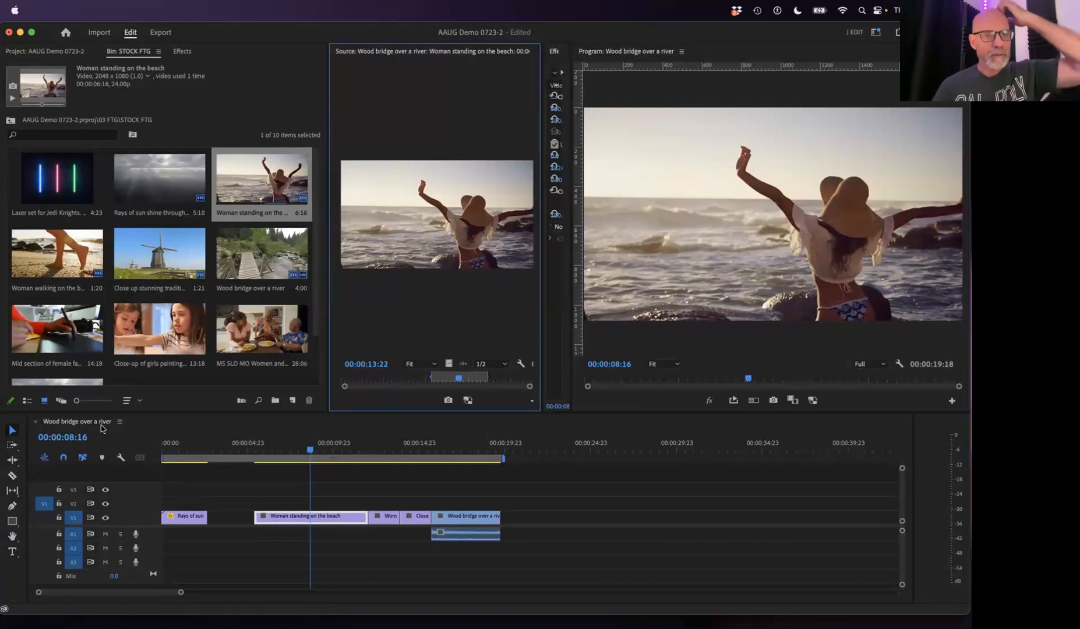
pyautogui.click(68, 426)
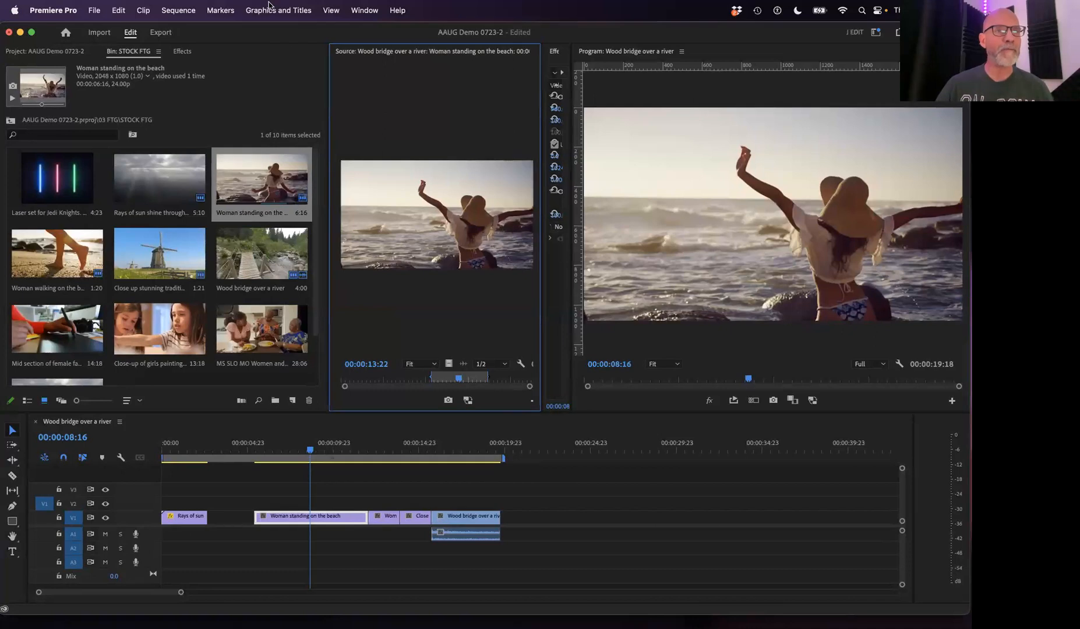
# Widen the project's Name column, move the Wood bridge over a river sequence into the 01 EDITs bin, and collapse 03 FTG.
pyautogui.click(55, 51)
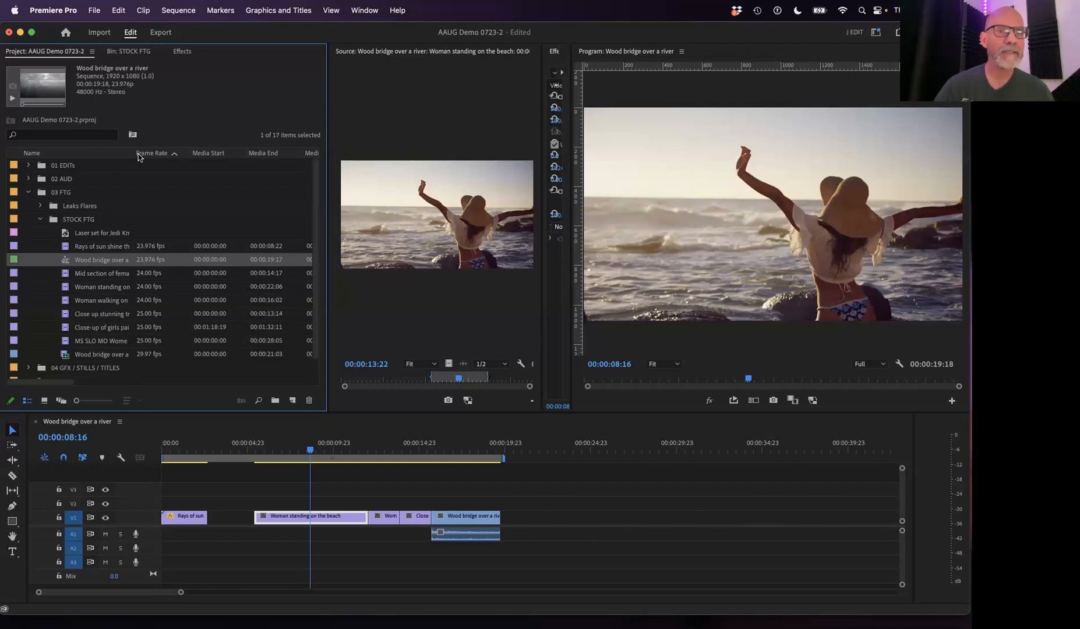
pyautogui.moveTo(133, 153); pyautogui.dragTo(198, 154)
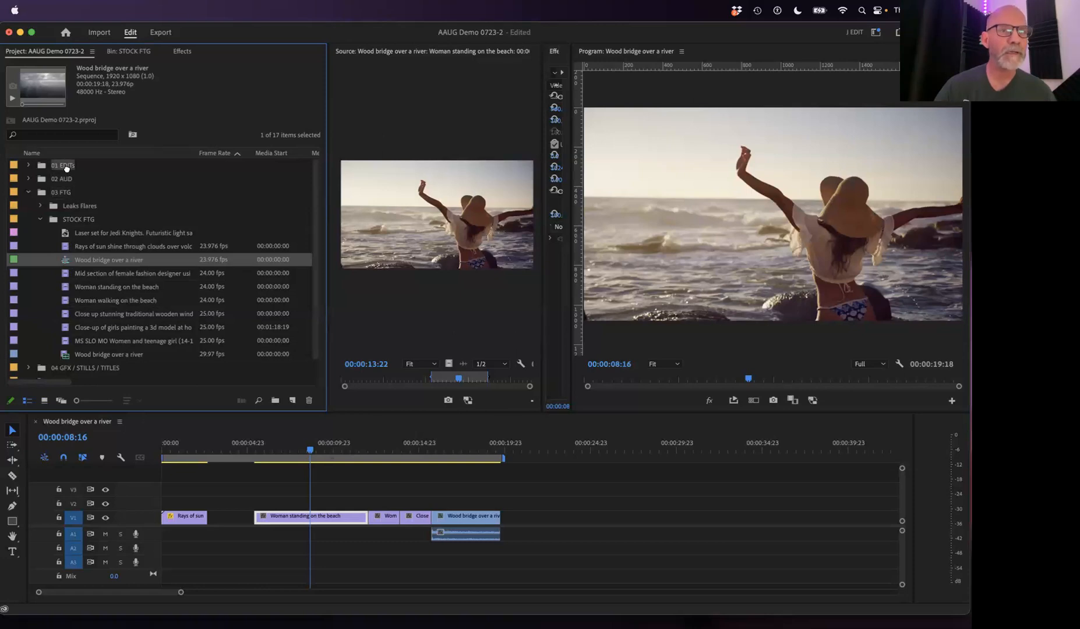
pyautogui.click(29, 191)
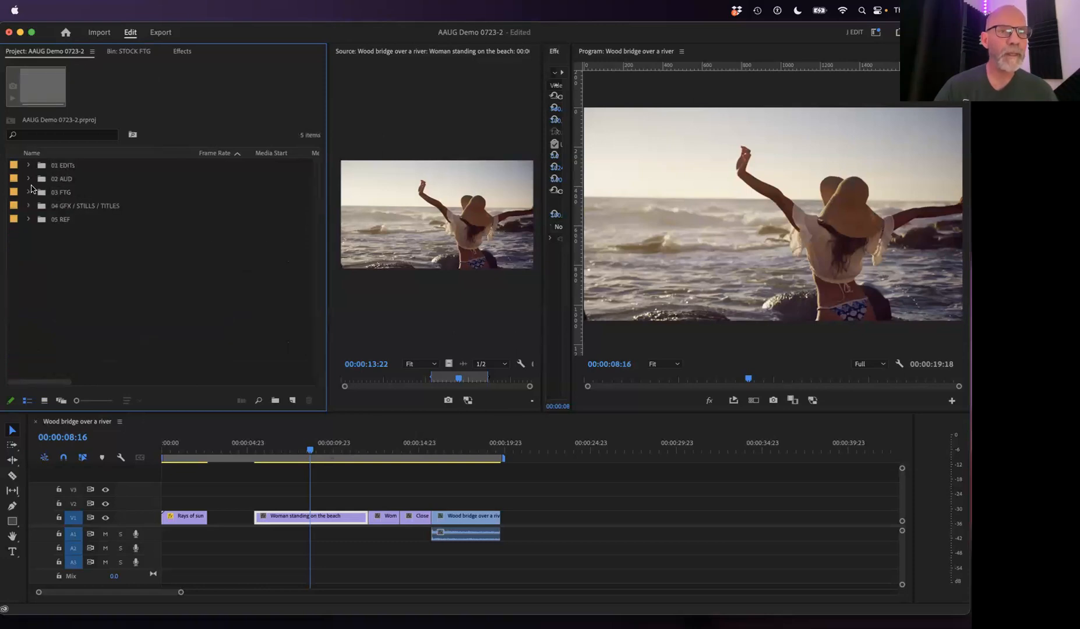
# Expand the 01 EDITs bin and select its 01 MASTER EDITs, 02 NESTs and MODULEs and 03 SELECTS bins.
pyautogui.click(28, 165)
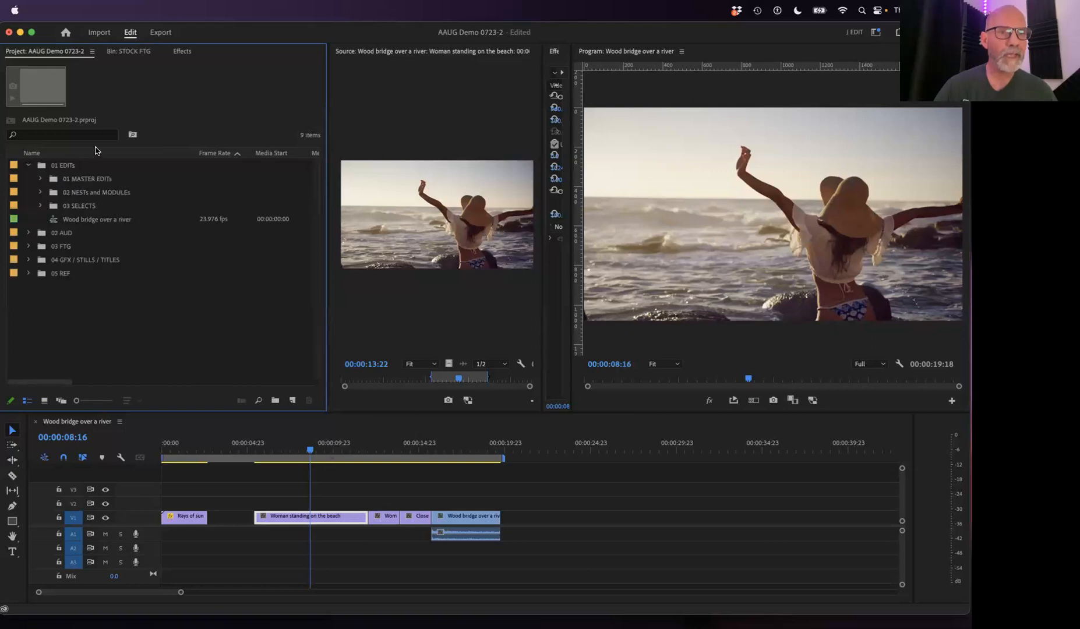
pyautogui.click(82, 180)
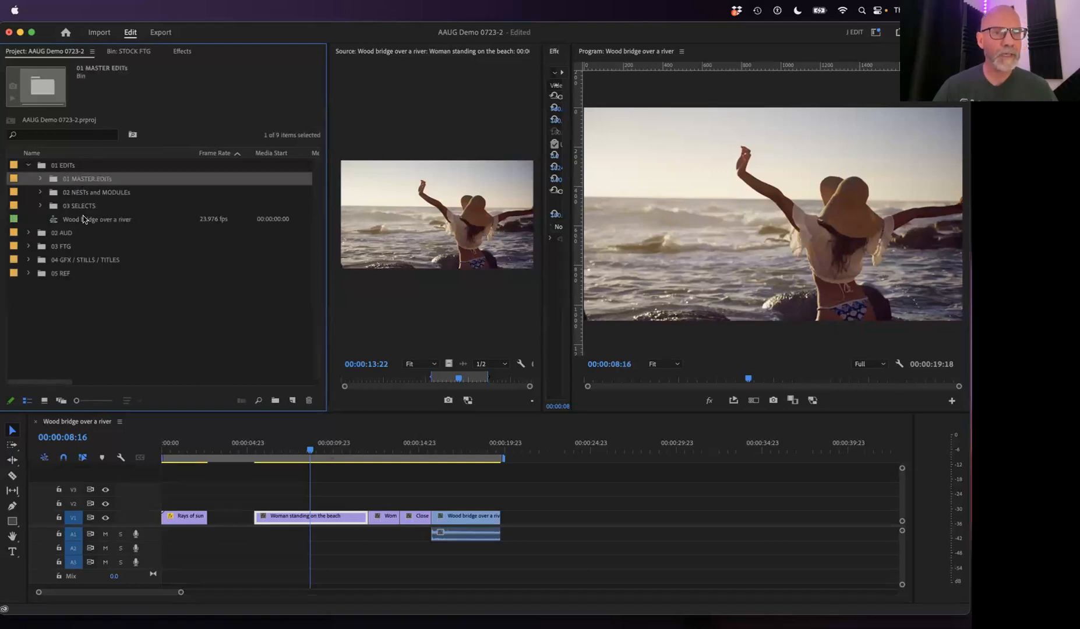
pyautogui.keyDown('shift'); pyautogui.click(86, 209); pyautogui.keyUp('shift')
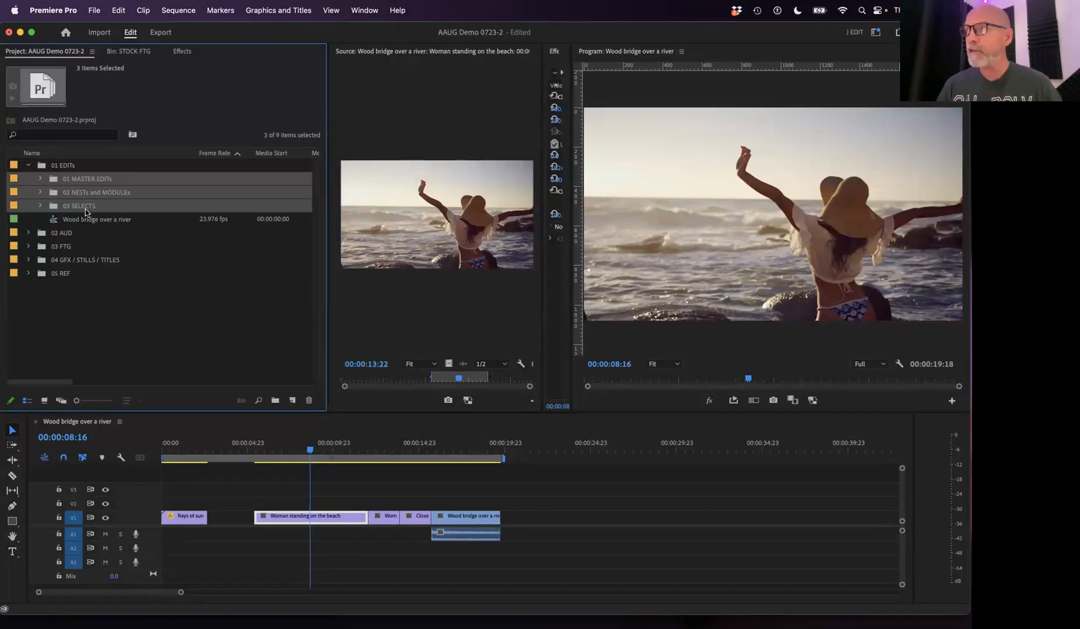
# Switch to Finder and compare the subfolders of 0594_The Mission-Greencard TAKIS VFX SHOOT and 0641_DTV TK Social VFX-NG in 01_PROJECT FOLDERS db.
pyautogui.hotkey('ctrl', 'Right')
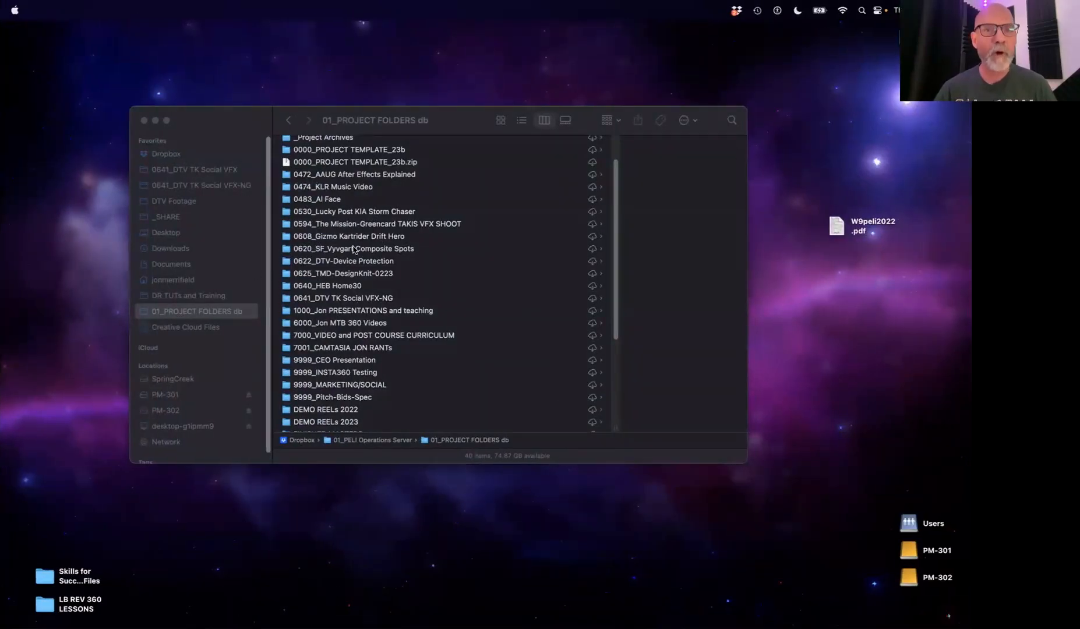
pyautogui.scroll(-3, 355, 250)
pyautogui.click(215, 310)
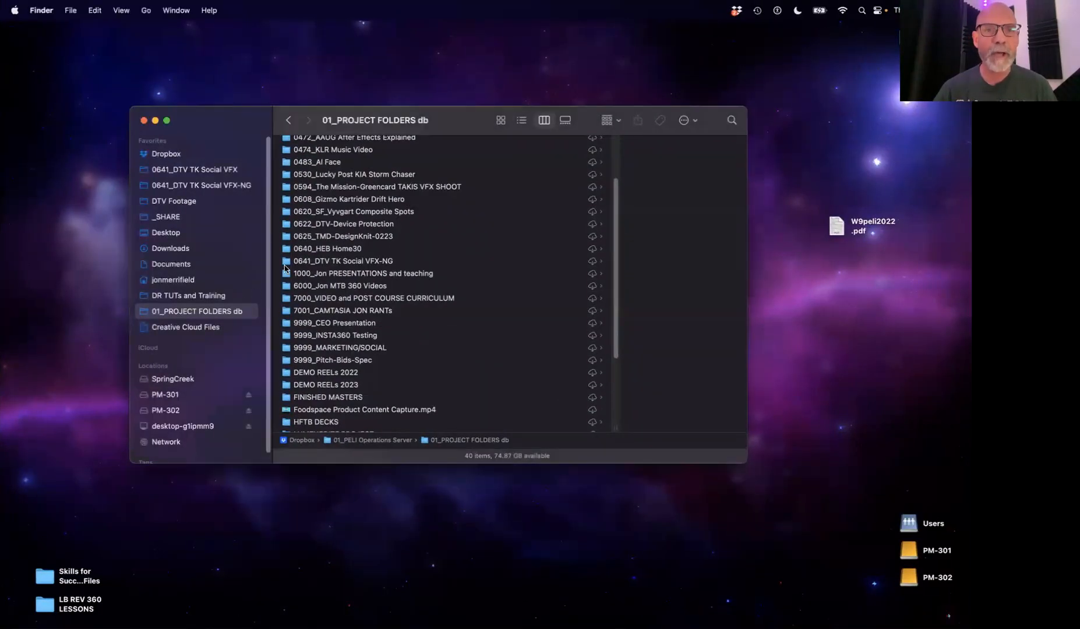
pyautogui.click(328, 188)
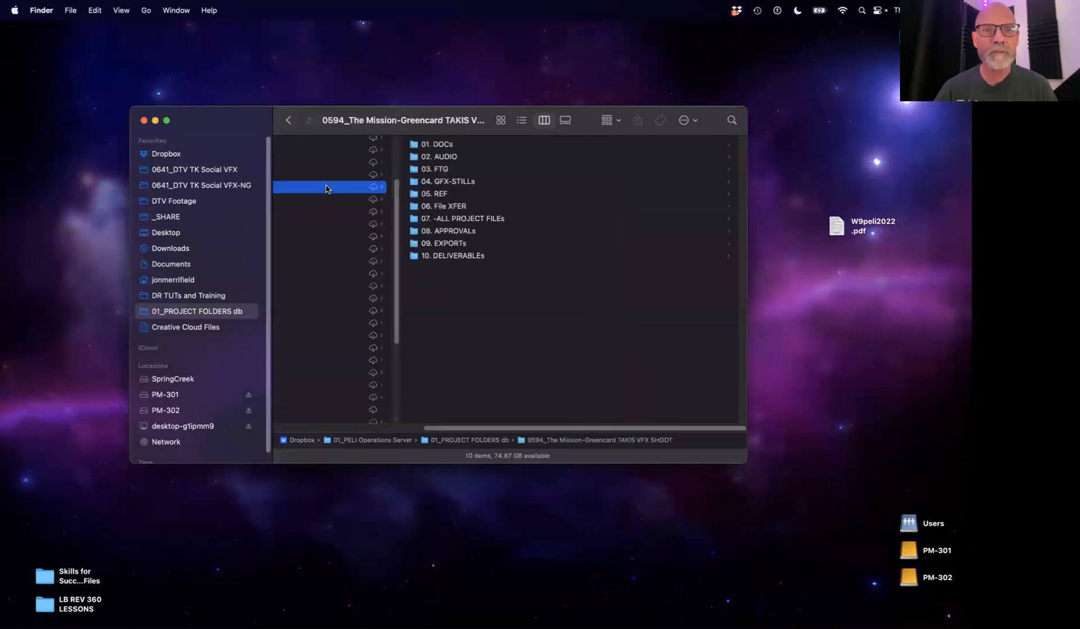
pyautogui.moveTo(626, 428); pyautogui.dragTo(287, 429)
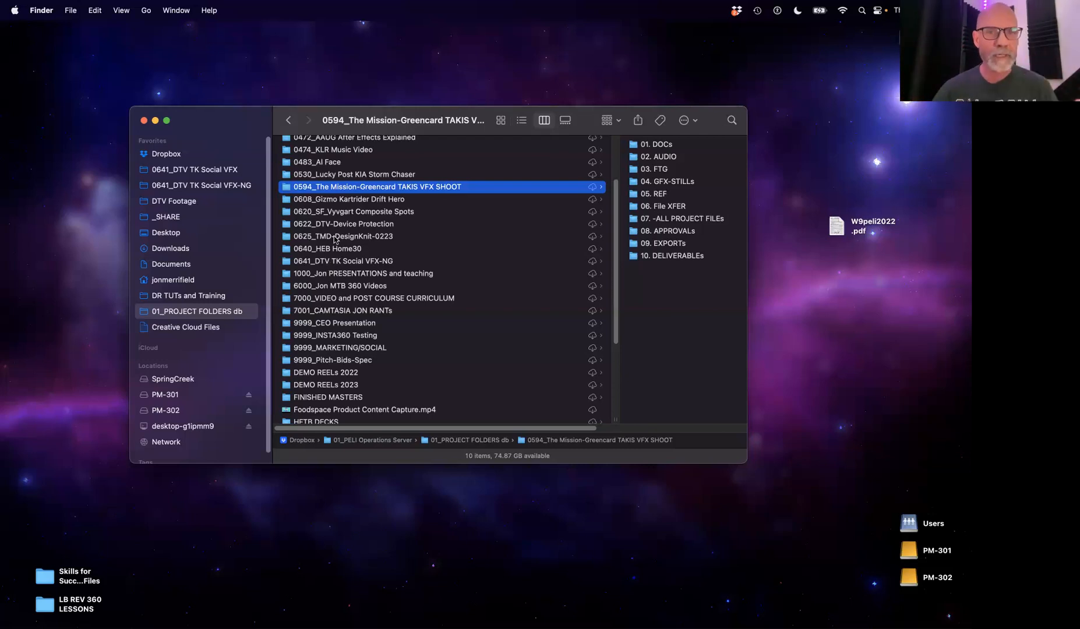
pyautogui.click(352, 262)
pyautogui.hscroll(-5, 332, 273)
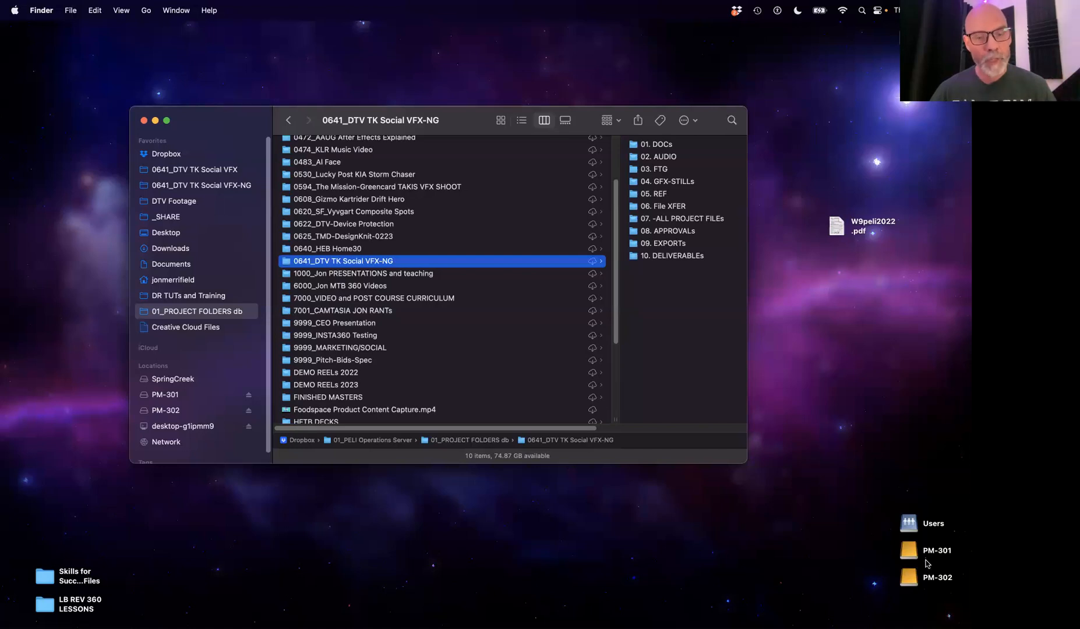
# Return to Premiere Pro, widen Effect Controls at the Source monitor's expense, and narrow the Project panel.
pyautogui.hotkey('ctrl', 'Left')
pyautogui.hotkey('ctrl', 'Left')
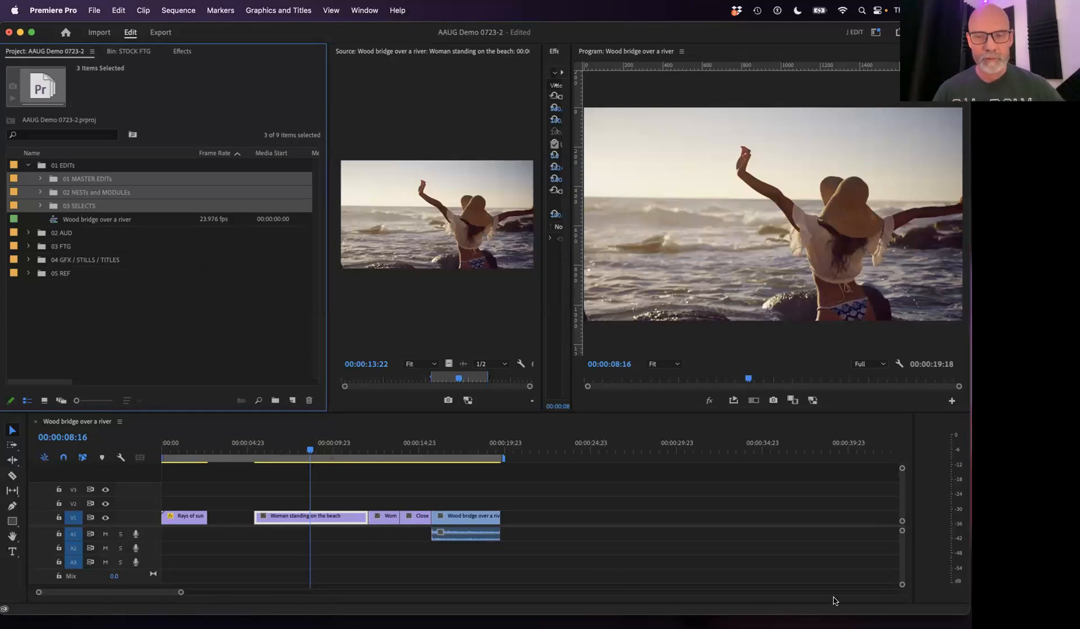
pyautogui.hotkey('ctrl', 'Right')
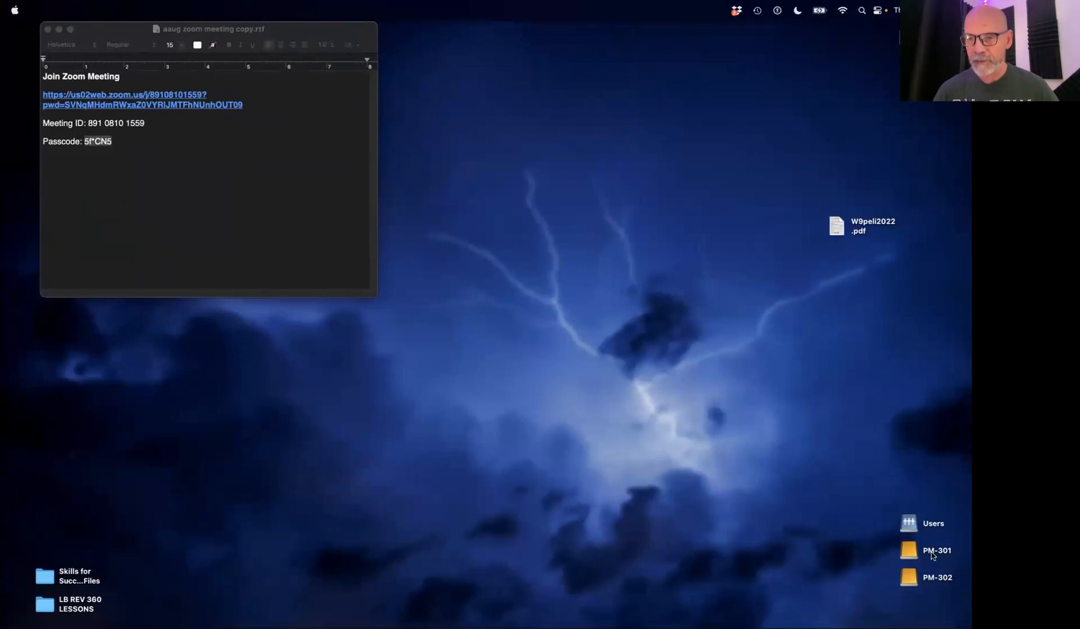
pyautogui.hotkey('ctrl', 'Left')
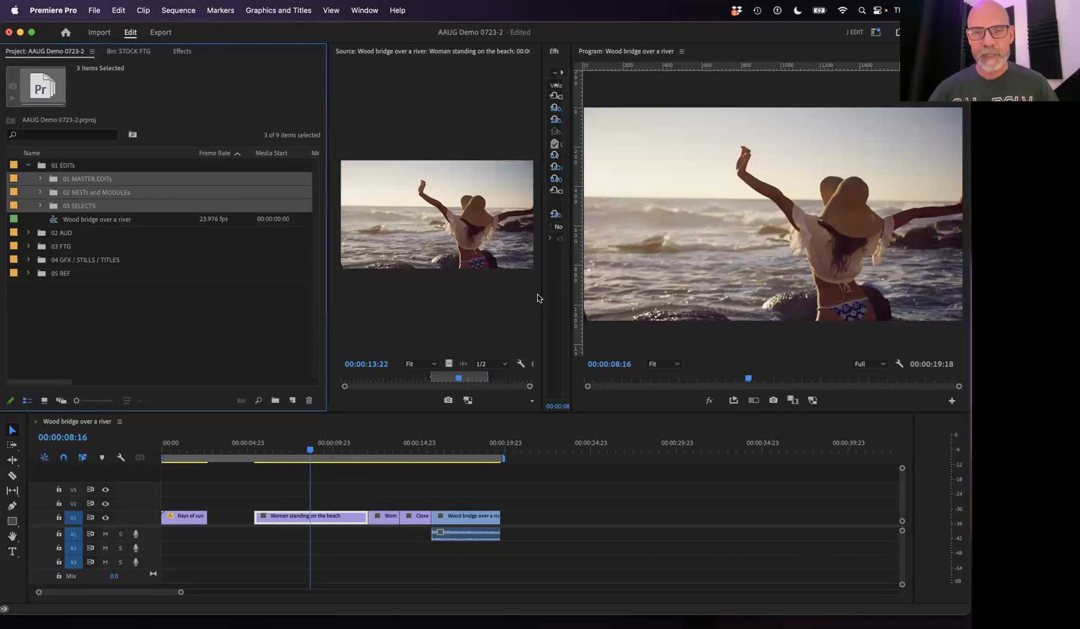
pyautogui.moveTo(541, 294); pyautogui.dragTo(566, 291)
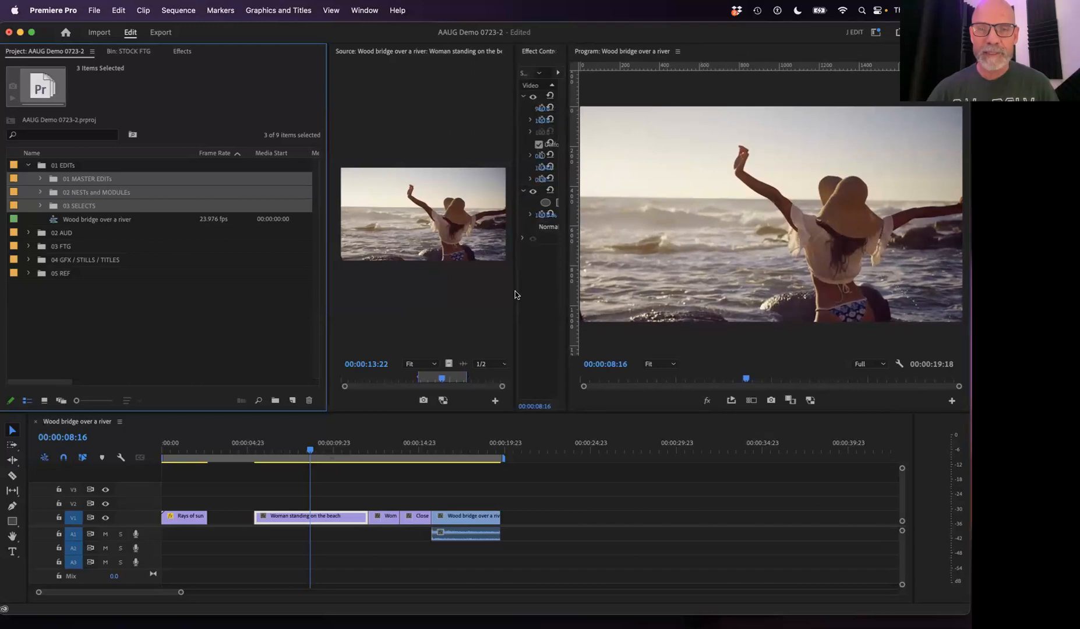
pyautogui.moveTo(326, 282); pyautogui.dragTo(308, 285)
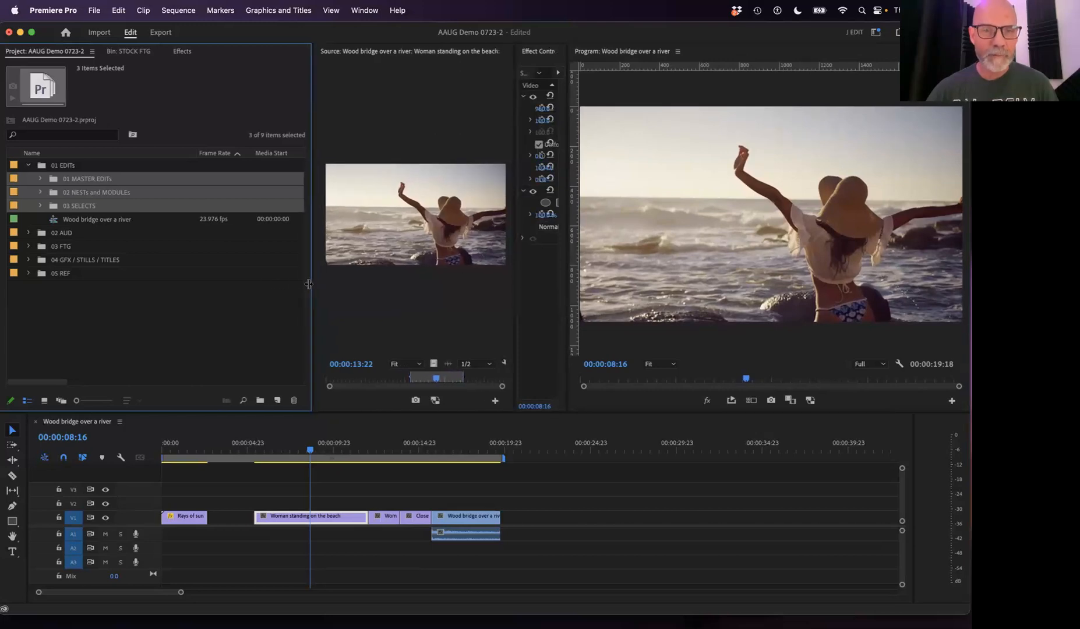
# Move the playhead to 00:00:07:21 and set the timeline's Woman standing on the beach clip to 200% speed.
pyautogui.moveTo(349, 457); pyautogui.dragTo(297, 486)
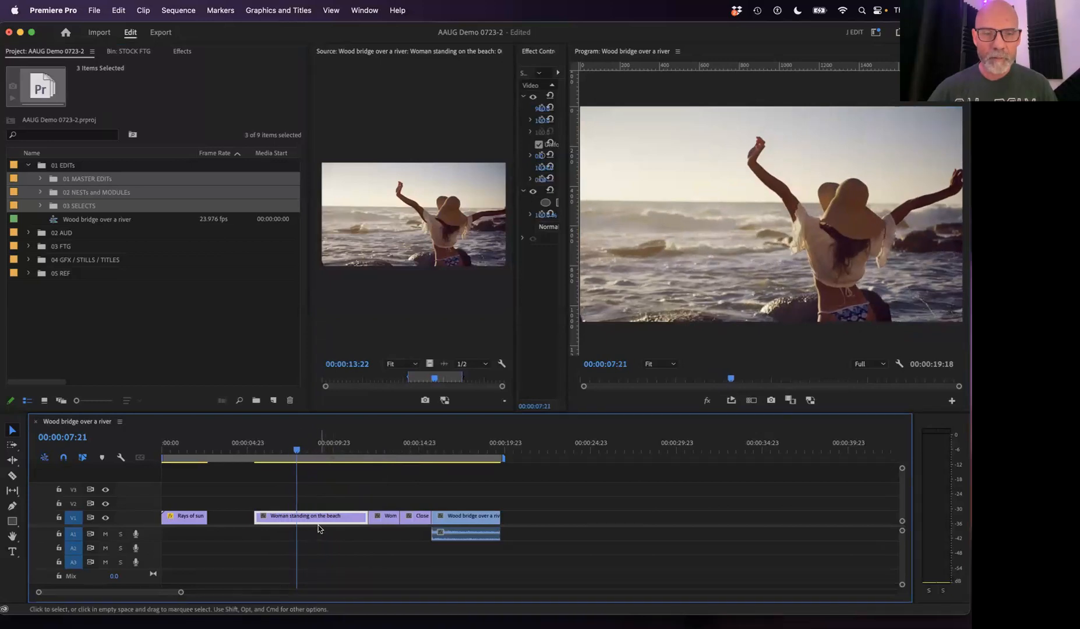
pyautogui.rightClick(314, 520)
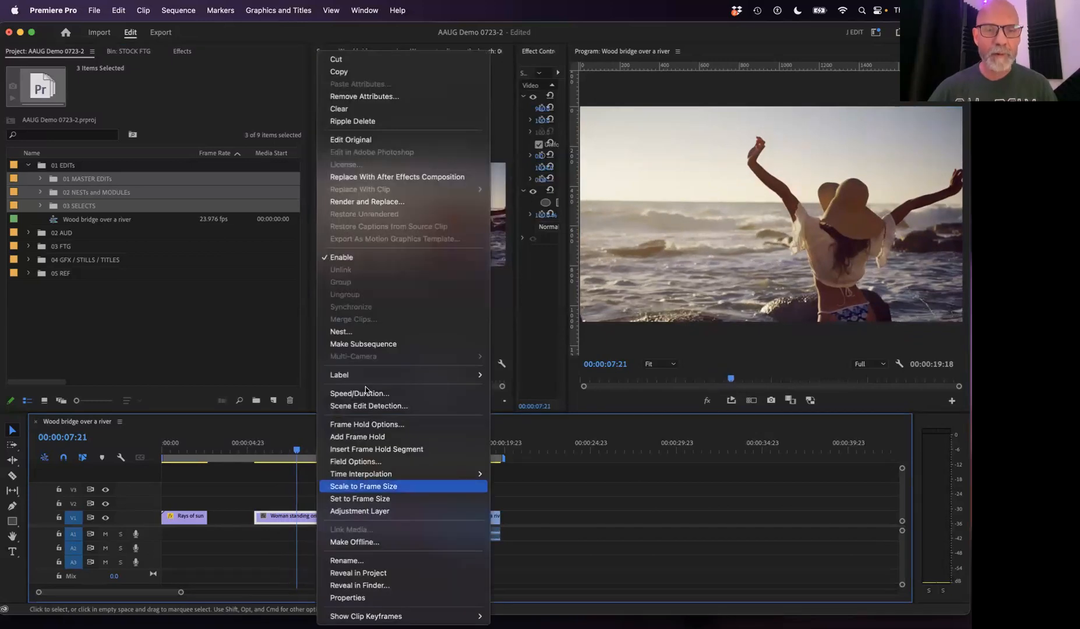
pyautogui.click(460, 399)
pyautogui.write('200')
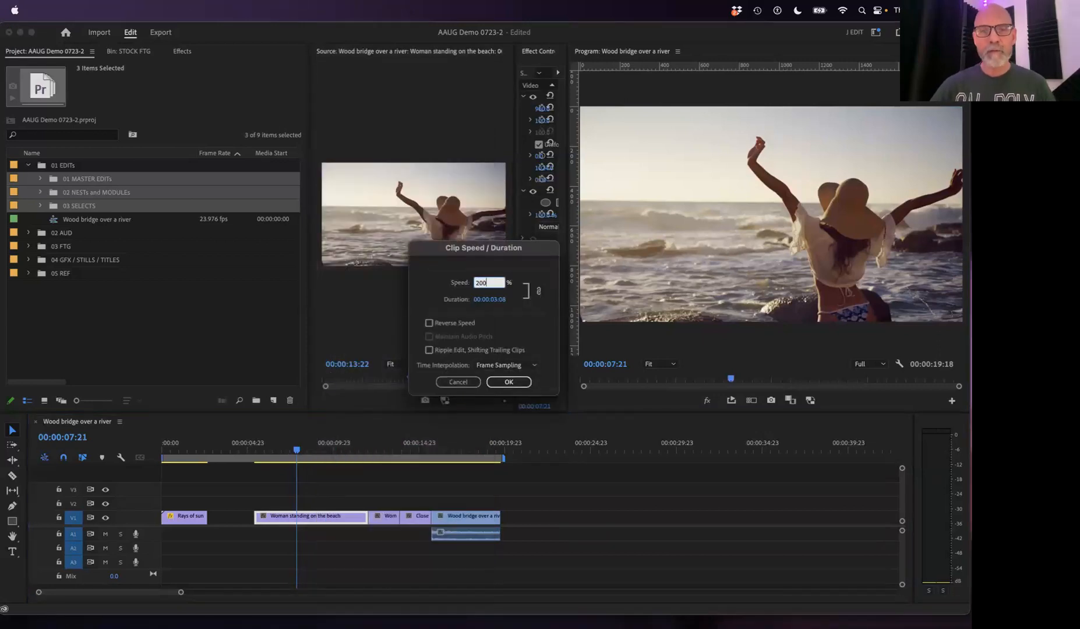
pyautogui.press('Return')
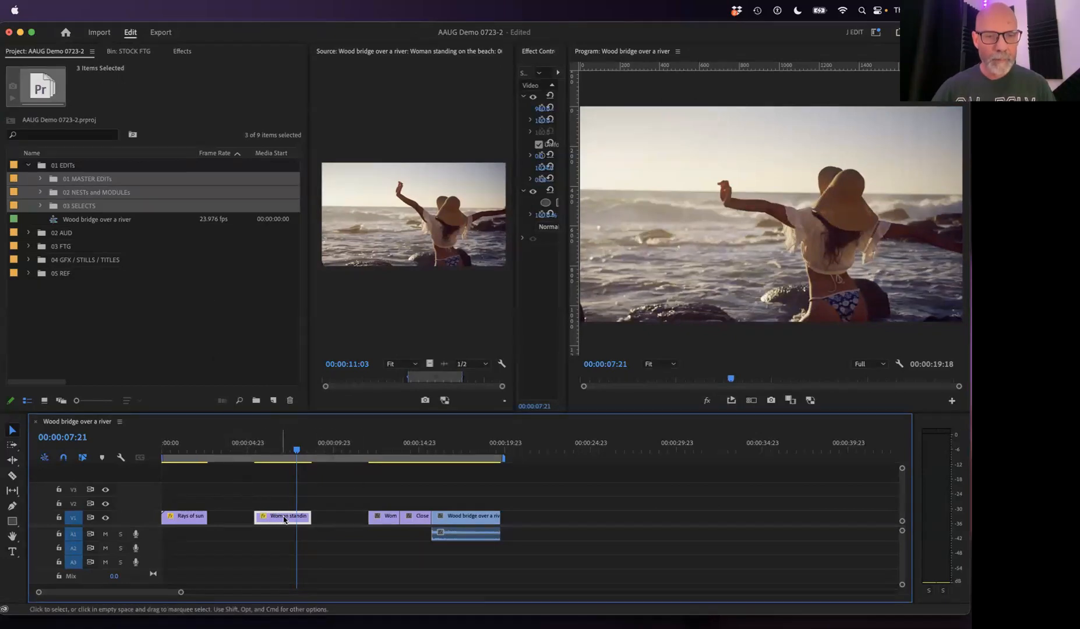
pyautogui.moveTo(286, 518); pyautogui.dragTo(278, 521)
# Ripple delete the gap between the Rays of sun and Woman standing on the beach clips on V1.
pyautogui.click(234, 521)
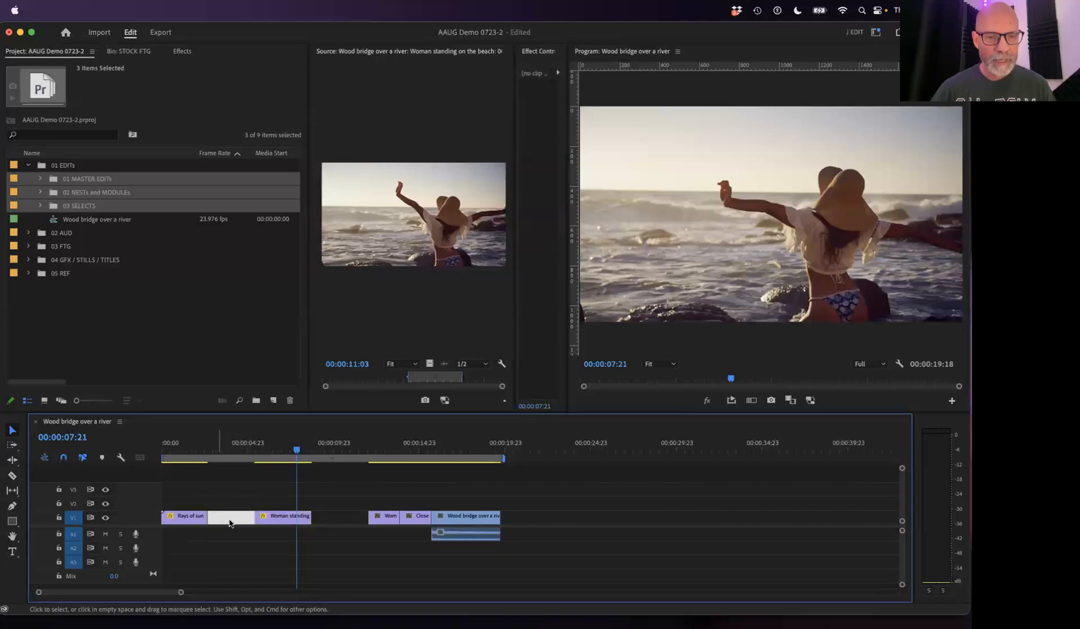
pyautogui.press('Delete')
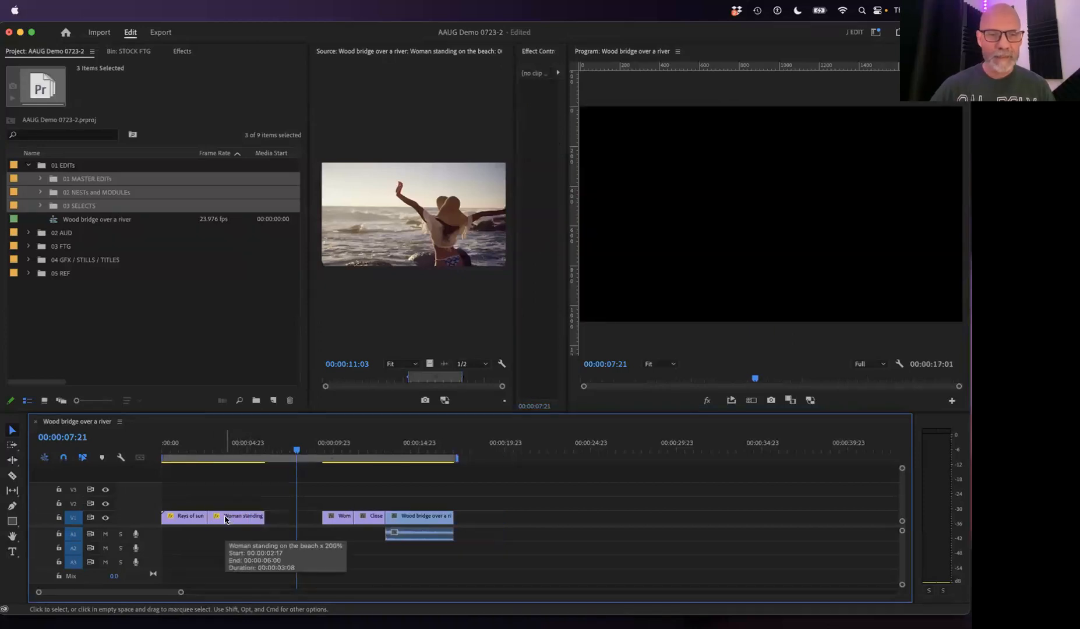
# Close the gap before Woman walking on the beach, delete only Wood bridge over a river's audio, and fit the sequence in the timeline.
pyautogui.click(278, 522)
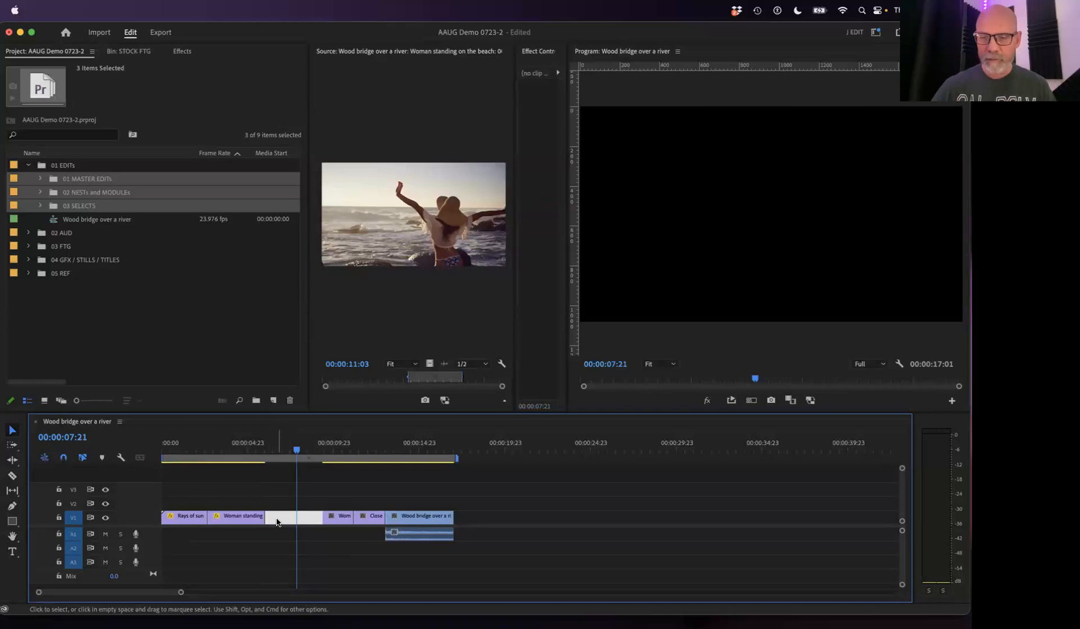
pyautogui.press('Delete')
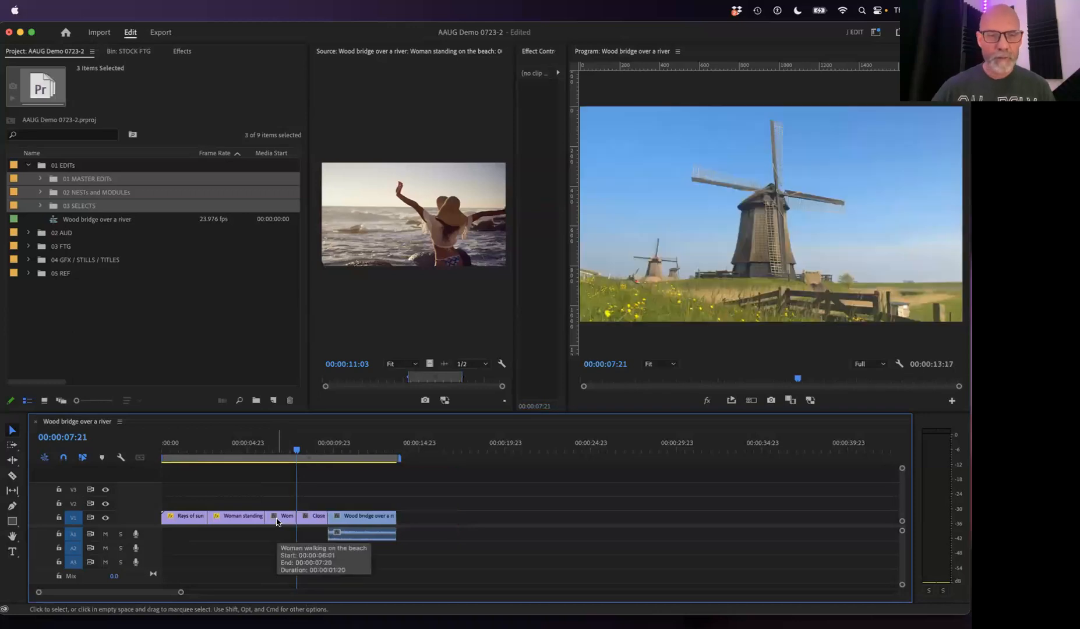
pyautogui.click(366, 540)
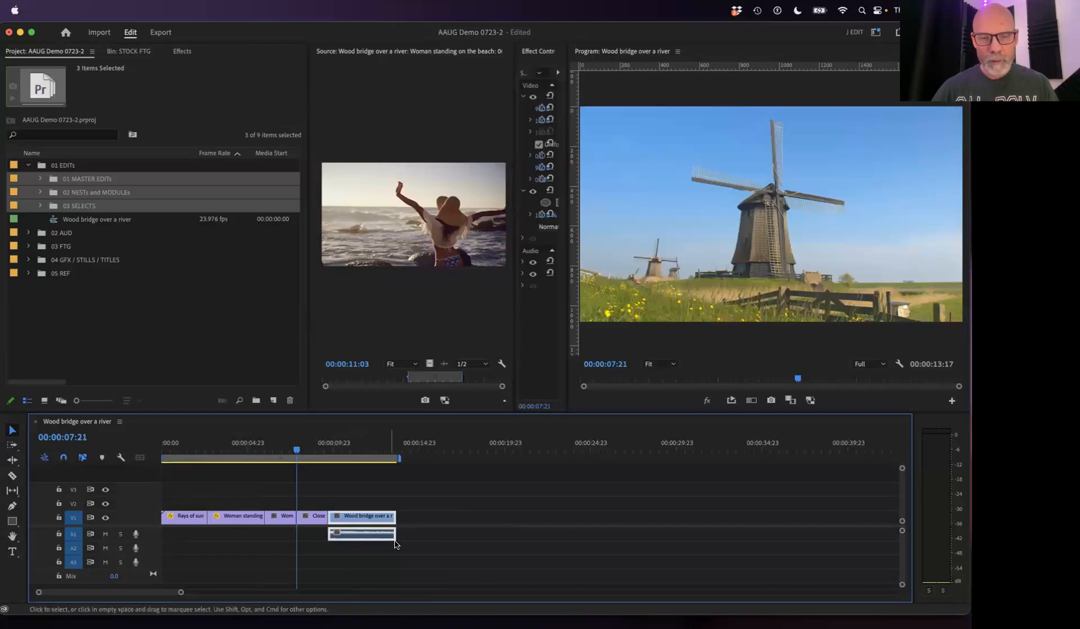
pyautogui.keyDown('alt'); pyautogui.click(367, 541); pyautogui.keyUp('alt')
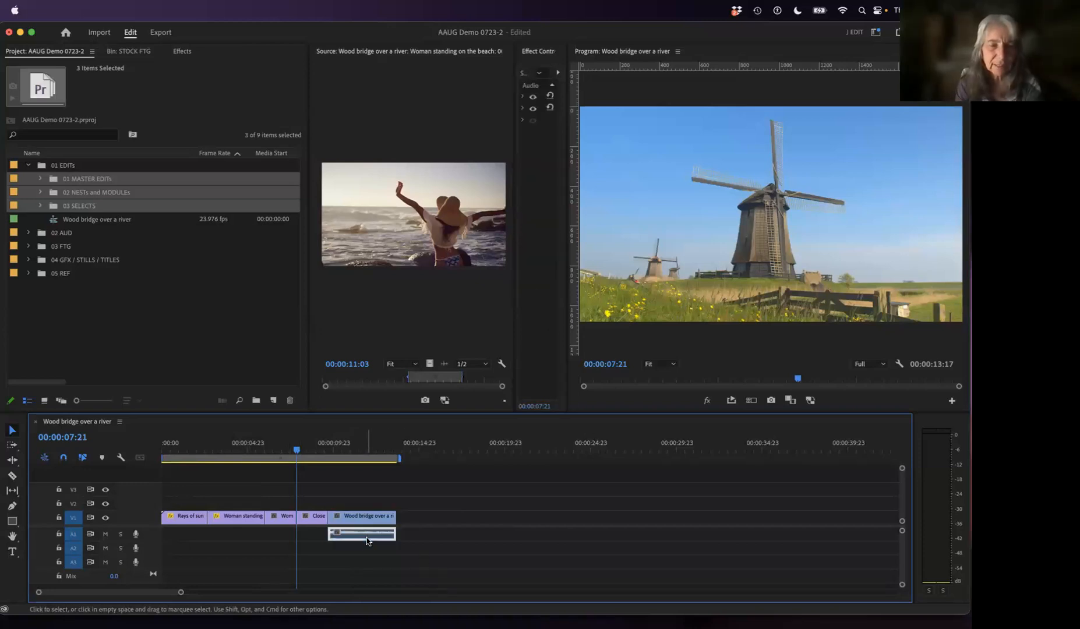
pyautogui.press('Delete')
pyautogui.press('\\')
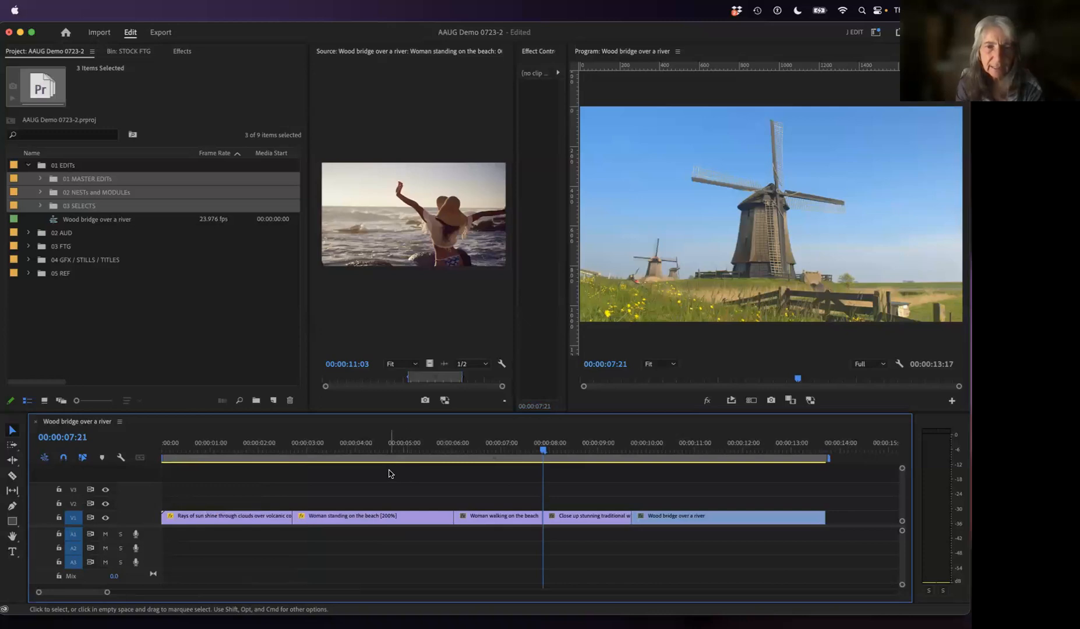
# Undo the audio deletion and the removal of the gap before Woman walking on the beach.
pyautogui.press('super+z')
pyautogui.press('super+z')
pyautogui.press('super+z')
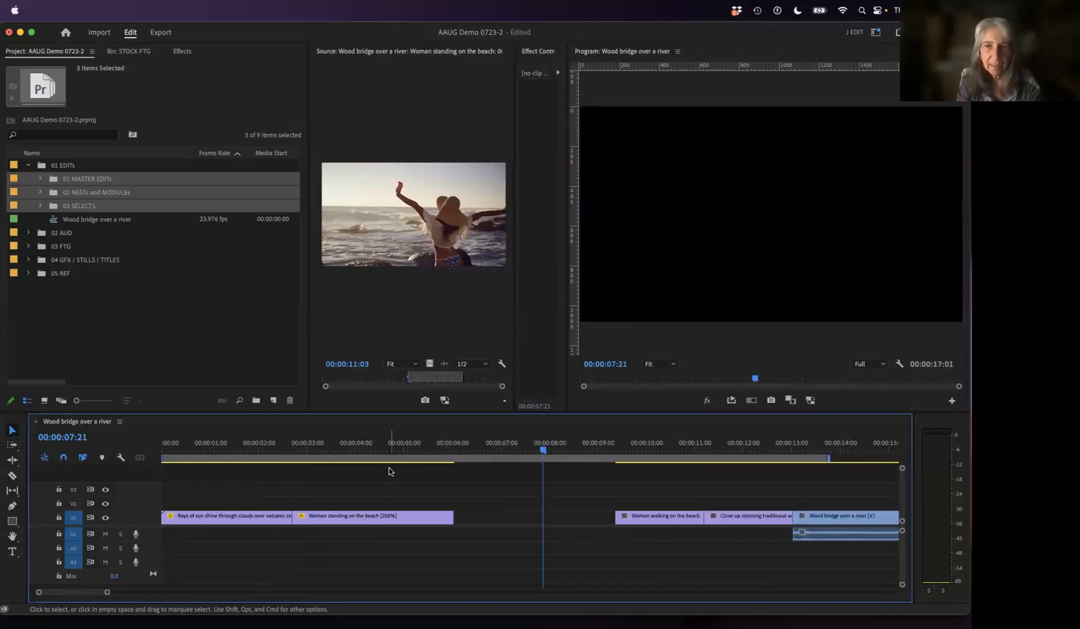
# Play the sequence from 00:00:01:22 into the gap, and park the playhead inside it at 00:00:08:02.
pyautogui.click(255, 450)
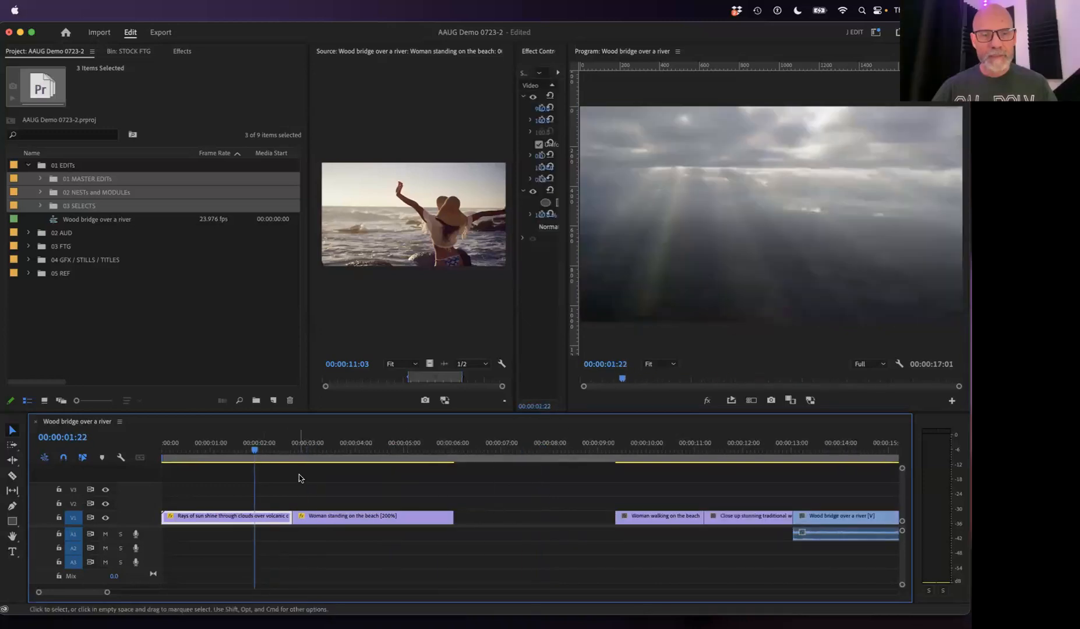
pyautogui.press('space')
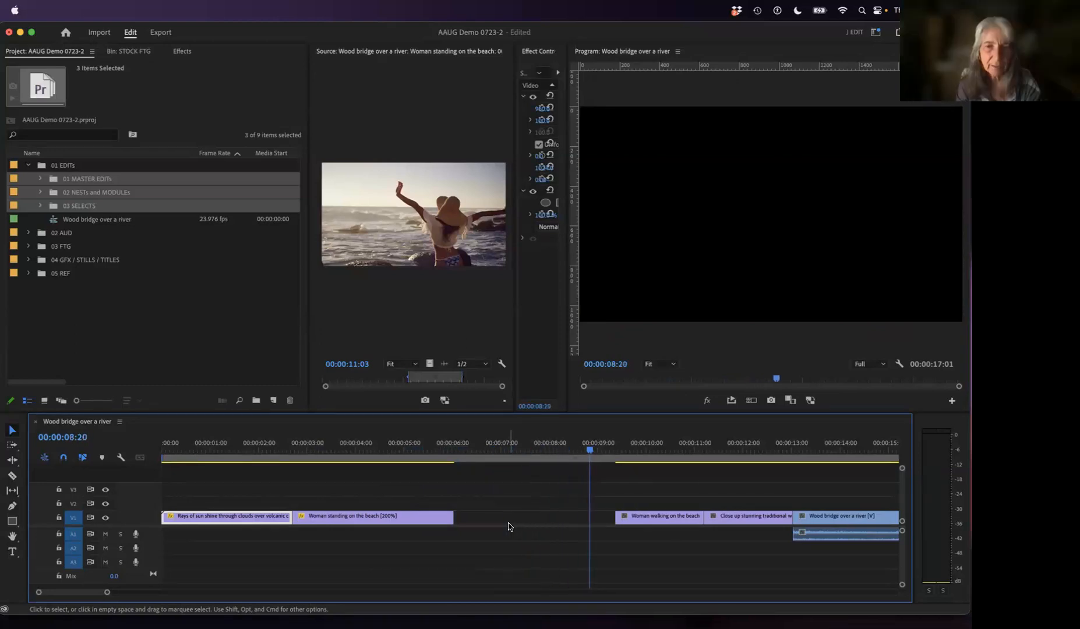
pyautogui.moveTo(569, 458); pyautogui.dragTo(546, 459)
# Turn the Program monitor's Transparency Grid on and off again to check the empty gap.
pyautogui.click(899, 365)
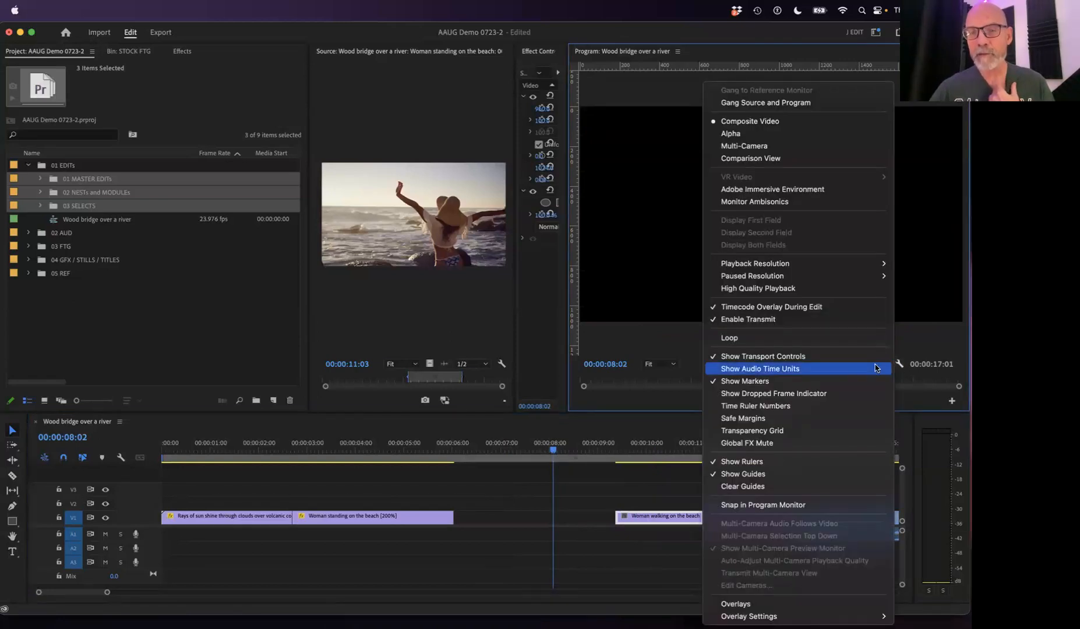
pyautogui.click(840, 431)
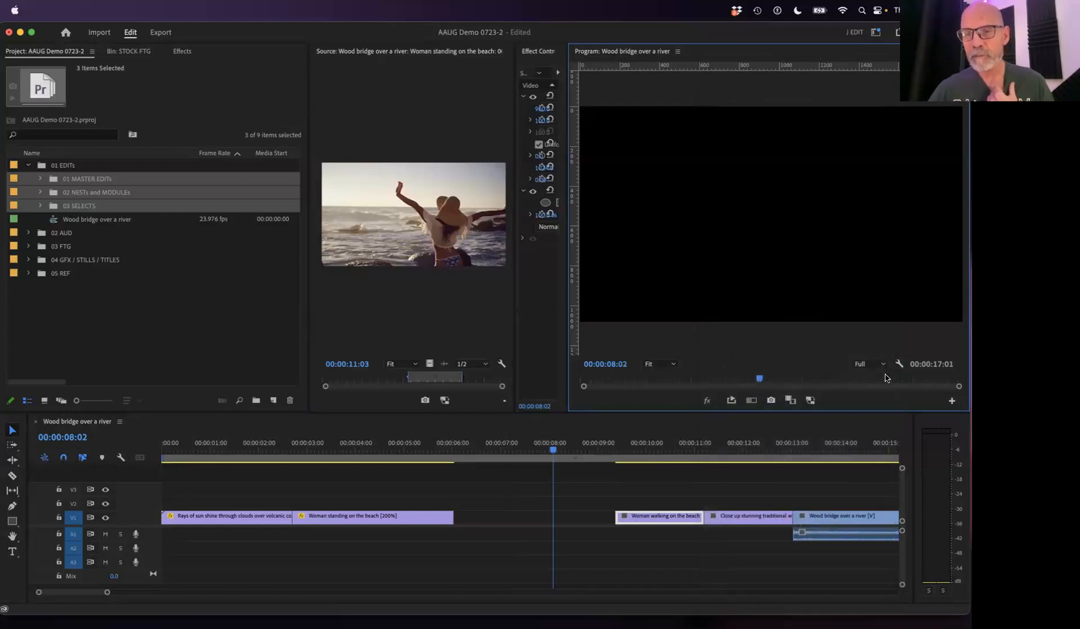
pyautogui.click(900, 364)
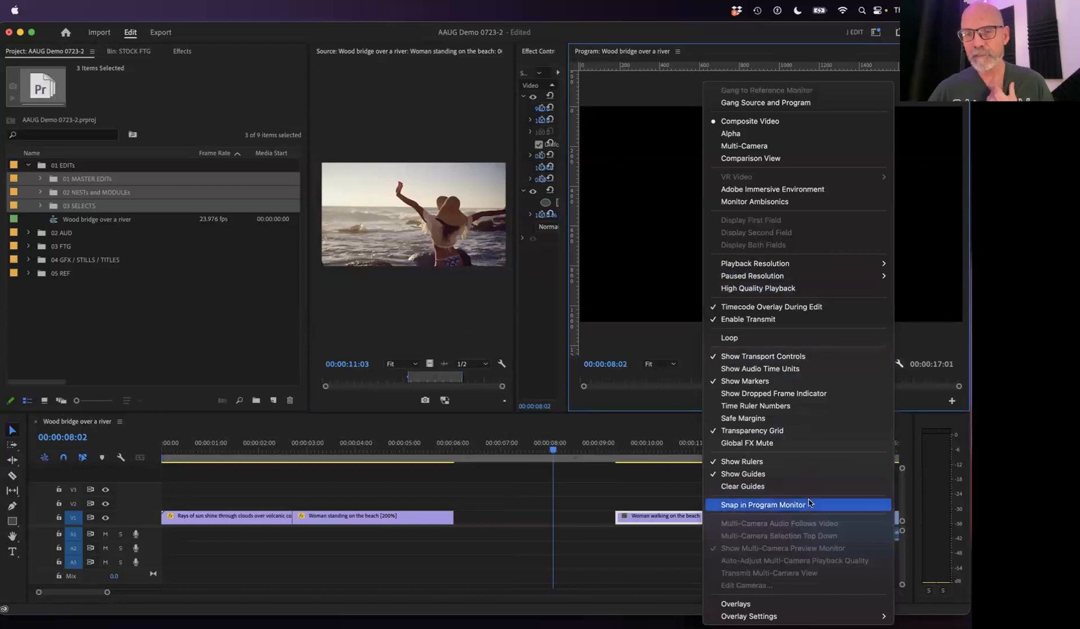
pyautogui.click(807, 431)
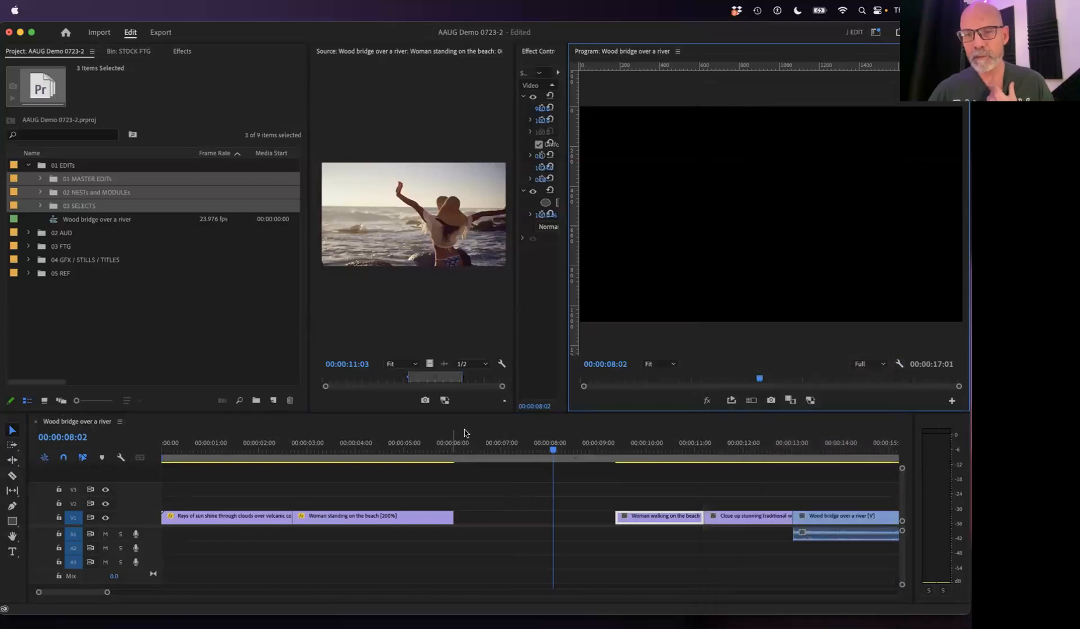
# Place the playhead at 00:00:07:18 and ripple delete the gap between Woman standing on the beach and Woman walking on the beach.
pyautogui.moveTo(579, 445); pyautogui.dragTo(537, 469)
pyautogui.click(579, 518)
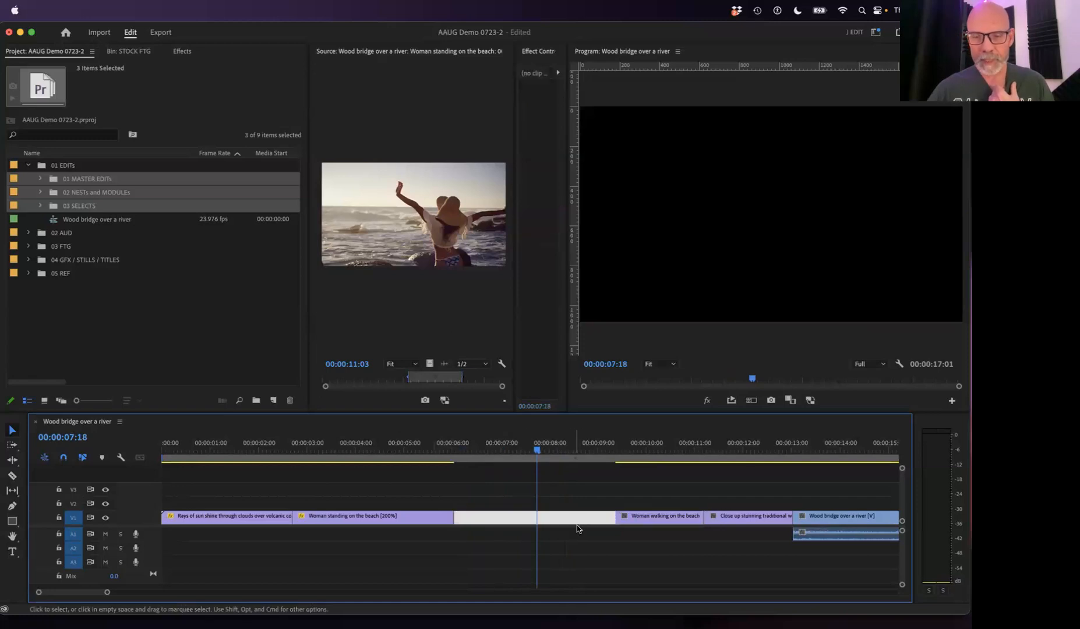
pyautogui.press('Delete')
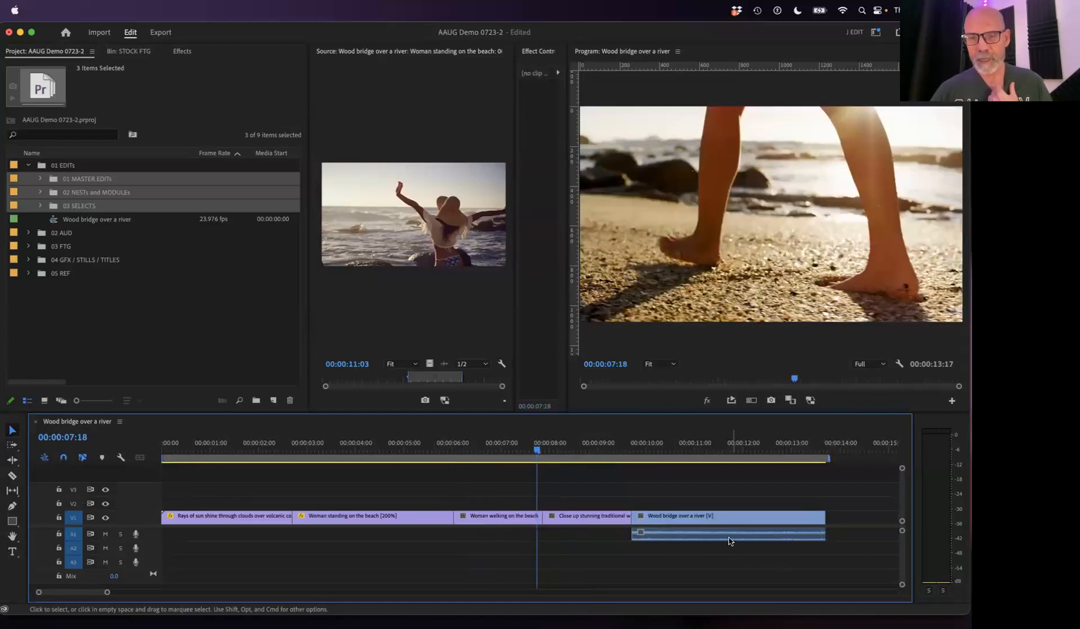
# Try selecting Wood bridge over a river as a linked video and audio pair and as audio alone, clearing each selection.
pyautogui.click(730, 538)
pyautogui.click(720, 552)
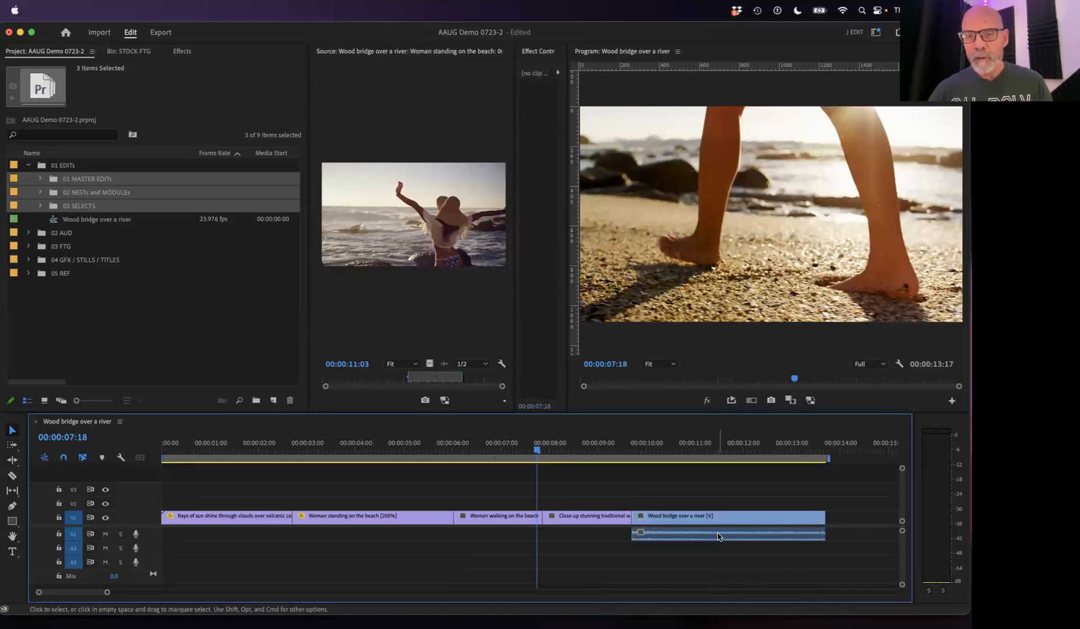
pyautogui.keyDown('alt'); pyautogui.click(719, 537); pyautogui.keyUp('alt')
pyautogui.click(714, 558)
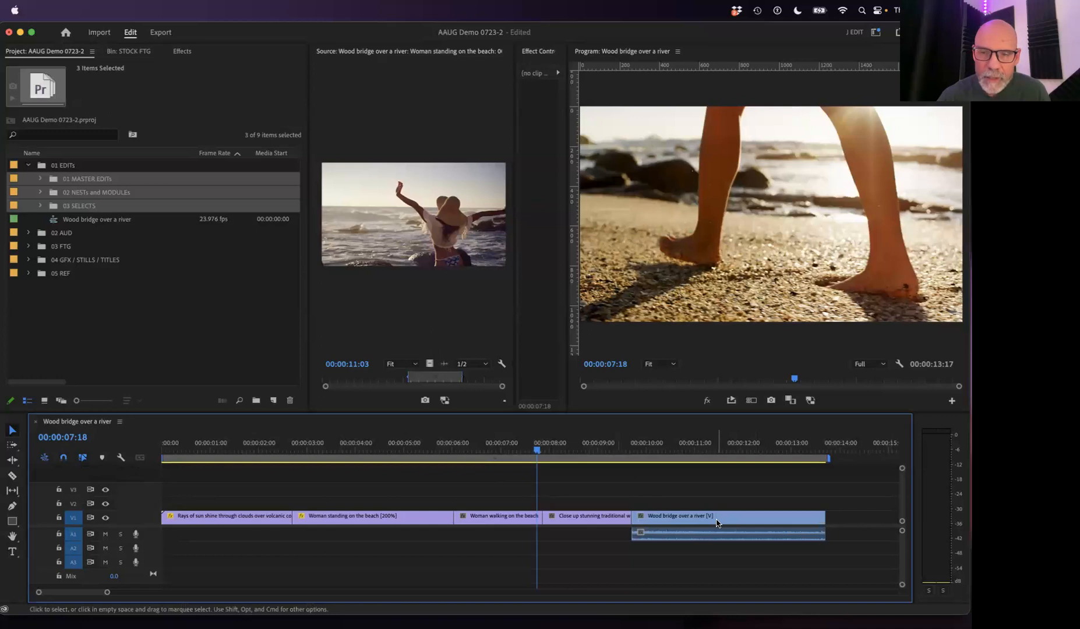
pyautogui.click(742, 519)
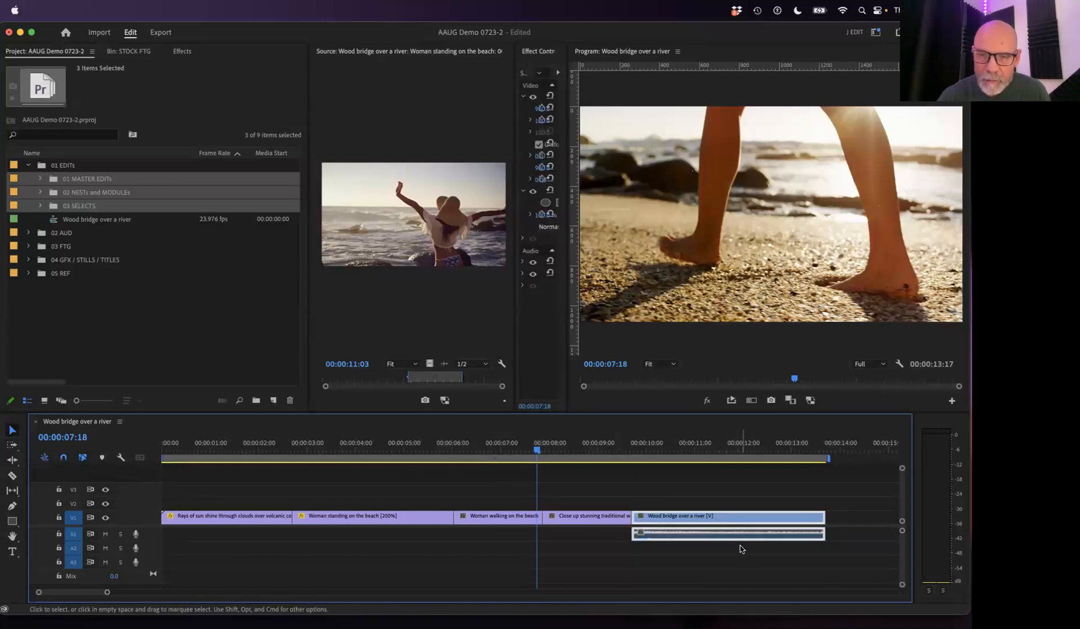
pyautogui.moveTo(740, 558); pyautogui.dragTo(741, 537)
pyautogui.click(743, 561)
pyautogui.click(742, 532)
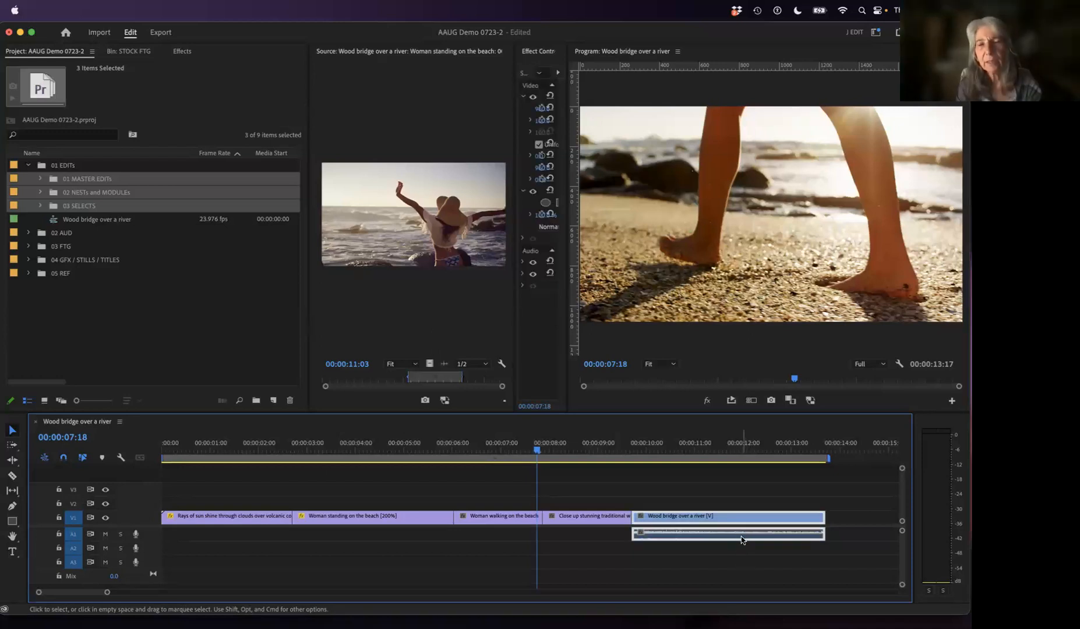
pyautogui.click(747, 564)
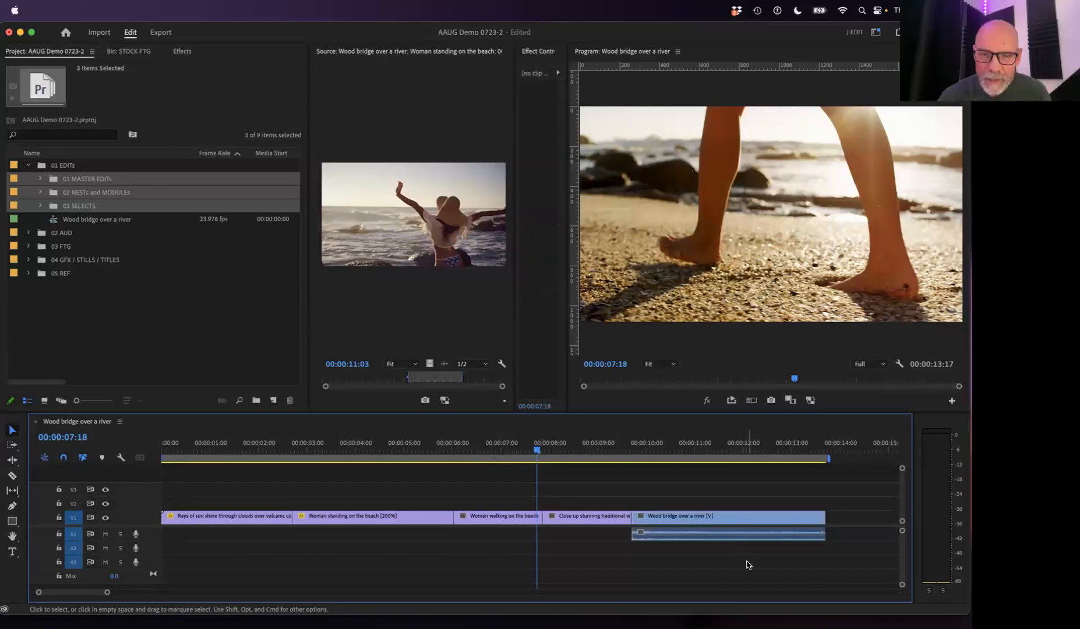
# Turn Linked Selection off, select the video and audio parts of Wood bridge over a river separately, and turn Linked Selection back on.
pyautogui.click(82, 460)
pyautogui.click(677, 518)
pyautogui.click(685, 534)
pyautogui.click(689, 519)
pyautogui.click(690, 534)
pyautogui.click(692, 519)
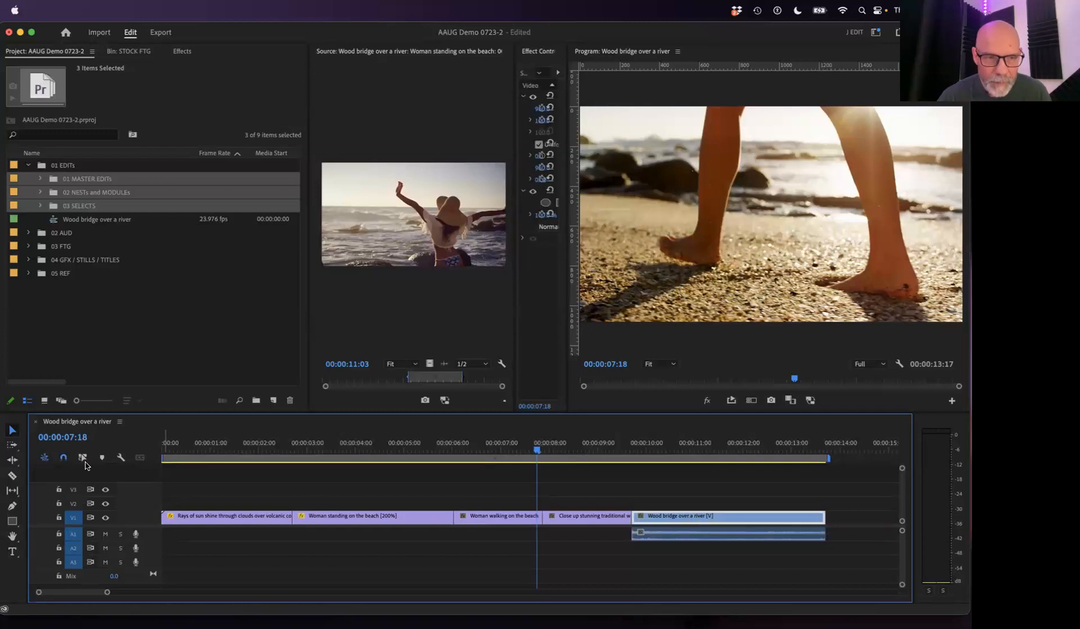
pyautogui.click(84, 458)
pyautogui.click(738, 563)
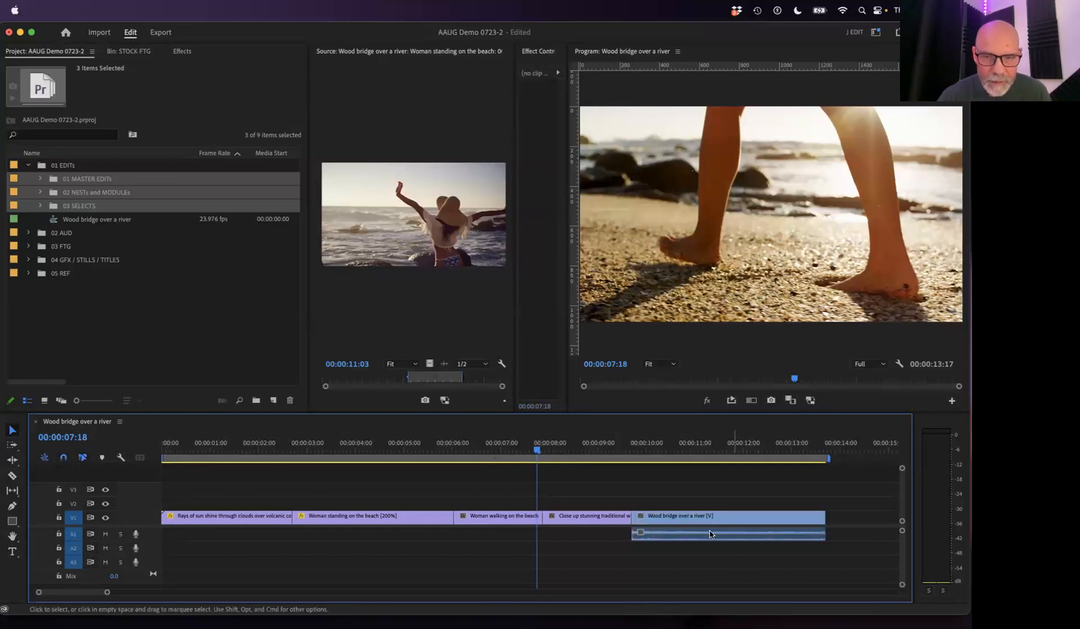
# Select only the audio part of Wood bridge over a river and delete it, keeping its video in place.
pyautogui.click(693, 539)
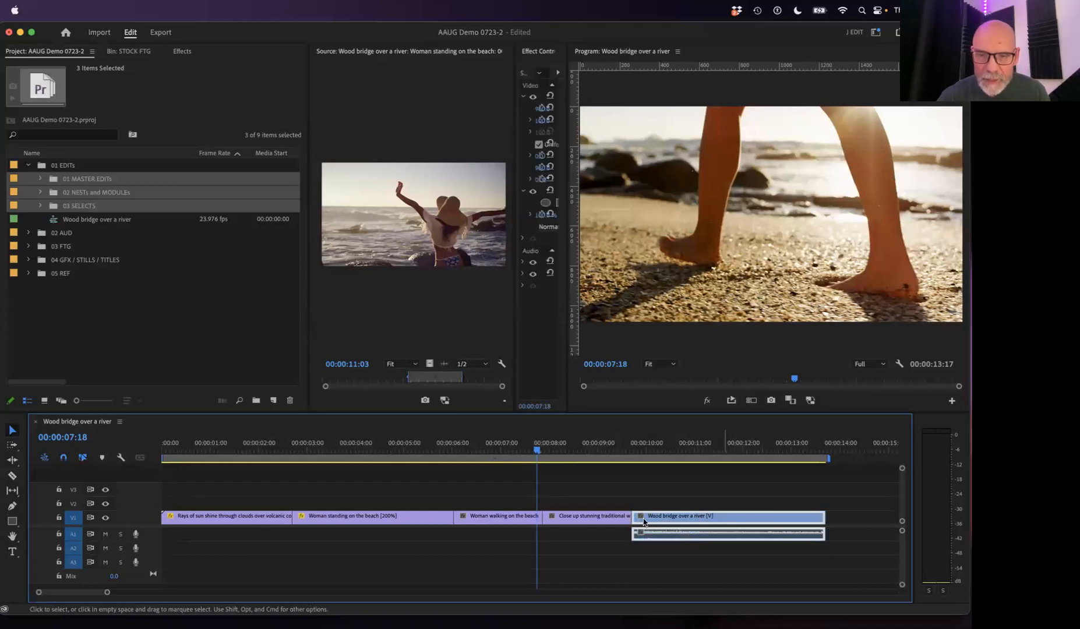
pyautogui.click(711, 540)
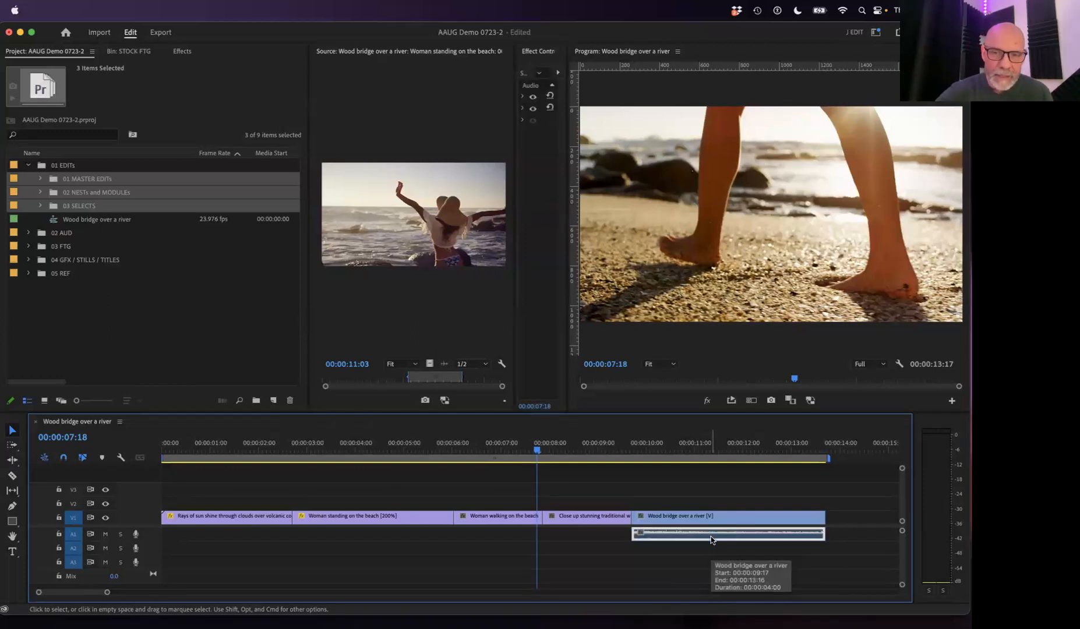
pyautogui.press('Delete')
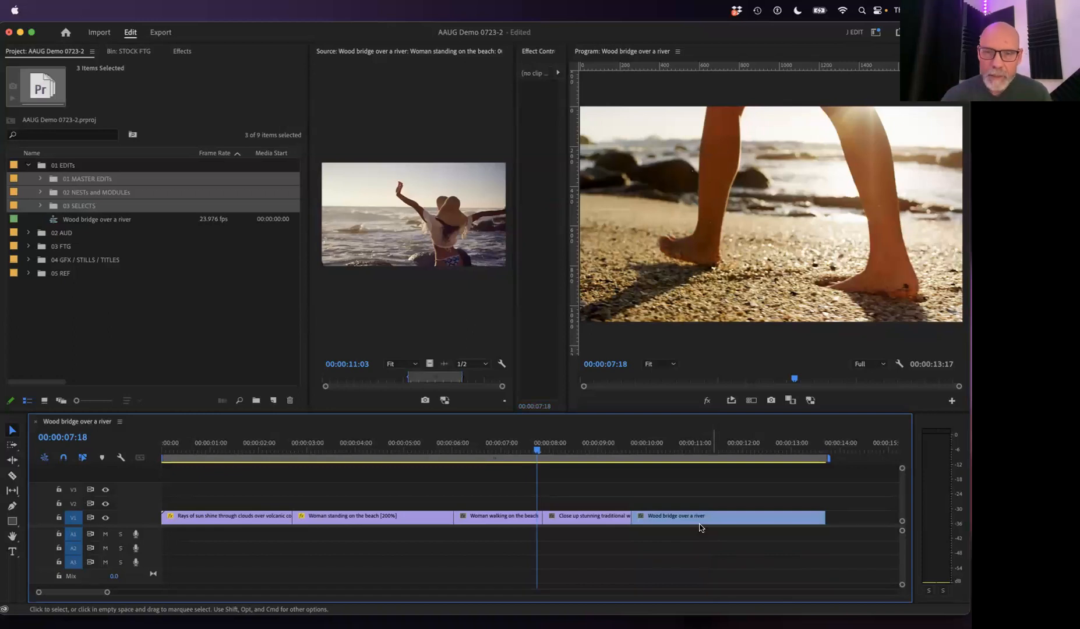
# Return the playhead to the start of the sequence and widen the Source monitor and Effect Controls areas of the workspace.
pyautogui.moveTo(537, 452); pyautogui.dragTo(162, 454)
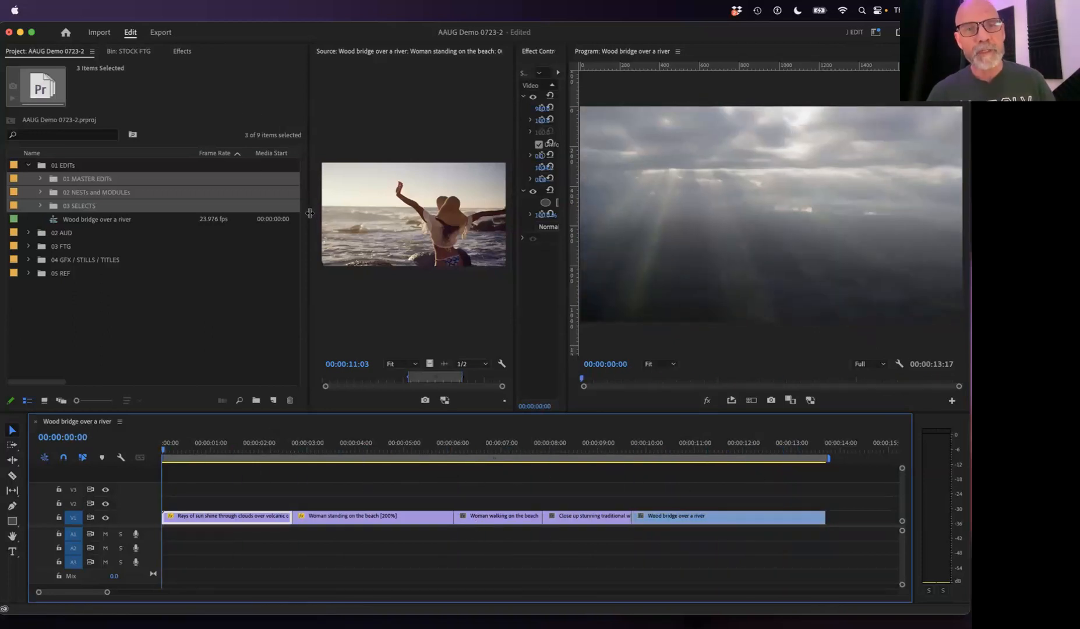
pyautogui.moveTo(309, 212); pyautogui.dragTo(234, 213)
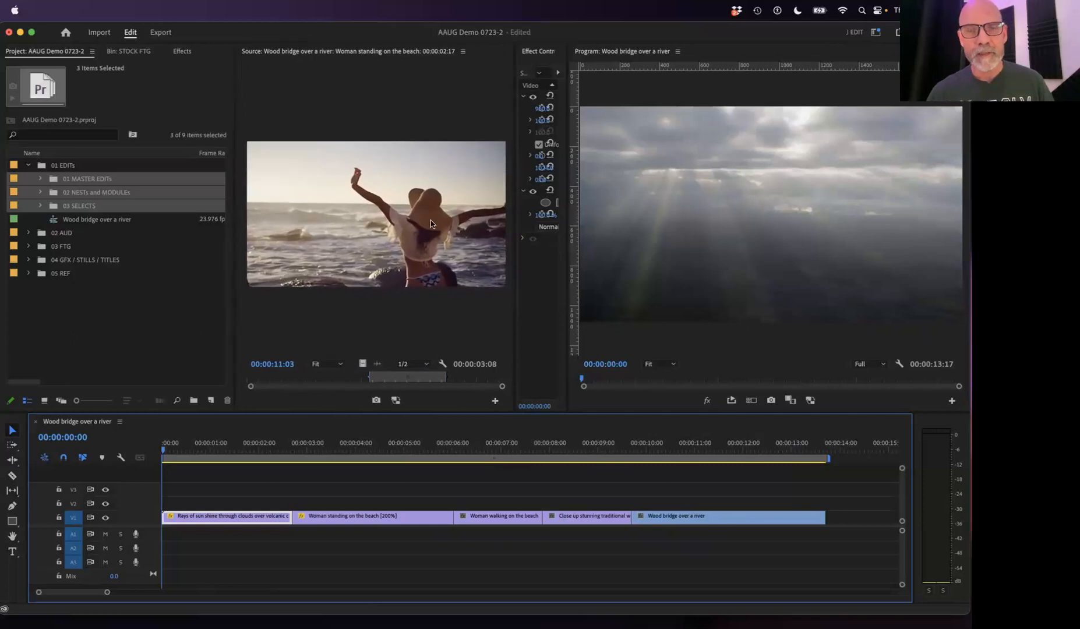
pyautogui.moveTo(516, 245); pyautogui.dragTo(384, 245)
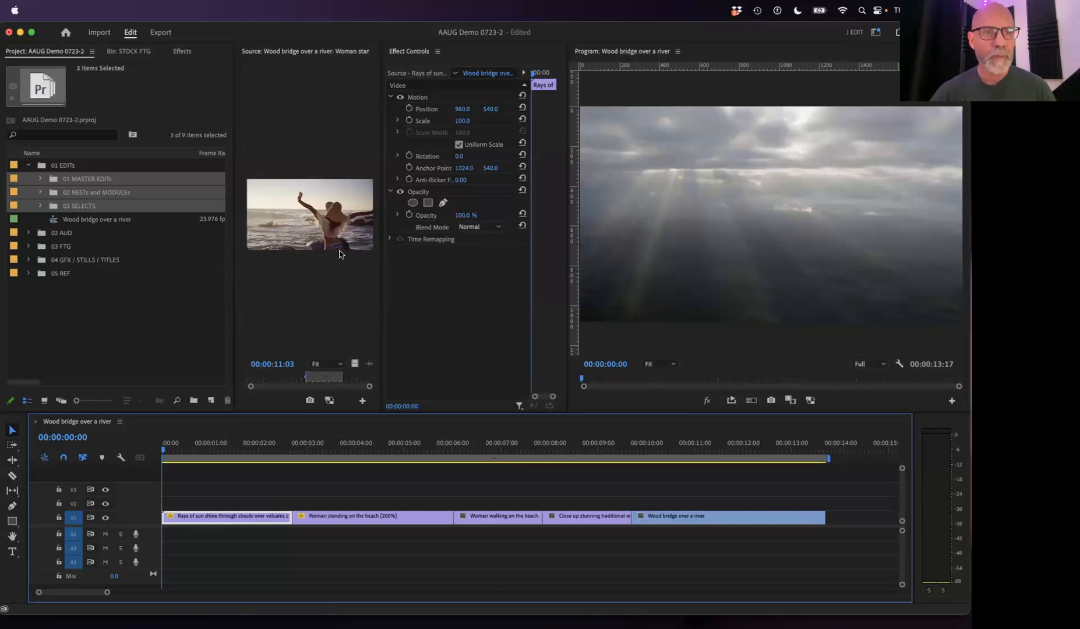
# Look through the STOCK FTG bin, collapse 01 EDITs in the project, and expand 03 FTG with its Leaks Flares bin.
pyautogui.click(40, 209)
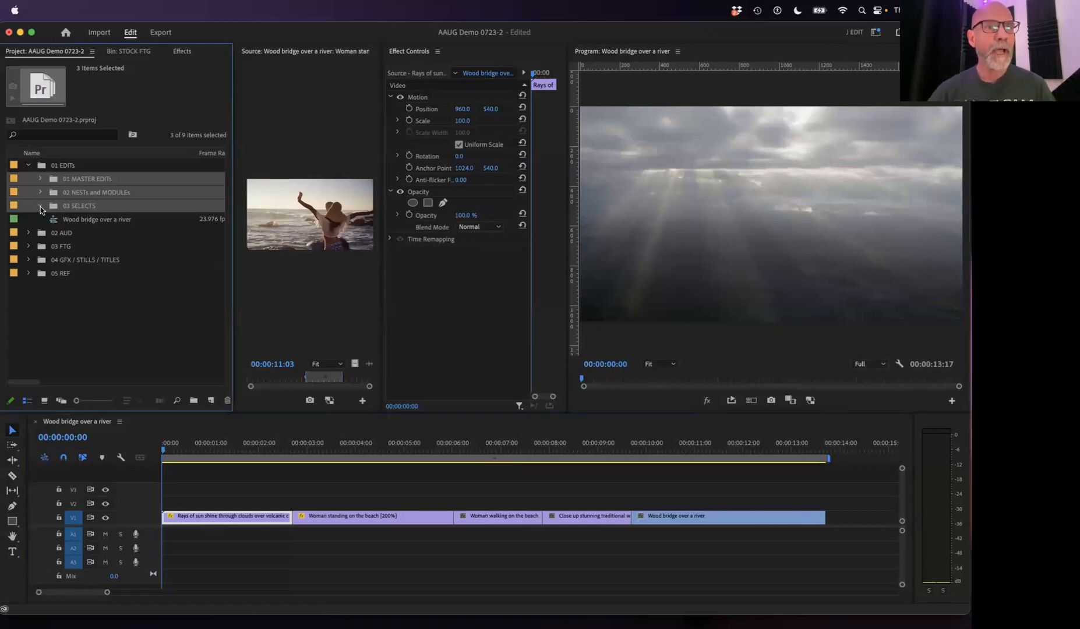
pyautogui.click(136, 52)
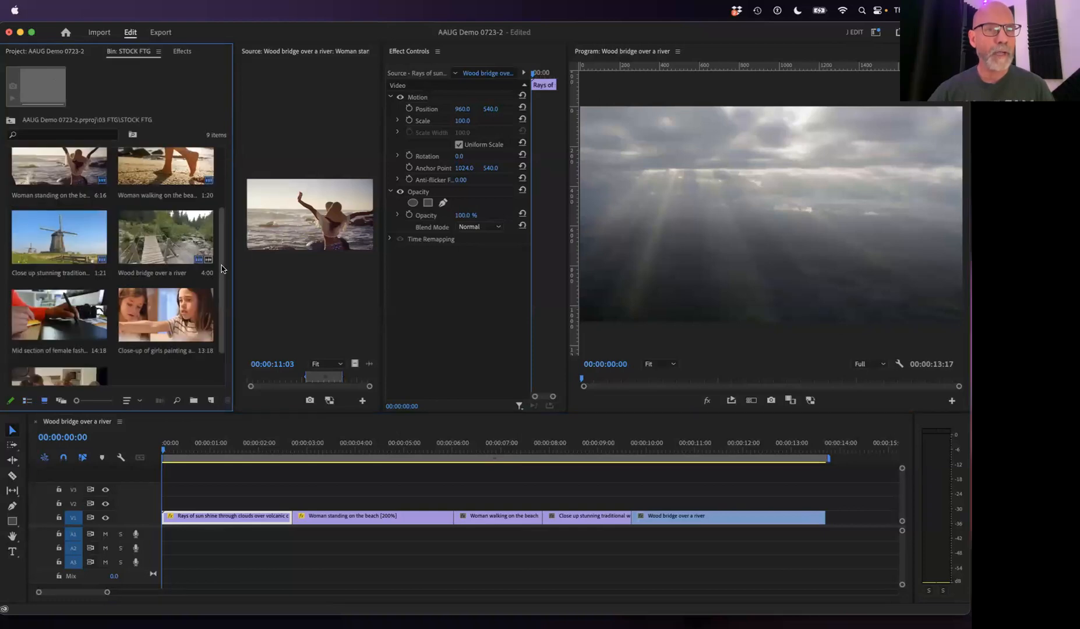
pyautogui.scroll(3, 222, 269)
pyautogui.scroll(-5, 202, 354)
pyautogui.scroll(5, 202, 355)
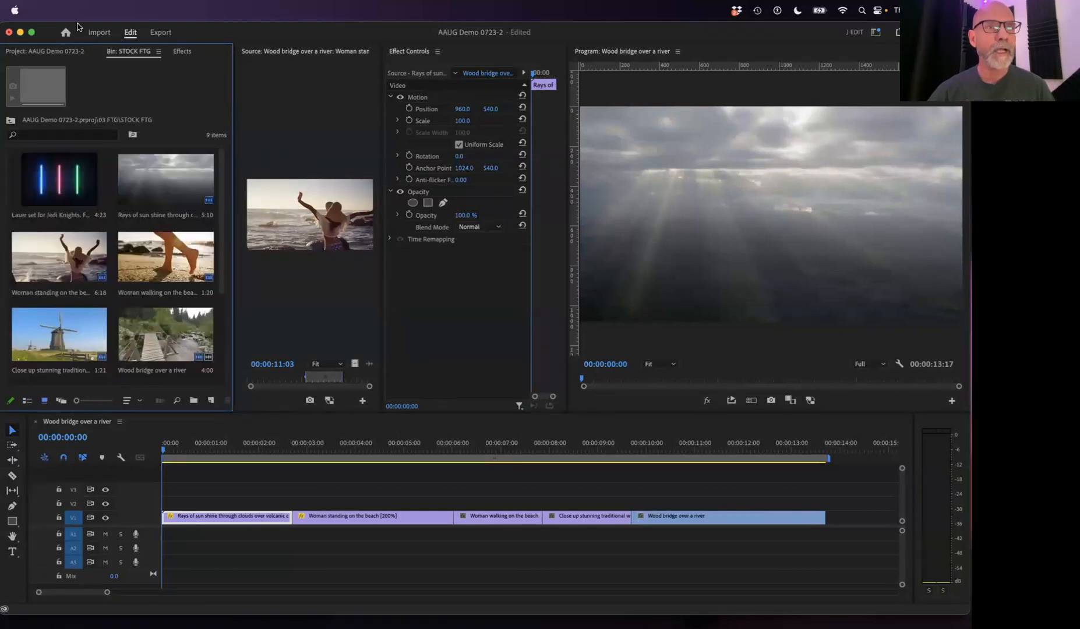
pyautogui.click(38, 53)
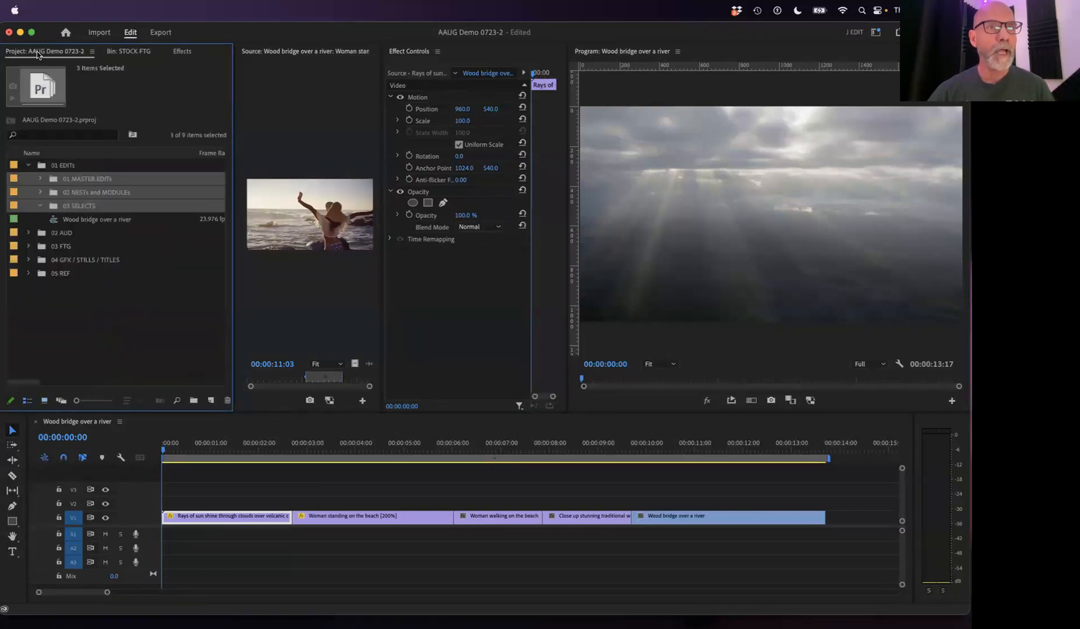
pyautogui.click(27, 166)
pyautogui.click(28, 192)
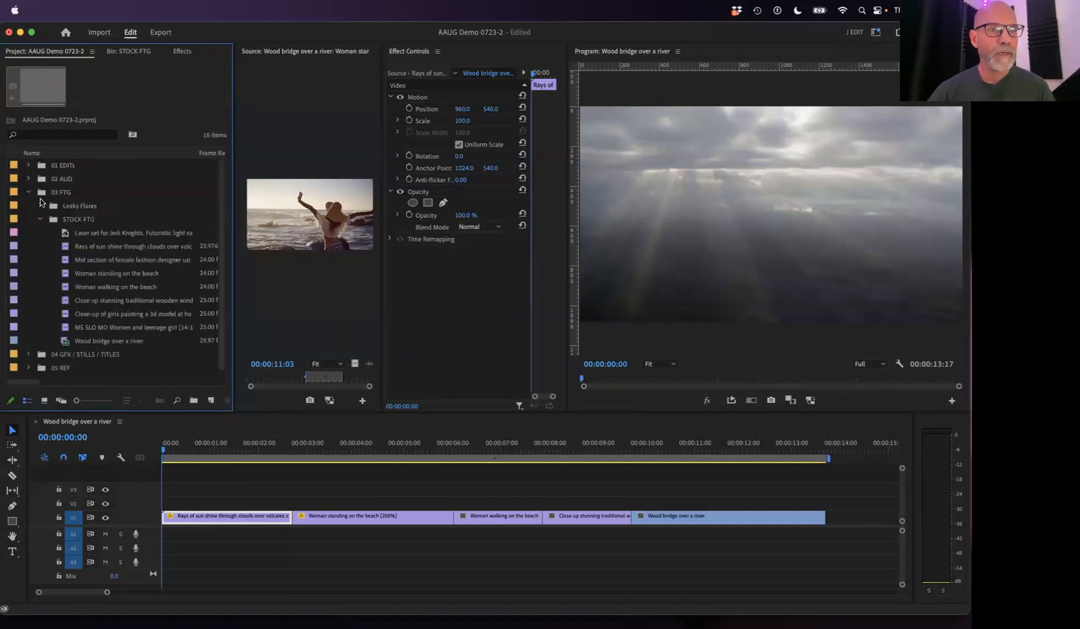
pyautogui.click(46, 220)
pyautogui.click(41, 207)
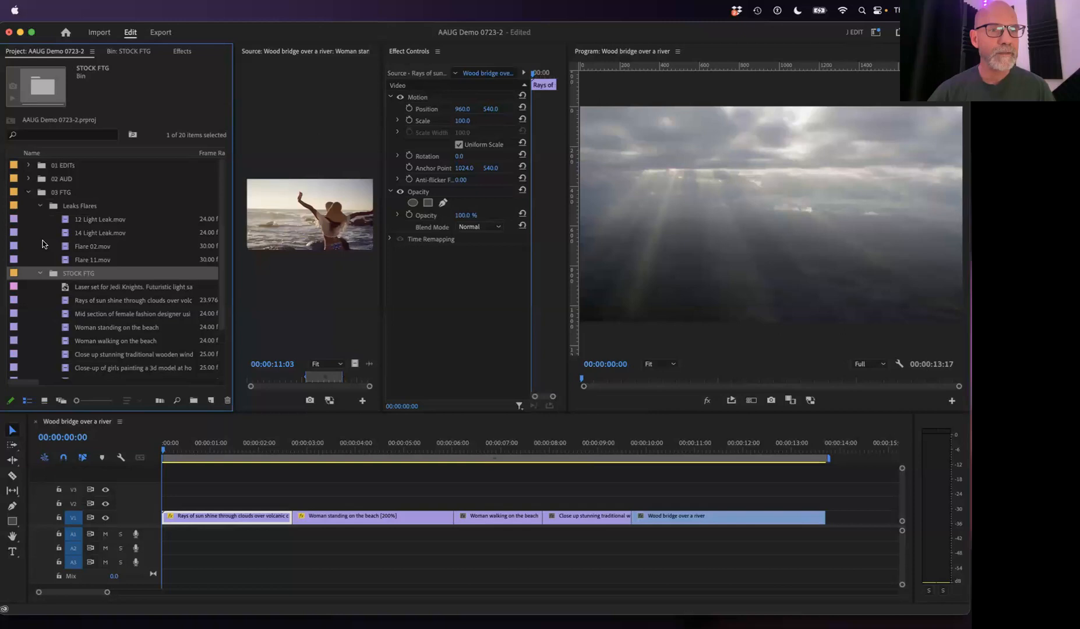
# Open 12 Light Leak.mov in a widened Source monitor and scrub it to 00:00:01:03.
pyautogui.click(93, 222)
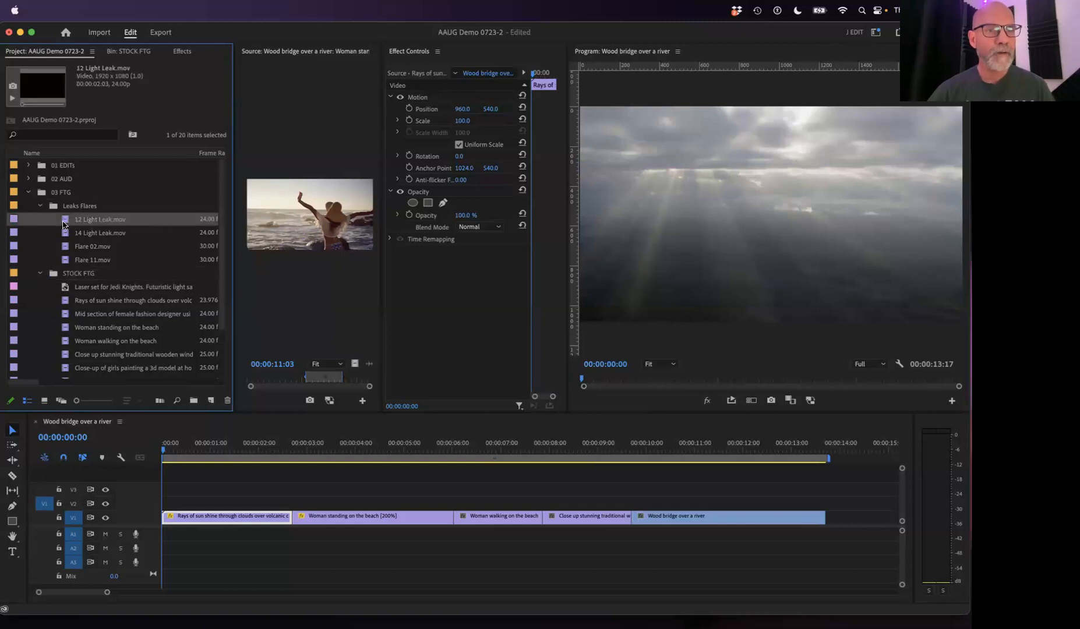
pyautogui.doubleClick(64, 224)
pyautogui.moveTo(272, 376); pyautogui.dragTo(288, 379)
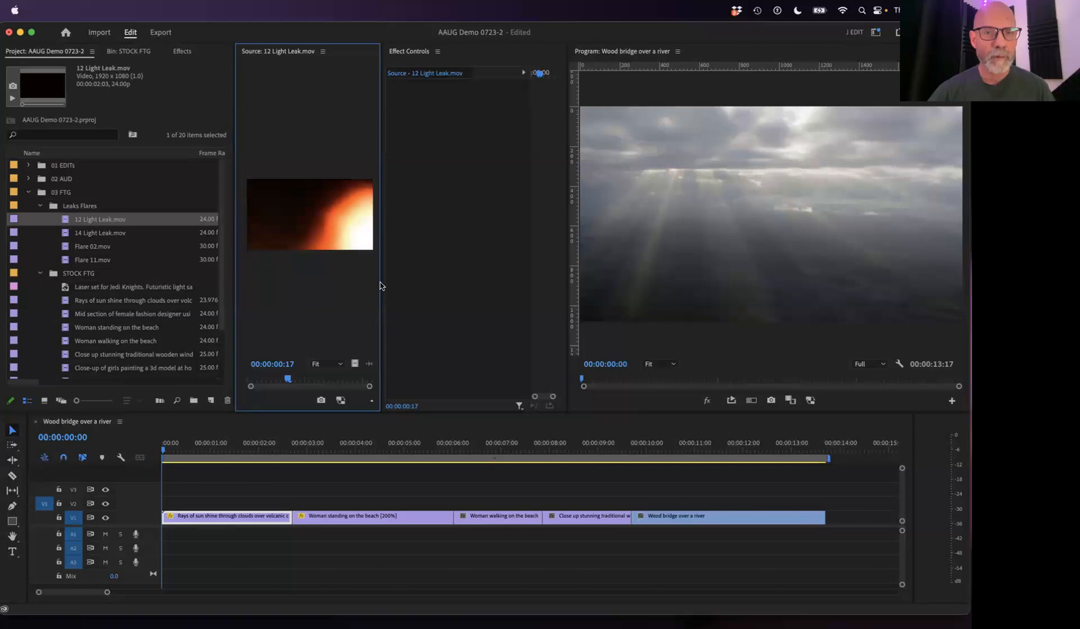
pyautogui.moveTo(380, 285); pyautogui.dragTo(465, 285)
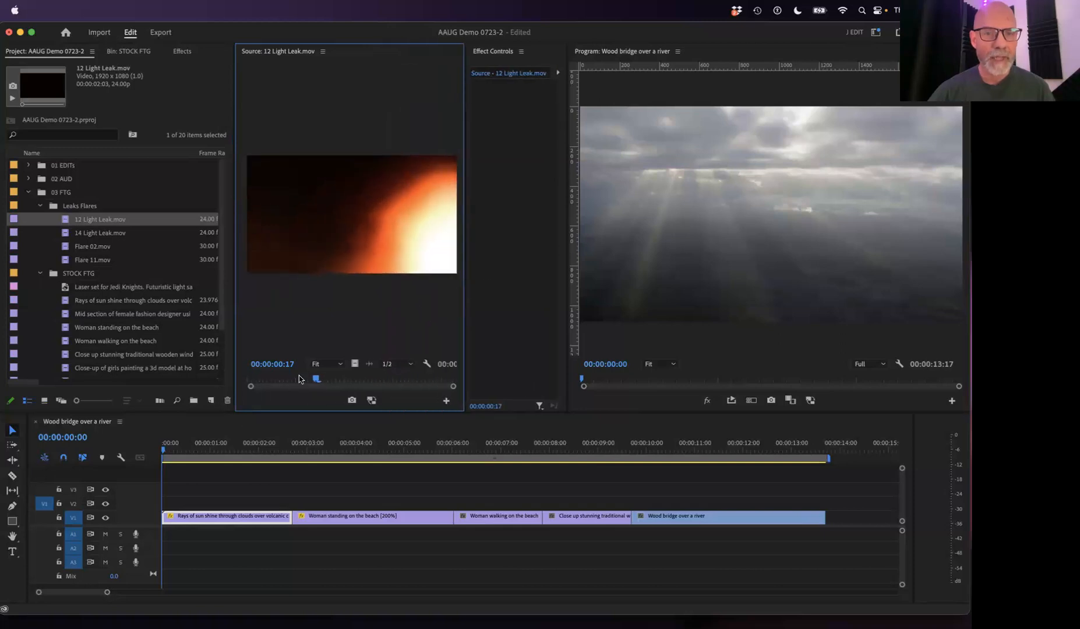
pyautogui.moveTo(316, 379); pyautogui.dragTo(356, 378)
# Place 12 Light Leak, 14 Light Leak, Flare 02, Flare 11 and 12 Light Leak again end to end on V2 from the sequence start.
pyautogui.click(344, 448)
pyautogui.moveTo(362, 450); pyautogui.dragTo(303, 457)
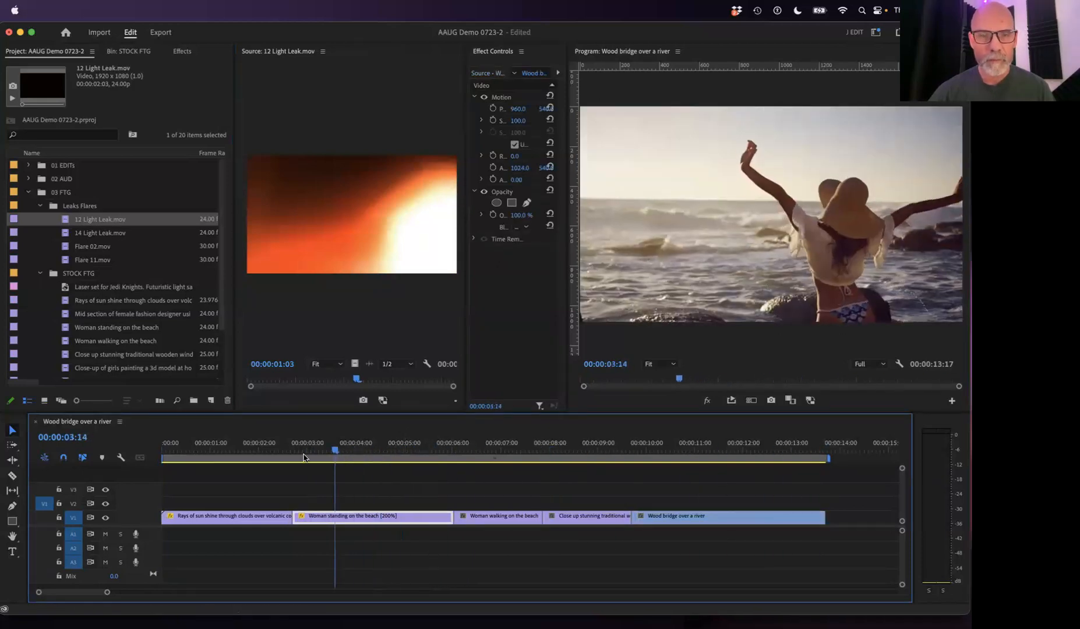
pyautogui.press('Home')
pyautogui.moveTo(85, 220); pyautogui.dragTo(170, 505)
pyautogui.click(105, 236)
pyautogui.moveTo(105, 235); pyautogui.dragTo(266, 502)
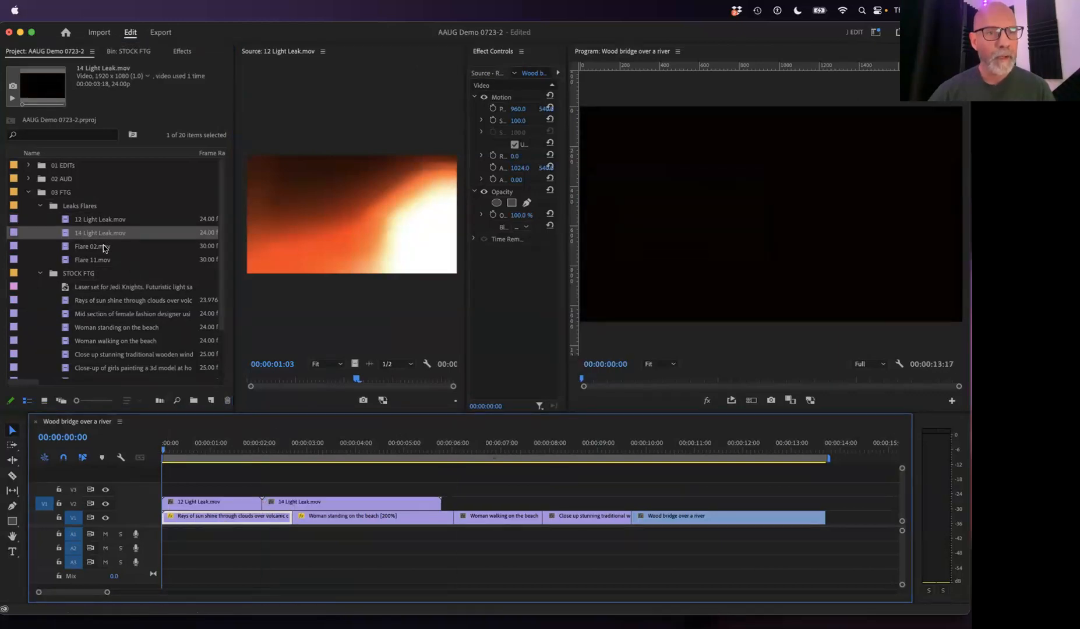
pyautogui.moveTo(99, 250); pyautogui.dragTo(448, 505)
pyautogui.moveTo(105, 261); pyautogui.dragTo(505, 508)
pyautogui.moveTo(110, 221); pyautogui.dragTo(570, 505)
# Park the playhead at 00:00:07:09, select Flare 11.mov on V2, and widen Effect Controls to show its settings.
pyautogui.moveTo(597, 459); pyautogui.dragTo(515, 464)
pyautogui.click(543, 503)
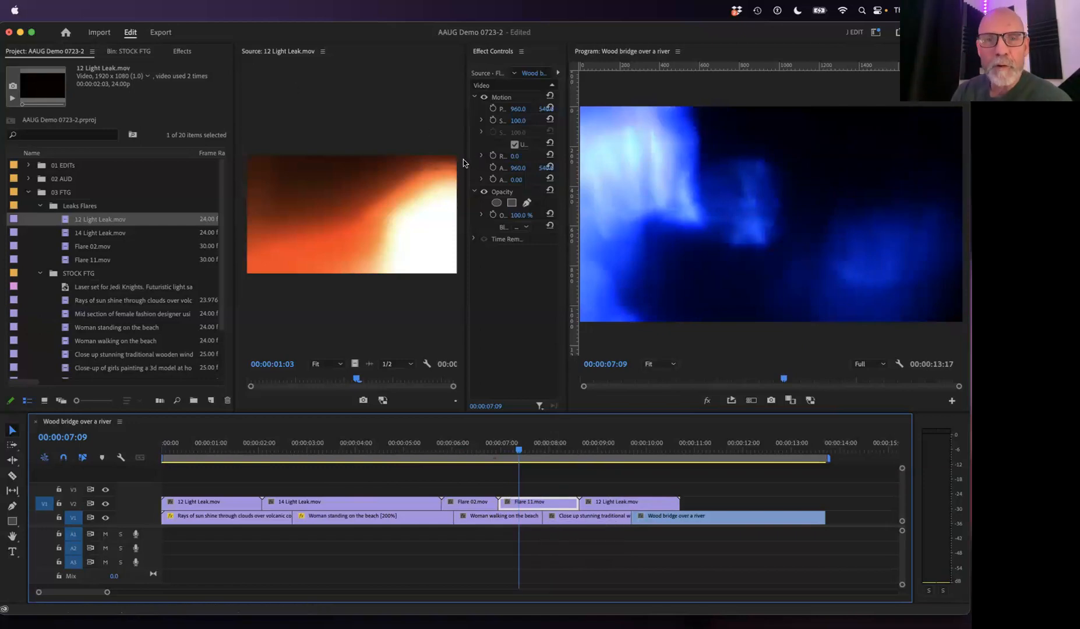
pyautogui.moveTo(463, 159); pyautogui.dragTo(389, 160)
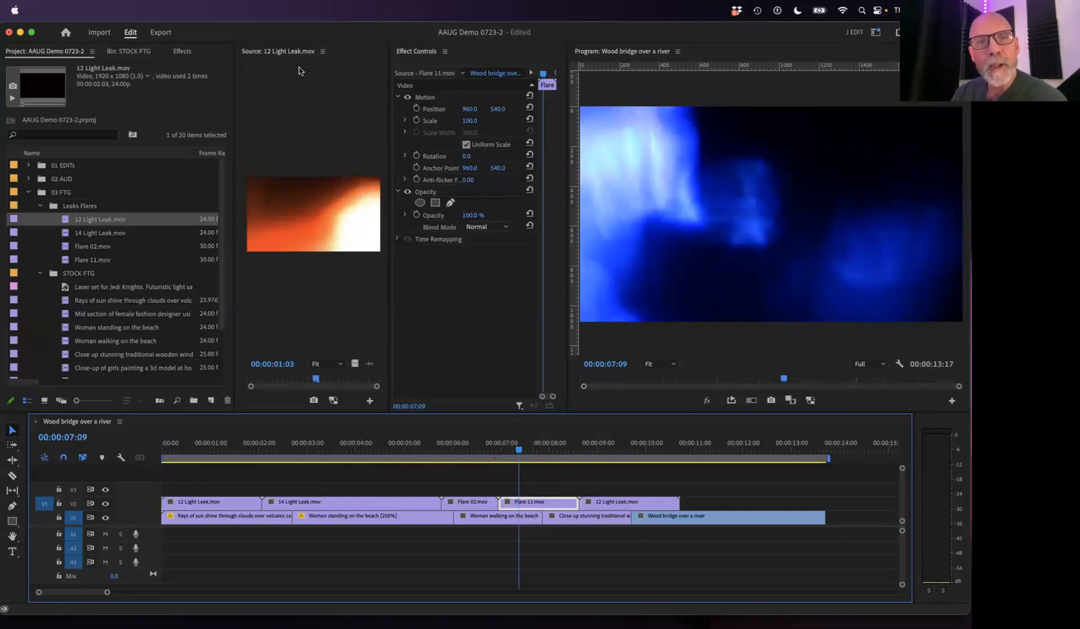
pyautogui.moveTo(389, 123); pyautogui.dragTo(349, 125)
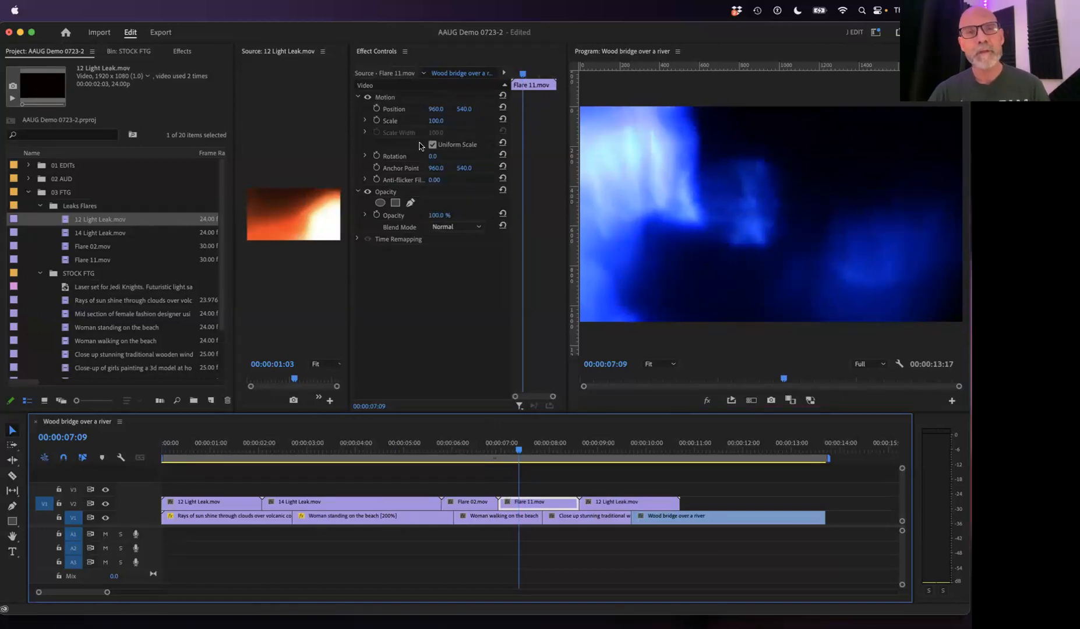
# Try a horizontal position of 737 and a scale of 37 on Flare 11.mov, and reset both parameters.
pyautogui.moveTo(434, 116); pyautogui.dragTo(300, 116)
pyautogui.moveTo(435, 120)
pyautogui.mouseDown()
pyautogui.moveTo(385, 121)
pyautogui.moveTo(443, 121)
pyautogui.mouseUp()
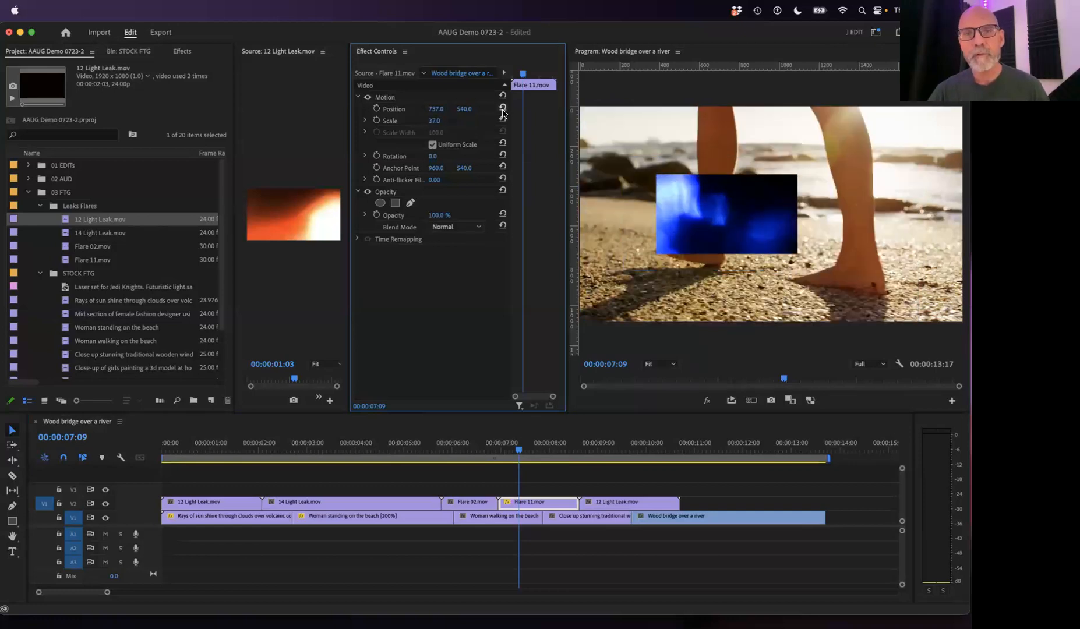
pyautogui.click(502, 107)
pyautogui.click(503, 121)
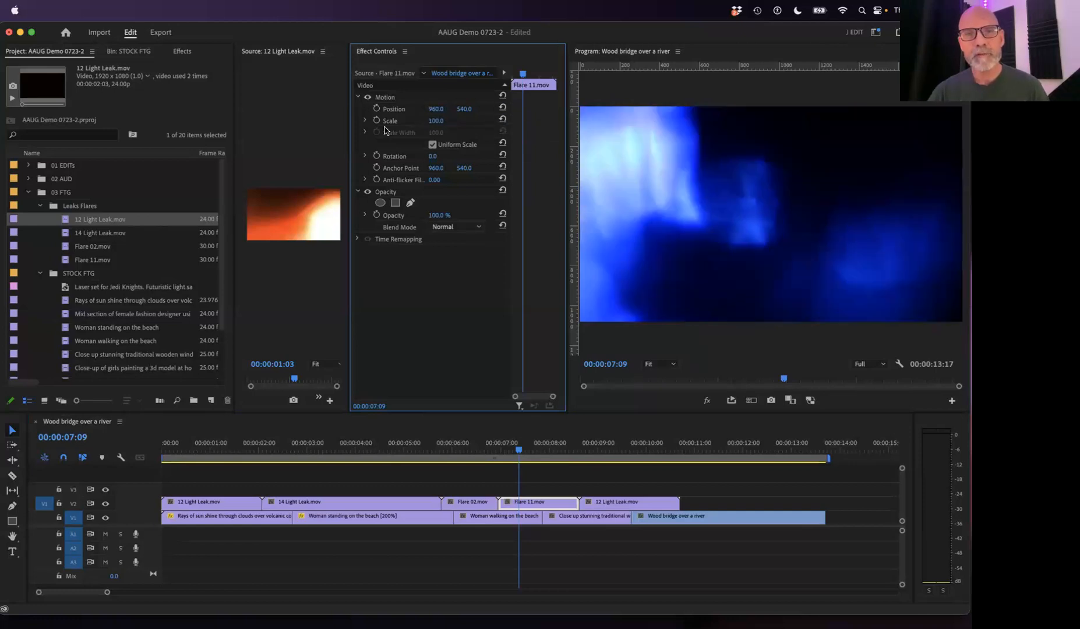
# Move Flare 11.mov freely within the Program monitor to about 932, 656, and reset its position.
pyautogui.click(743, 201)
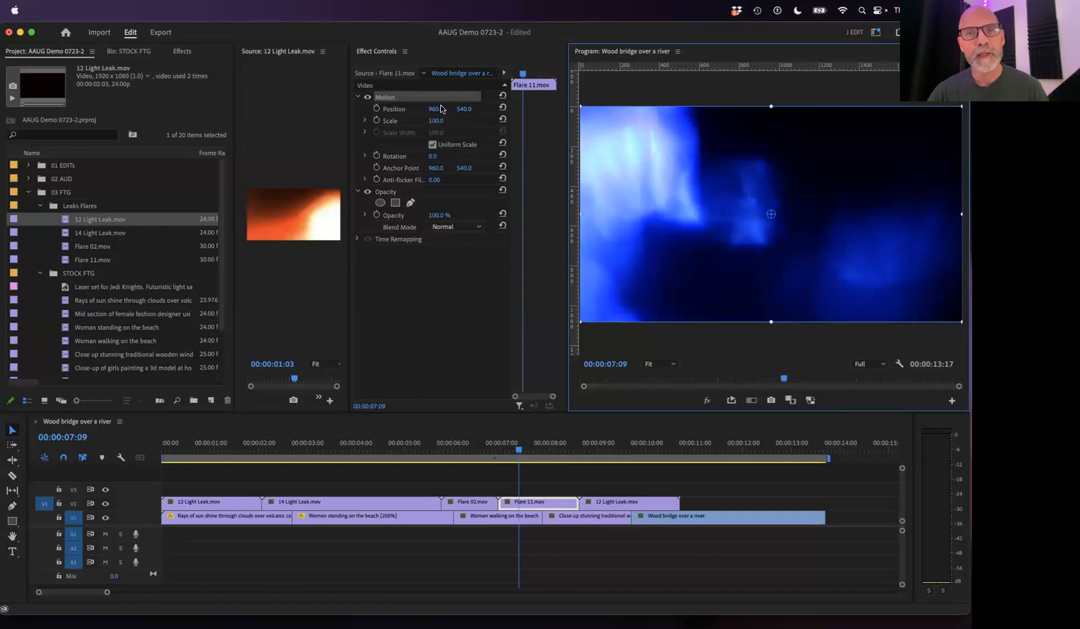
pyautogui.moveTo(661, 183); pyautogui.dragTo(680, 197)
pyautogui.moveTo(706, 147); pyautogui.dragTo(780, 173)
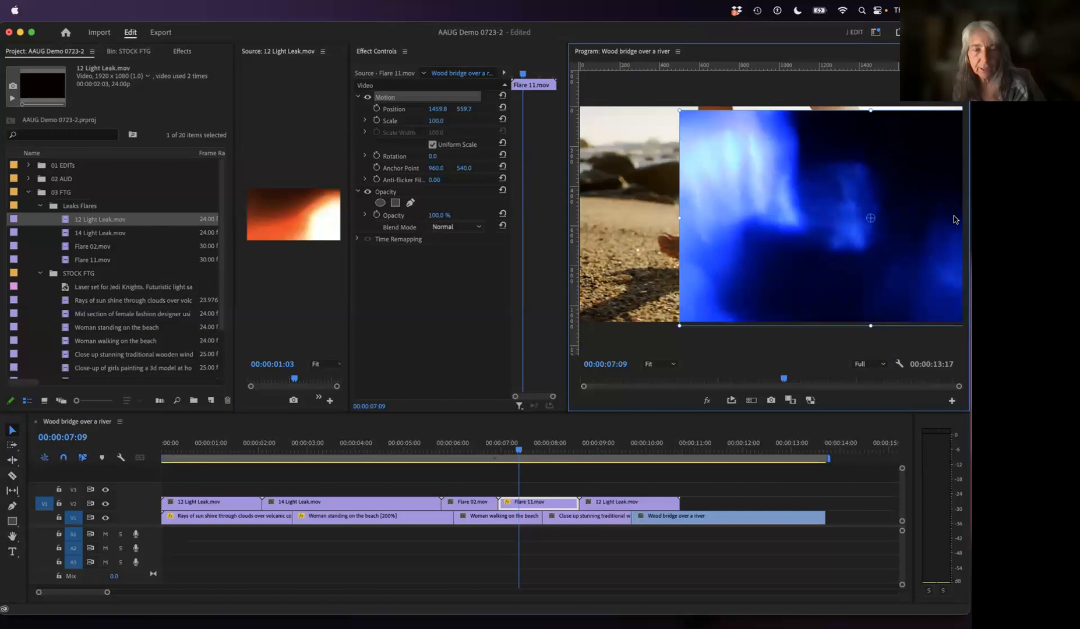
pyautogui.moveTo(699, 255); pyautogui.dragTo(613, 209)
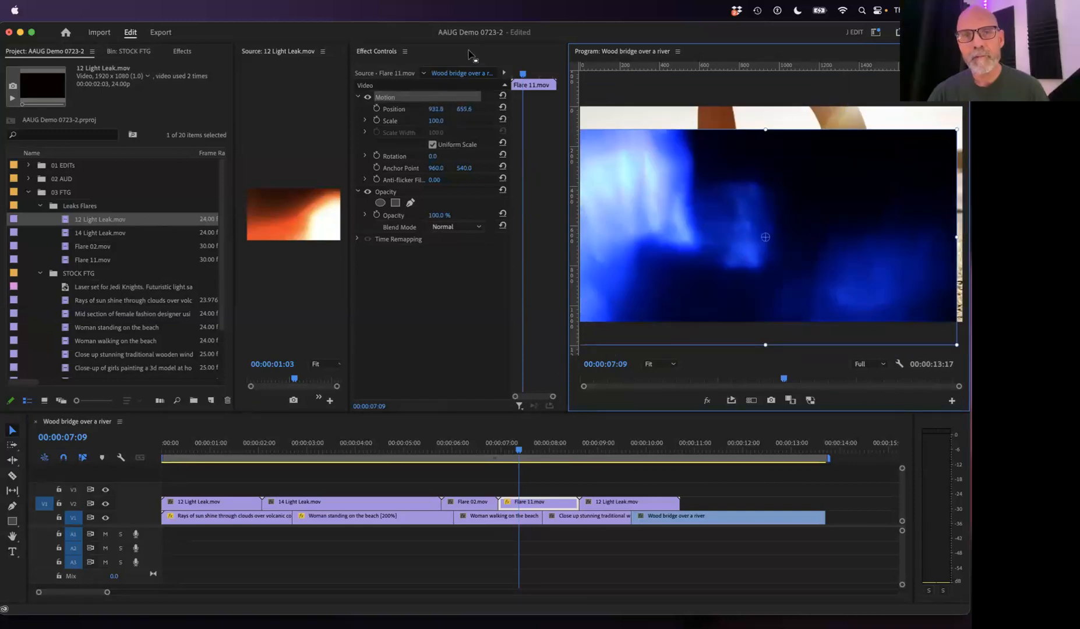
pyautogui.click(504, 107)
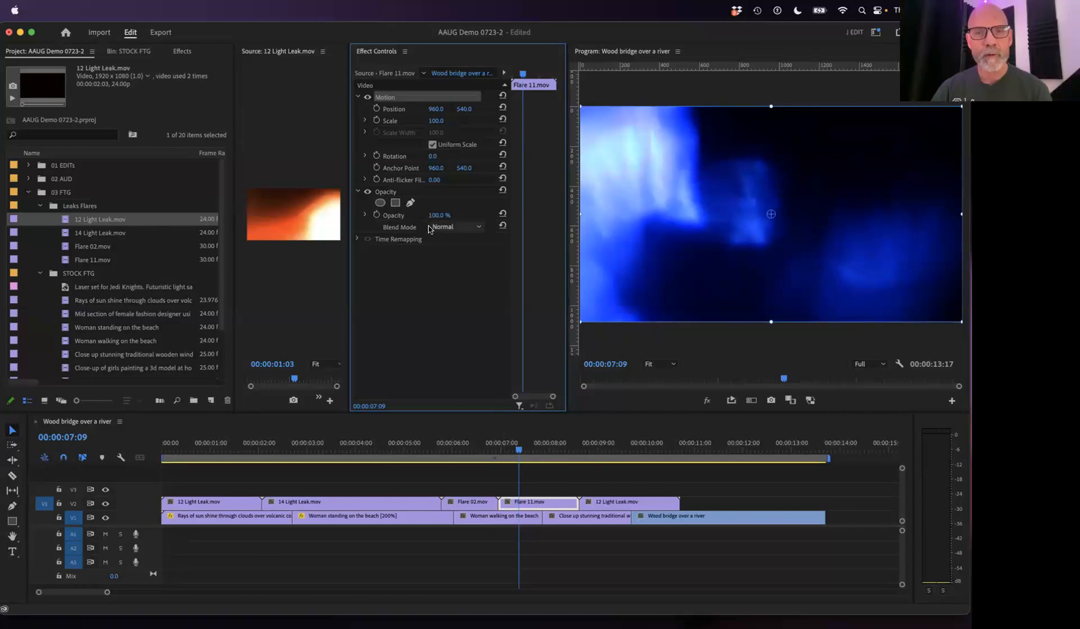
# Set the blend mode of Flare 11.mov to Linear Dodge (Add) and scrub the result to 00:00:07:14.
pyautogui.click(447, 227)
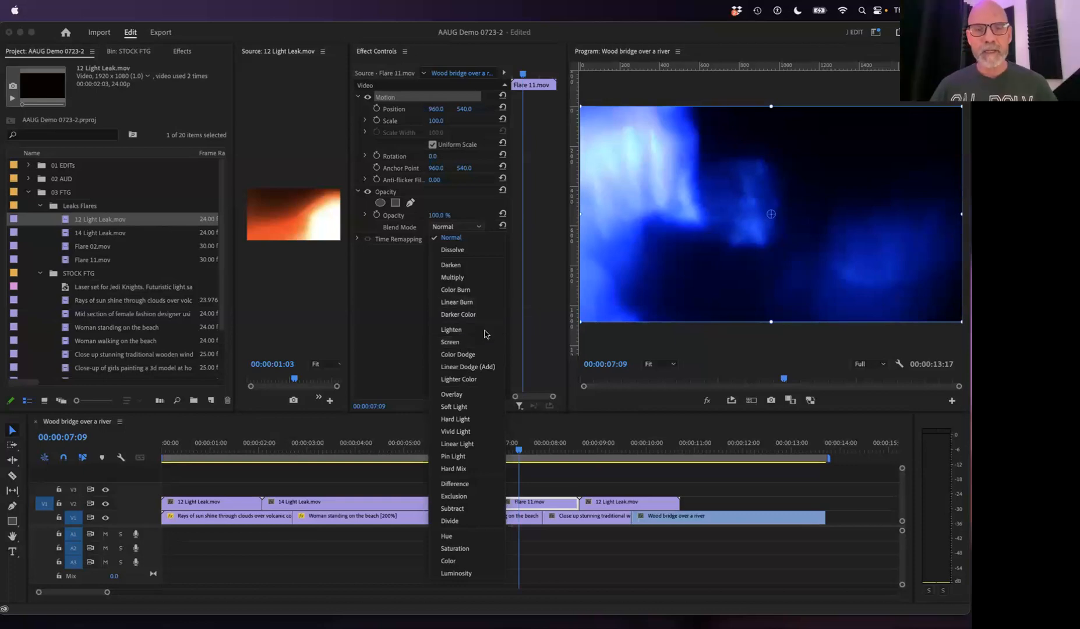
pyautogui.click(468, 367)
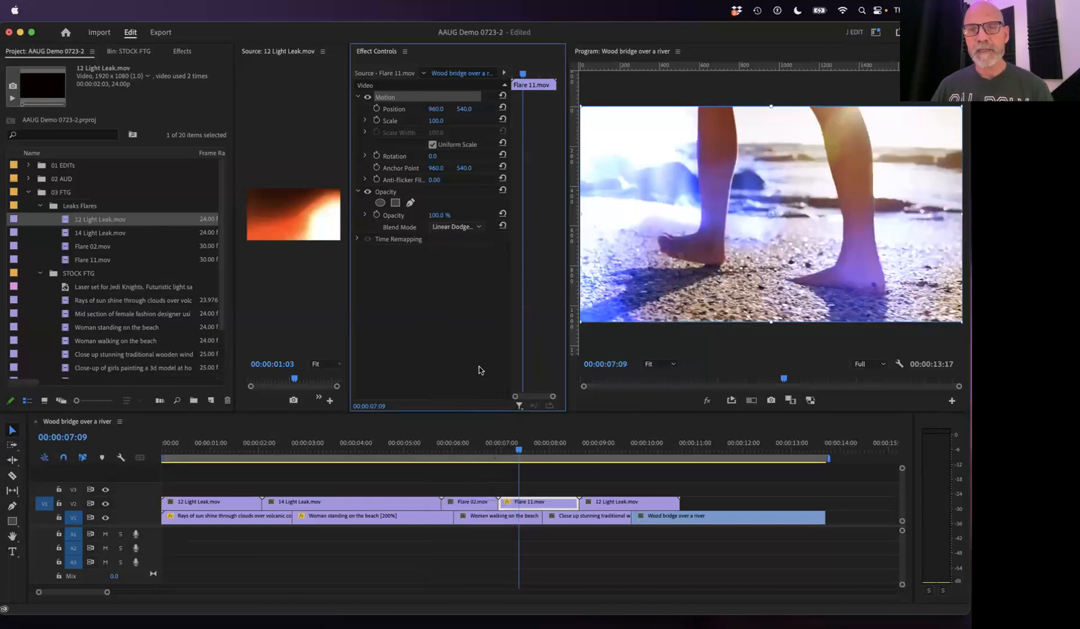
pyautogui.moveTo(518, 449)
pyautogui.mouseDown()
pyautogui.moveTo(497, 453)
pyautogui.moveTo(571, 449)
pyautogui.moveTo(483, 461)
pyautogui.moveTo(523, 429)
pyautogui.mouseUp()
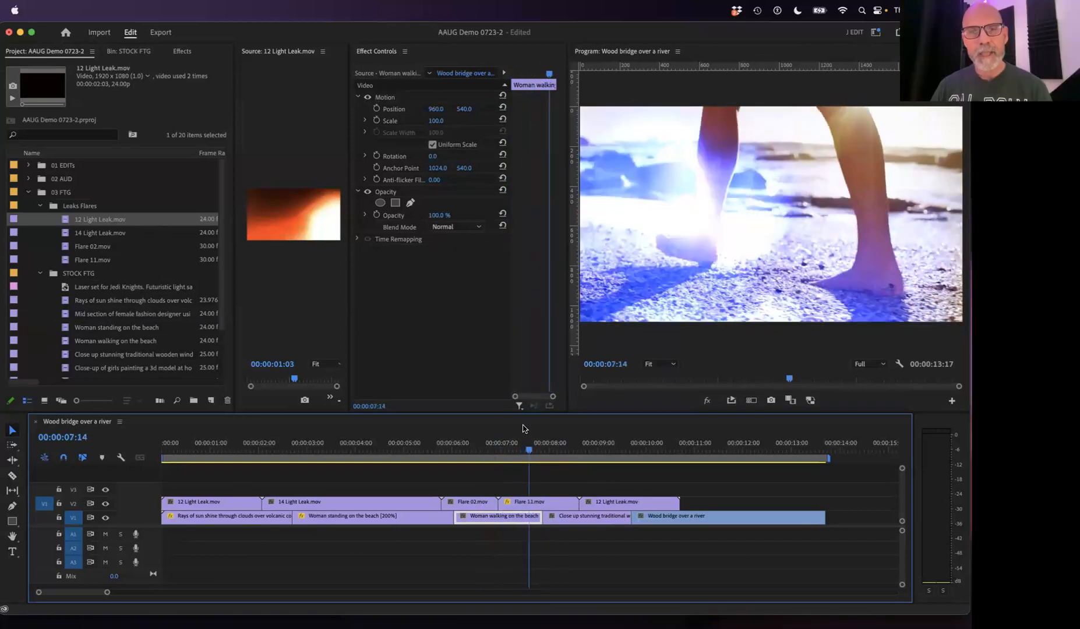
# Copy the Opacity effect of Flare 11.mov and paste it onto all the light leak and flare clips on V2.
pyautogui.click(382, 198)
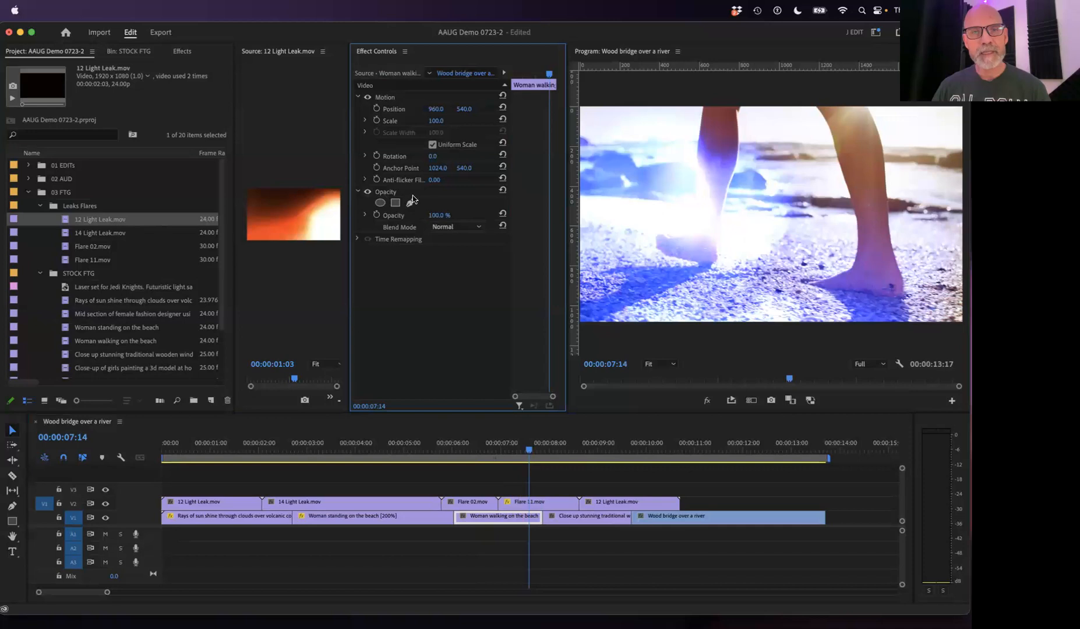
pyautogui.click(391, 194)
pyautogui.click(537, 506)
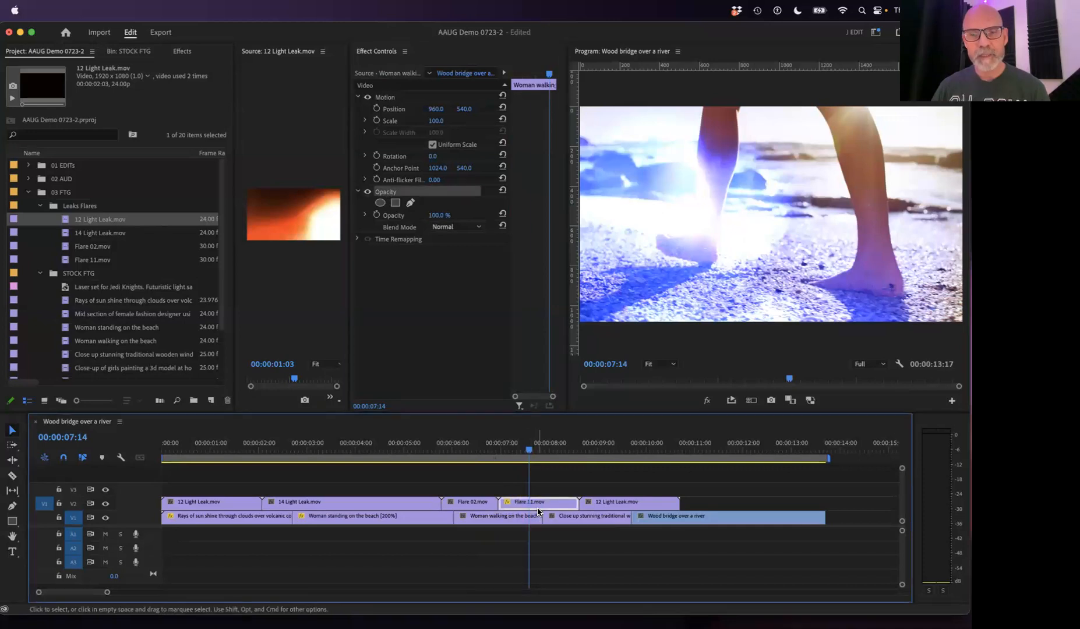
pyautogui.click(390, 194)
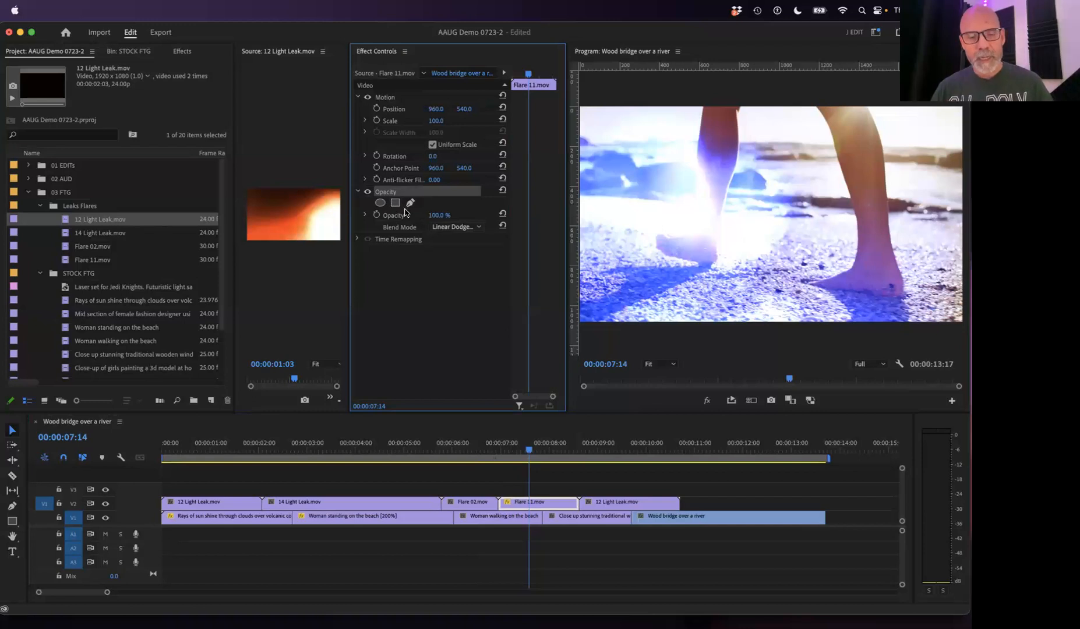
pyautogui.moveTo(639, 487); pyautogui.dragTo(96, 499)
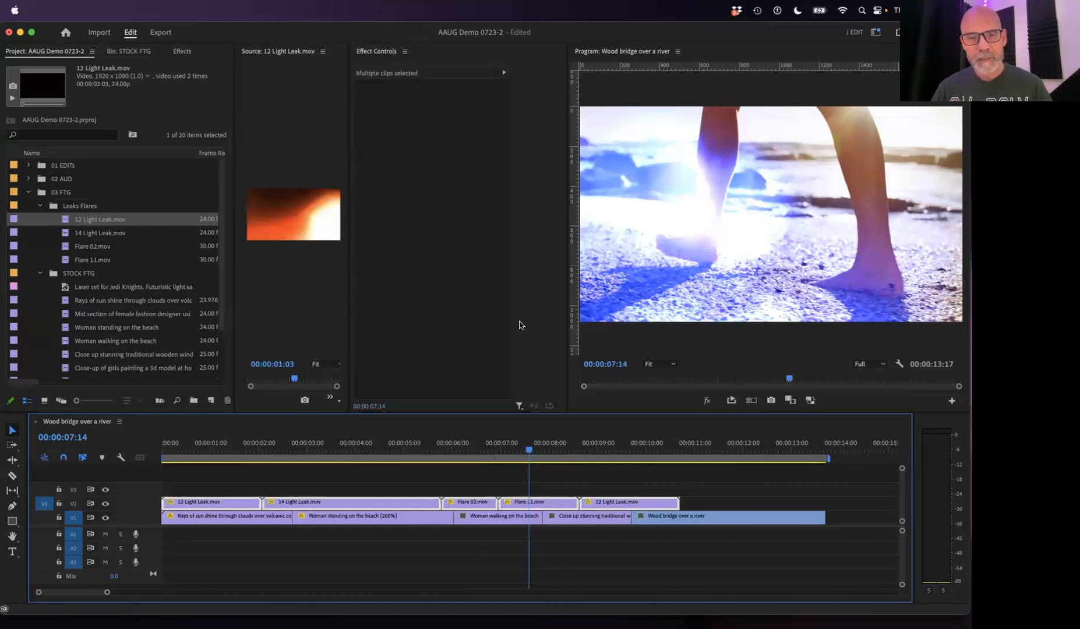
# Check the blend mode of 14 Light Leak.mov at 00:00:05:02 and play the sequence from its beginning.
pyautogui.moveTo(533, 451); pyautogui.dragTo(408, 450)
pyautogui.click(367, 497)
pyautogui.click(367, 506)
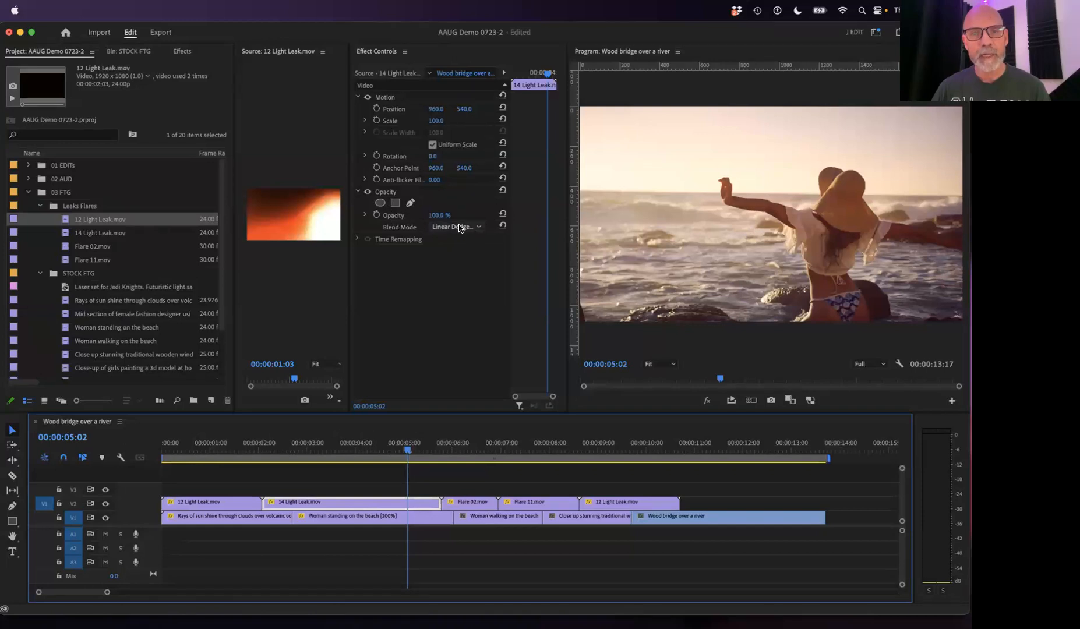
pyautogui.moveTo(411, 450); pyautogui.dragTo(166, 487)
pyautogui.press('space')
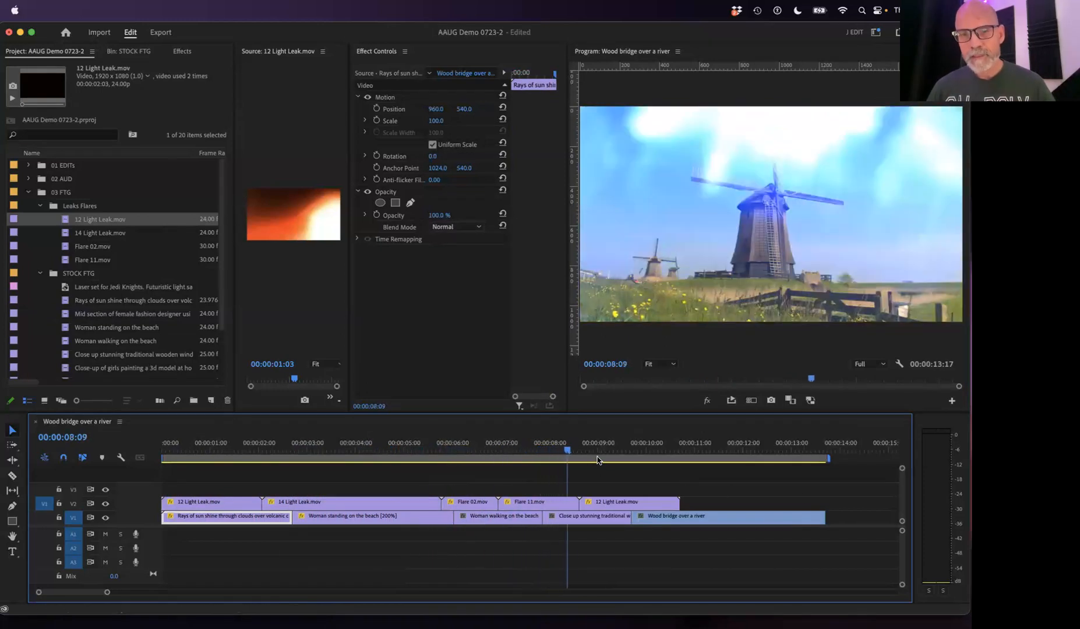
# Trim the end of the Wood bridge over a river clip on V1 to align with the last light leak on V2.
pyautogui.click(784, 514)
pyautogui.moveTo(823, 517); pyautogui.dragTo(677, 522)
pyautogui.hotkey('shift', 'Left')
pyautogui.hotkey('shift', 'Left')
pyautogui.hotkey('shift', 'Left')
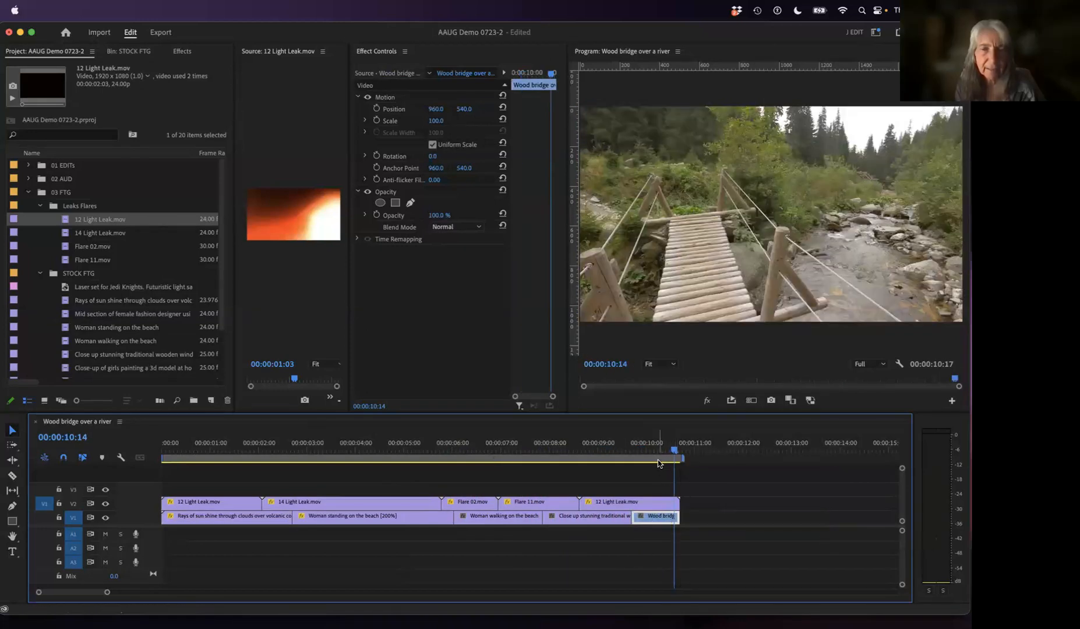
# Scrub the sequence through 00:00:01:09, 00:00:01:19 and 00:00:08:04 to review the light leaks, and return to the start.
pyautogui.moveTo(615, 461); pyautogui.dragTo(228, 580)
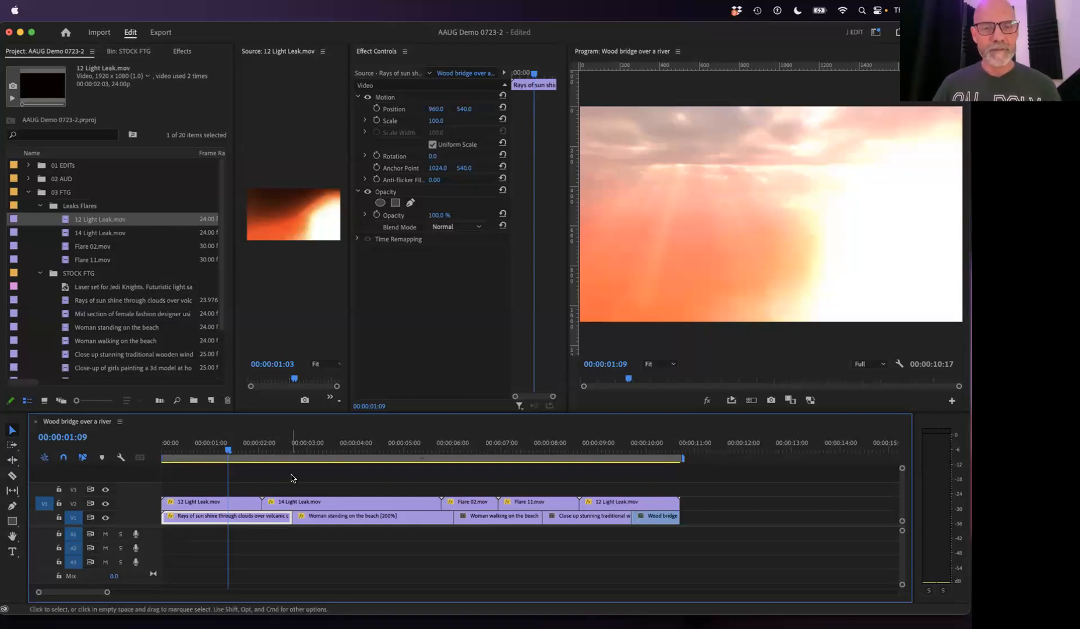
pyautogui.moveTo(229, 450); pyautogui.dragTo(248, 531)
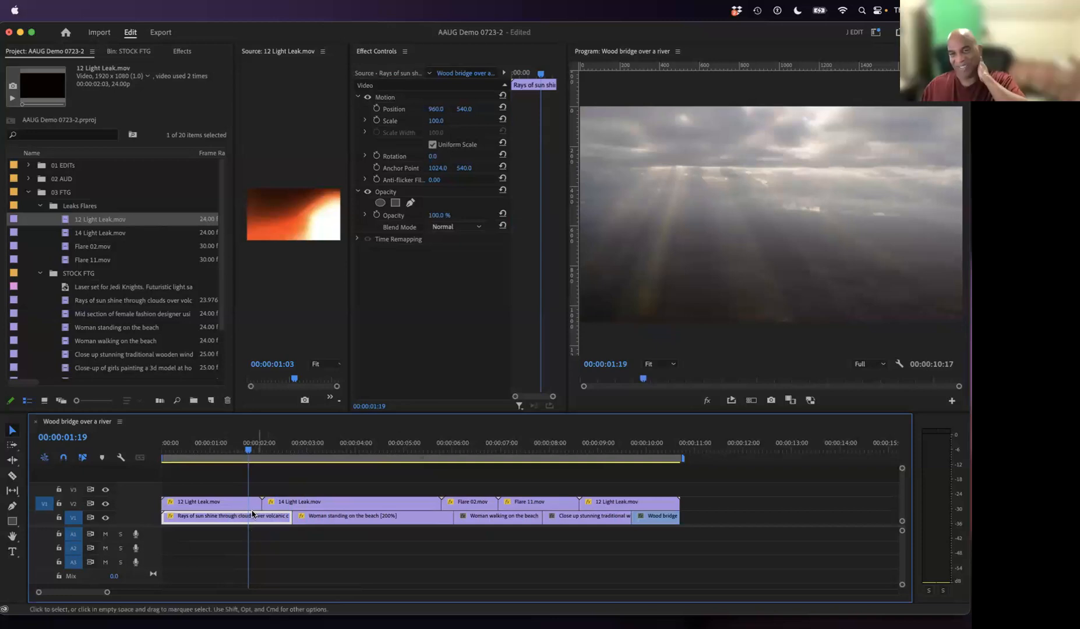
pyautogui.moveTo(257, 438); pyautogui.dragTo(557, 451)
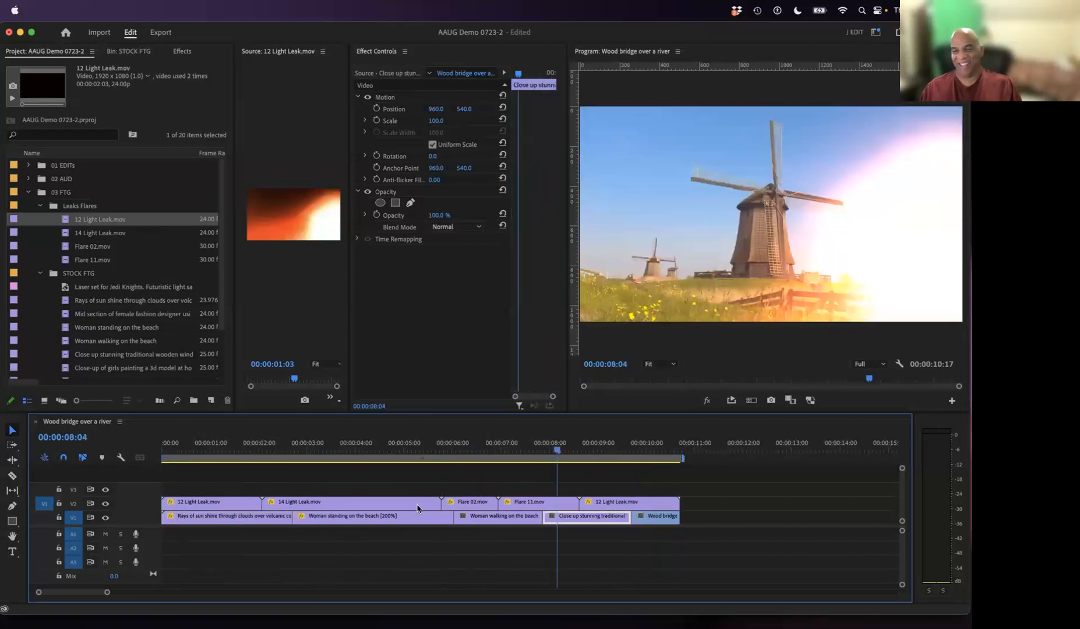
pyautogui.press('Home')
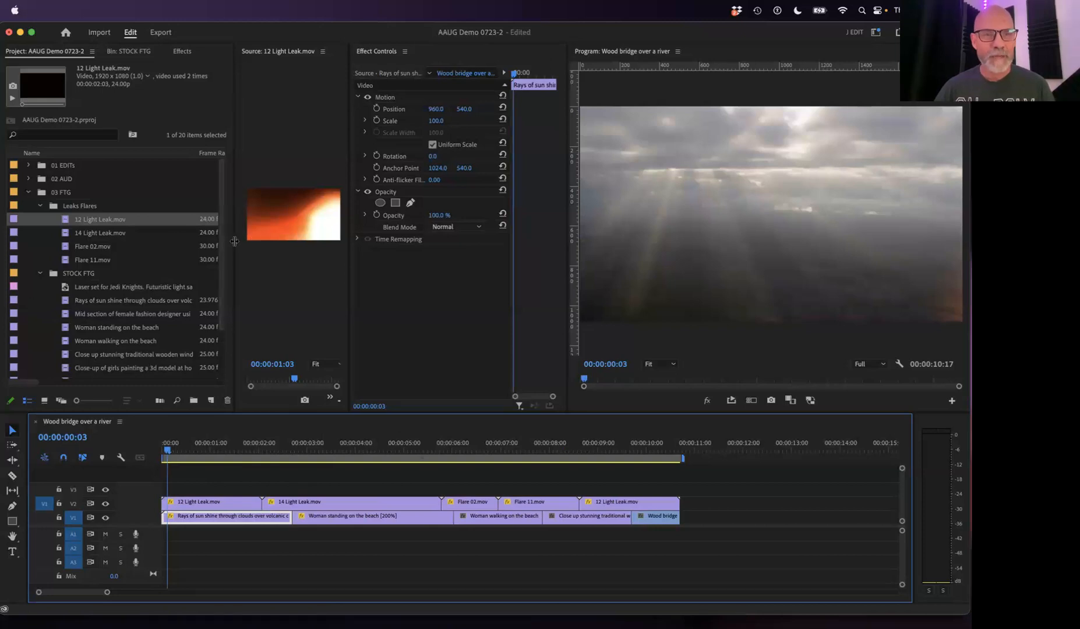
# Narrow the Project panel and enlarge the Program monitor, giving Effect Controls room beside the Source monitor.
pyautogui.moveTo(234, 243); pyautogui.dragTo(182, 251)
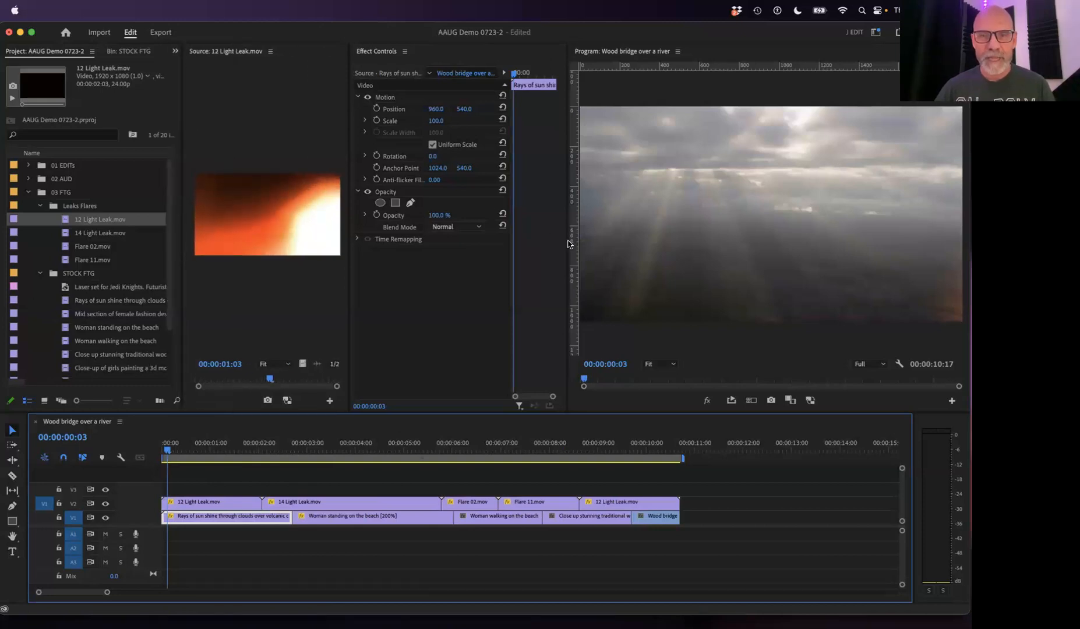
pyautogui.moveTo(569, 243); pyautogui.dragTo(501, 253)
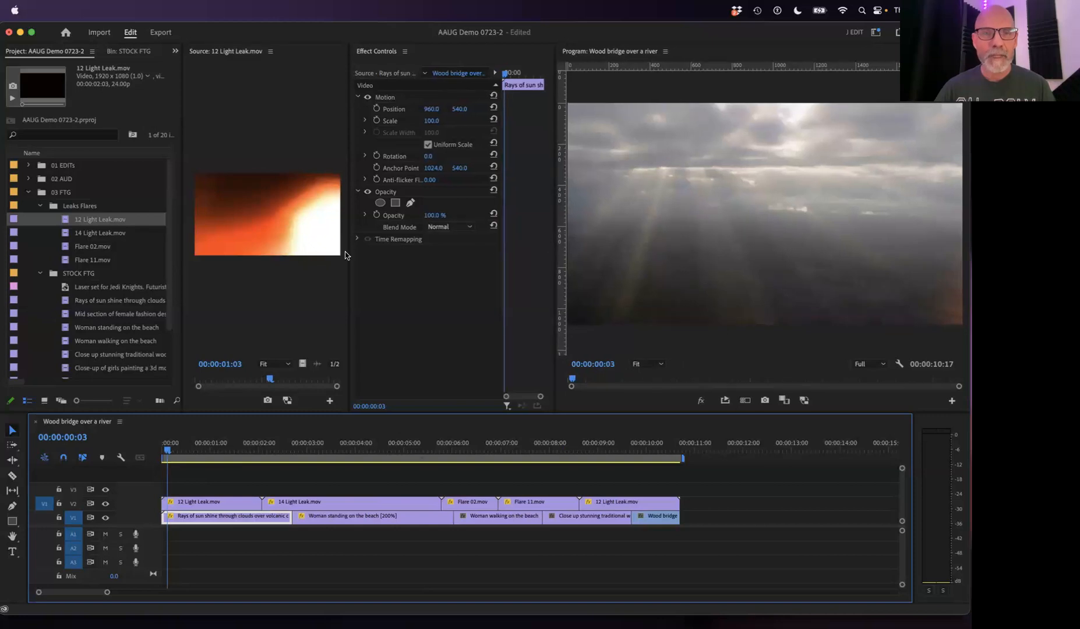
pyautogui.moveTo(349, 254); pyautogui.dragTo(332, 257)
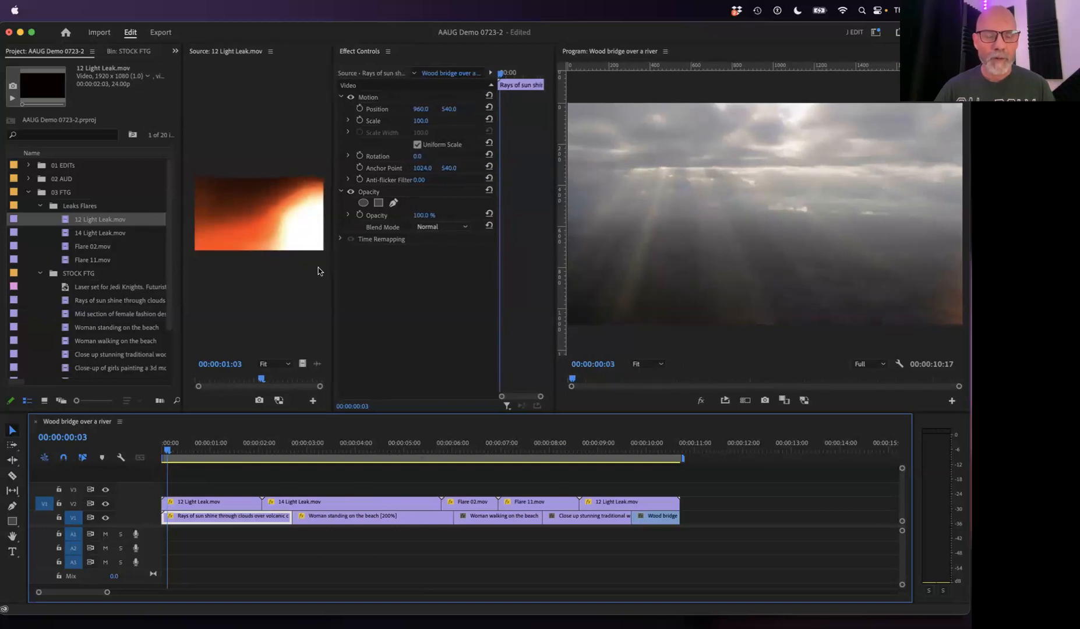
# Add a text graphic reading SUMMER at 00:00:00:00 and extend its V3 clip to the end of the sequence.
pyautogui.moveTo(204, 462); pyautogui.dragTo(122, 459)
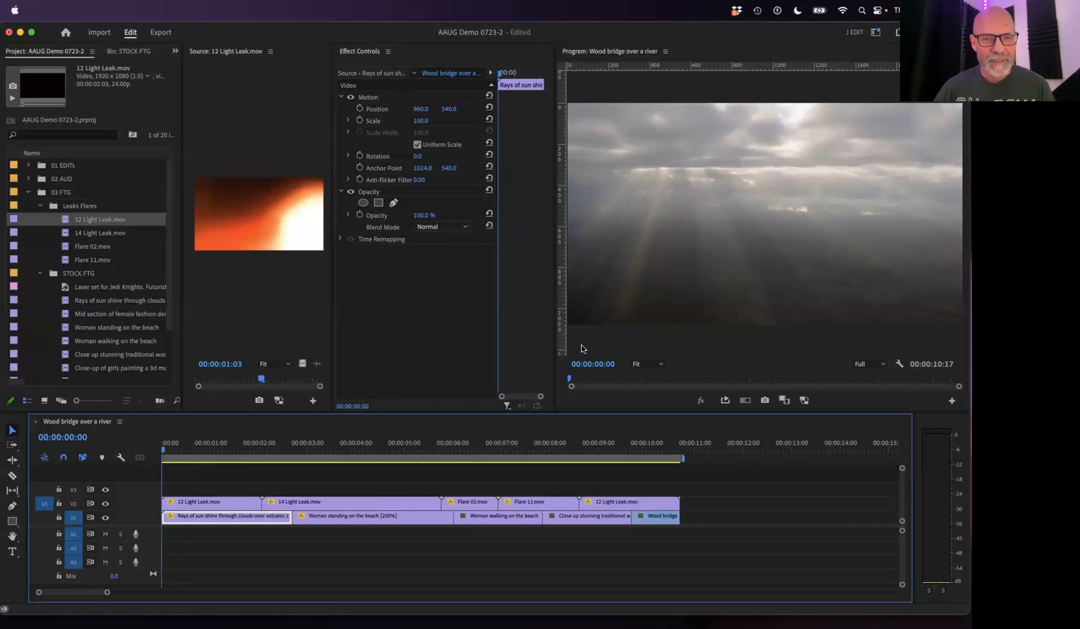
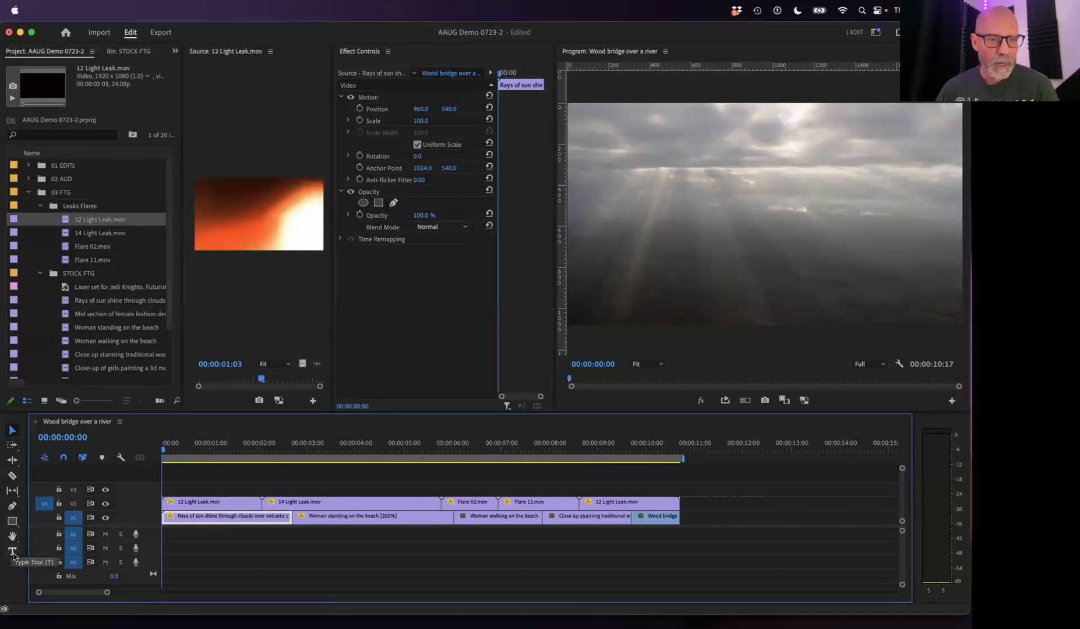
pyautogui.click(13, 554)
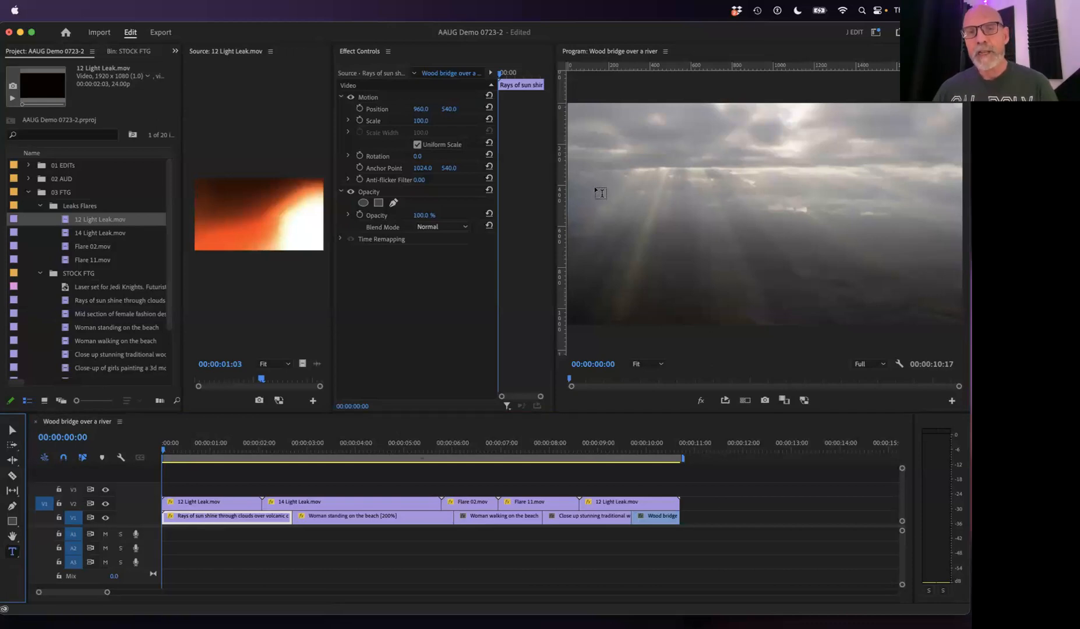
pyautogui.click(601, 204)
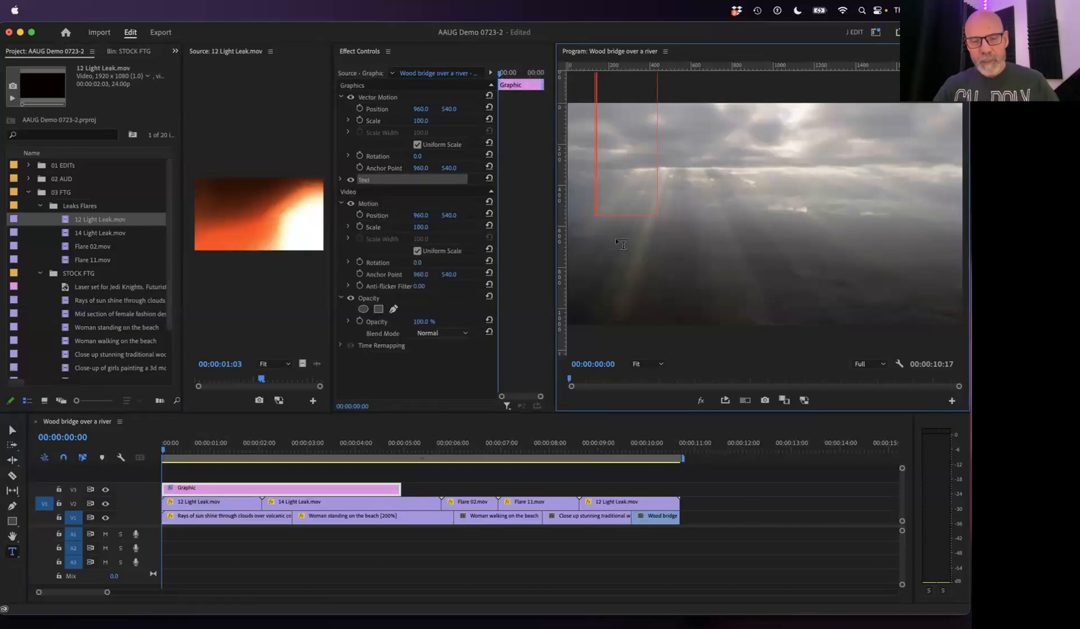
pyautogui.write('SUM')
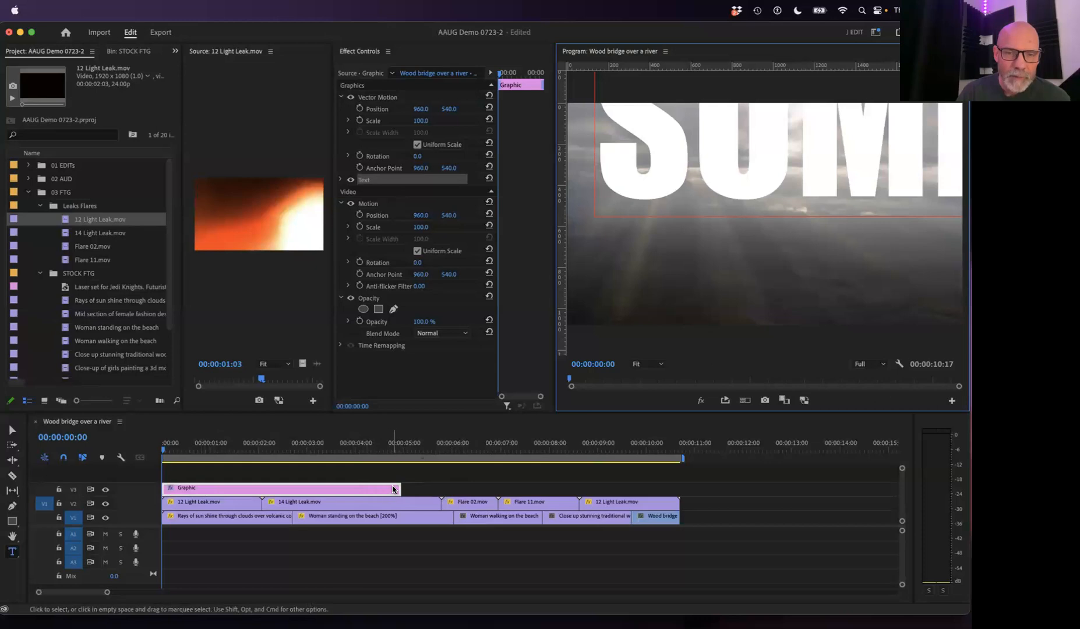
pyautogui.moveTo(399, 488); pyautogui.dragTo(680, 483)
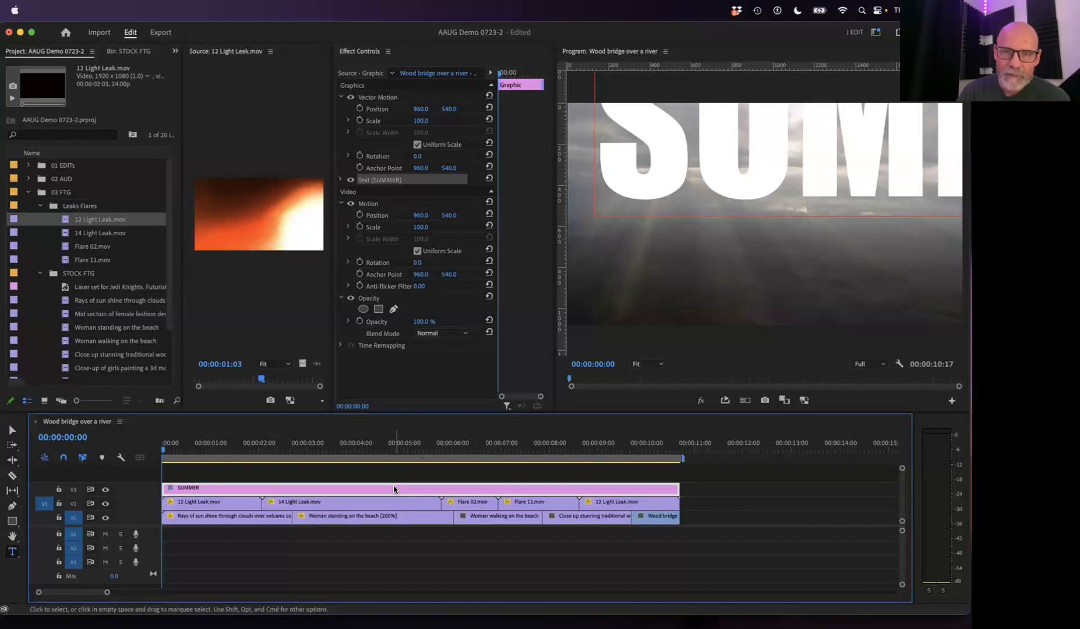
# Try to show Essential Graphics, switching to the Captions and Graphics workspace and back to J EDIT.
pyautogui.click(367, 13)
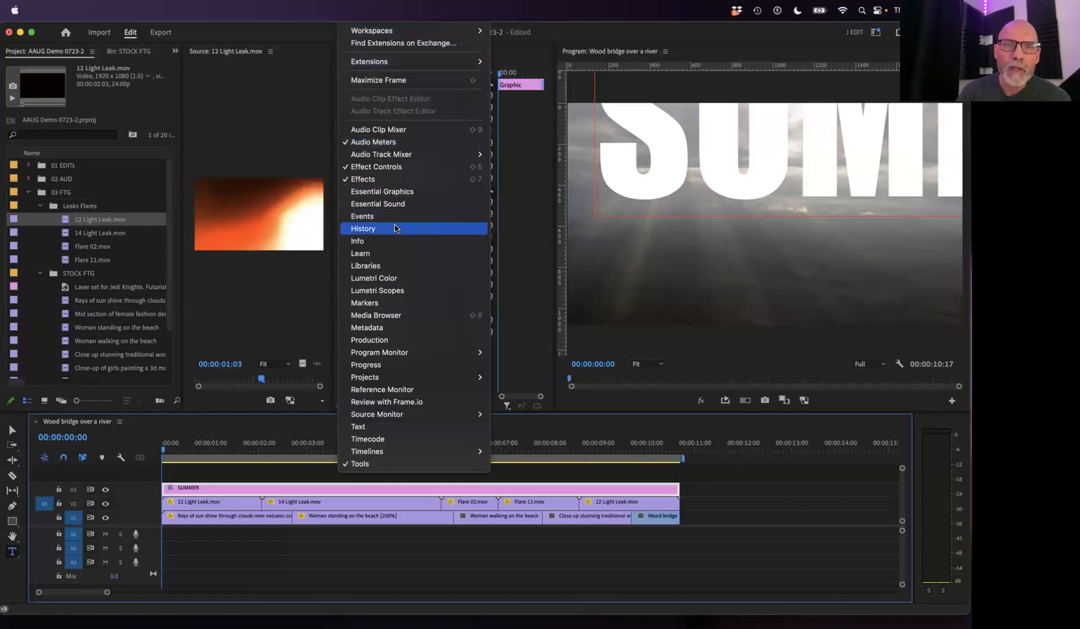
pyautogui.click(402, 197)
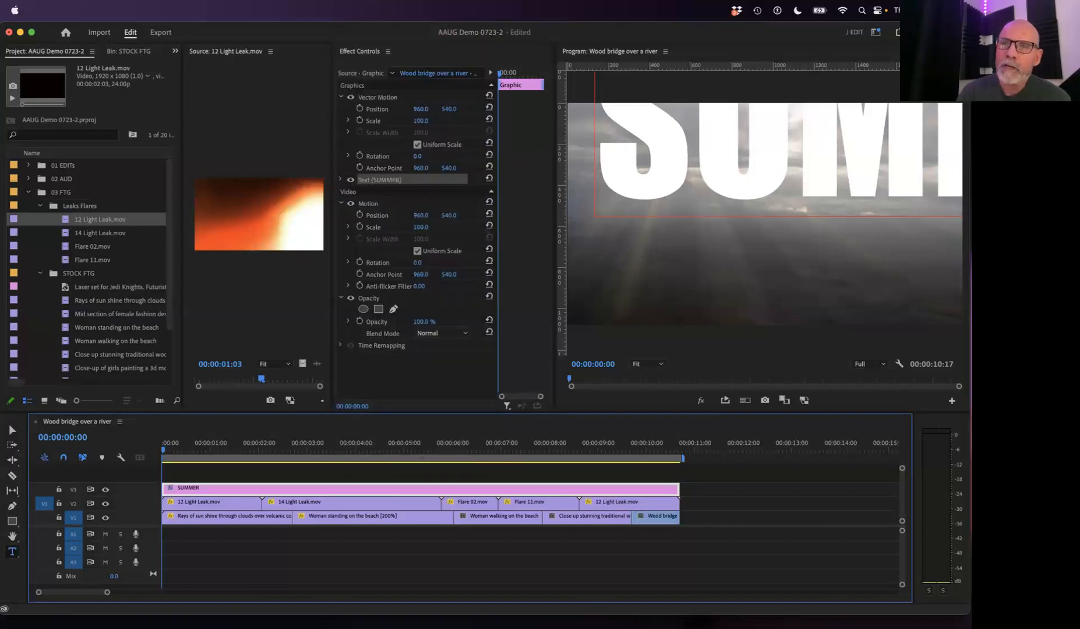
pyautogui.click(876, 33)
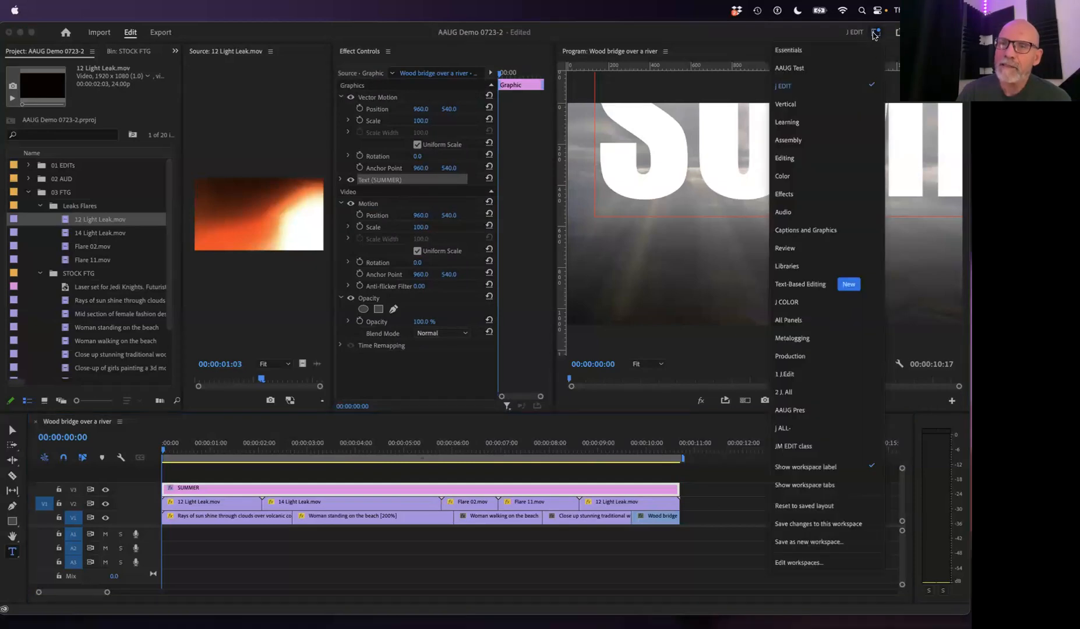
pyautogui.click(823, 231)
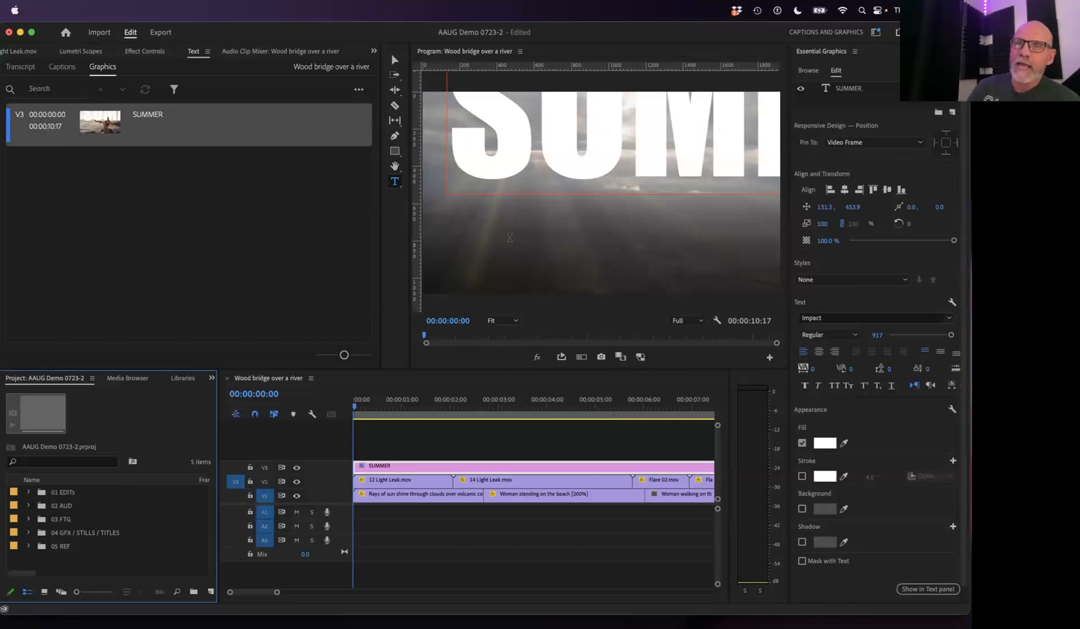
pyautogui.click(876, 32)
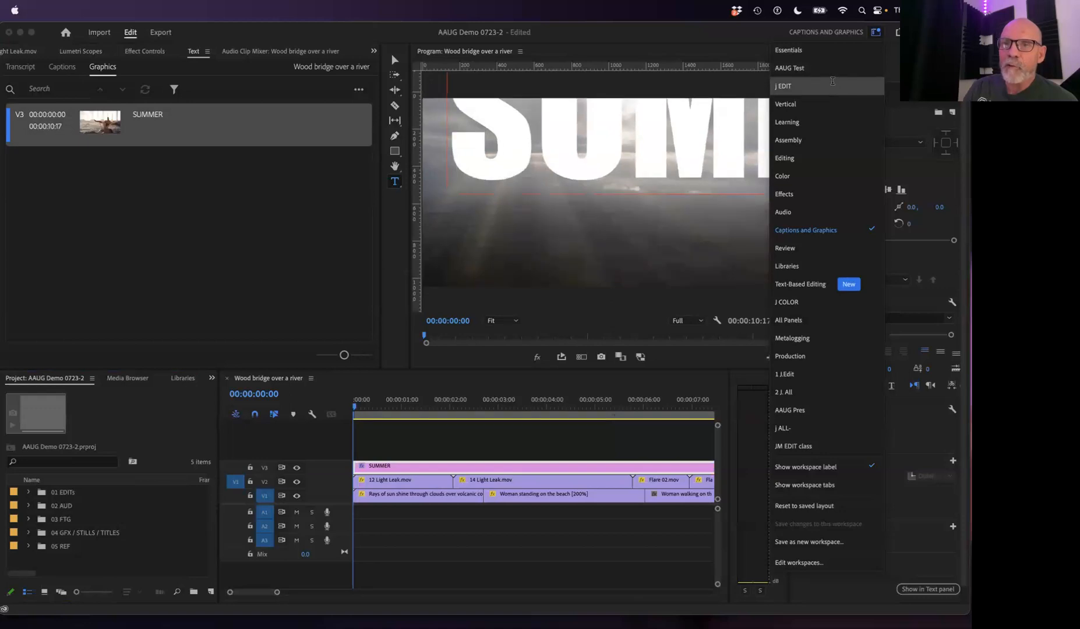
pyautogui.click(833, 86)
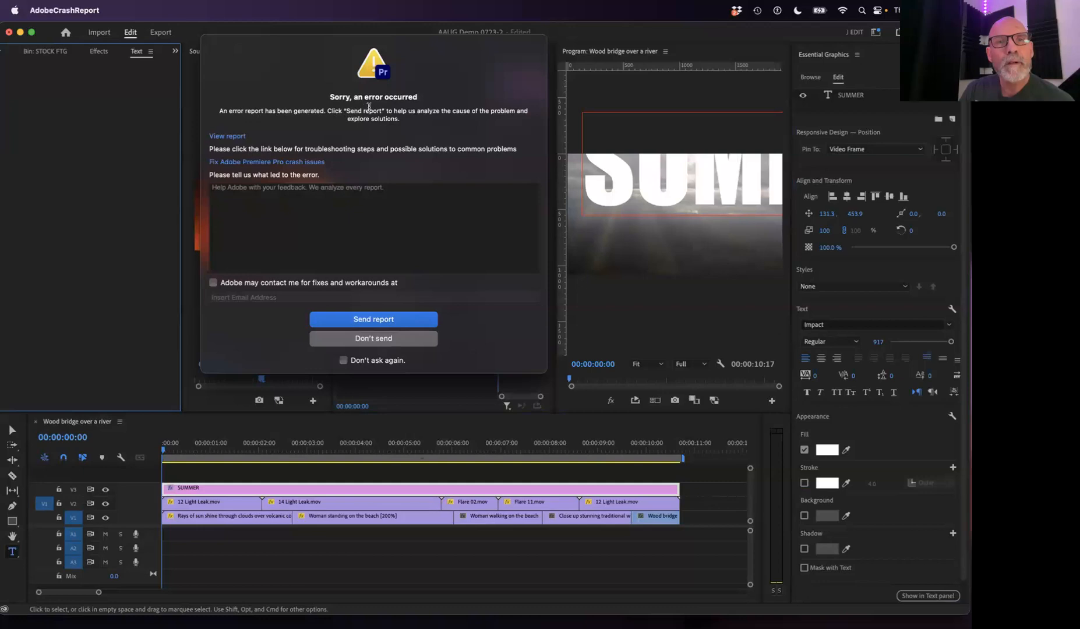
# Dismiss the crash report without sending it and relaunch Adobe Premiere Pro 2023.
pyautogui.click(387, 340)
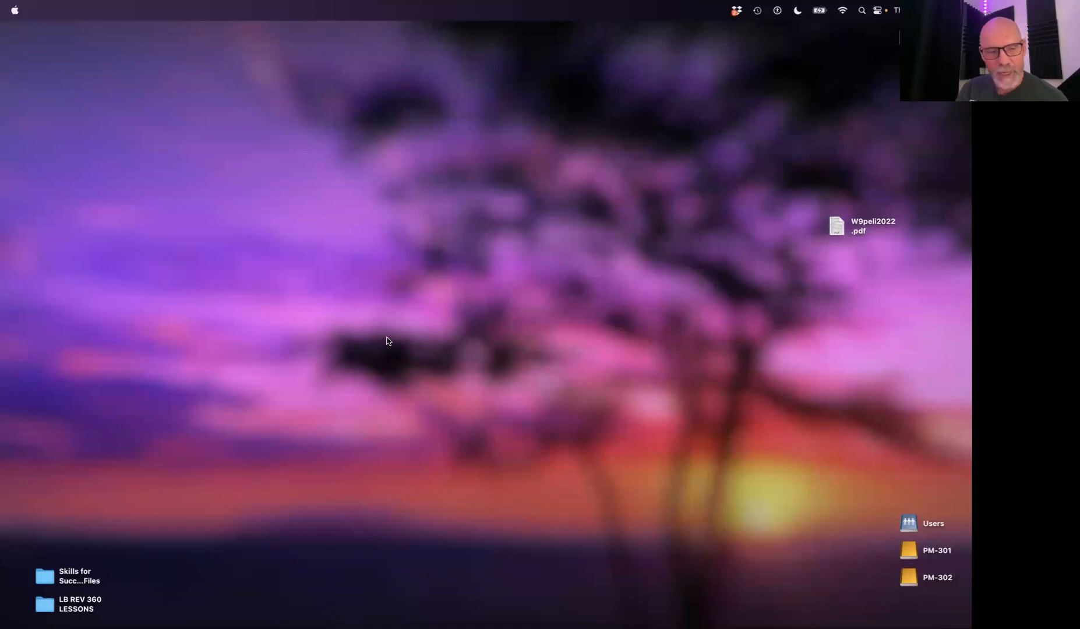
pyautogui.press('super+space')
pyautogui.write('prem')
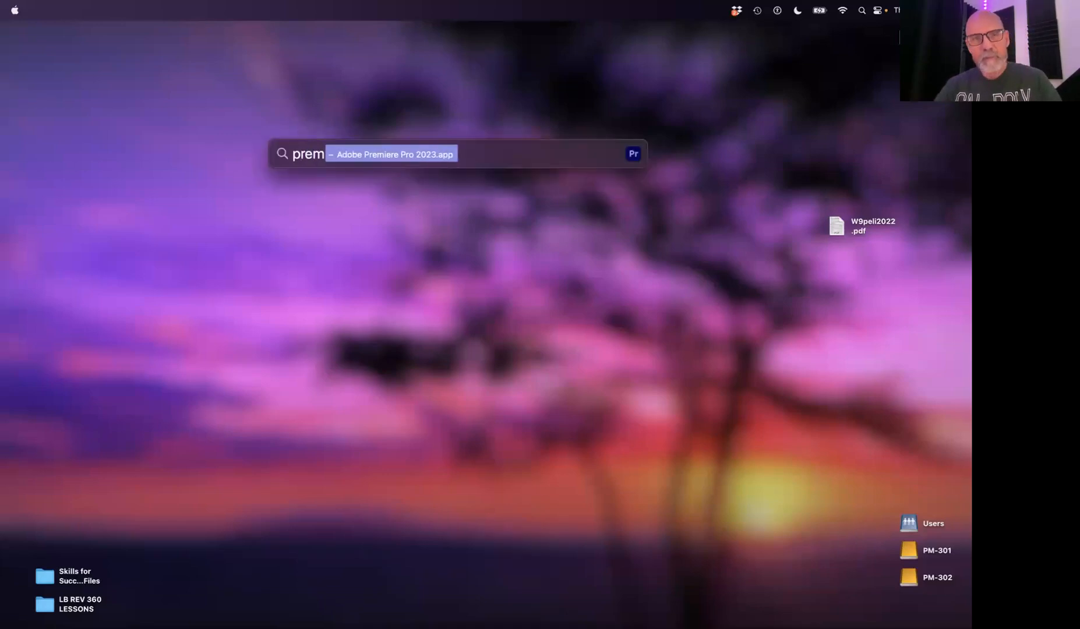
pyautogui.press('Return')
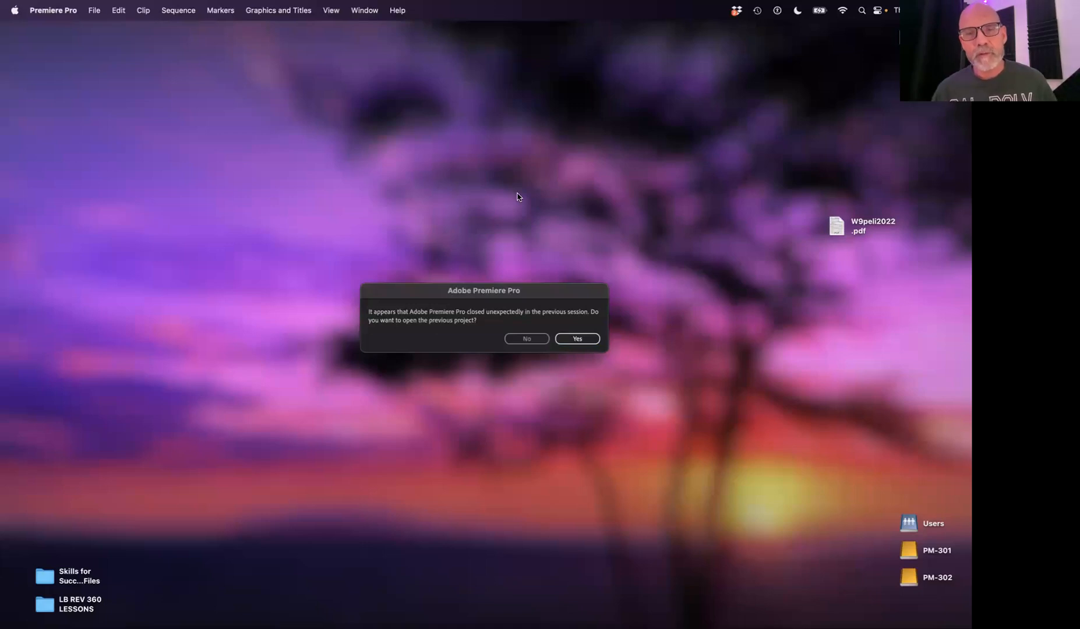
# Recover the previous project and save it as Copy of AAUG Demo 0723-2.prproj in the 01_PPRO folder.
pyautogui.click(585, 339)
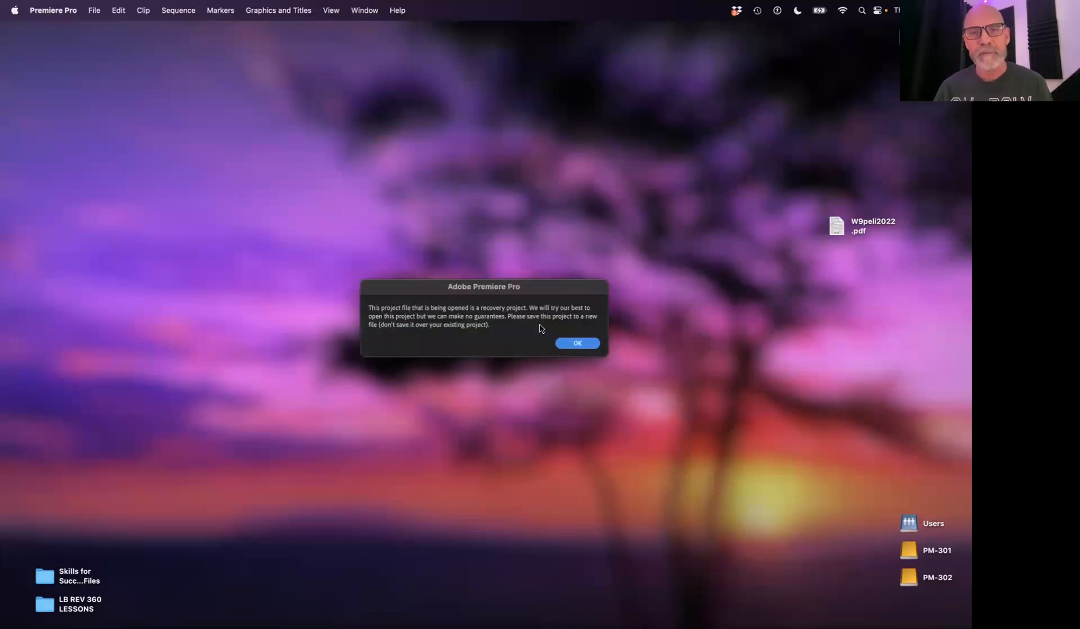
pyautogui.click(576, 345)
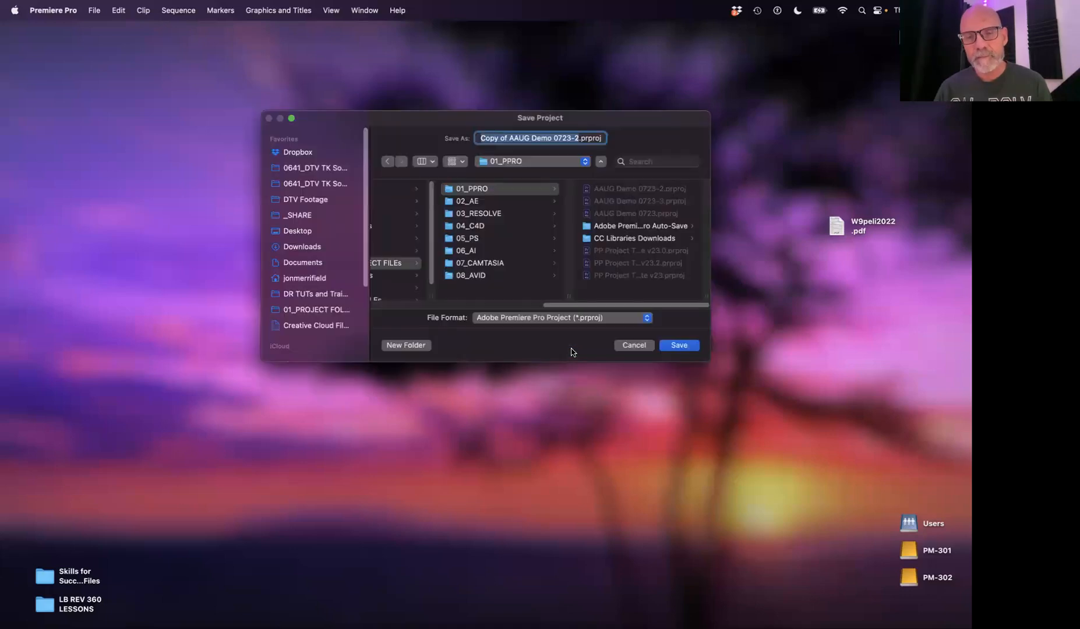
pyautogui.click(676, 347)
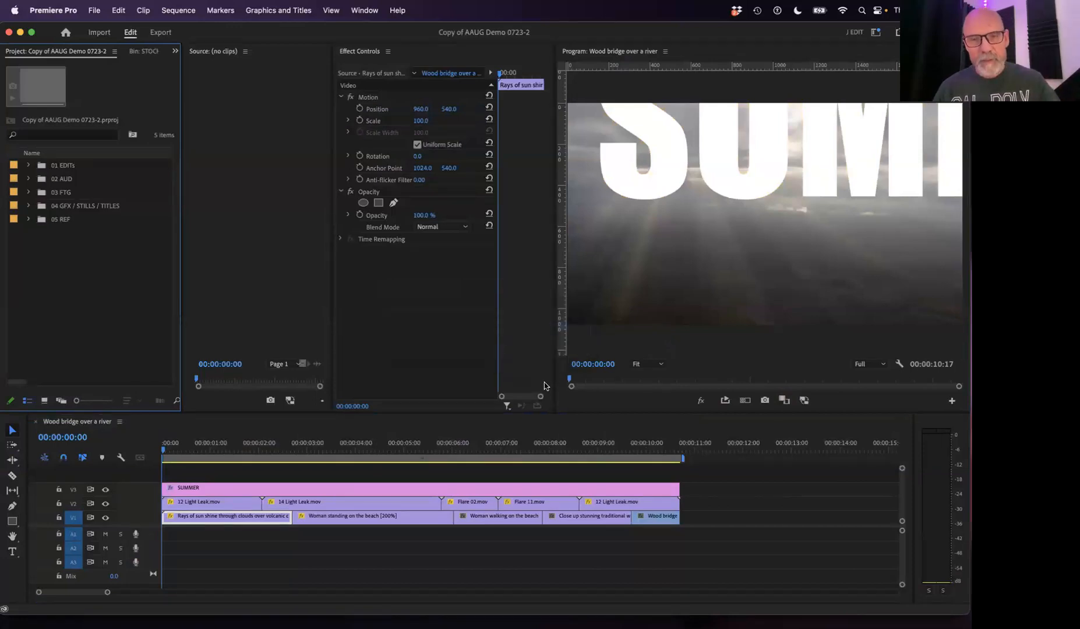
# Select the SUMMER graphic on V3, collapse the Project panel to a narrow strip, and enlarge the Program monitor.
pyautogui.click(345, 488)
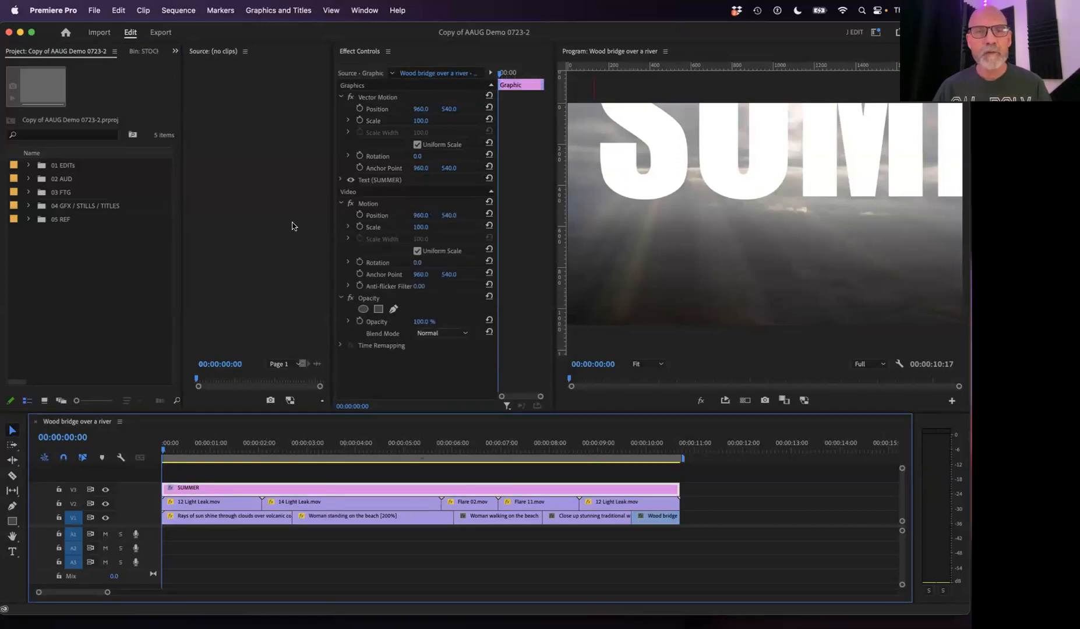
pyautogui.moveTo(329, 224); pyautogui.dragTo(2, 249)
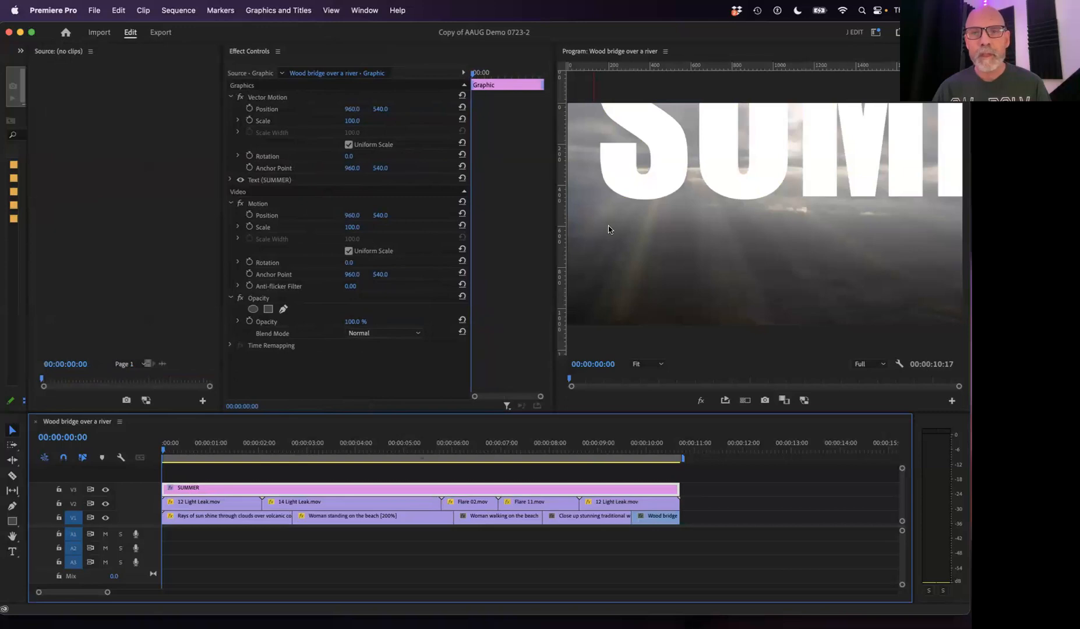
pyautogui.moveTo(554, 249); pyautogui.dragTo(507, 254)
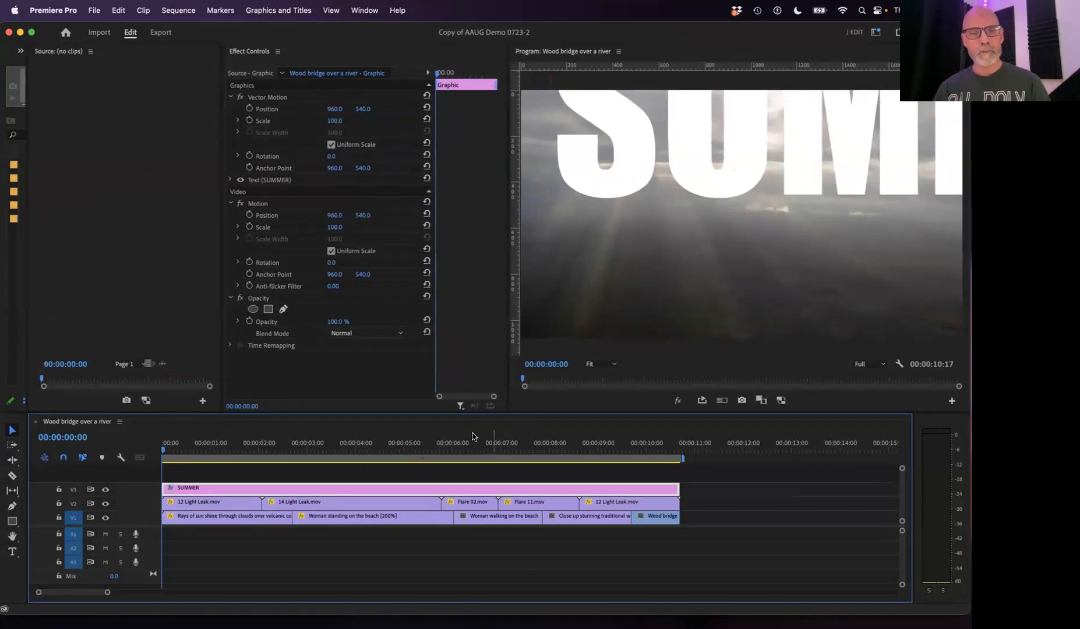
# Open the SUMMER text layer's properties in Essential Graphics and widen Effect Controls by shrinking the Source monitor.
pyautogui.doubleClick(357, 491)
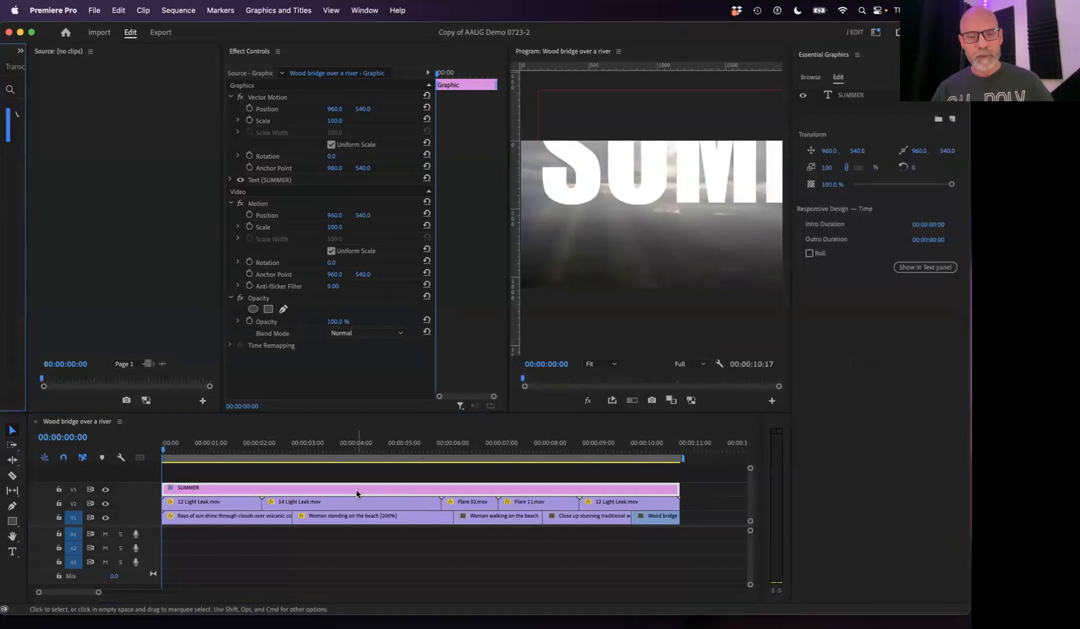
pyautogui.click(856, 95)
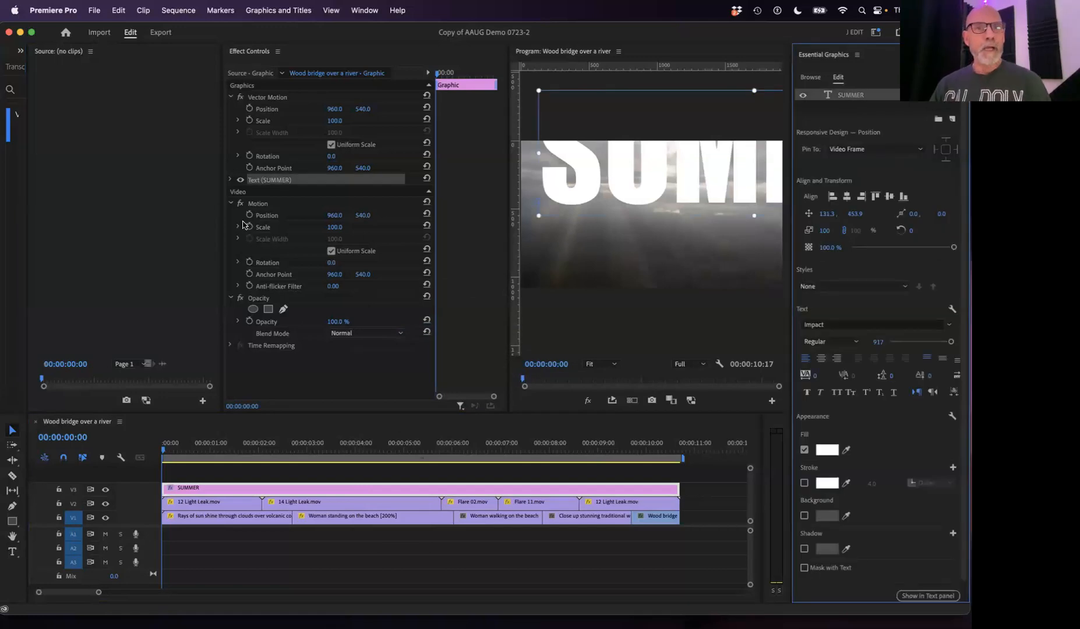
pyautogui.moveTo(222, 218); pyautogui.dragTo(90, 227)
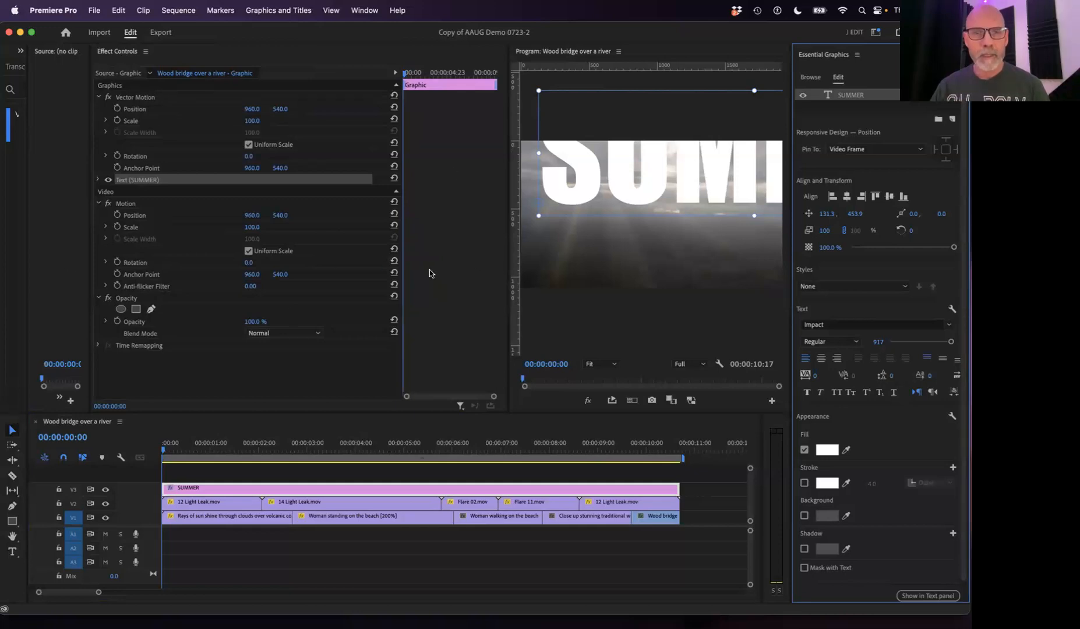
pyautogui.click(345, 279)
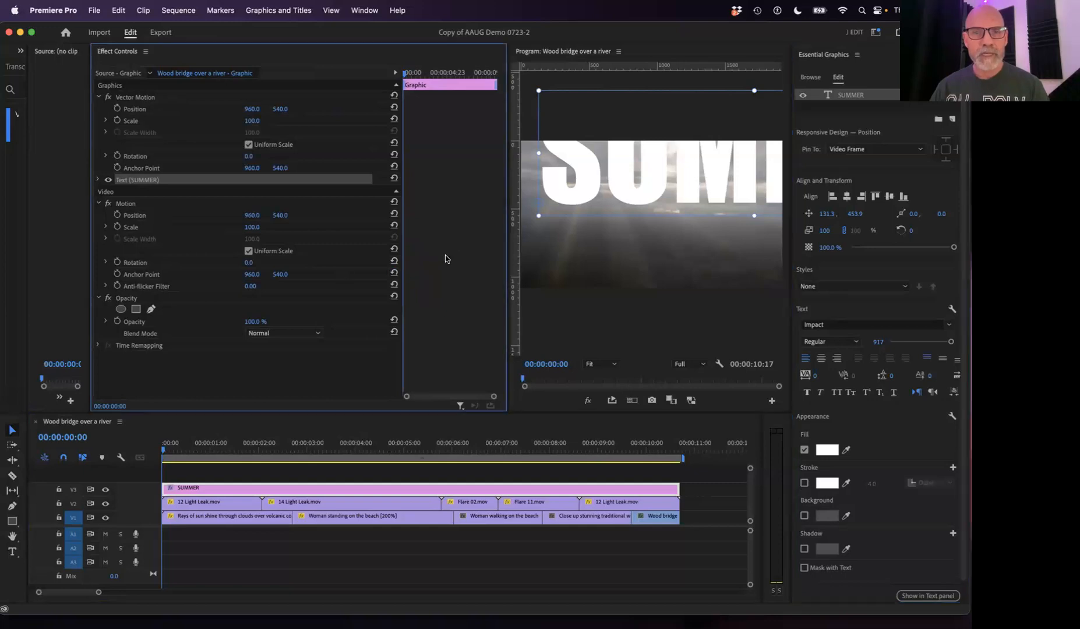
# Widen the keyframe area of Effect Controls and the Essential Graphics panel, then reselect the SUMMER text layer.
pyautogui.moveTo(404, 257); pyautogui.dragTo(334, 258)
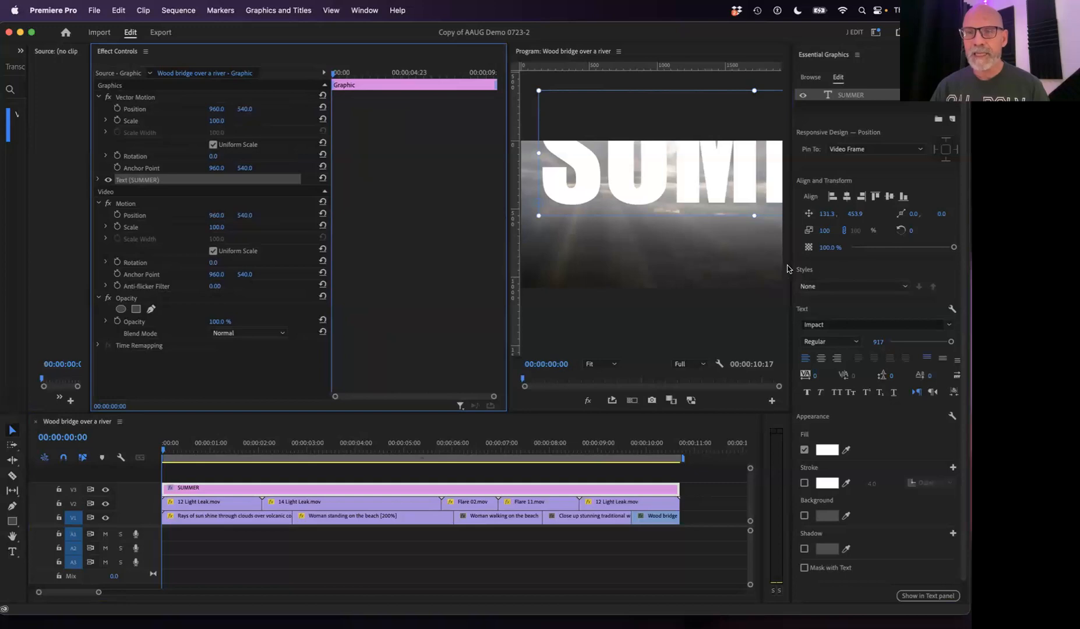
pyautogui.moveTo(787, 268); pyautogui.dragTo(770, 269)
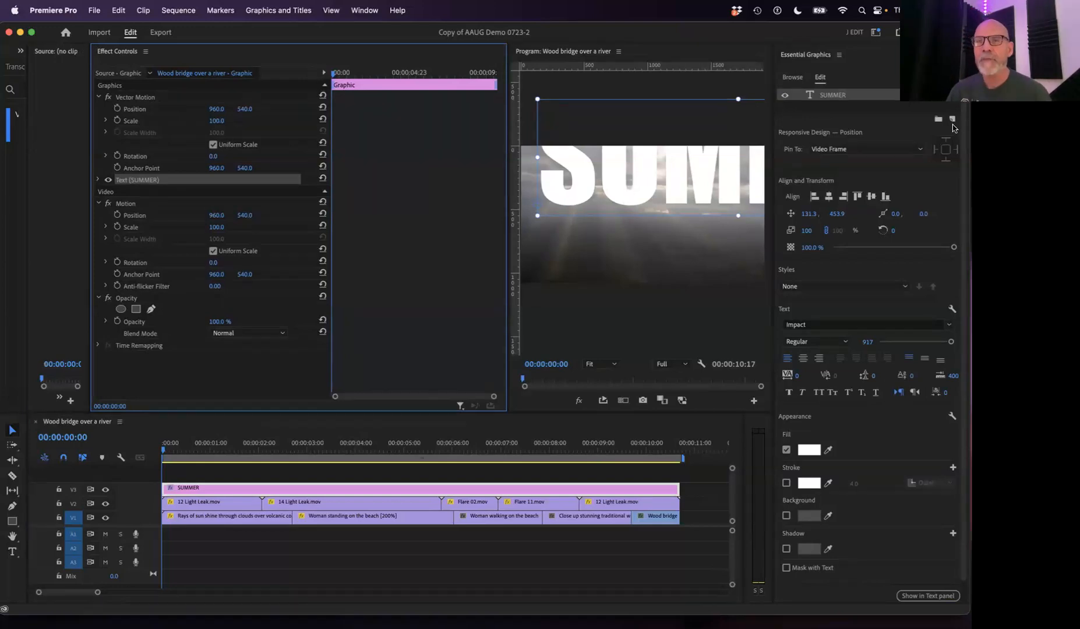
pyautogui.click(842, 102)
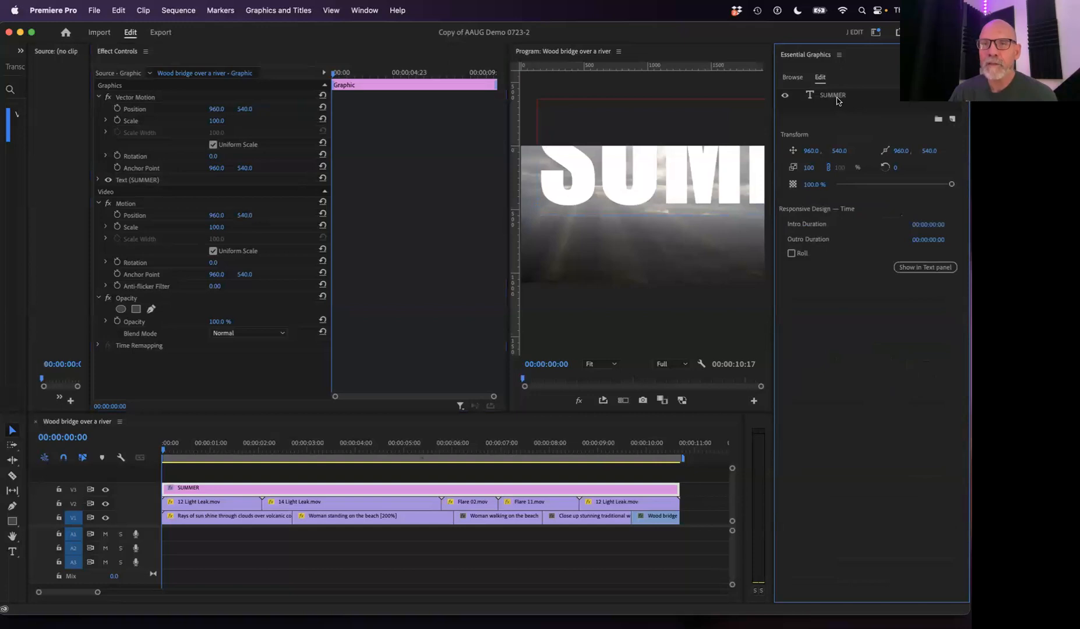
pyautogui.click(837, 98)
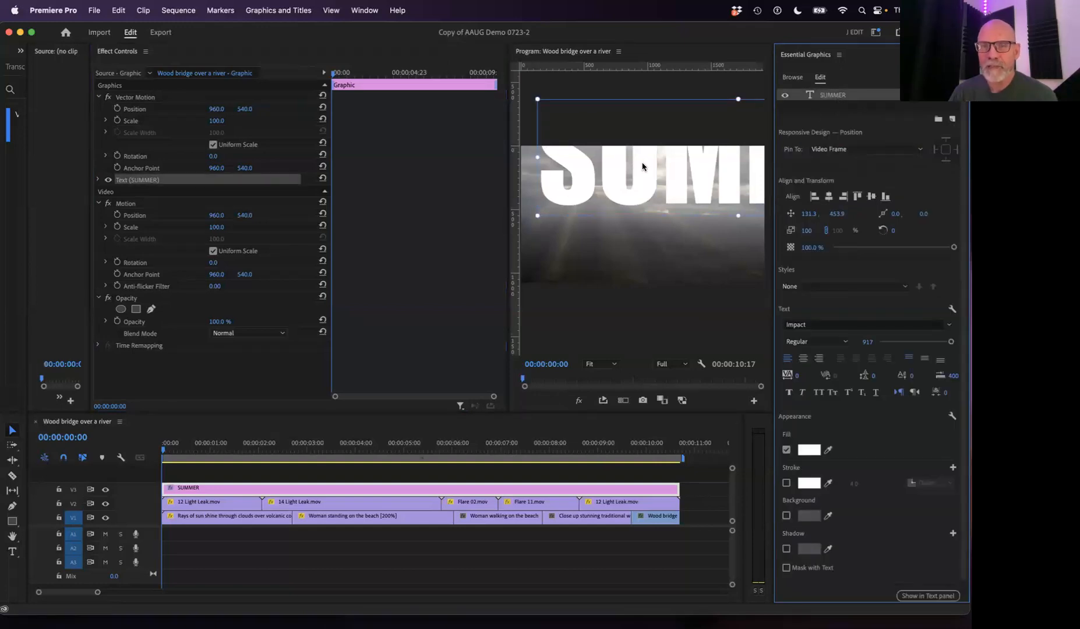
# Center-align the SUMMER text across the frame and move its anchor point to the middle of the letters.
pyautogui.moveTo(648, 176); pyautogui.dragTo(645, 227)
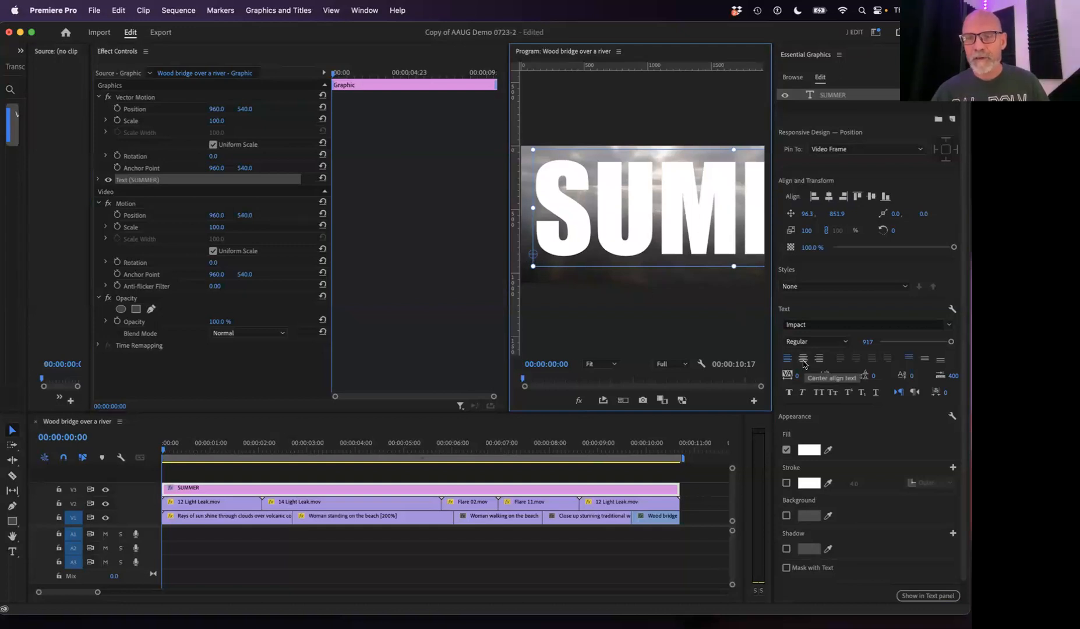
pyautogui.click(803, 359)
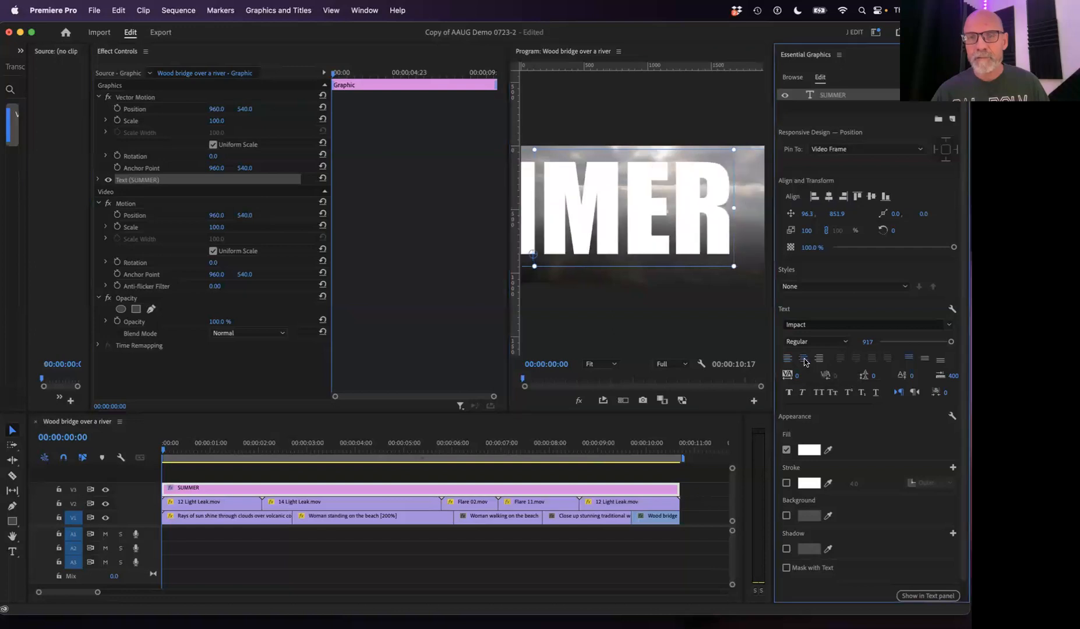
pyautogui.click(599, 229)
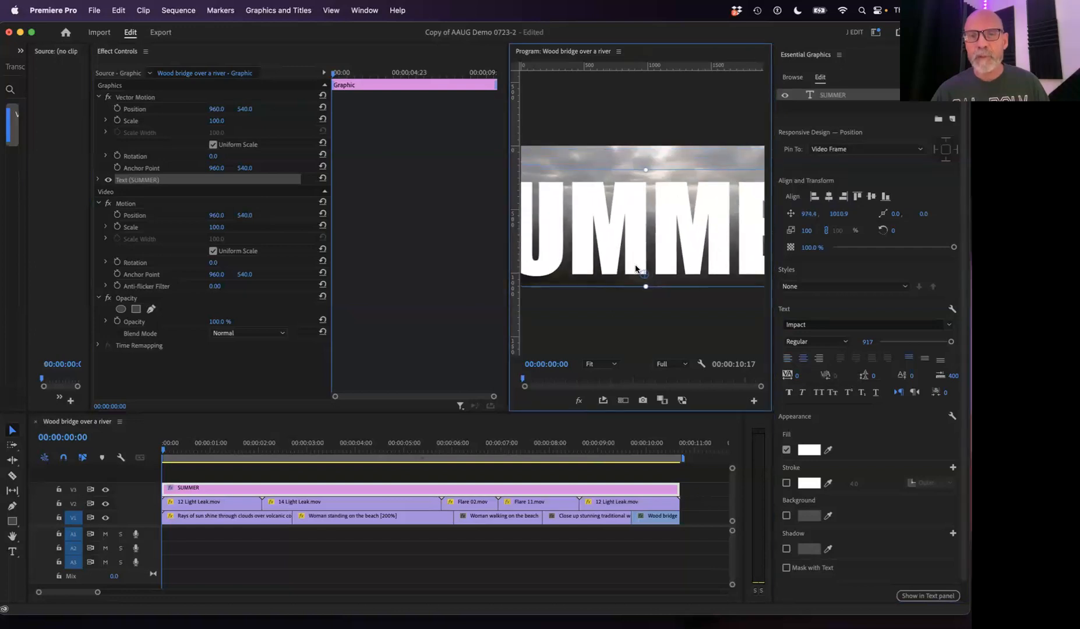
pyautogui.moveTo(645, 274); pyautogui.dragTo(648, 228)
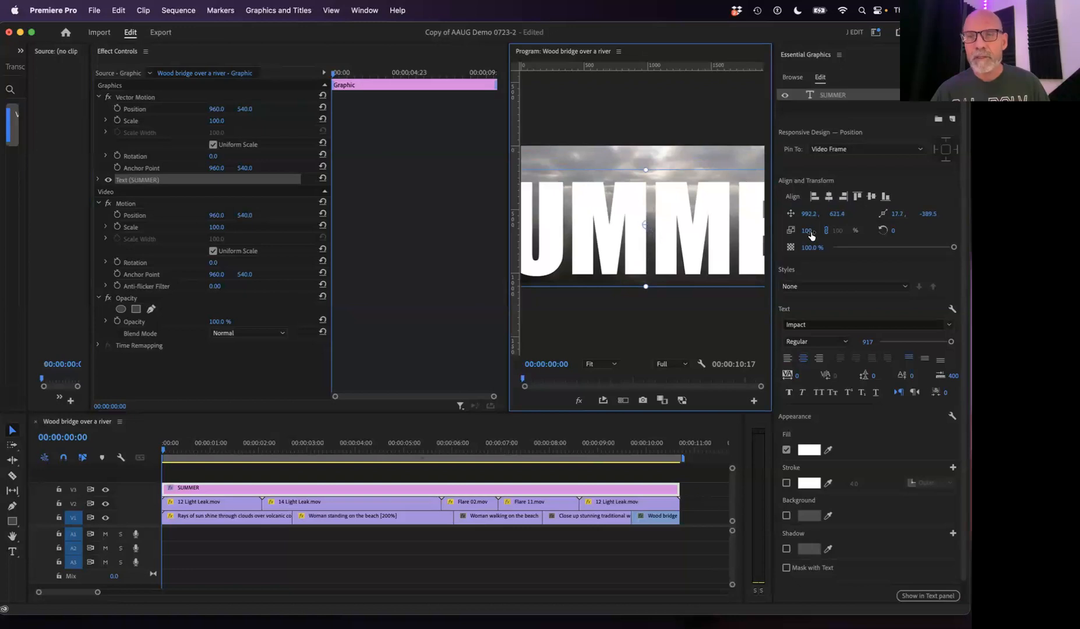
# Scale the SUMMER text to 161 and move it toward the frame's right edge, to position about 4199, 510.
pyautogui.moveTo(809, 235); pyautogui.dragTo(844, 234)
pyautogui.moveTo(706, 217); pyautogui.dragTo(862, 204)
pyautogui.moveTo(539, 222); pyautogui.dragTo(813, 219)
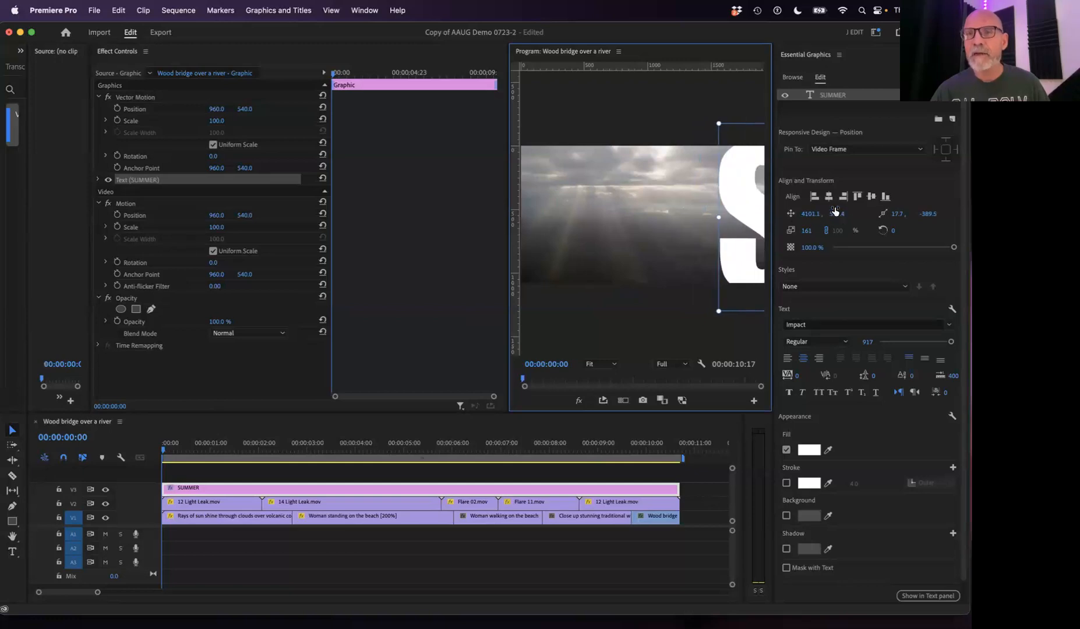
pyautogui.moveTo(732, 250); pyautogui.dragTo(753, 249)
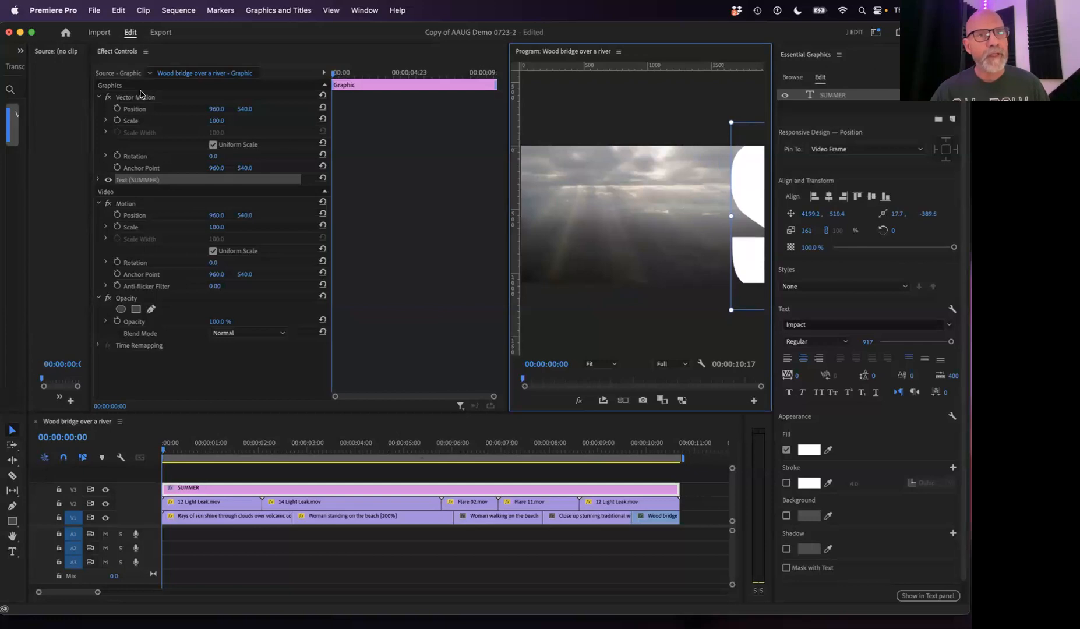
# Nudge the SUMMER text to position about 4137, 515 and enable Position keyframing in the text layer's Transform at 00:00:00:00.
pyautogui.click(98, 97)
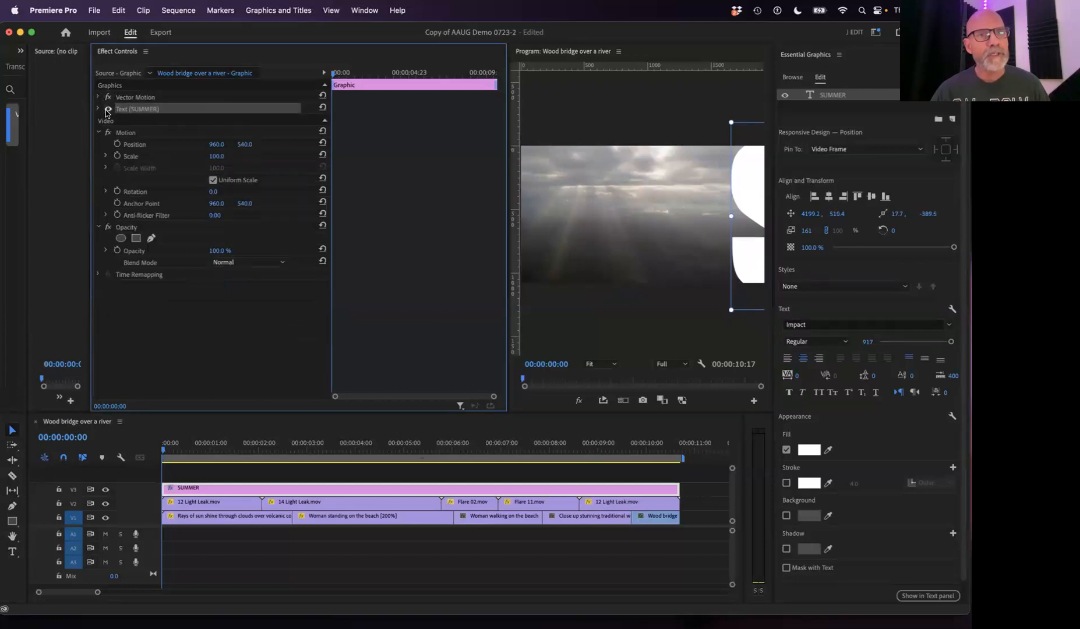
pyautogui.click(98, 109)
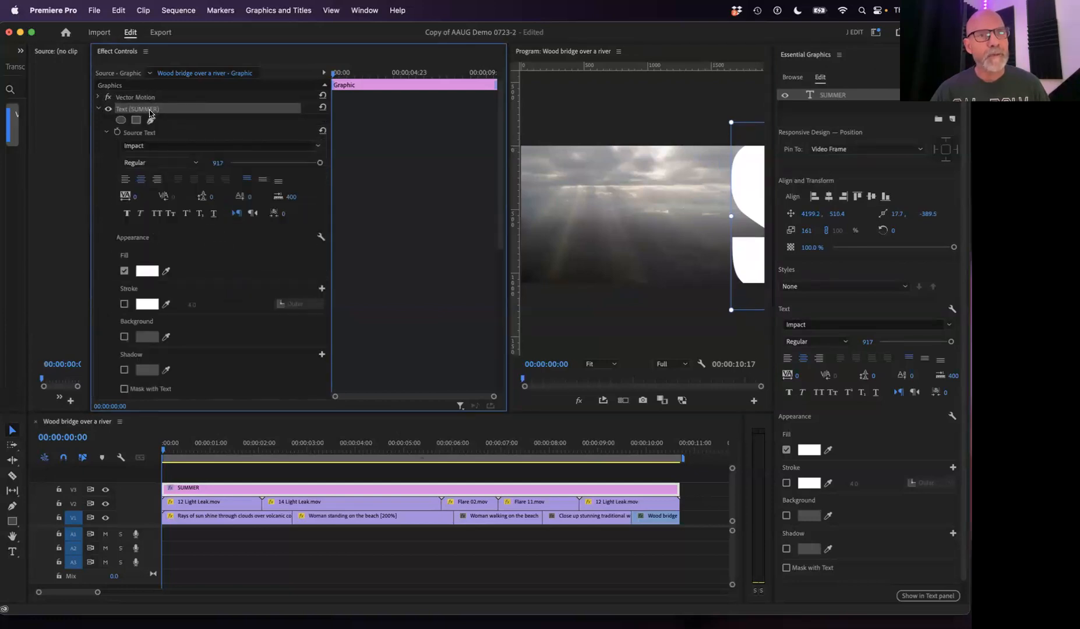
pyautogui.click(106, 133)
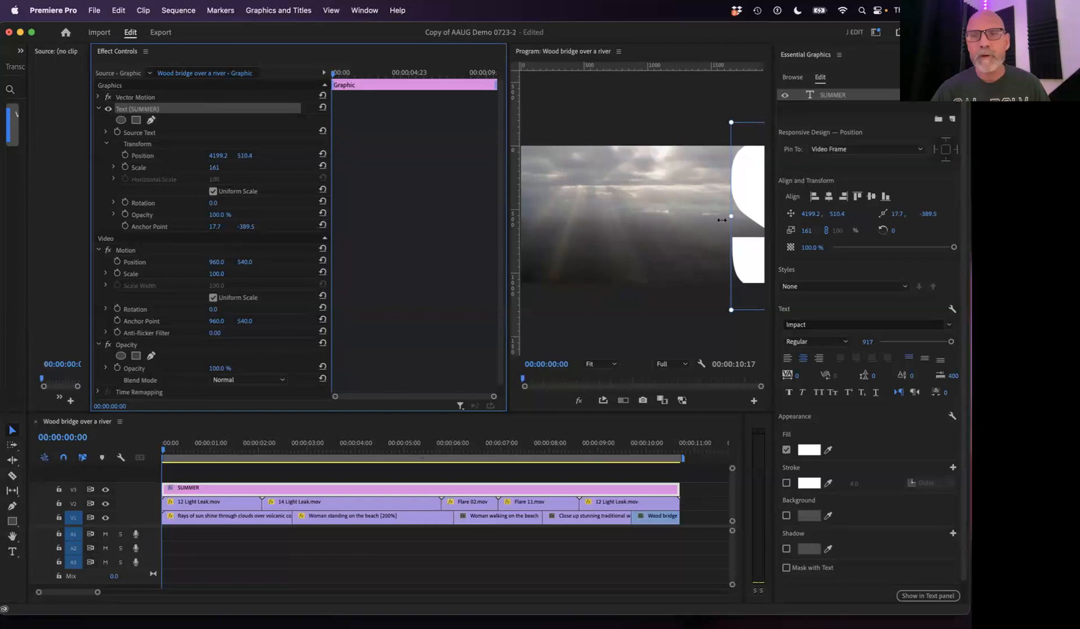
pyautogui.moveTo(732, 198)
pyautogui.mouseDown()
pyautogui.moveTo(715, 190)
pyautogui.moveTo(736, 192)
pyautogui.mouseUp()
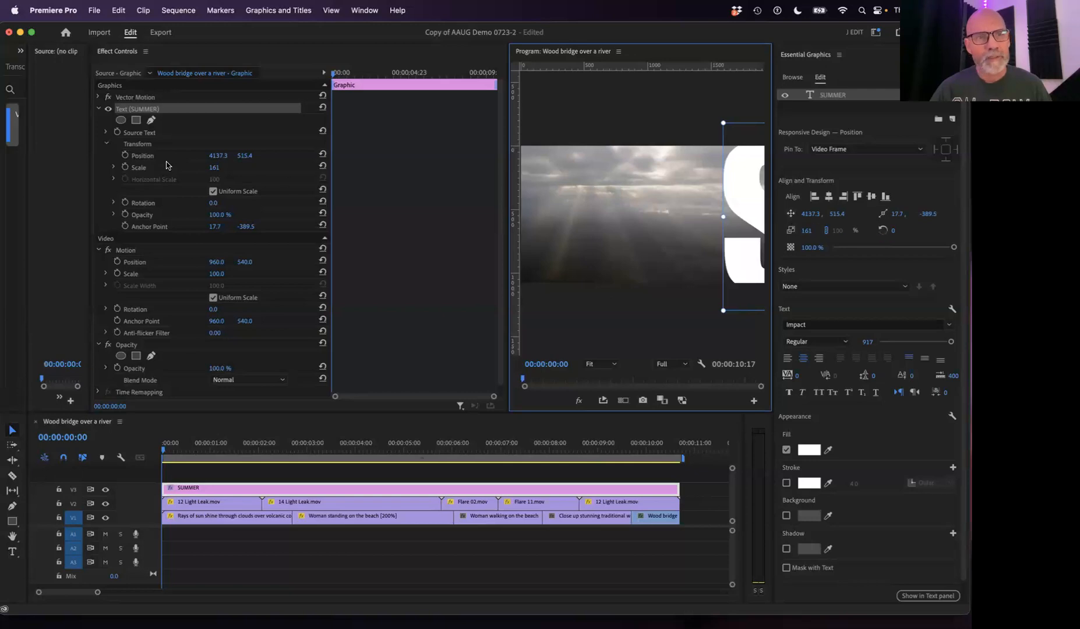
pyautogui.click(126, 155)
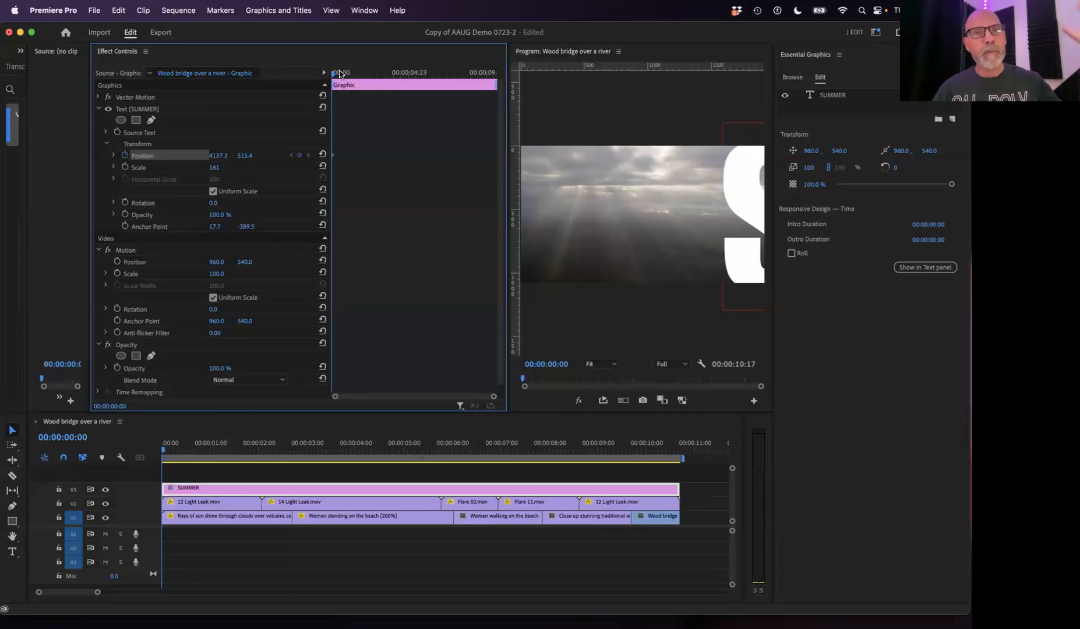
# Add an end Position keyframe at 00:00:10:16 with the SUMMER text's horizontal position at -2292.7.
pyautogui.moveTo(340, 74); pyautogui.dragTo(502, 77)
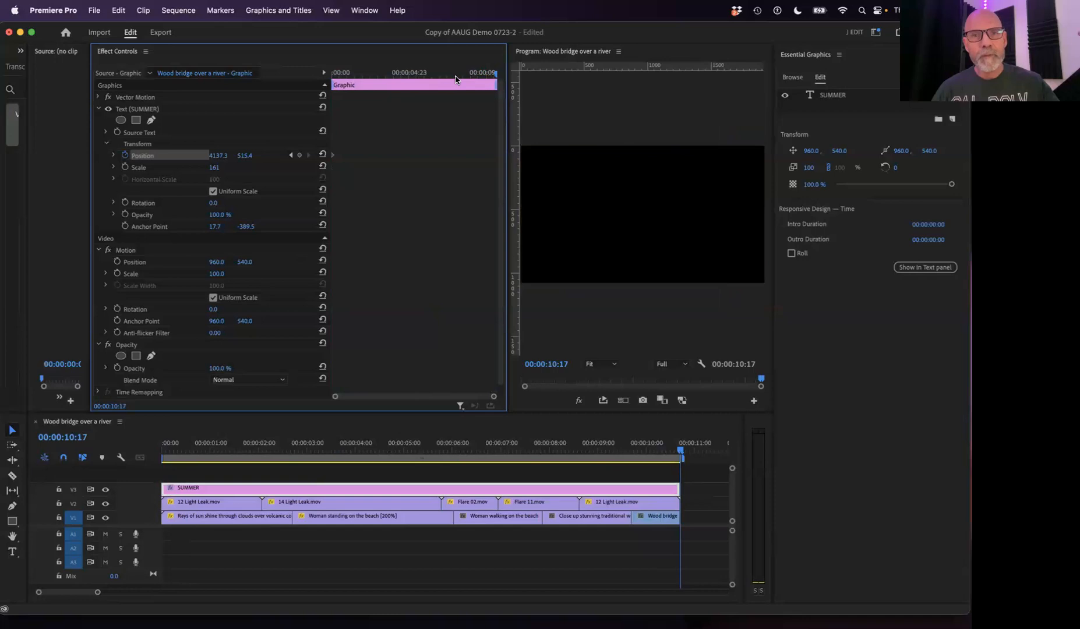
pyautogui.press('Left')
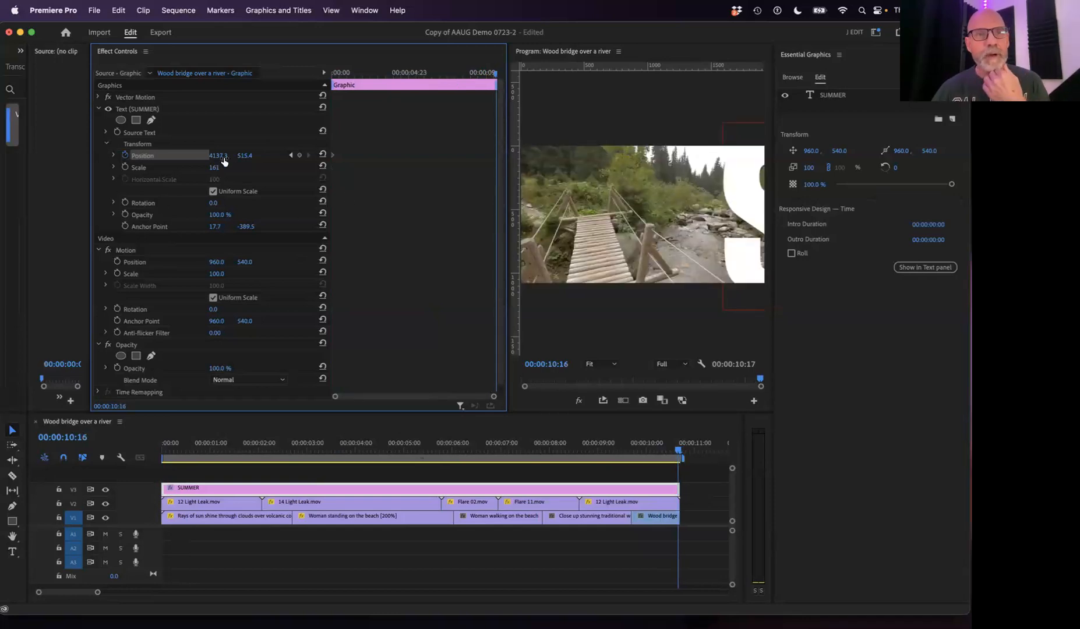
pyautogui.moveTo(219, 160); pyautogui.dragTo(109, 160)
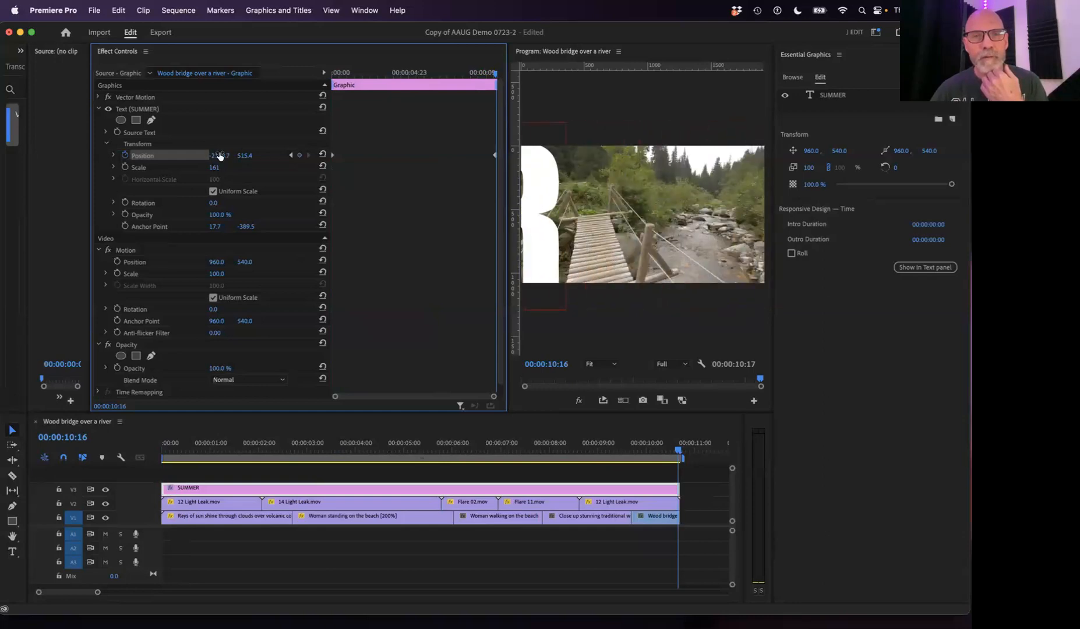
pyautogui.moveTo(219, 156); pyautogui.dragTo(198, 155)
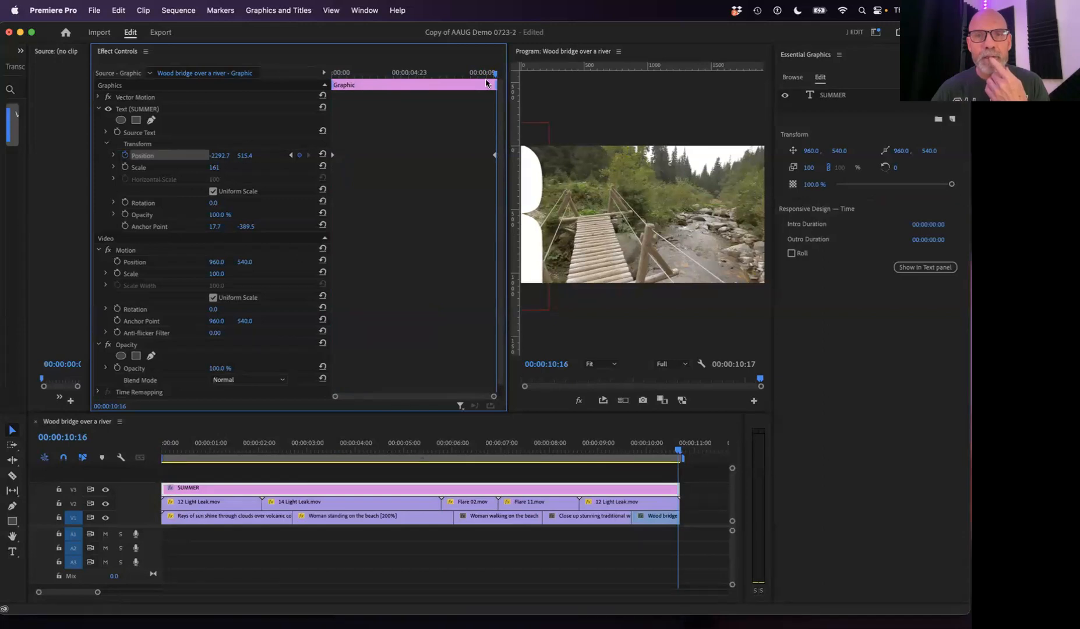
# Check the text's first and last frames and play the SUMMER title's crawl across the frame from the start.
pyautogui.moveTo(373, 78); pyautogui.dragTo(298, 84)
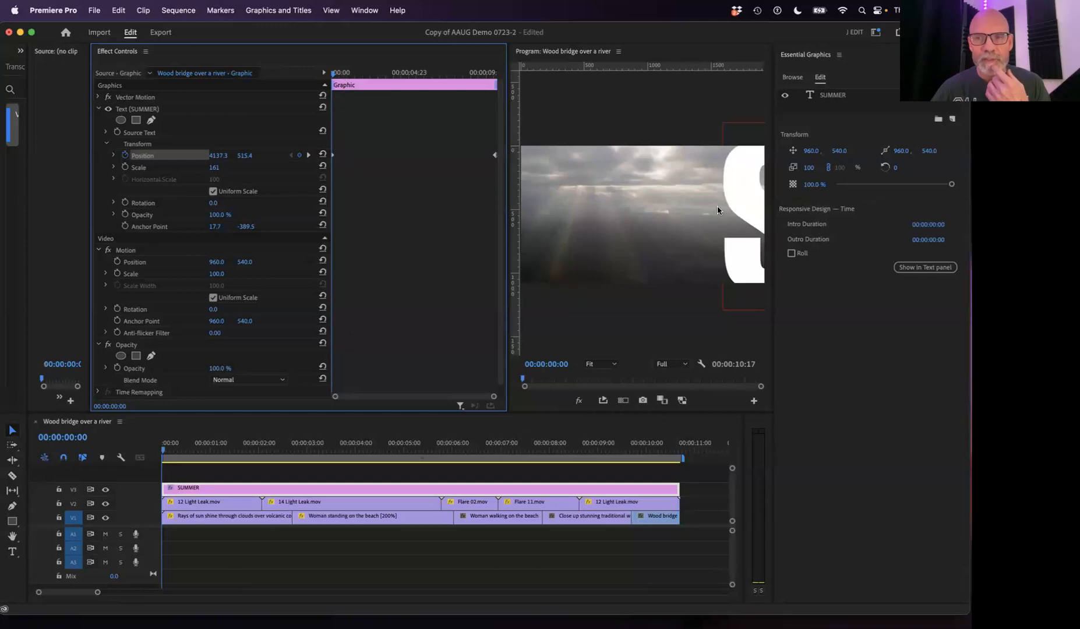
pyautogui.moveTo(419, 75); pyautogui.dragTo(611, 168)
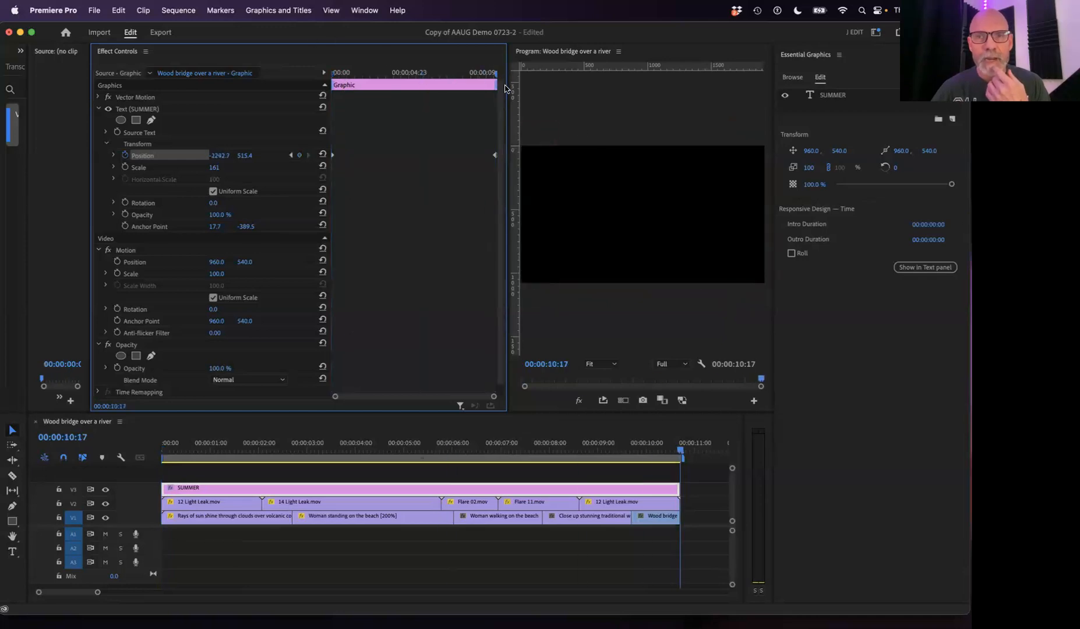
pyautogui.press('Left')
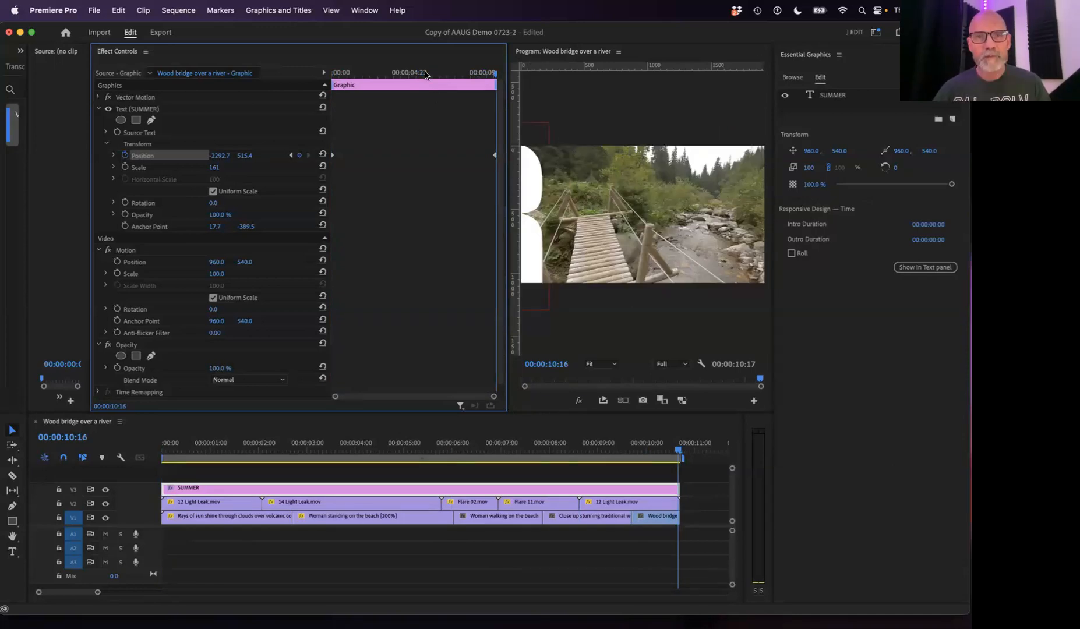
pyautogui.press('Home')
pyautogui.press('space')
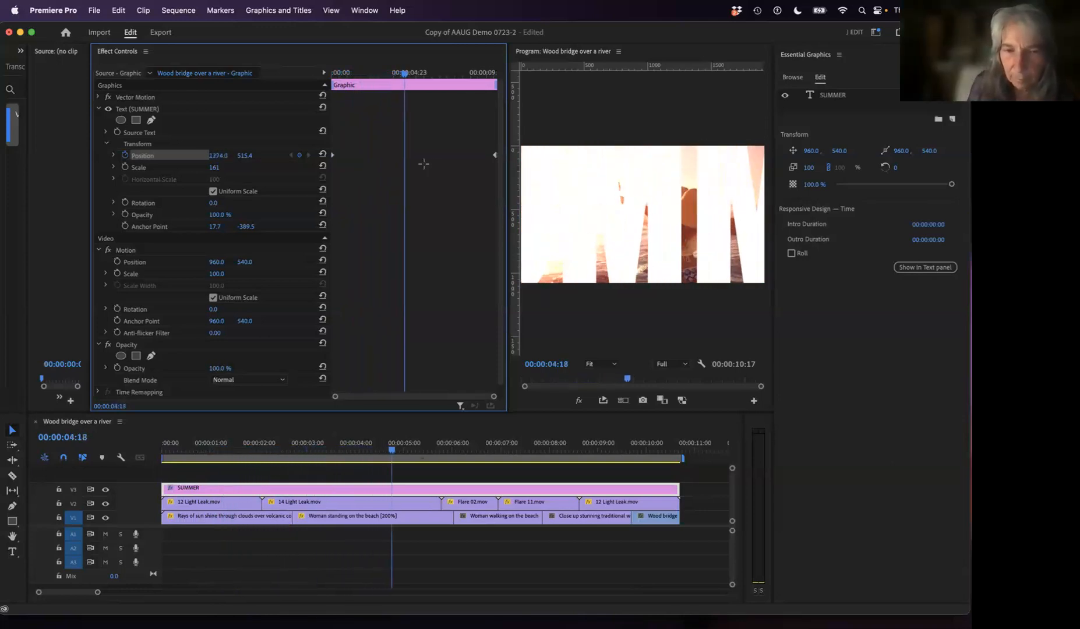
pyautogui.press('space')
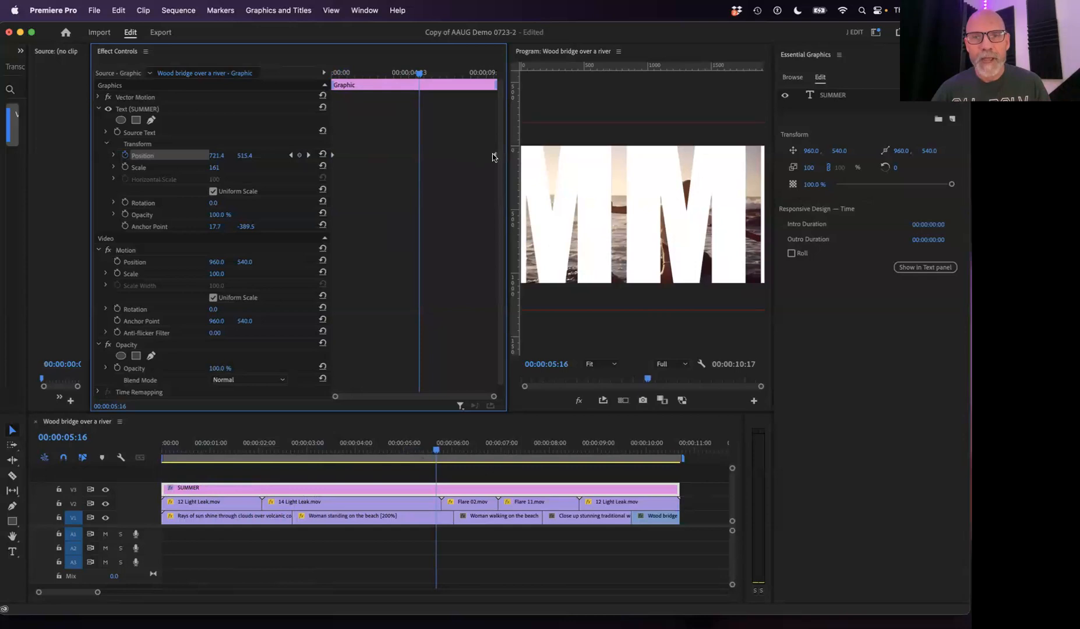
# Try a faster crawl with the last Position keyframe at about 00:00:03:16, then return that keyframe to the clip's end.
pyautogui.moveTo(493, 157); pyautogui.dragTo(390, 170)
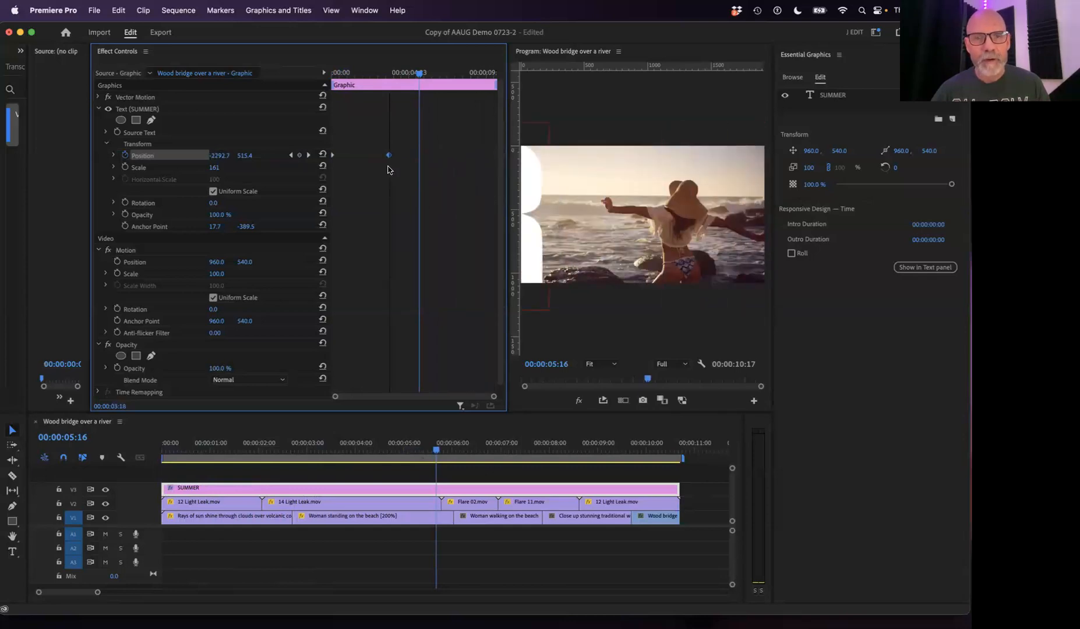
pyautogui.press('Home')
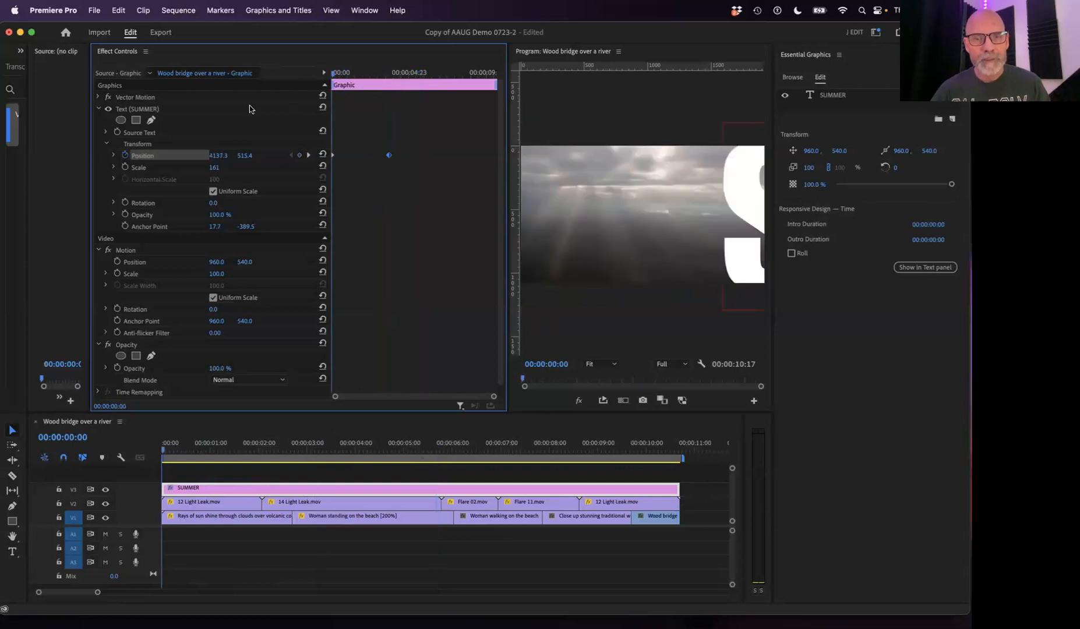
pyautogui.press('space')
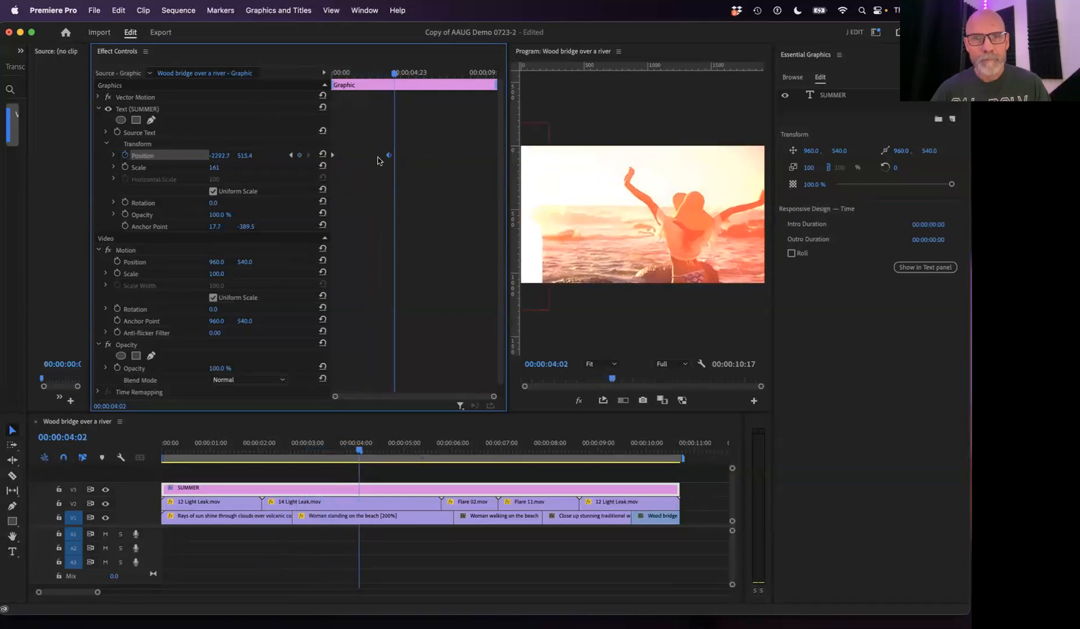
pyautogui.moveTo(389, 155); pyautogui.dragTo(496, 159)
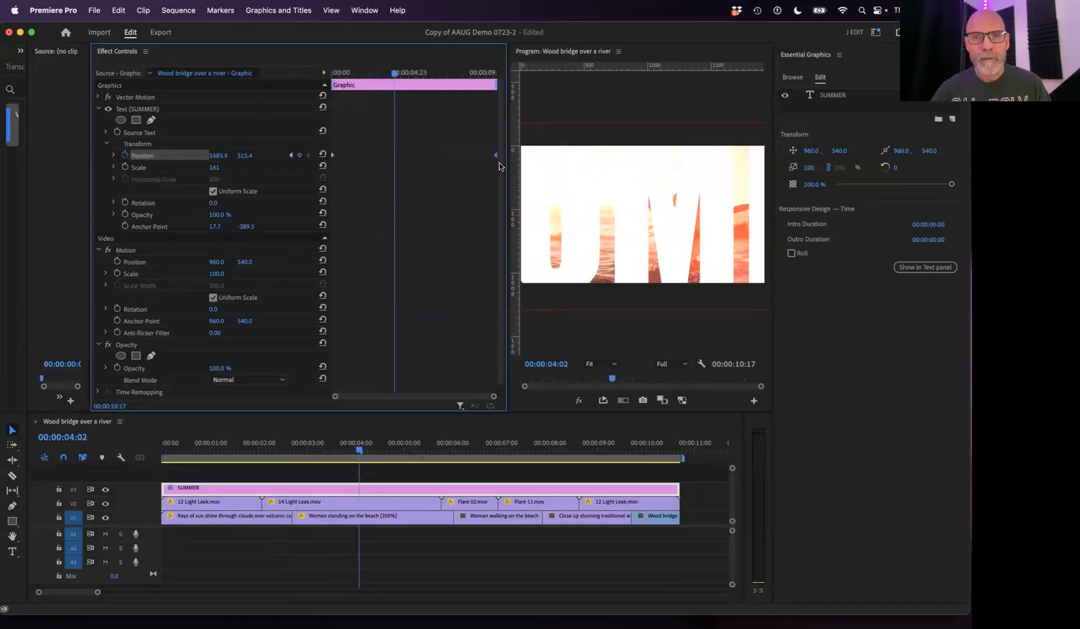
pyautogui.moveTo(408, 73); pyautogui.dragTo(418, 84)
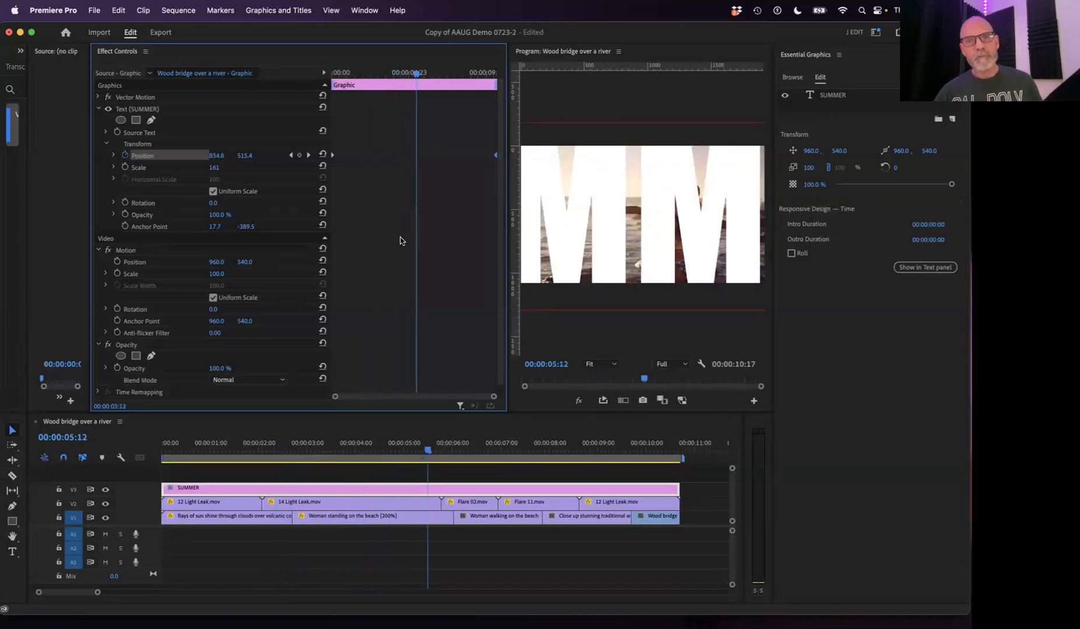
pyautogui.click(455, 292)
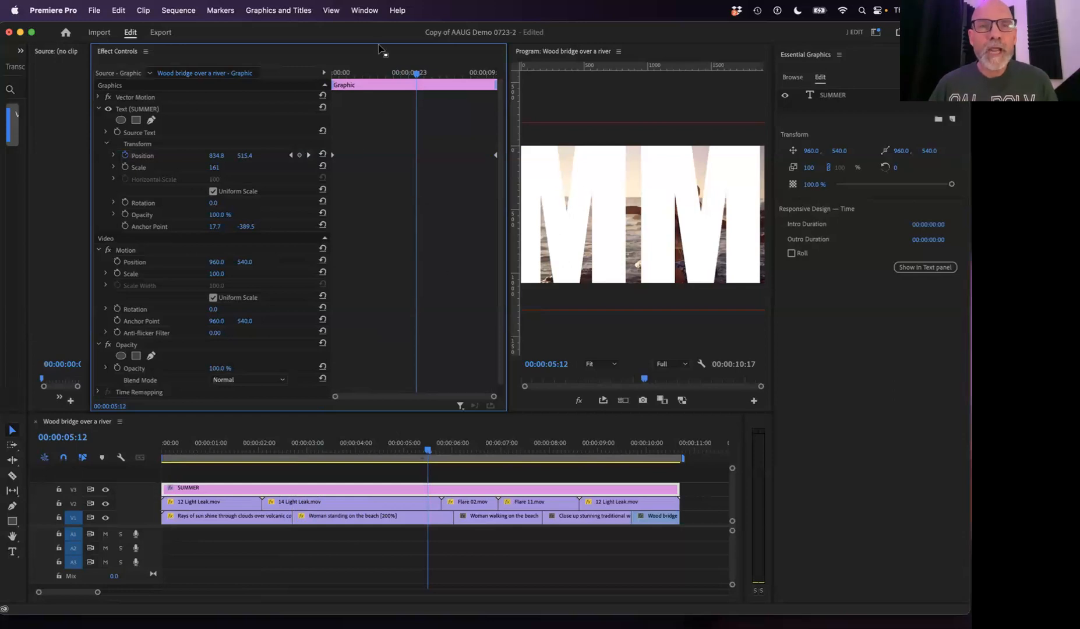
# Add a middle Position keyframe at 00:00:05:06 with the SUMMER text's horizontal position at 1794.9, and scrub through the motion.
pyautogui.press('Home')
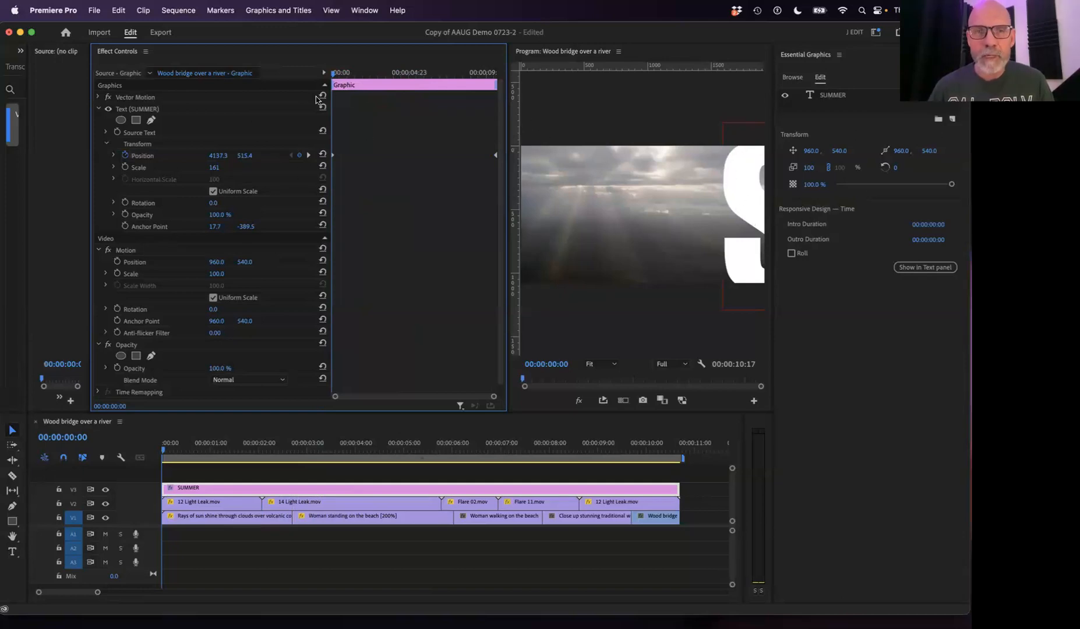
pyautogui.moveTo(359, 75); pyautogui.dragTo(413, 74)
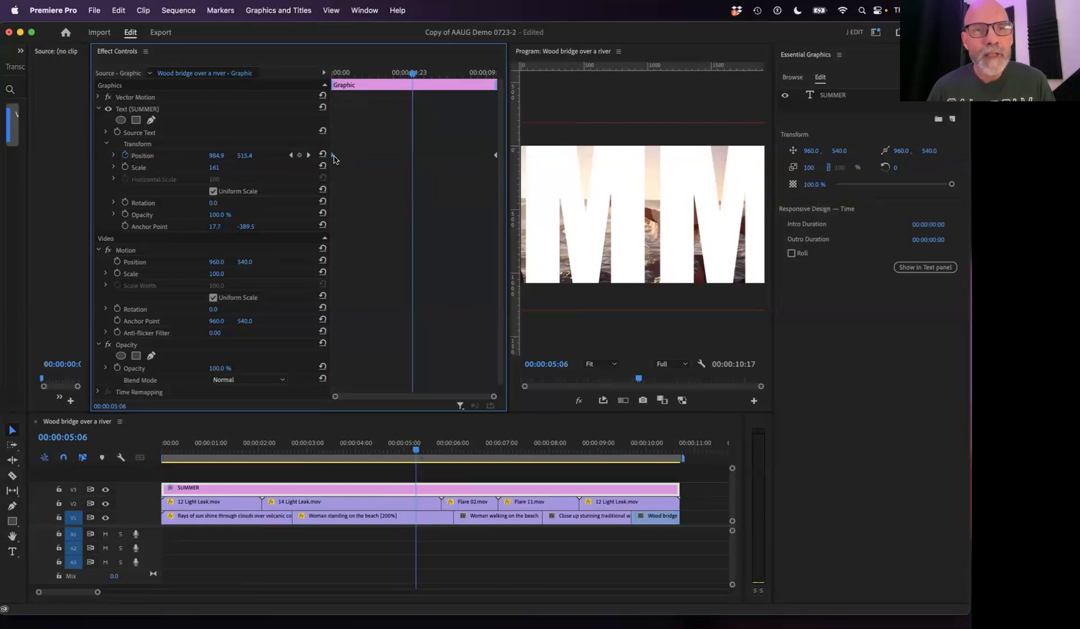
pyautogui.moveTo(217, 156); pyautogui.dragTo(273, 155)
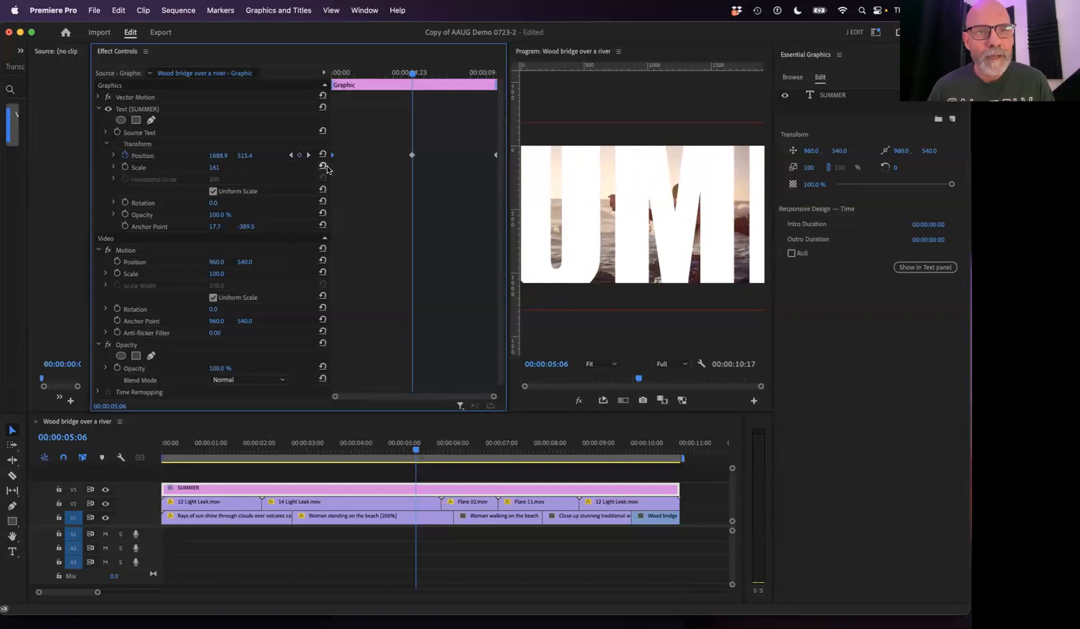
pyautogui.moveTo(220, 156); pyautogui.dragTo(223, 157)
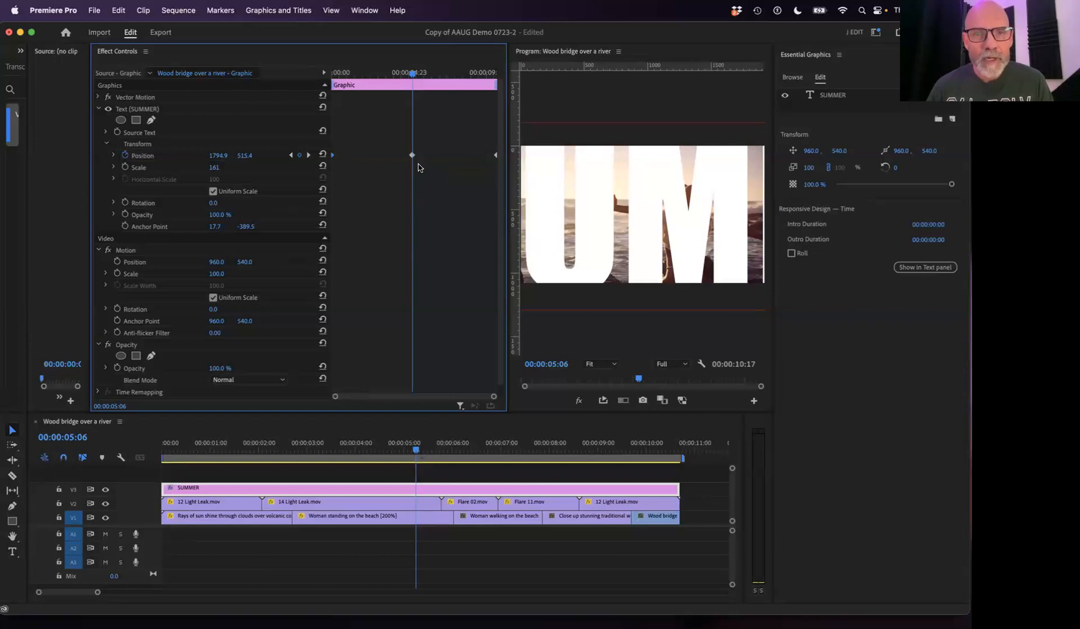
pyautogui.moveTo(406, 80)
pyautogui.mouseDown()
pyautogui.moveTo(386, 80)
pyautogui.moveTo(399, 79)
pyautogui.mouseUp()
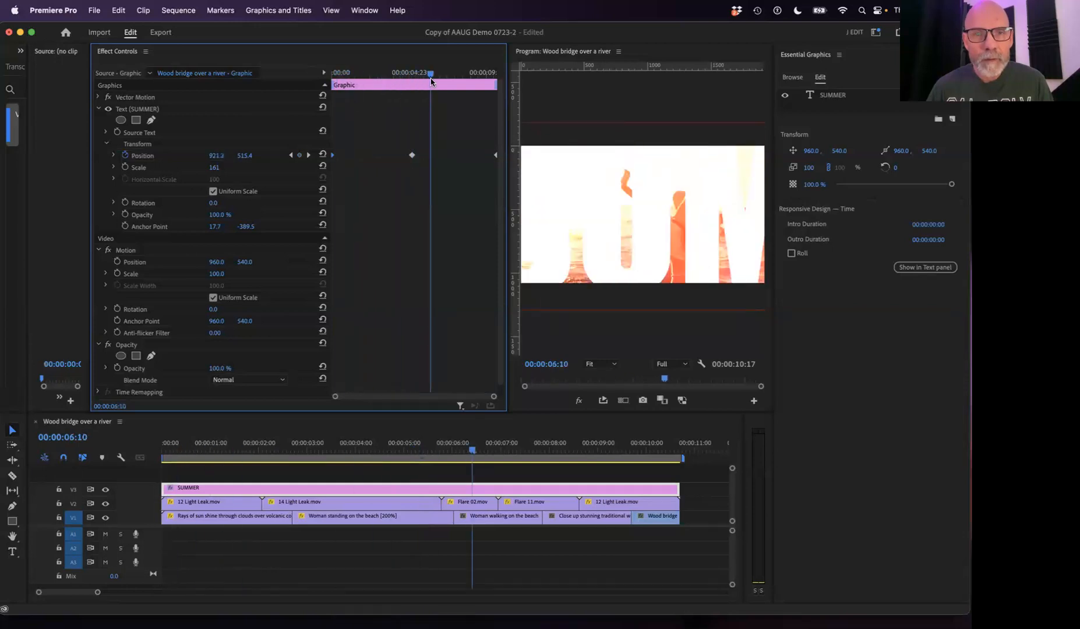
# Remove the middle Position keyframe from the SUMMER text, and check the motion between the first and last keyframes.
pyautogui.moveTo(454, 132); pyautogui.dragTo(406, 194)
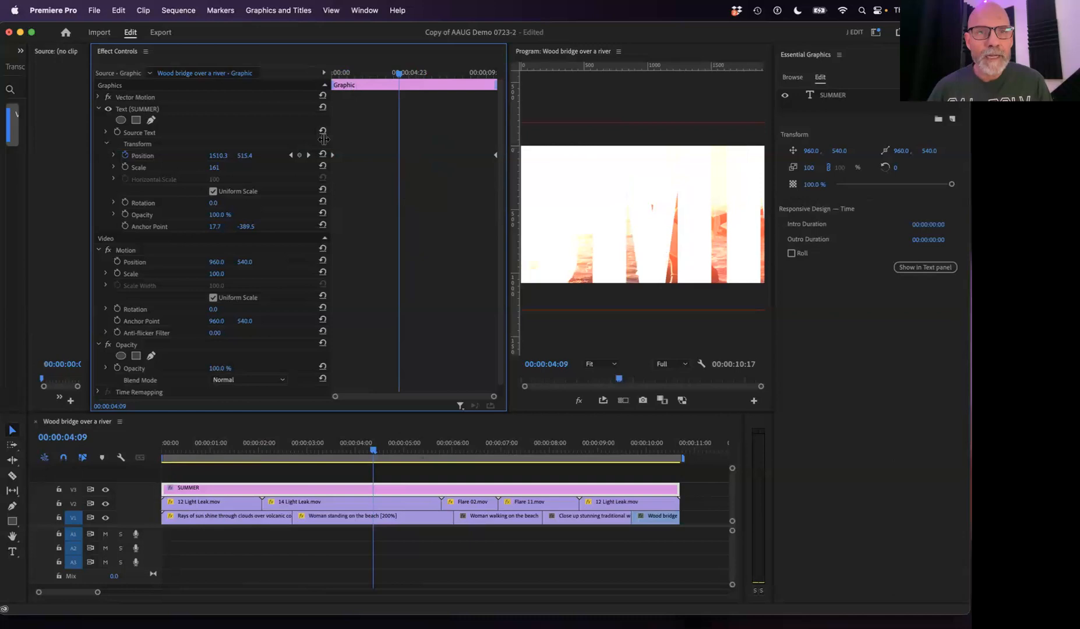
pyautogui.moveTo(376, 77); pyautogui.dragTo(326, 75)
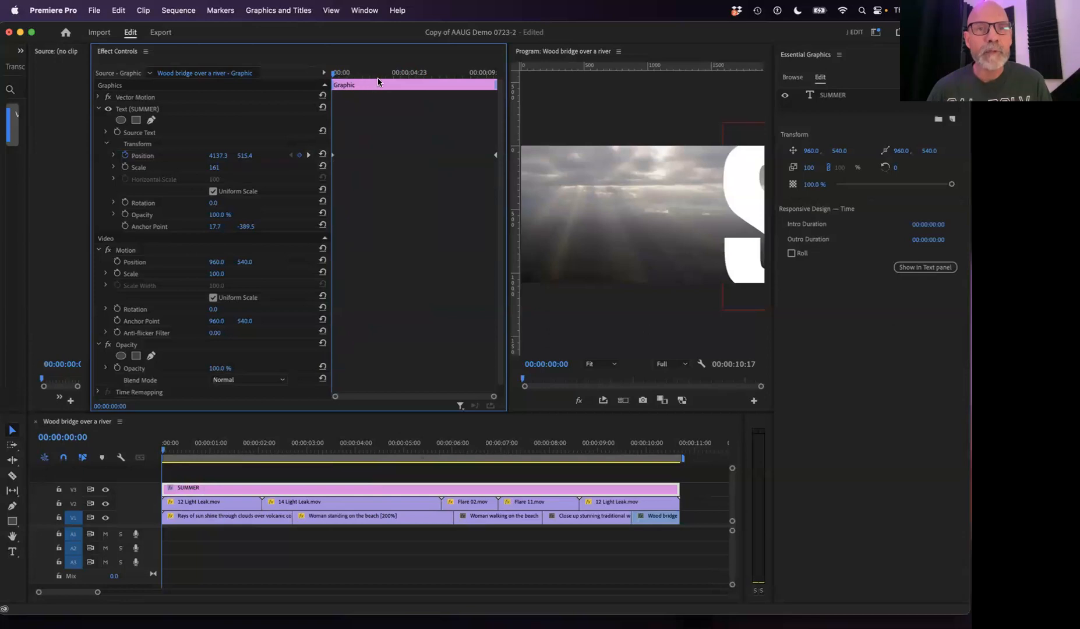
pyautogui.click(309, 155)
pyautogui.click(291, 156)
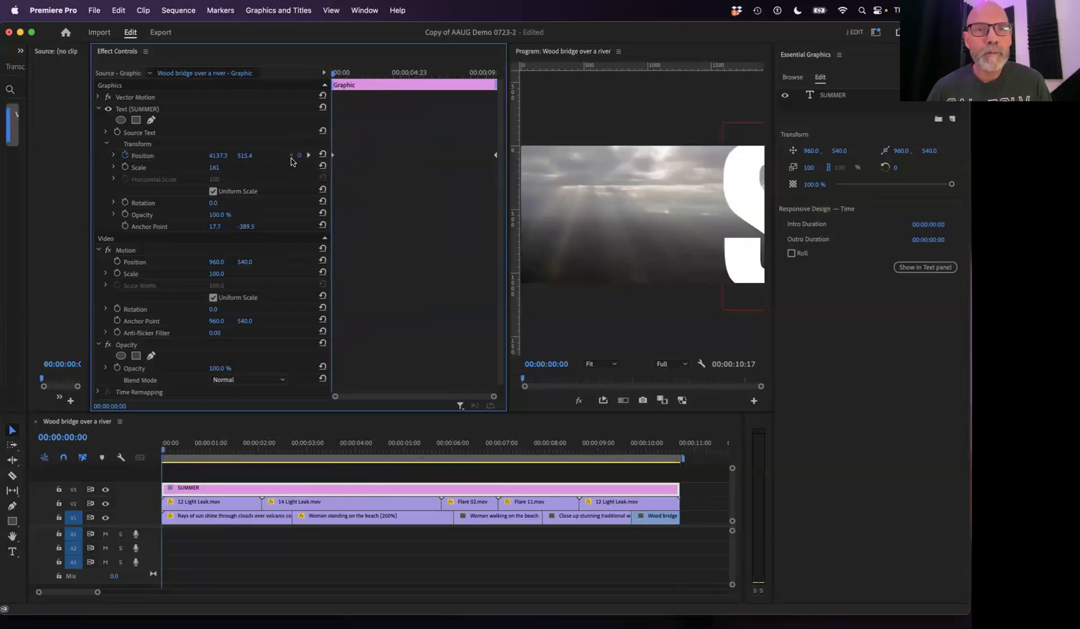
pyautogui.moveTo(227, 450); pyautogui.dragTo(359, 512)
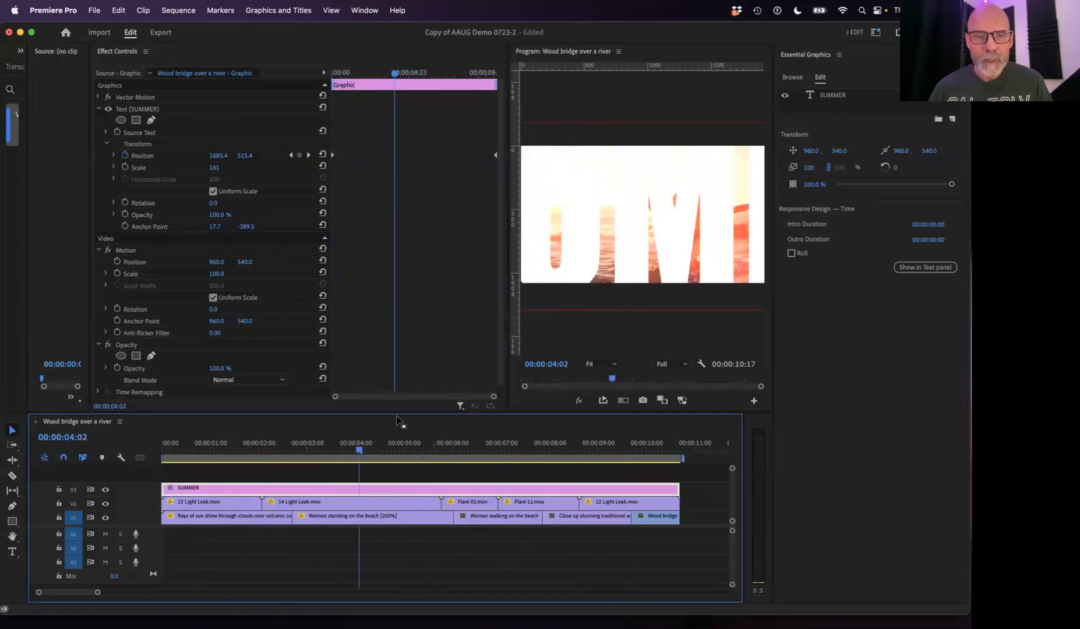
# Close the Essential Graphics panel and enlarge the timeline and Program monitor within the workspace.
pyautogui.moveTo(407, 413); pyautogui.dragTo(409, 398)
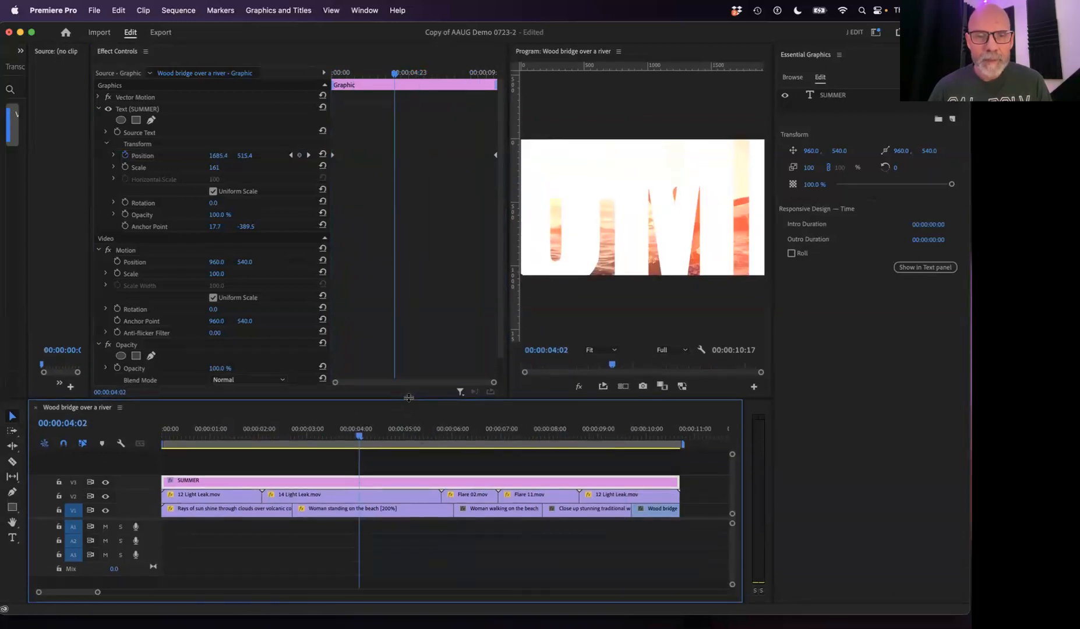
pyautogui.click(839, 55)
pyautogui.click(816, 67)
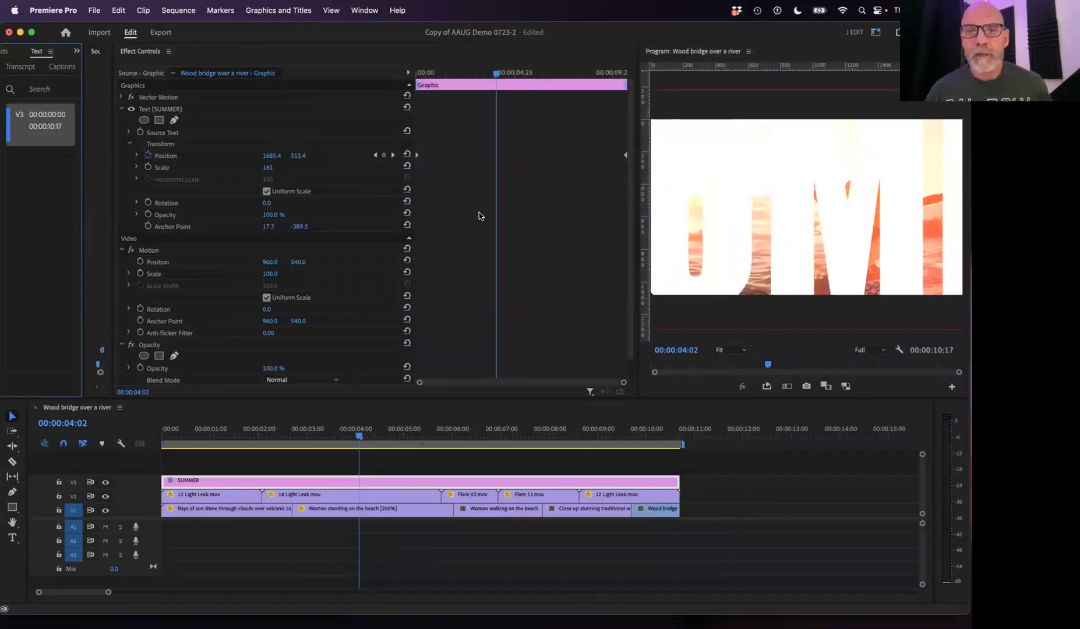
pyautogui.moveTo(635, 202); pyautogui.dragTo(425, 204)
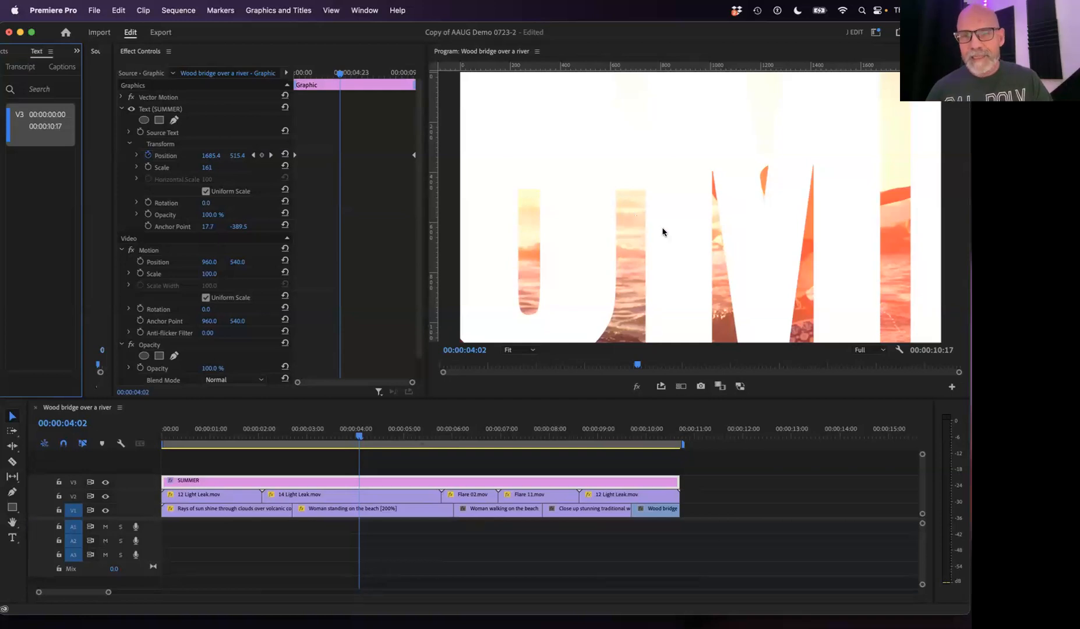
# Play the SUMMER title in the maximized Program monitor, view Effect Controls maximized, and scrub the sequence back to 00:00:02:10.
pyautogui.press('`')
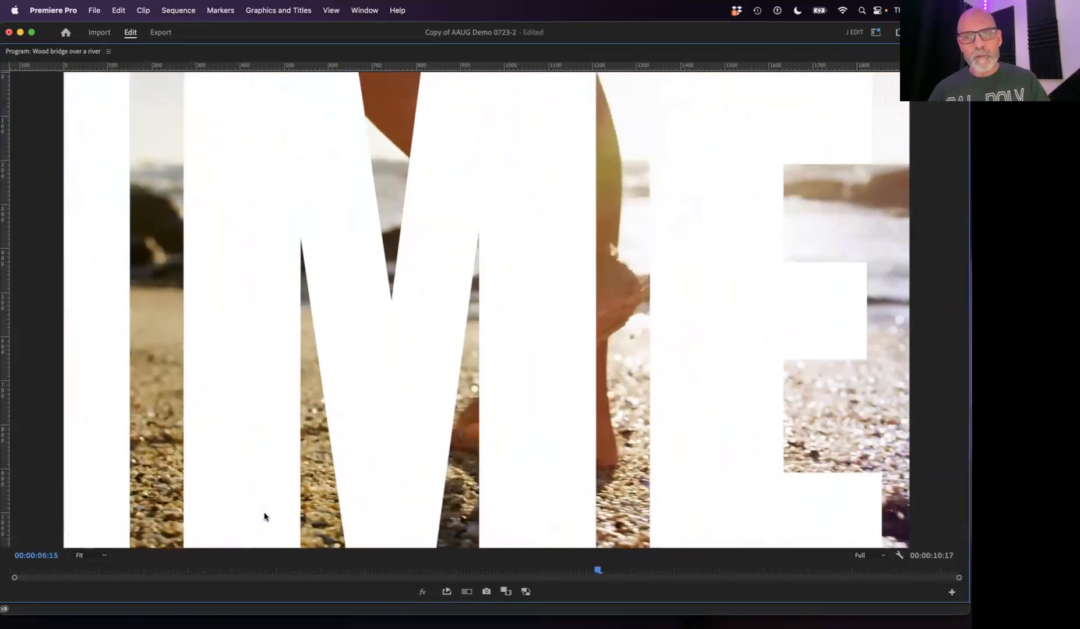
pyautogui.press('space')
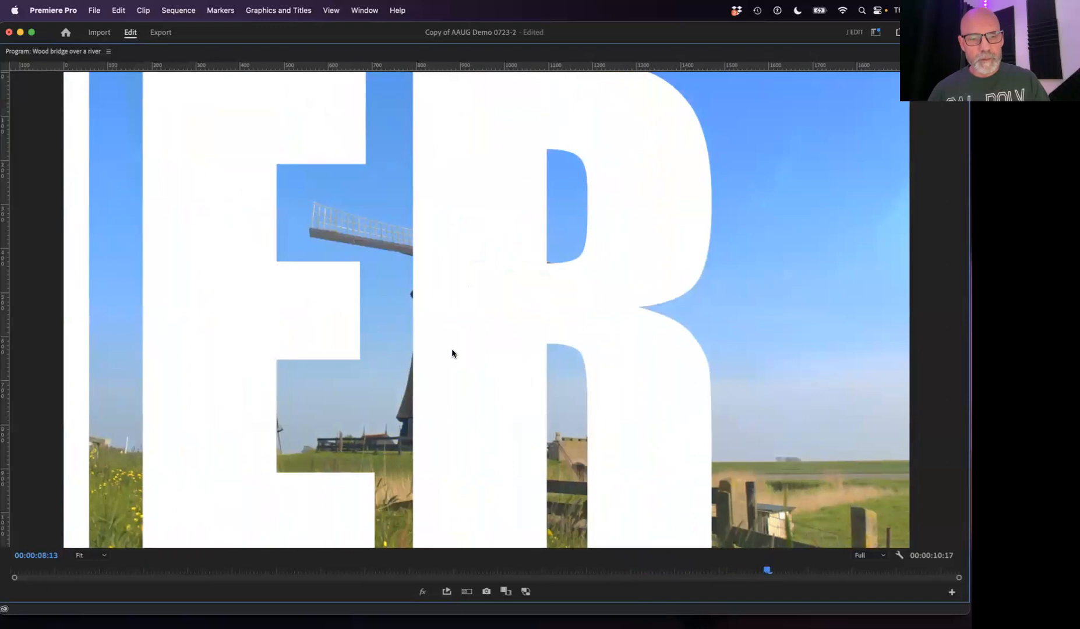
pyautogui.press('`')
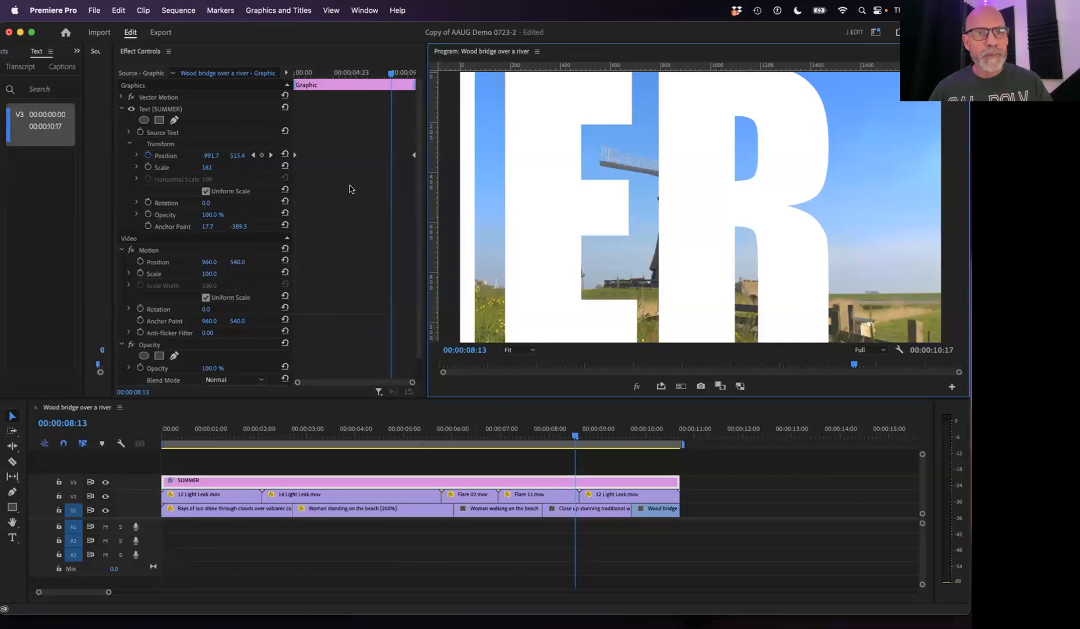
pyautogui.press('`')
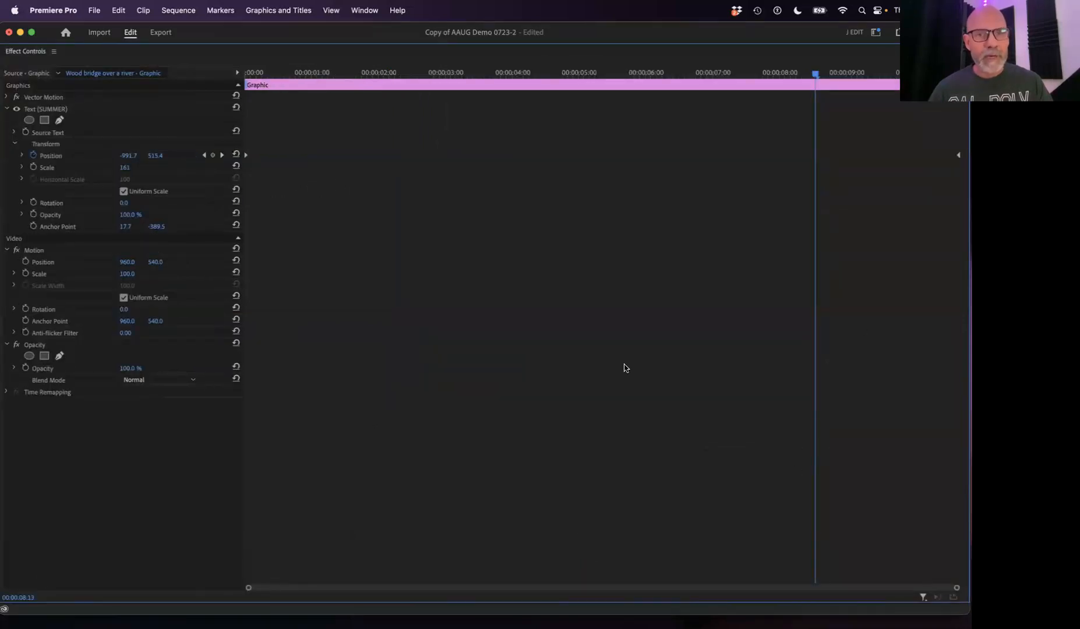
pyautogui.press('`')
pyautogui.moveTo(581, 431); pyautogui.dragTo(338, 437)
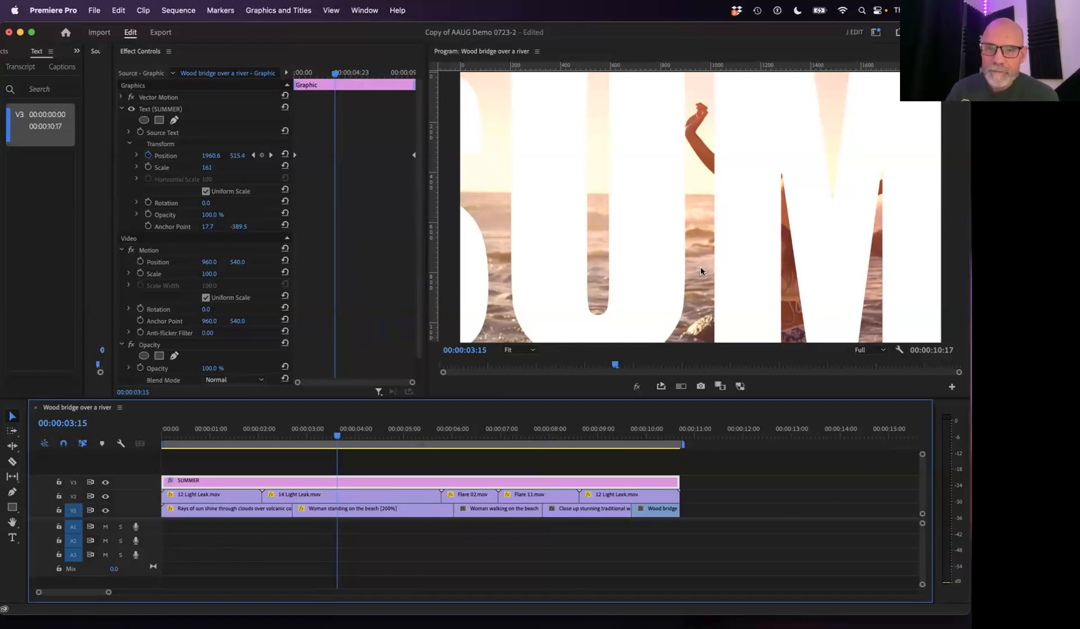
pyautogui.moveTo(334, 433); pyautogui.dragTo(278, 469)
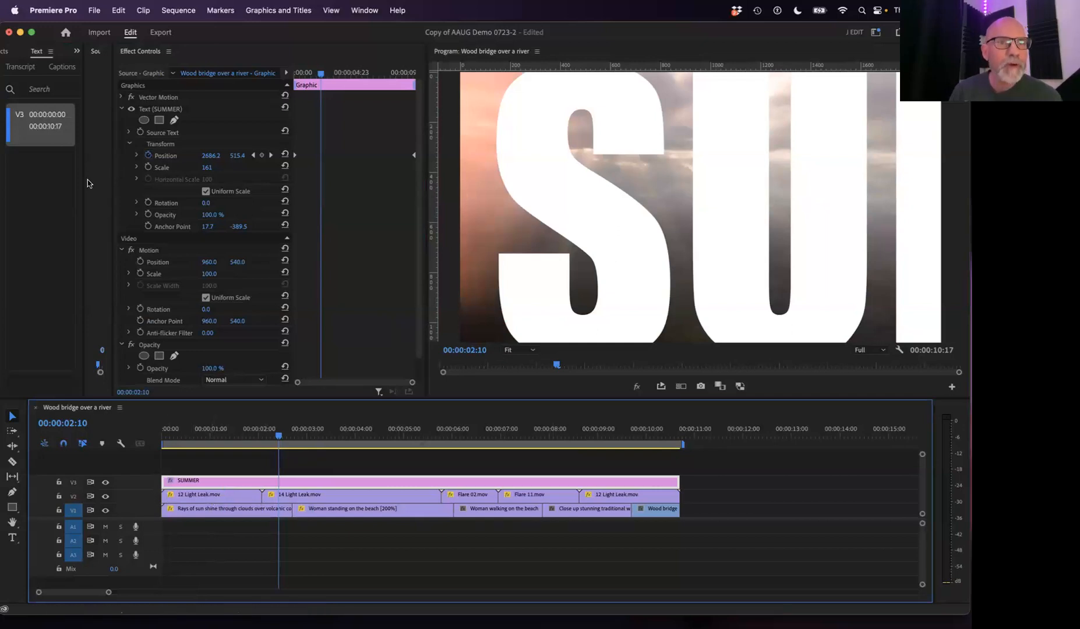
# Nest all the light leak, flare and footage clips on V1 and V2 as a sequence named SUMMER EDIT w FLAREs.
pyautogui.moveTo(83, 194); pyautogui.dragTo(202, 194)
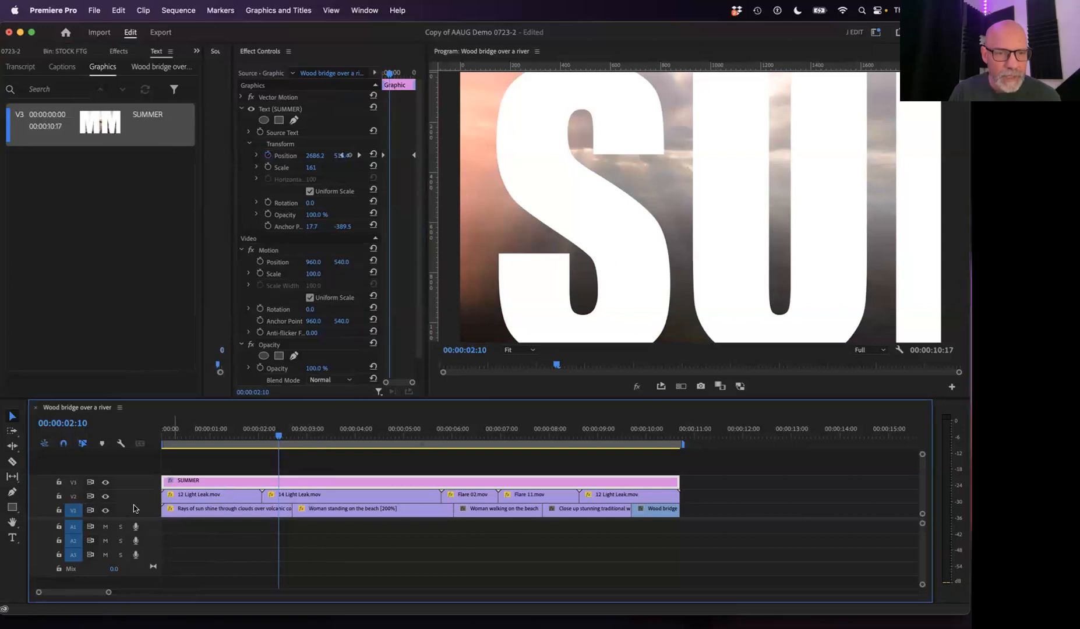
pyautogui.click(221, 495)
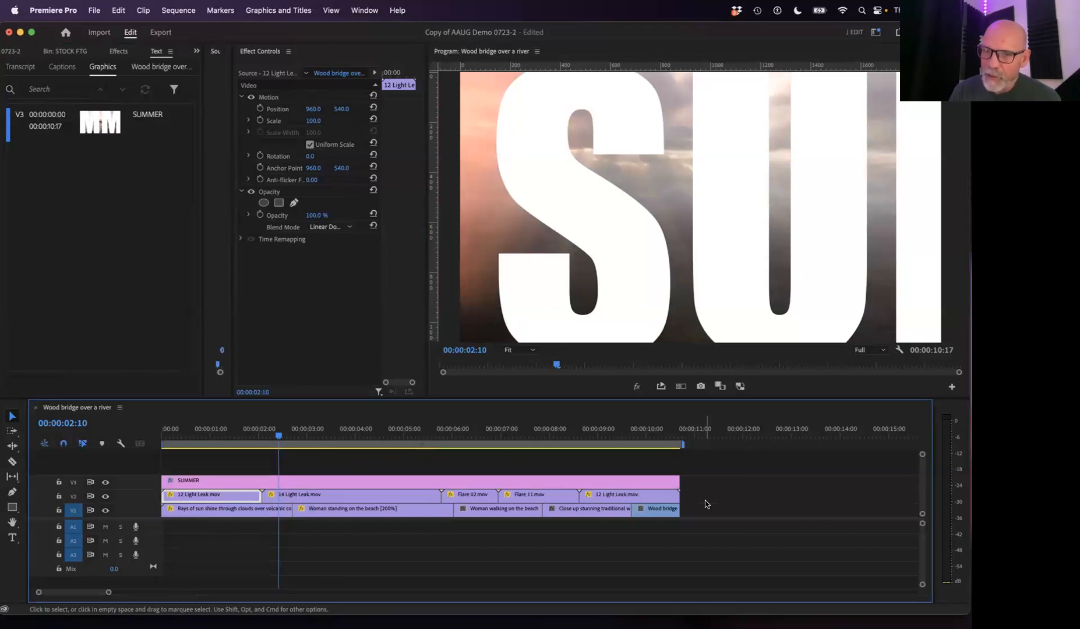
pyautogui.moveTo(705, 498); pyautogui.dragTo(85, 517)
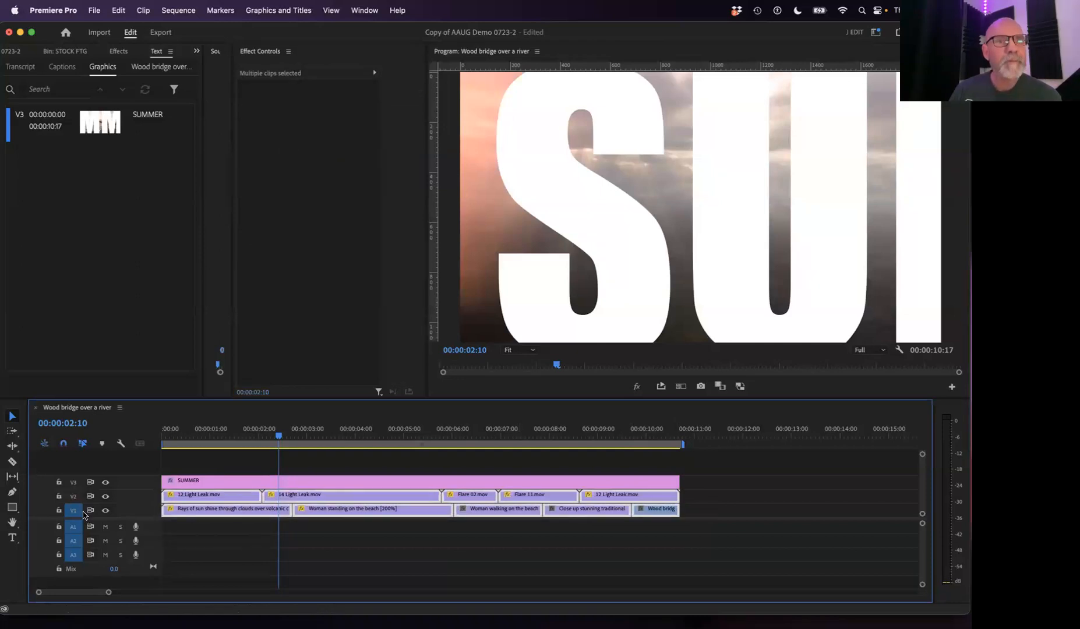
pyautogui.click(12, 54)
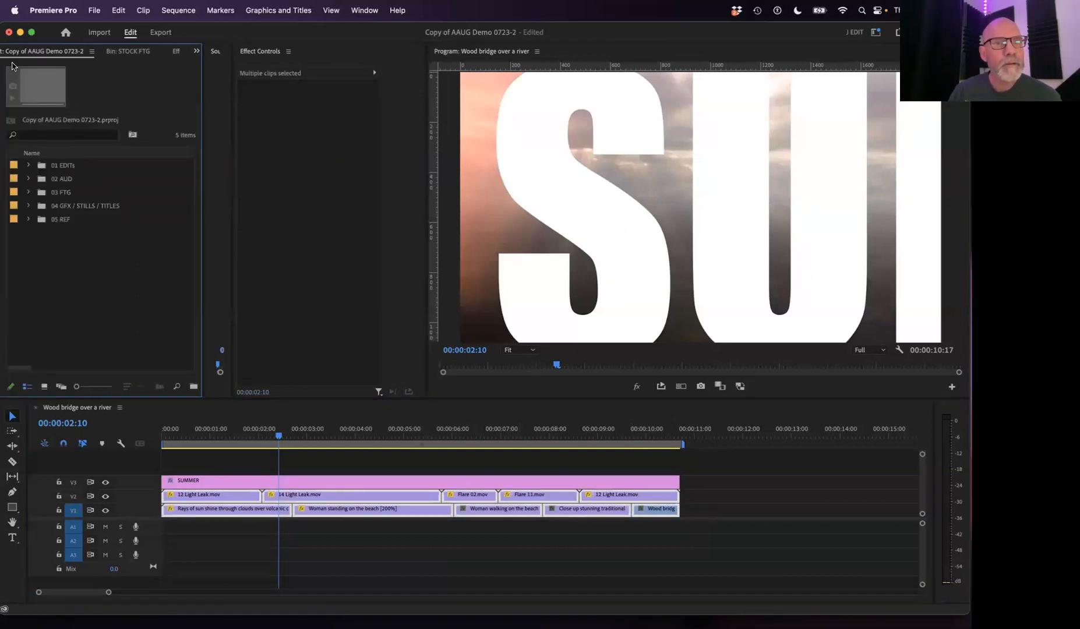
pyautogui.rightClick(223, 504)
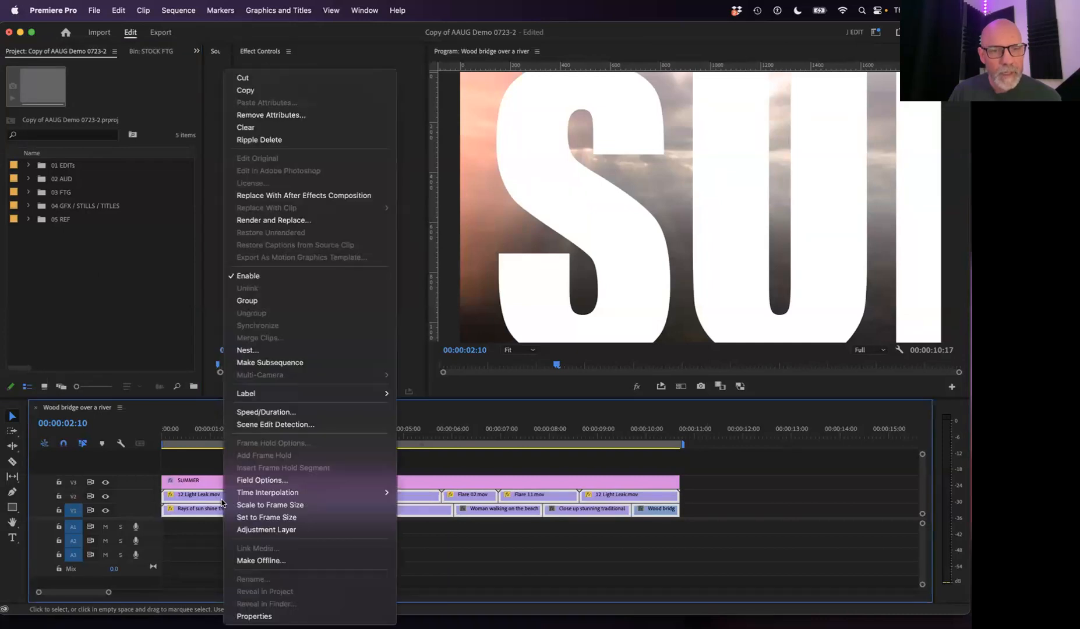
pyautogui.click(259, 352)
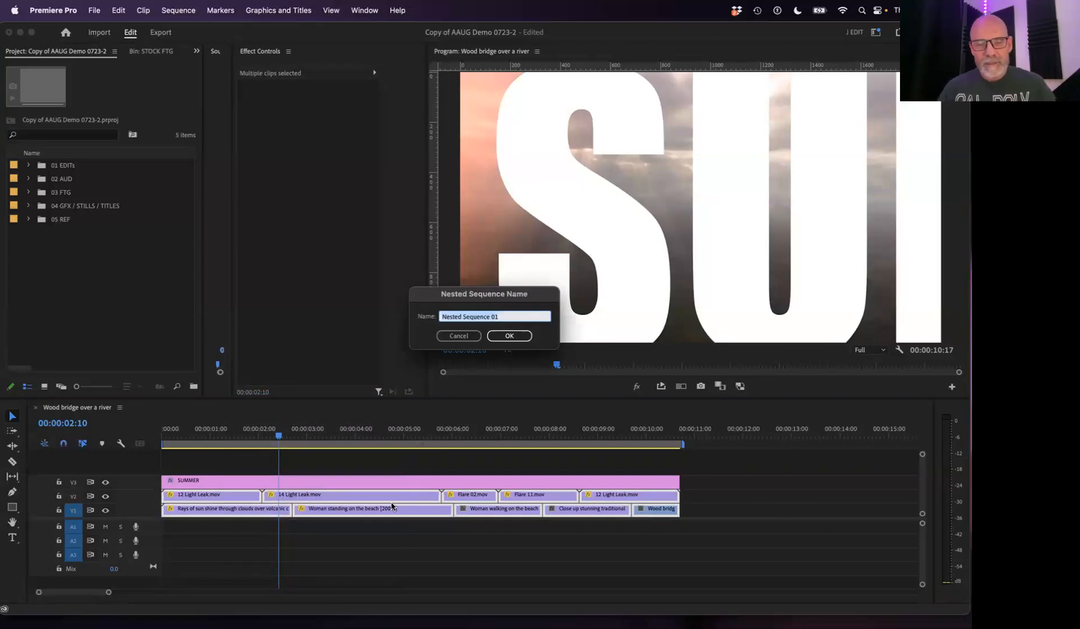
pyautogui.write('SUMMER')
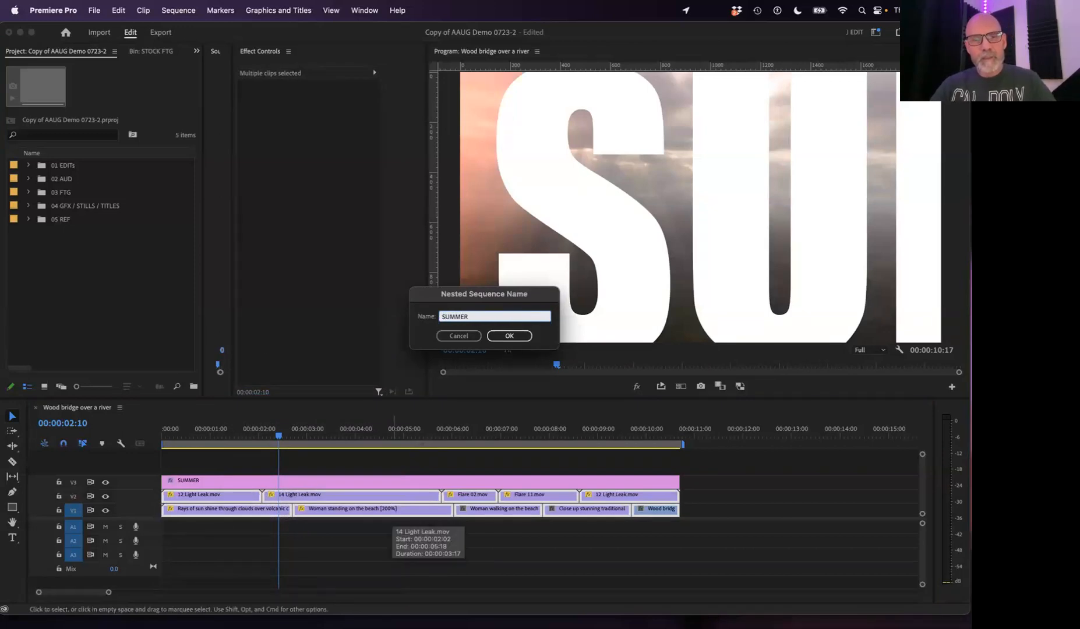
pyautogui.write(' EDIT w FLAREs')
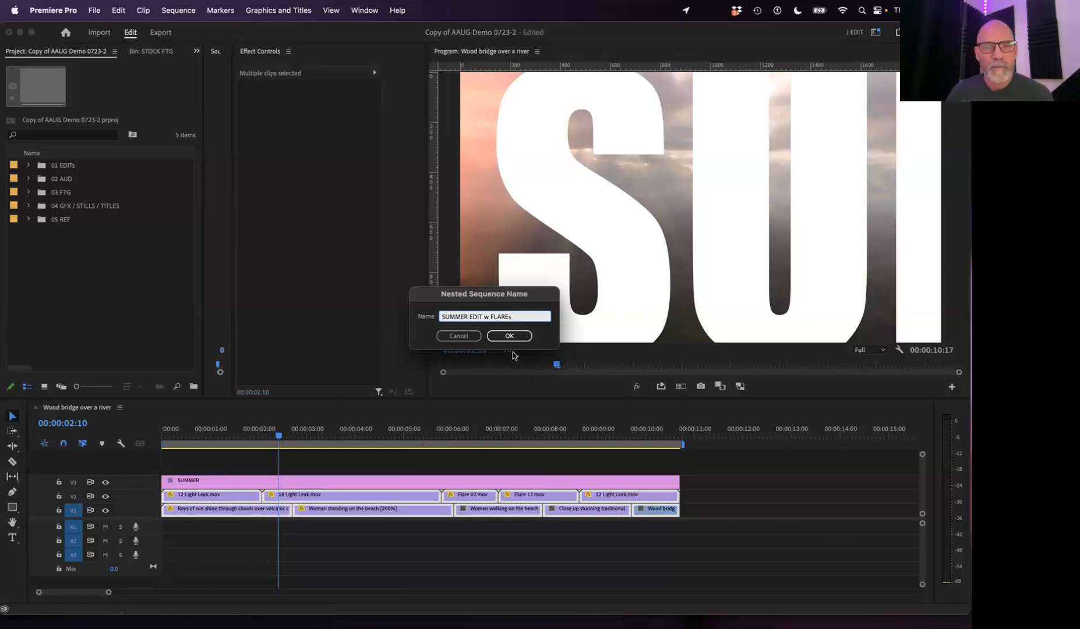
pyautogui.click(505, 336)
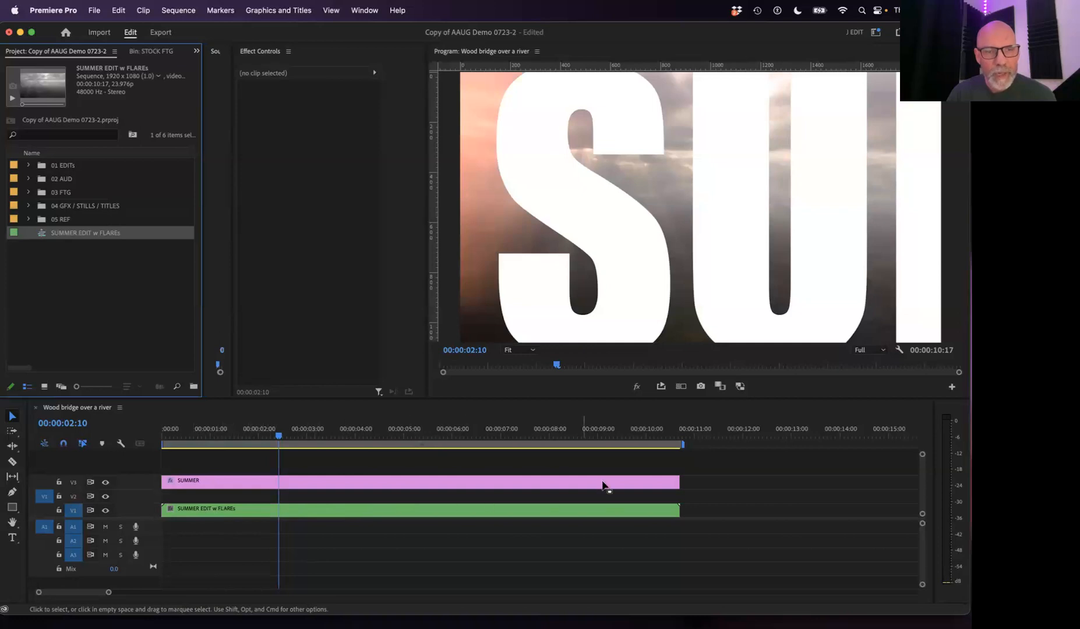
# Open and play the nested SUMMER EDIT w FLAREs sequence, and return to the main sequence near its start.
pyautogui.doubleClick(41, 234)
pyautogui.press('space')
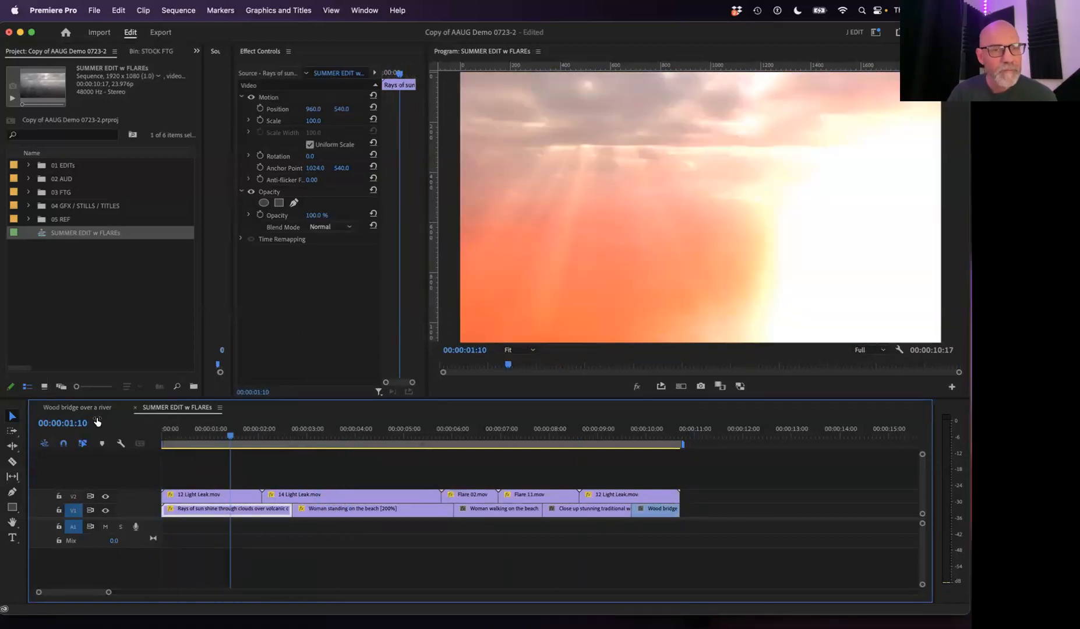
pyautogui.click(74, 407)
pyautogui.moveTo(278, 435); pyautogui.dragTo(171, 436)
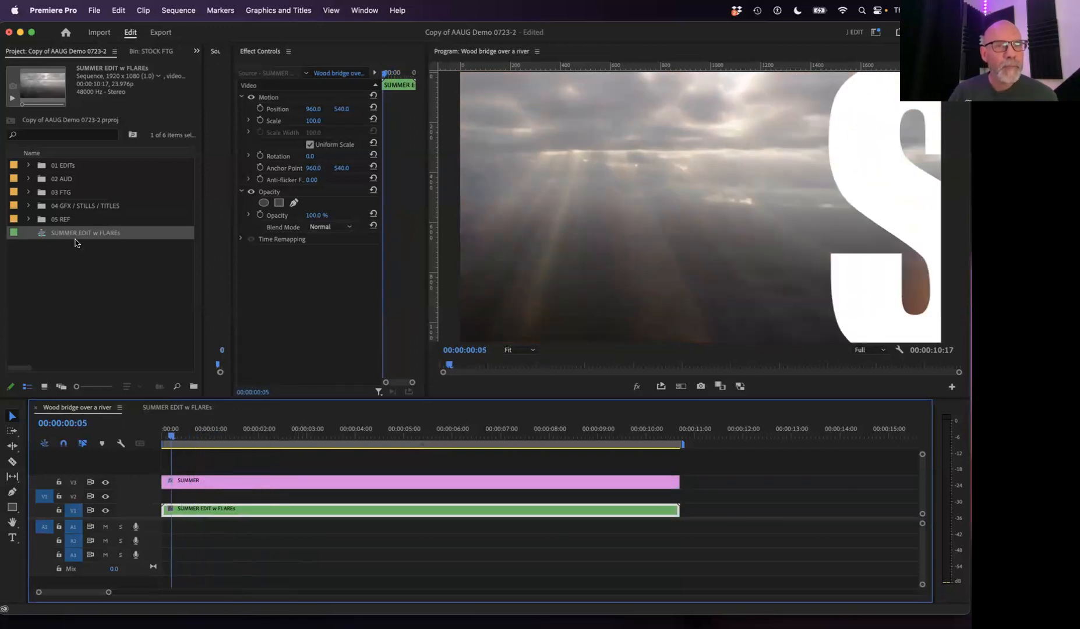
# Move the SUMMER EDIT w FLAREs sequence into the 01 EDITs bin and rename the Wood bridge over a river sequence as SUMMER TEXT ANIM.
pyautogui.moveTo(78, 240); pyautogui.dragTo(57, 168)
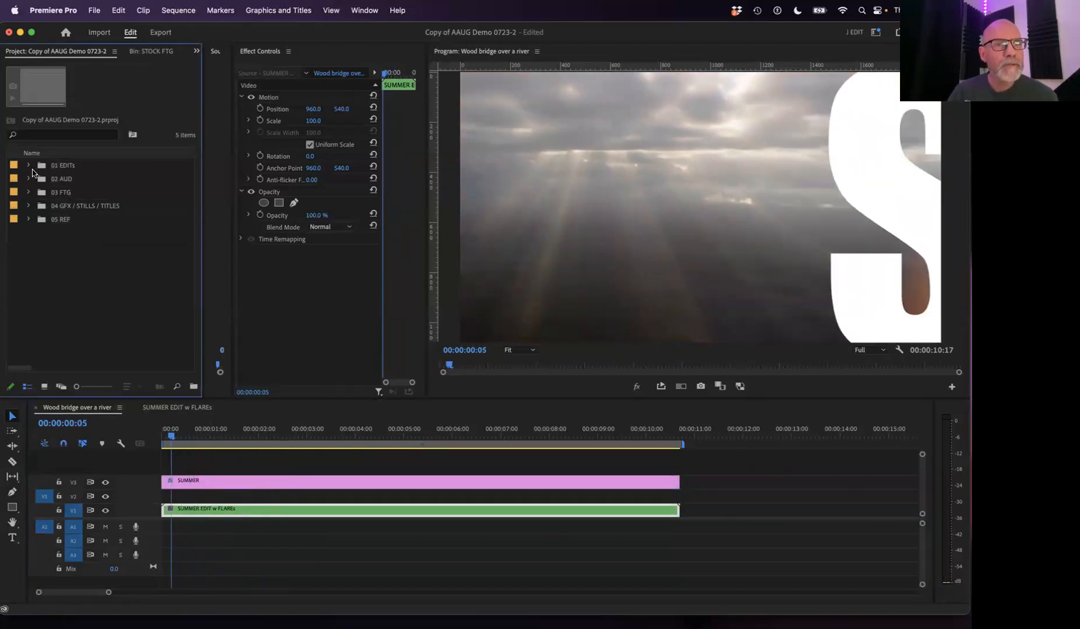
pyautogui.click(28, 166)
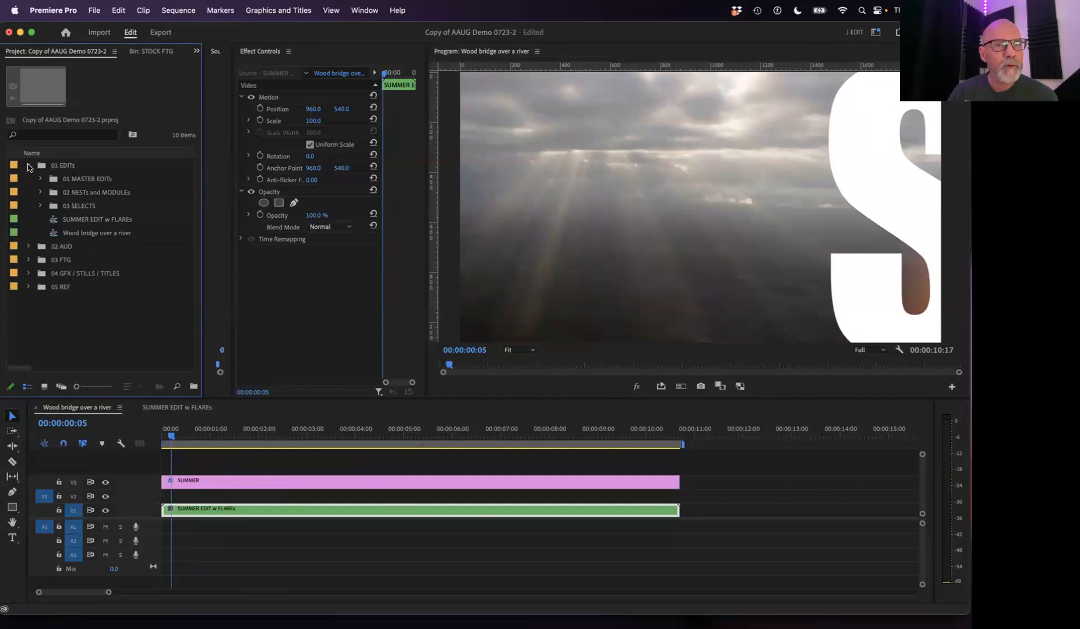
pyautogui.click(96, 236)
pyautogui.click(100, 239)
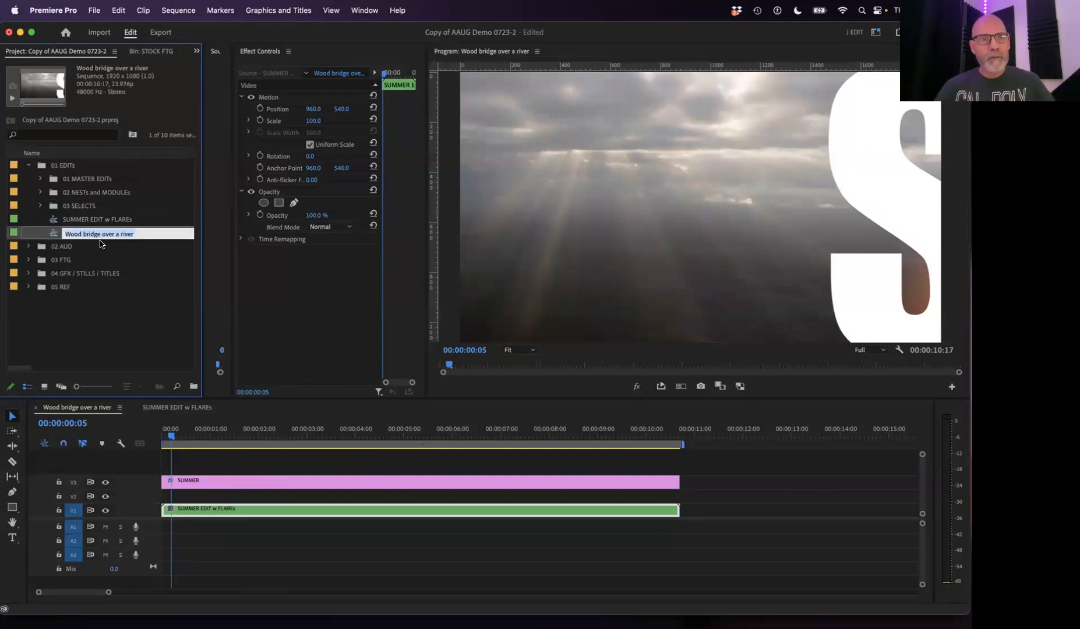
pyautogui.write('SUMMRE')
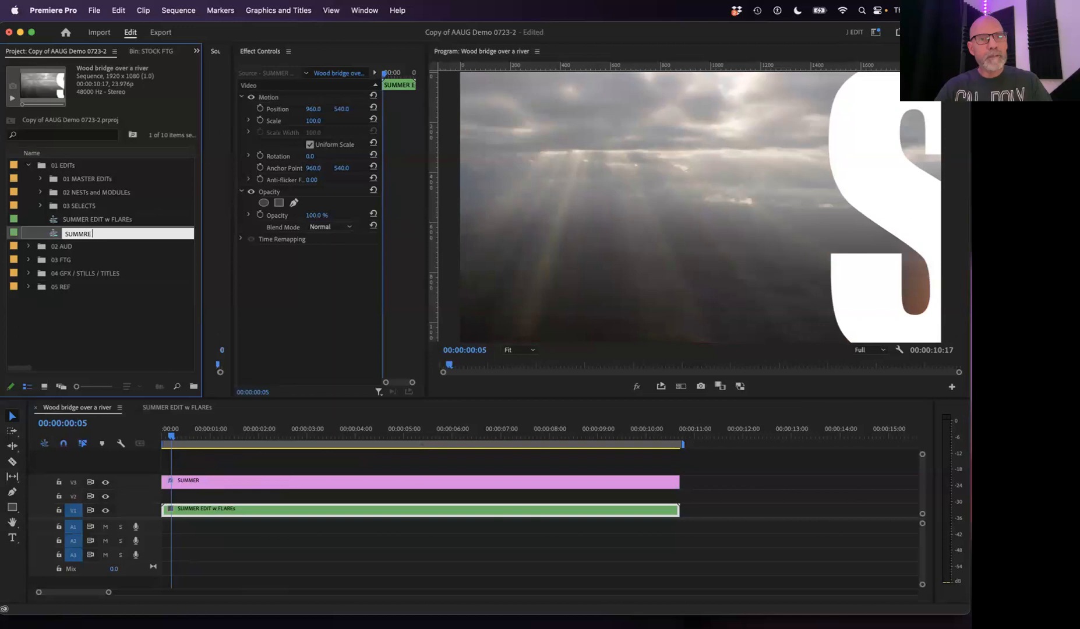
pyautogui.press('BackSpace')
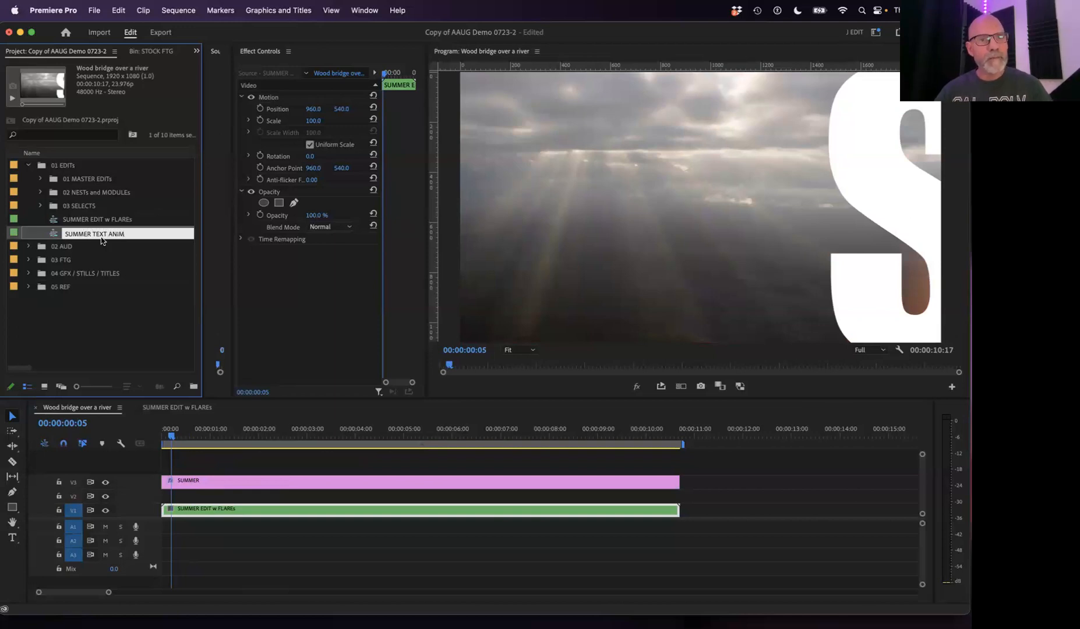
pyautogui.click(118, 325)
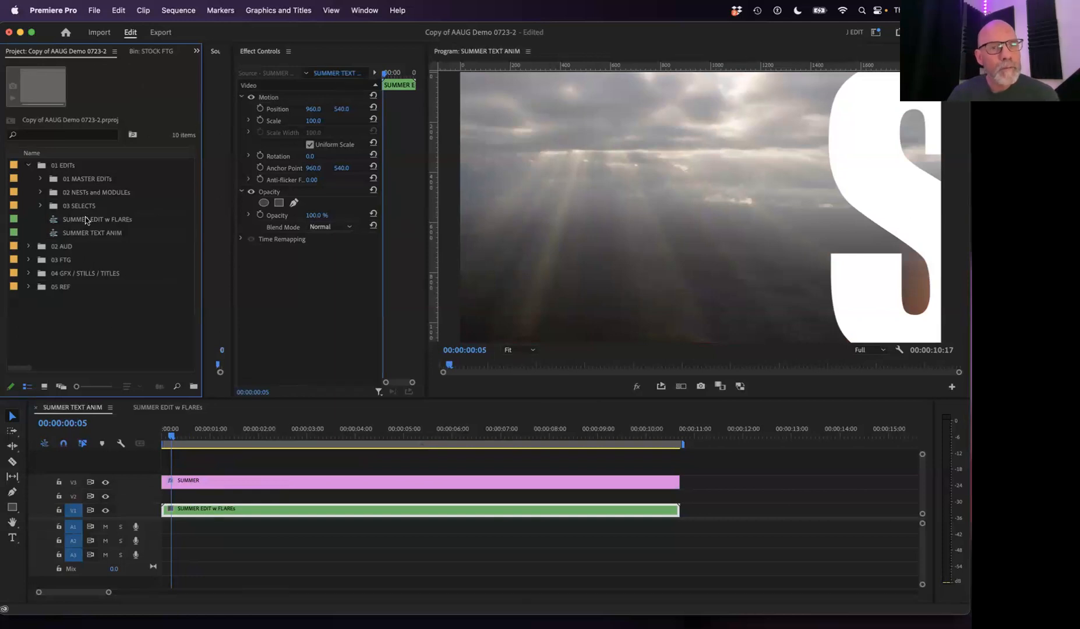
# Move the SUMMER title clip down to V2, directly above the nested edit, and scrub to 00:00:02:14.
pyautogui.click(78, 246)
pyautogui.click(55, 234)
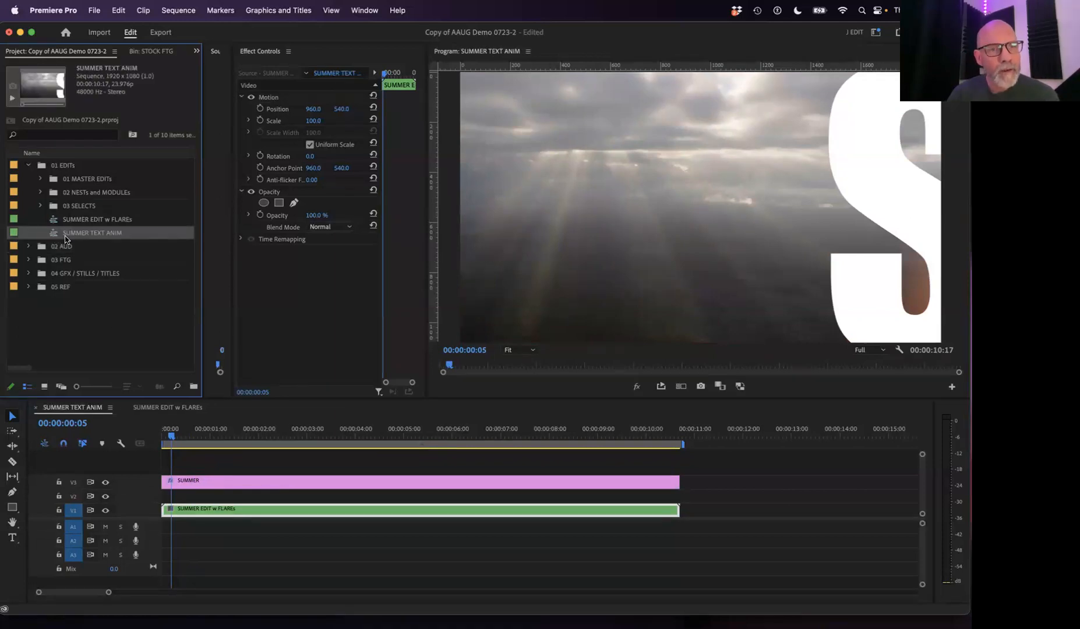
pyautogui.moveTo(216, 437); pyautogui.dragTo(239, 496)
pyautogui.moveTo(242, 441); pyautogui.dragTo(286, 485)
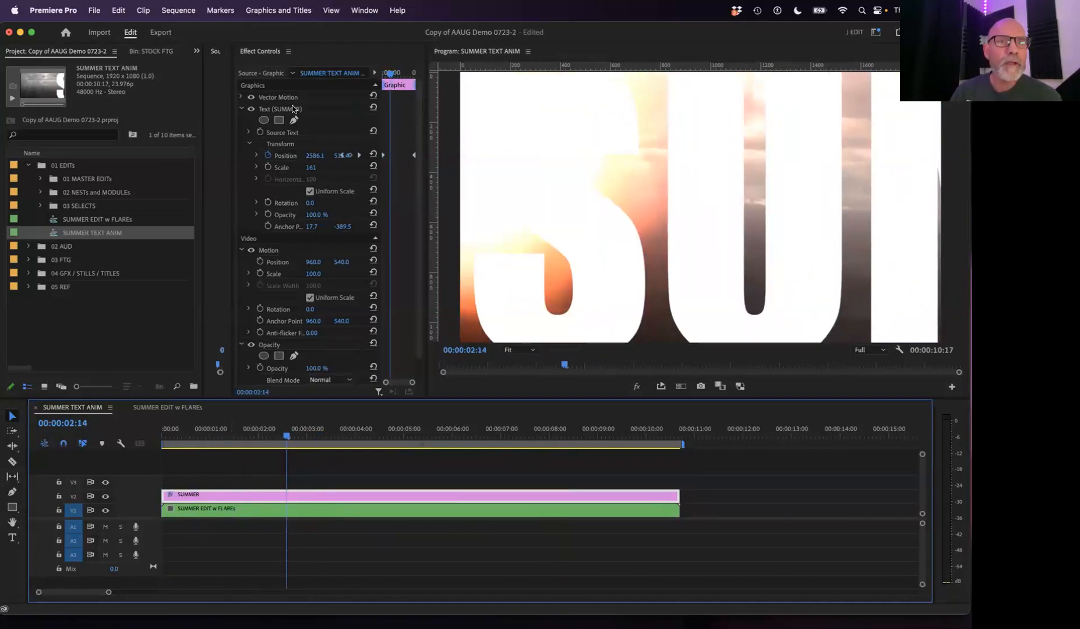
# Apply the Track Matte Key effect to the nested SUMMER EDIT w FLAREs clip on V1.
pyautogui.click(196, 51)
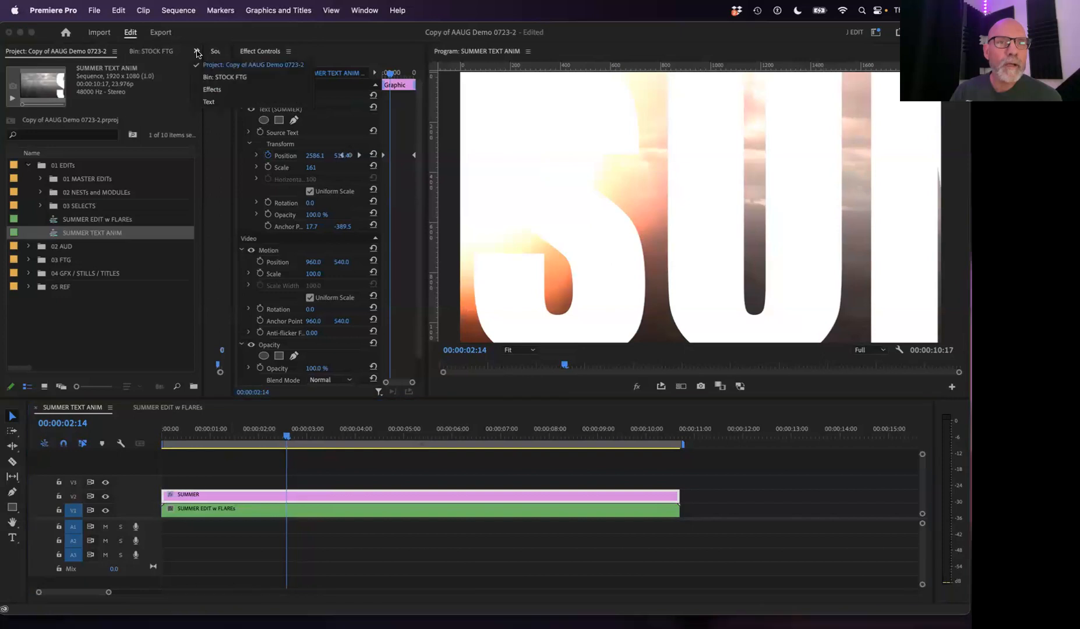
pyautogui.click(213, 90)
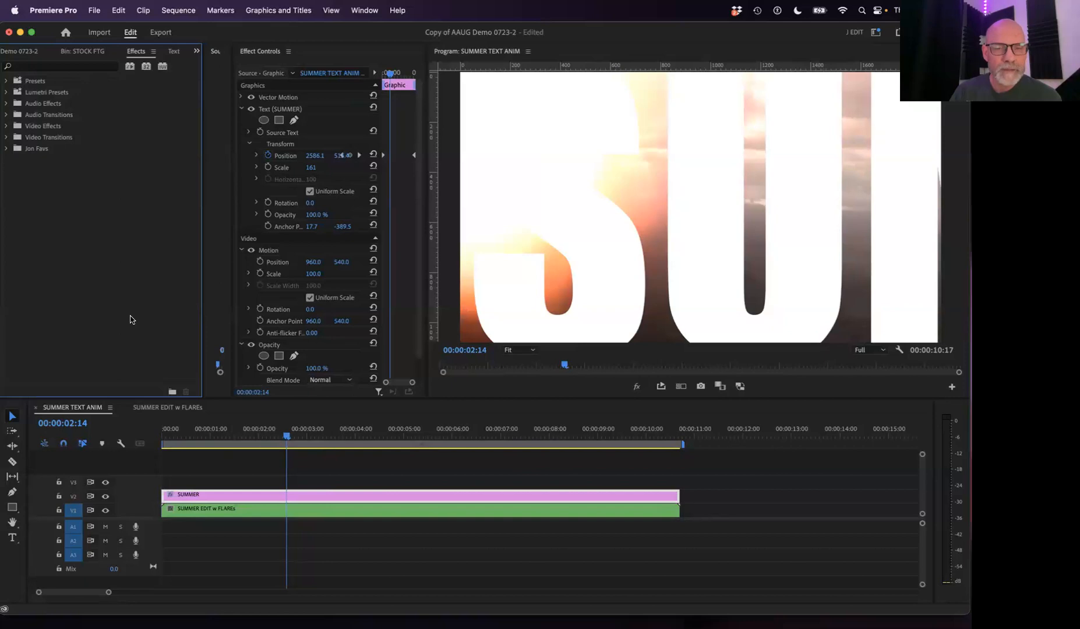
pyautogui.click(261, 511)
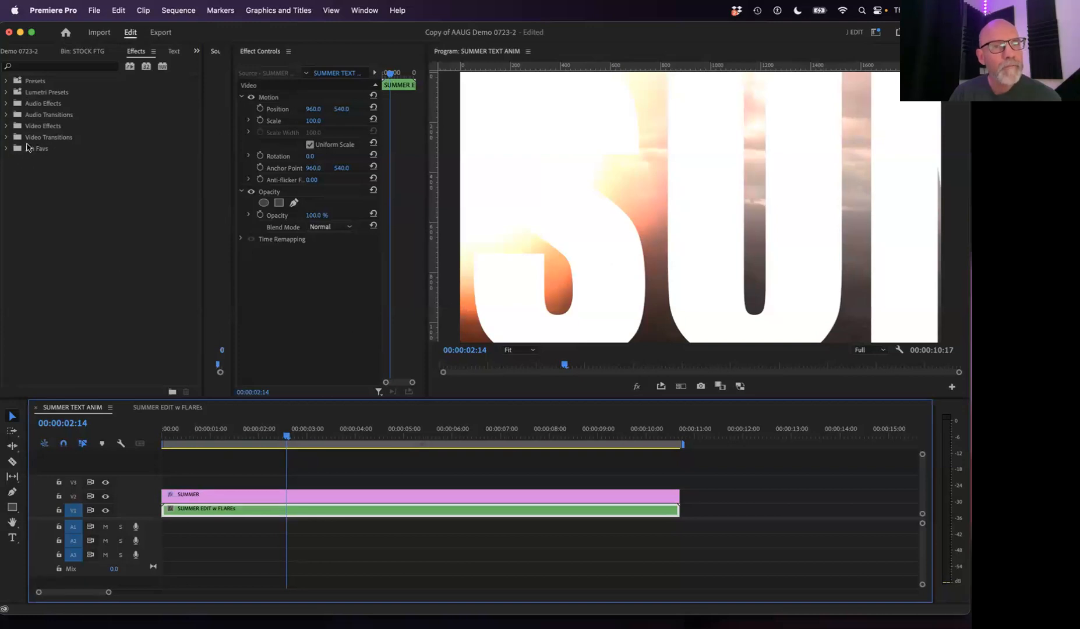
pyautogui.click(7, 149)
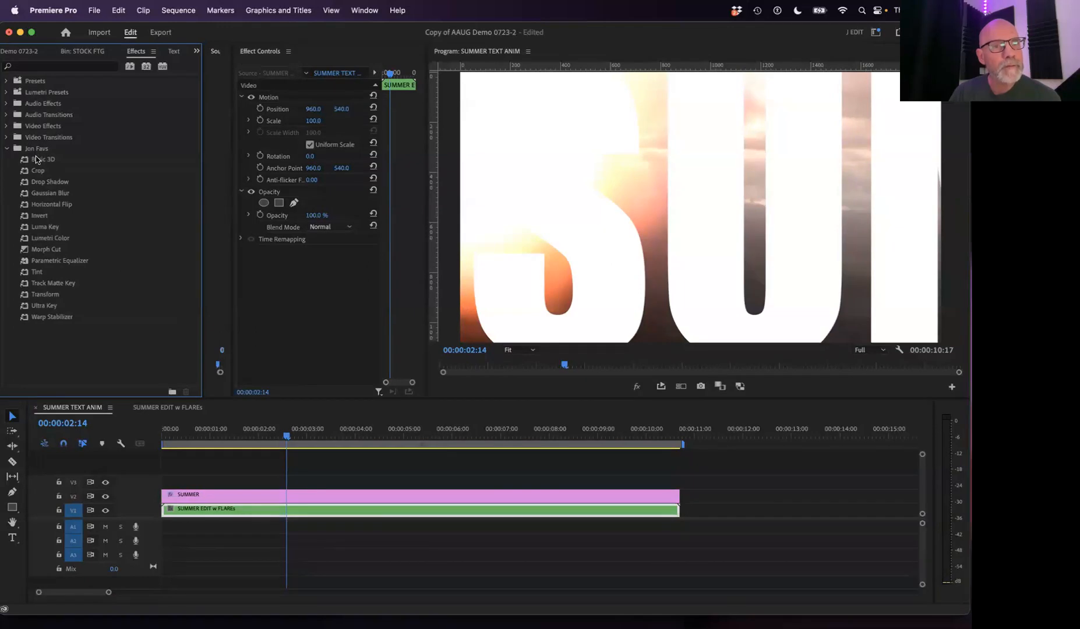
pyautogui.click(55, 283)
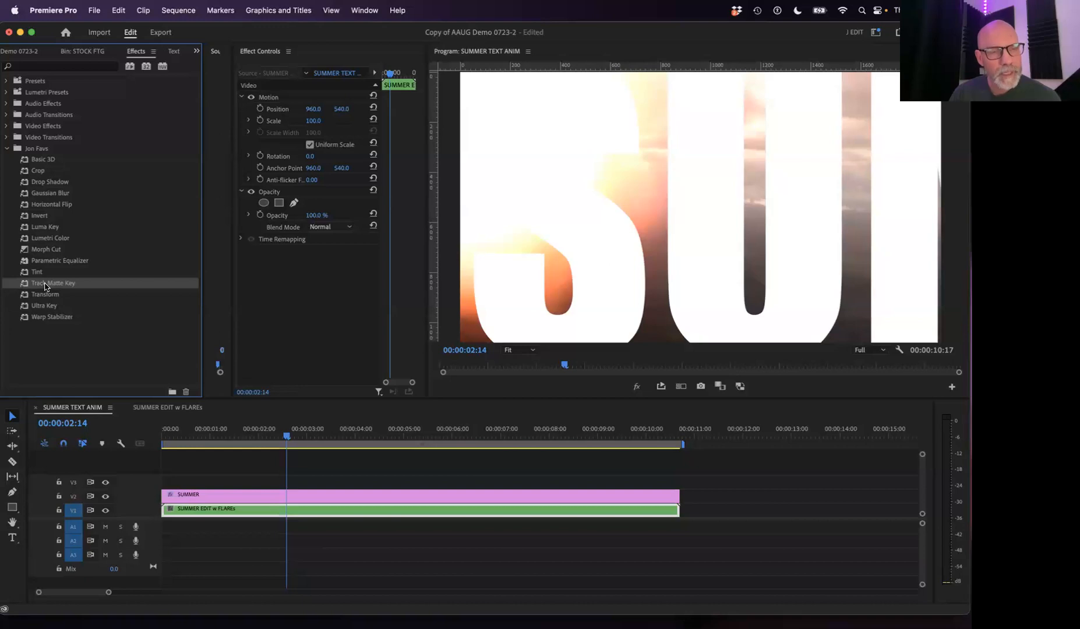
pyautogui.moveTo(47, 286); pyautogui.dragTo(268, 511)
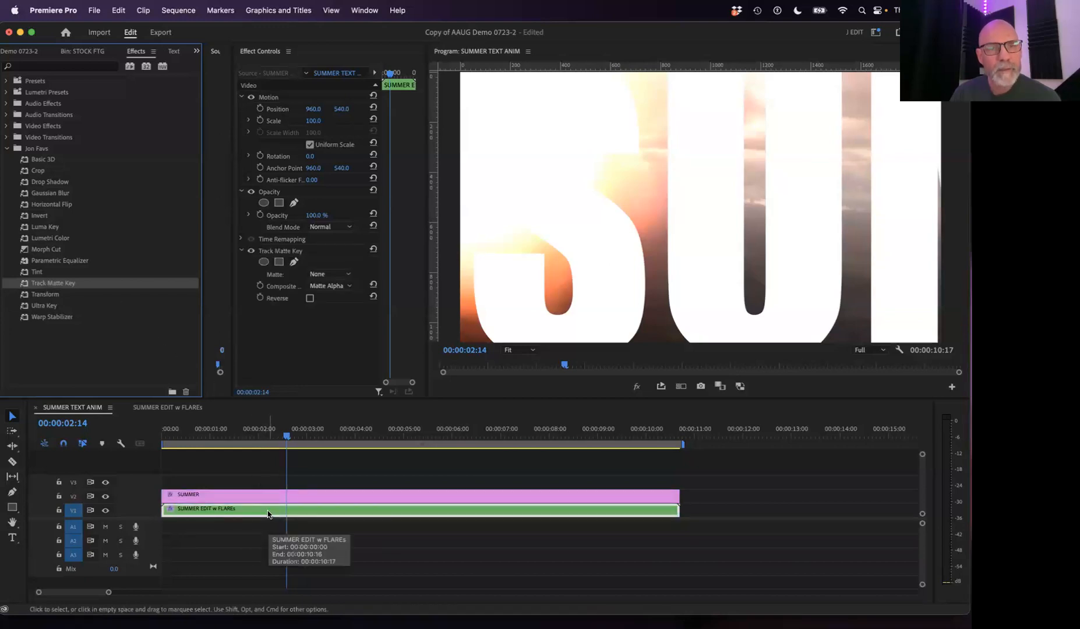
# Set the Track Matte Key's matte on the nested clip to Video 2.
pyautogui.click(241, 96)
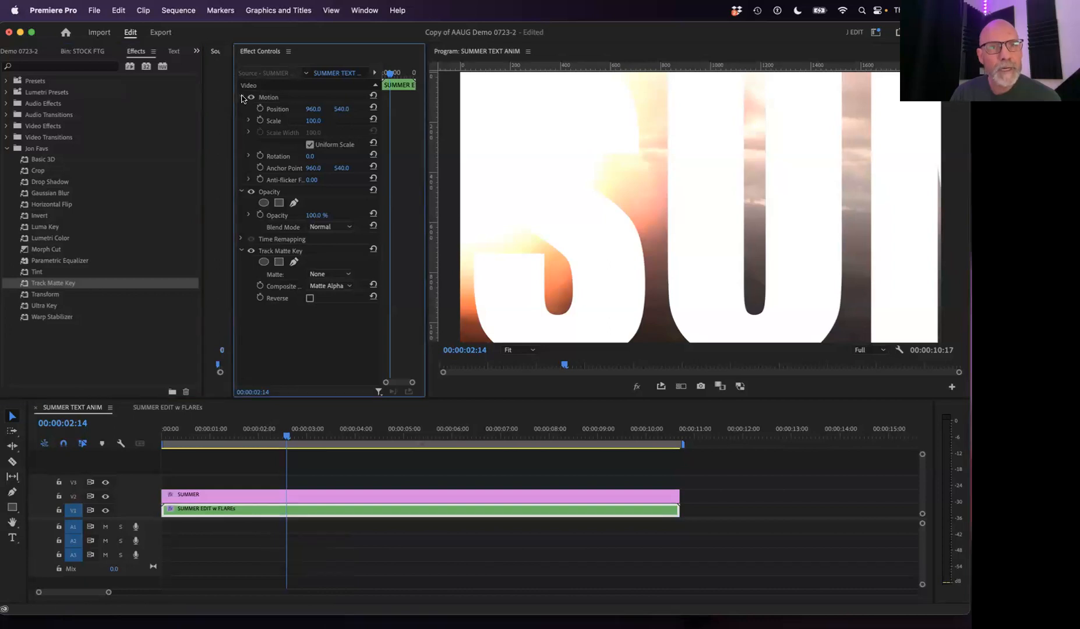
pyautogui.click(241, 109)
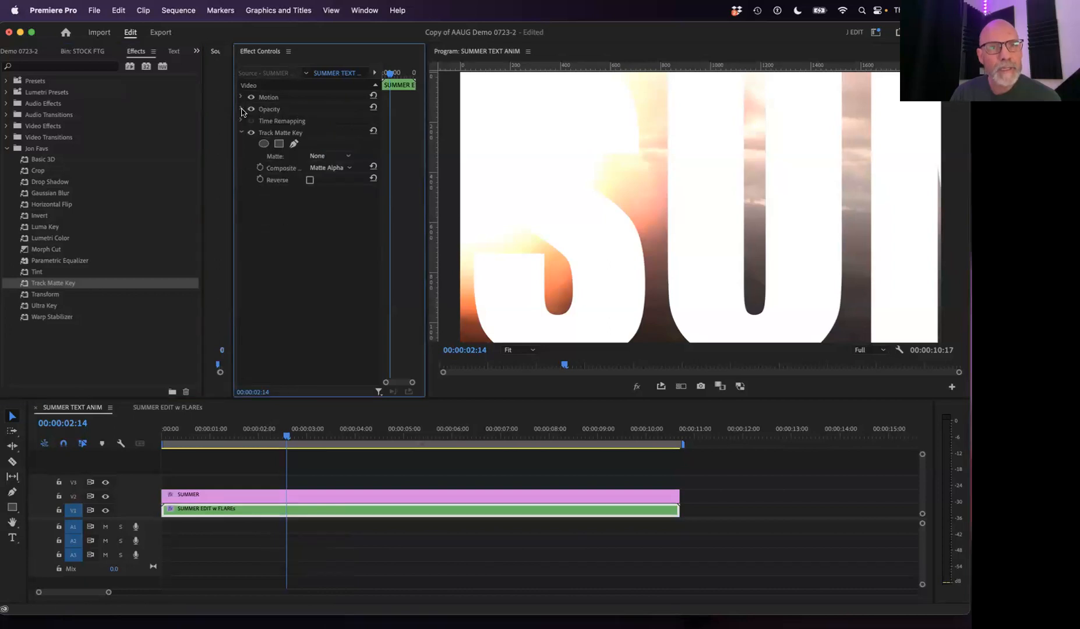
pyautogui.click(340, 158)
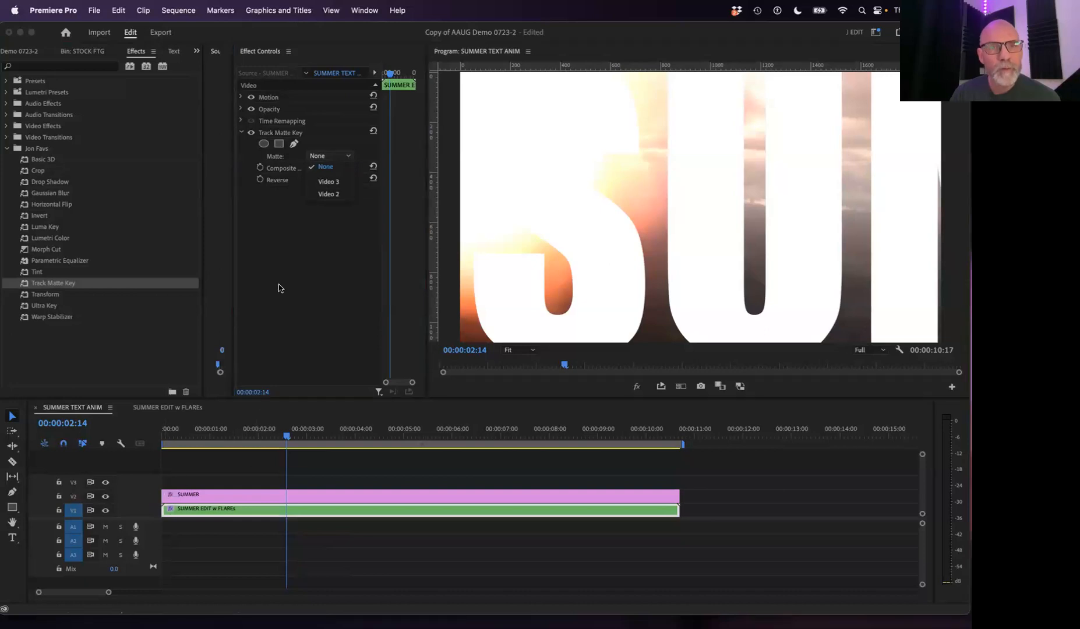
pyautogui.click(329, 194)
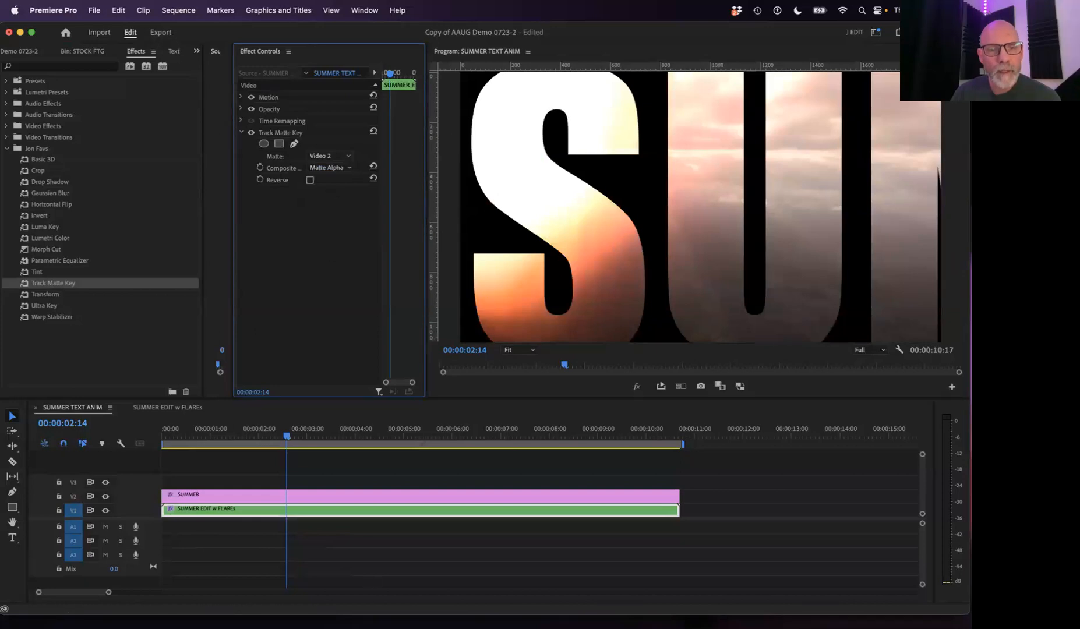
# Play the matted SUMMER title animation from the sequence start, and scrub back to 00:00:04:20.
pyautogui.click(125, 452)
pyautogui.press('Home')
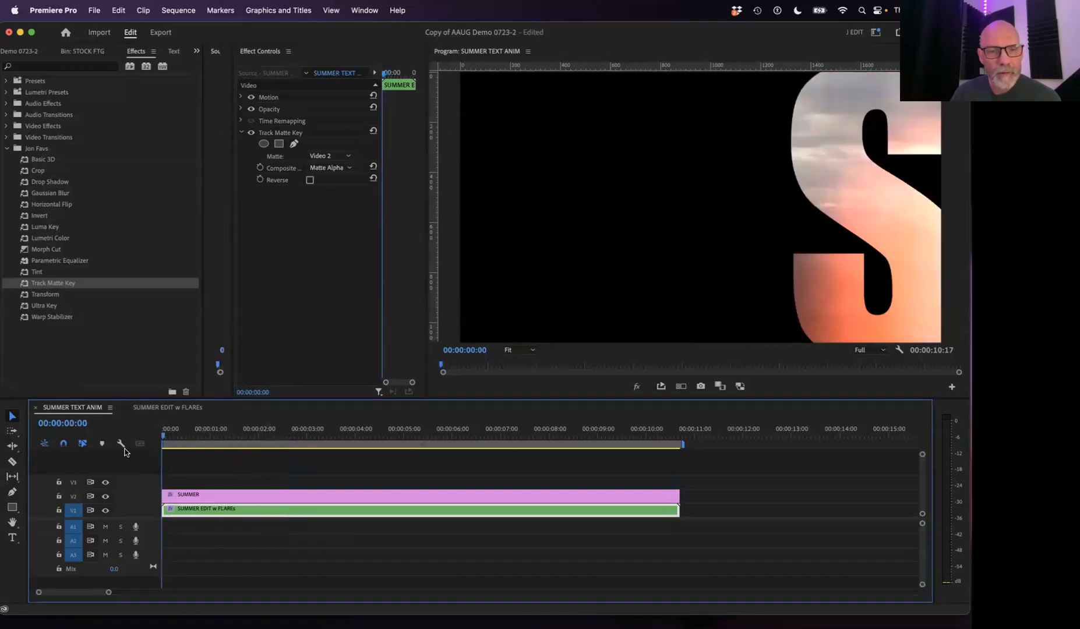
pyautogui.press('space')
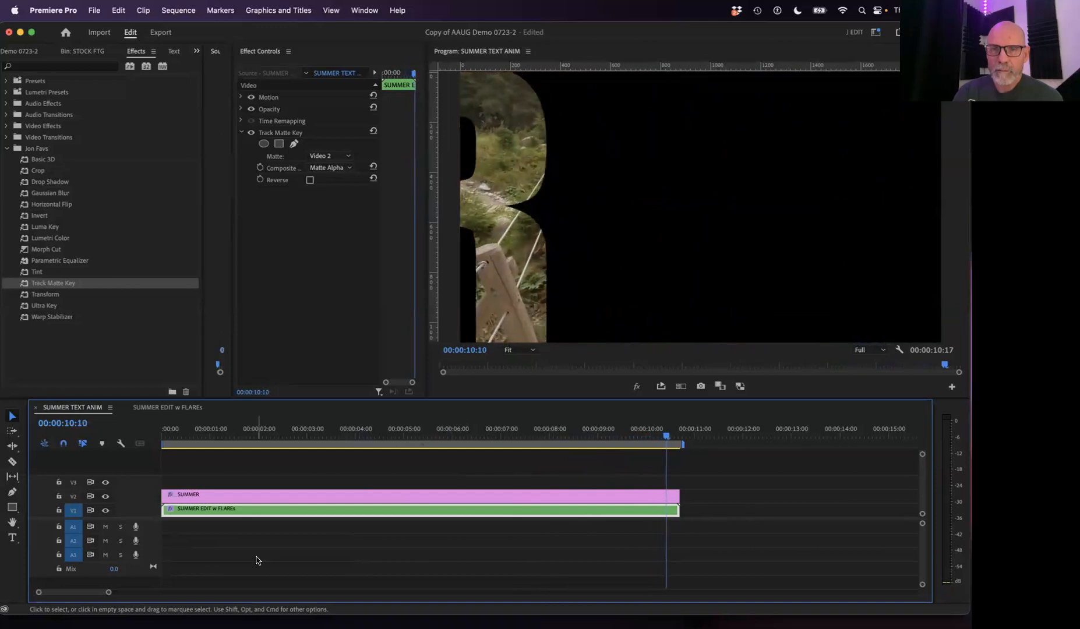
pyautogui.moveTo(629, 438); pyautogui.dragTo(393, 448)
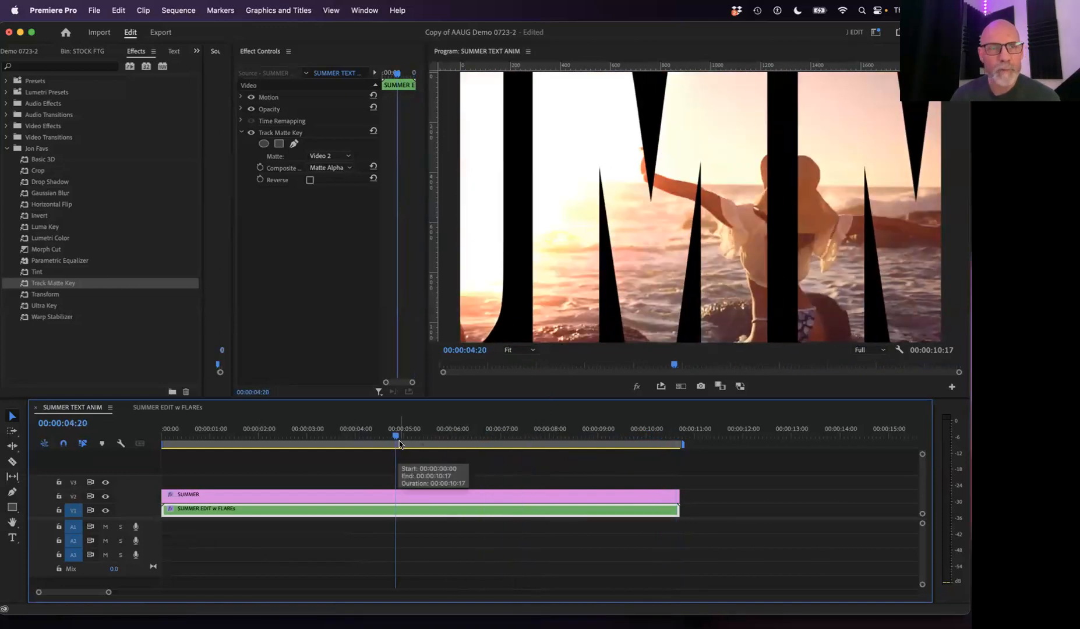
# Place Flare 11.mov from the Leaks Flares bin on V3 above the title, spanning the frame at 00:00:04:20.
pyautogui.click(26, 53)
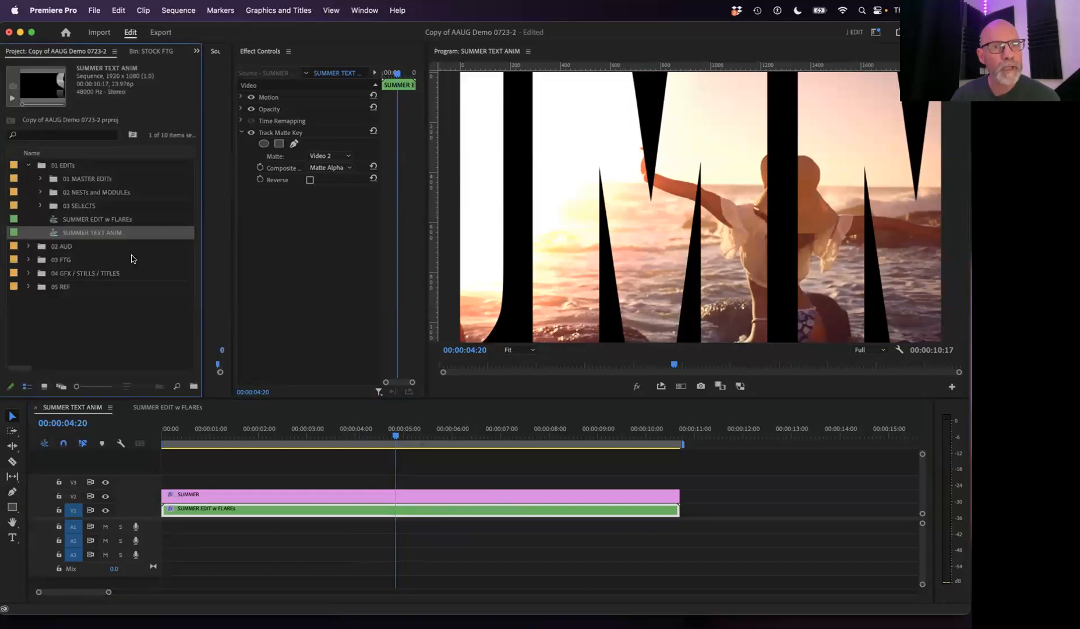
pyautogui.click(28, 259)
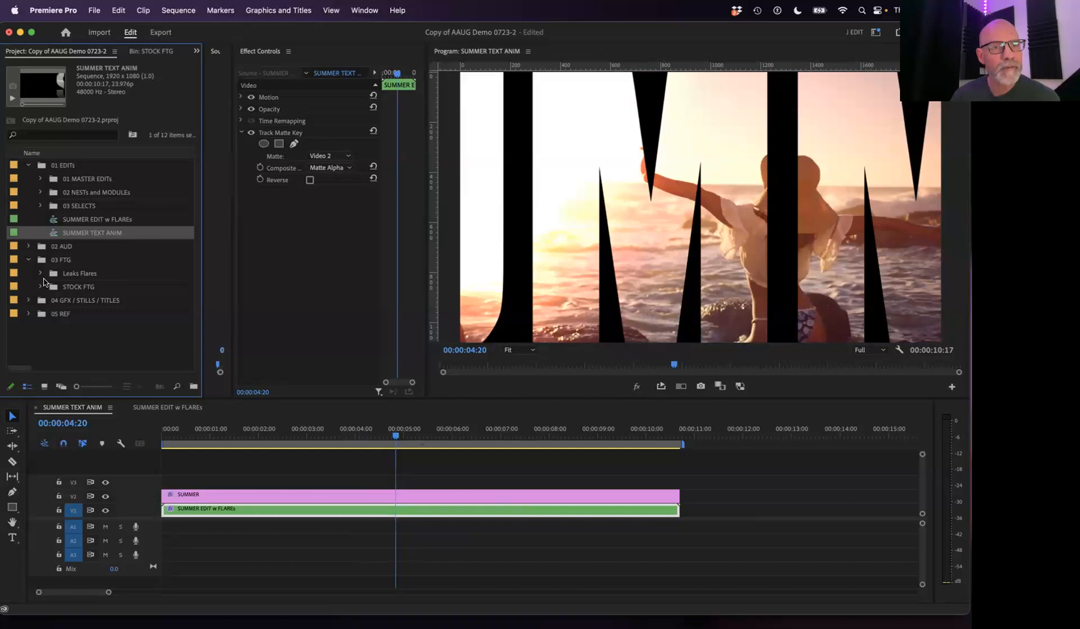
pyautogui.click(39, 273)
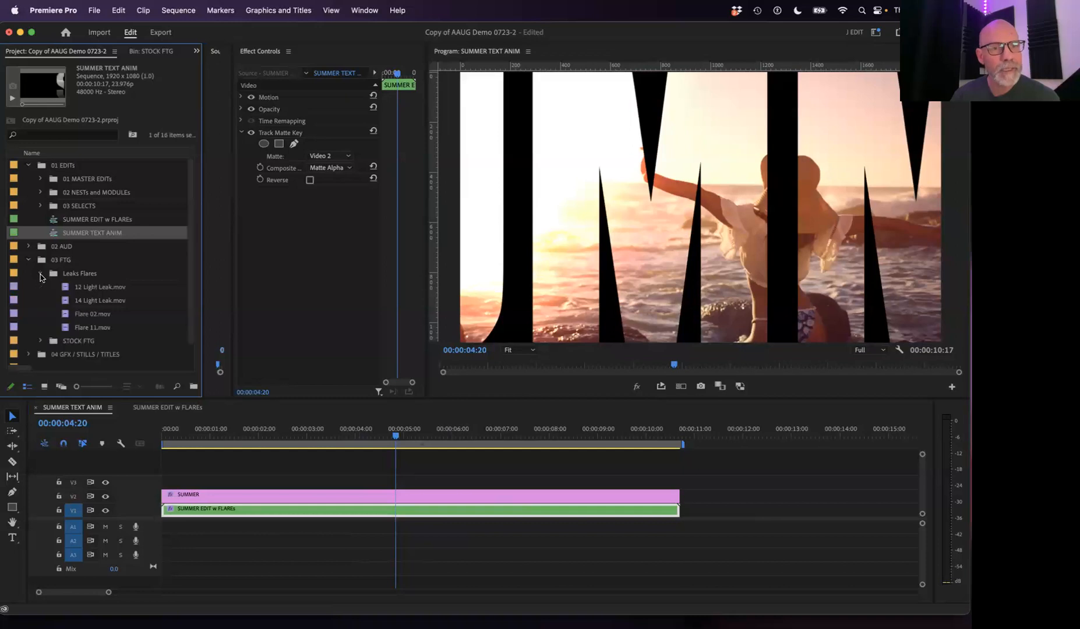
pyautogui.click(94, 328)
pyautogui.moveTo(394, 428); pyautogui.dragTo(399, 487)
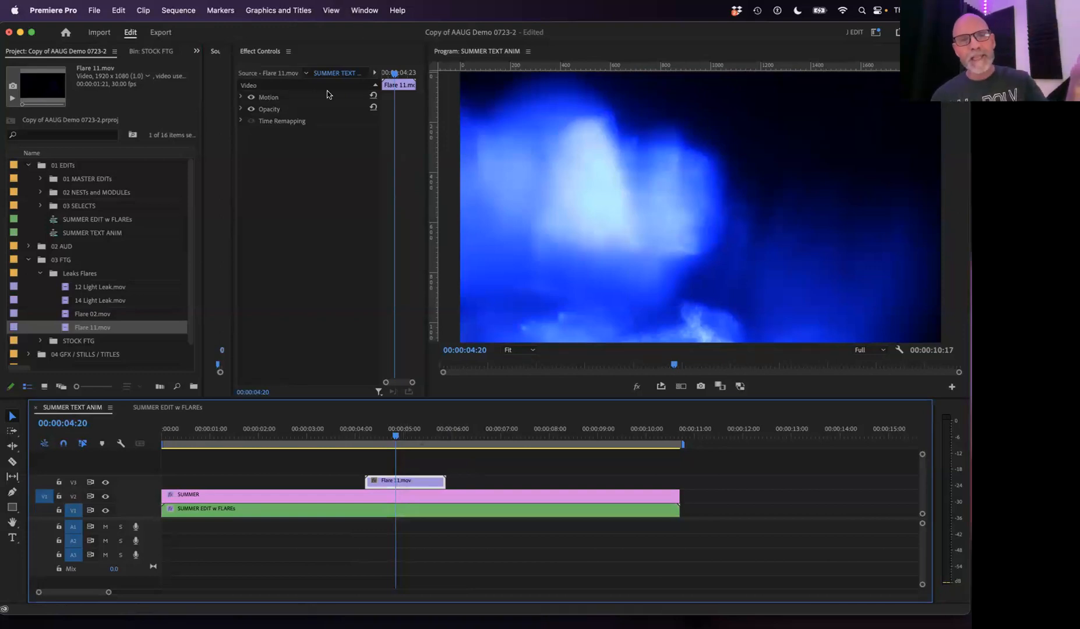
# Set the blend mode of the Flare 11.mov clip to Screen.
pyautogui.click(242, 110)
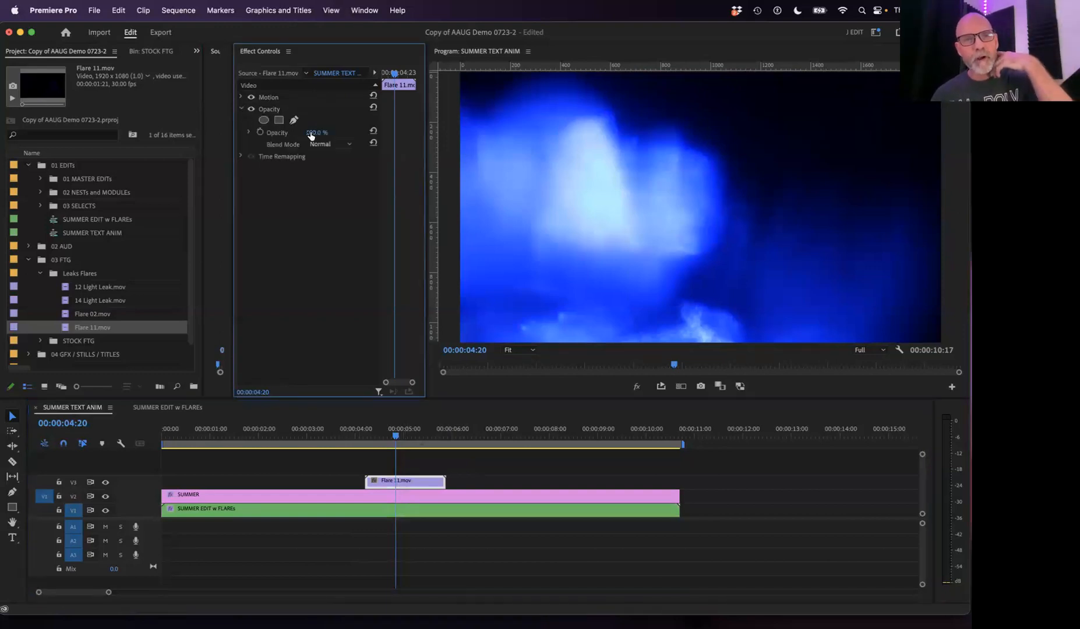
pyautogui.click(322, 145)
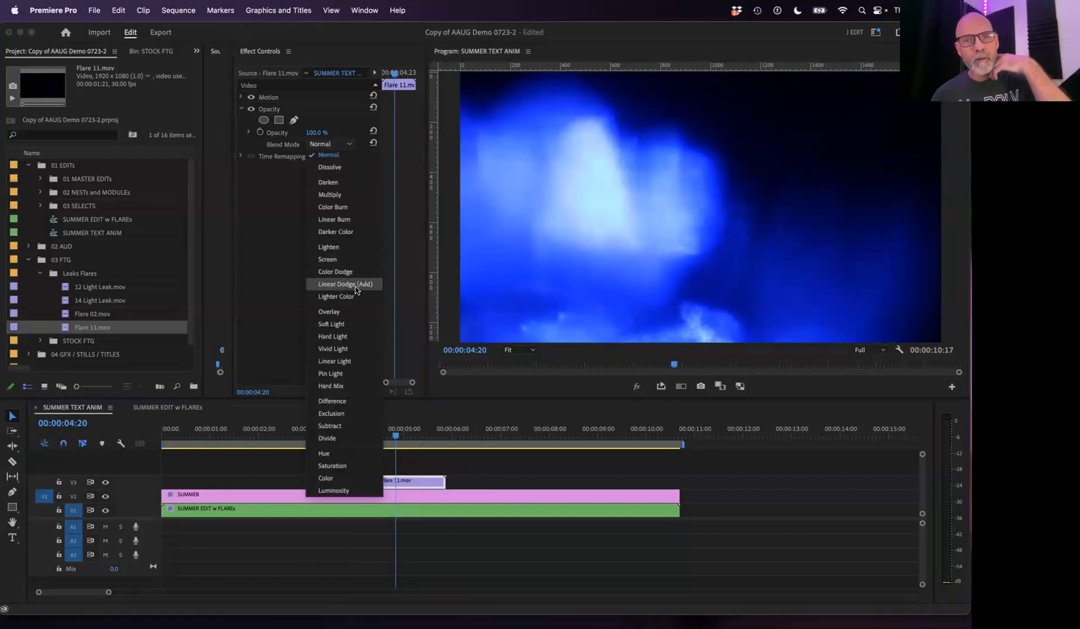
pyautogui.click(352, 259)
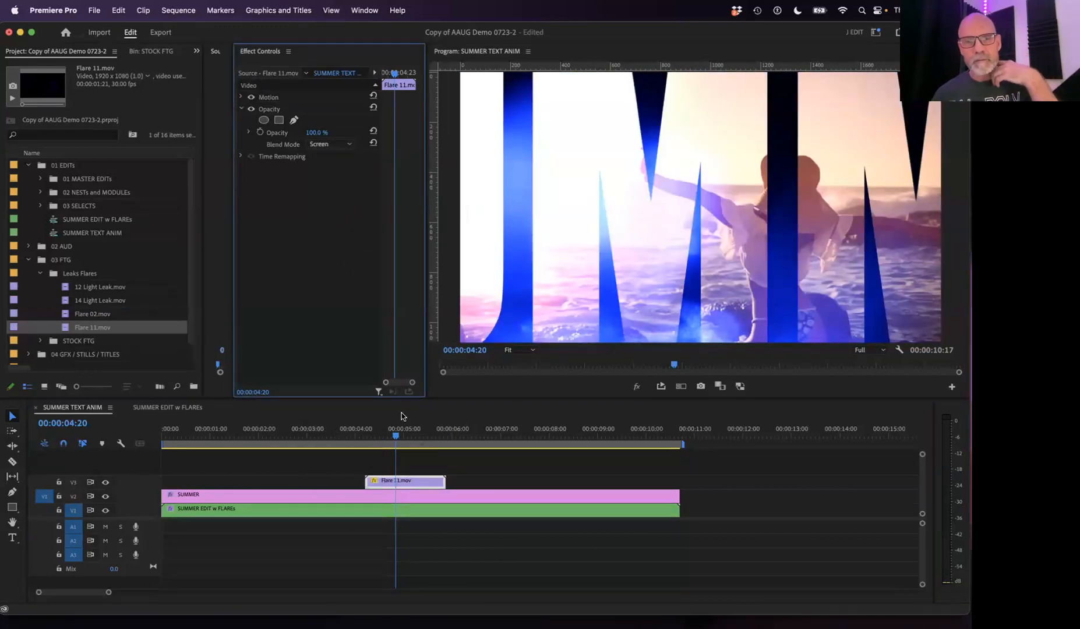
# Play the sequence through the Flare 11.mov overlay, and scrub back to 00:00:01:09.
pyautogui.moveTo(394, 436); pyautogui.dragTo(337, 431)
pyautogui.press('space')
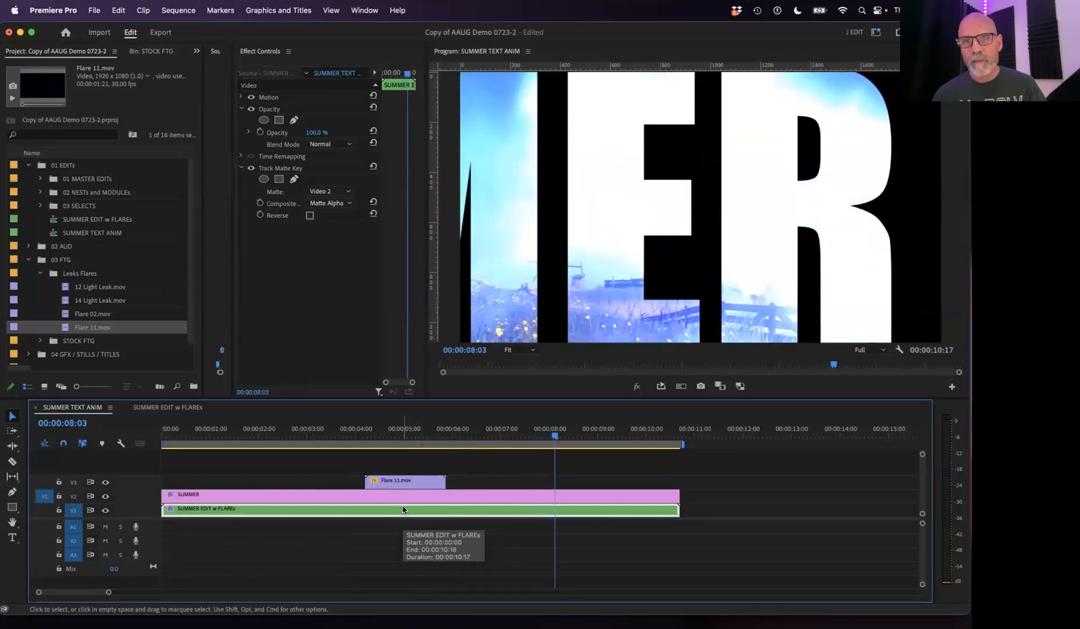
pyautogui.moveTo(486, 436); pyautogui.dragTo(239, 405)
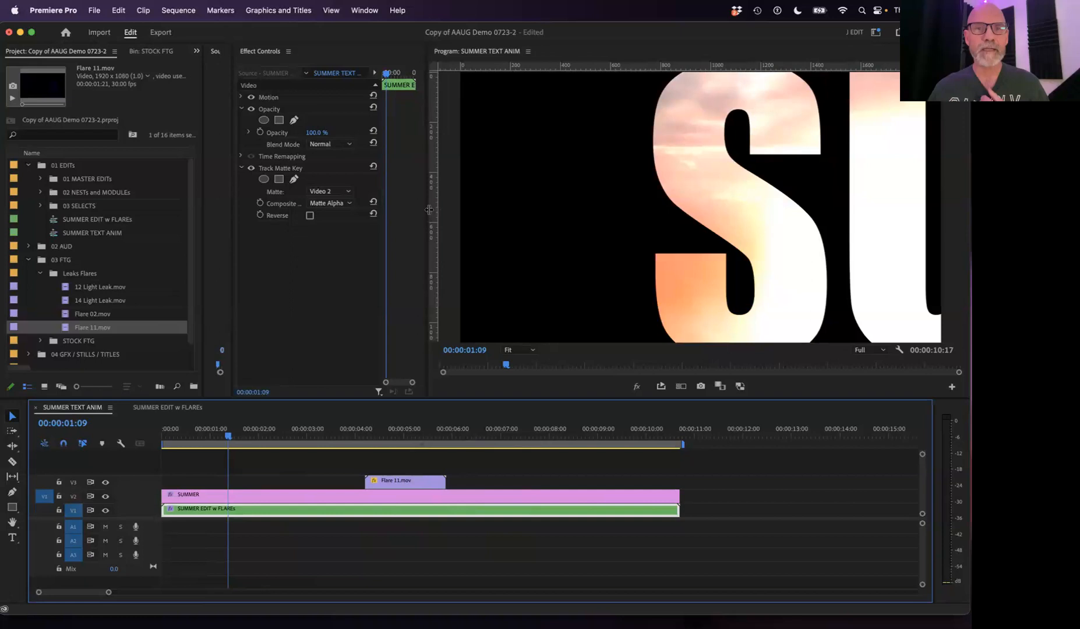
# Widen the Effect Controls area and show the SUMMER title's settings at 00:00:03:01.
pyautogui.moveTo(427, 210); pyautogui.dragTo(511, 210)
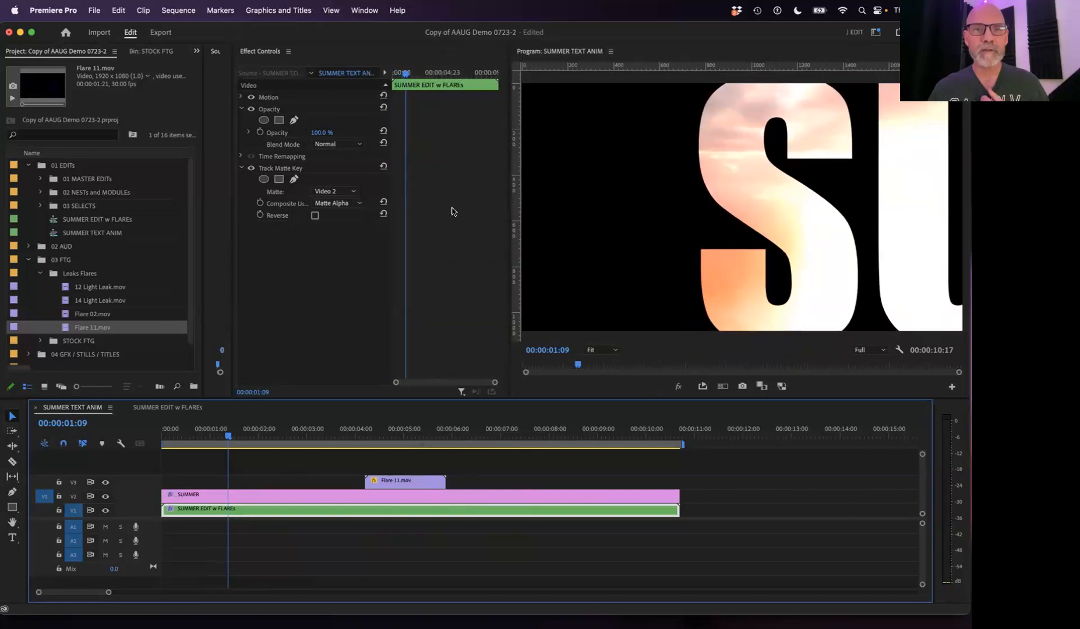
pyautogui.moveTo(231, 224); pyautogui.dragTo(207, 227)
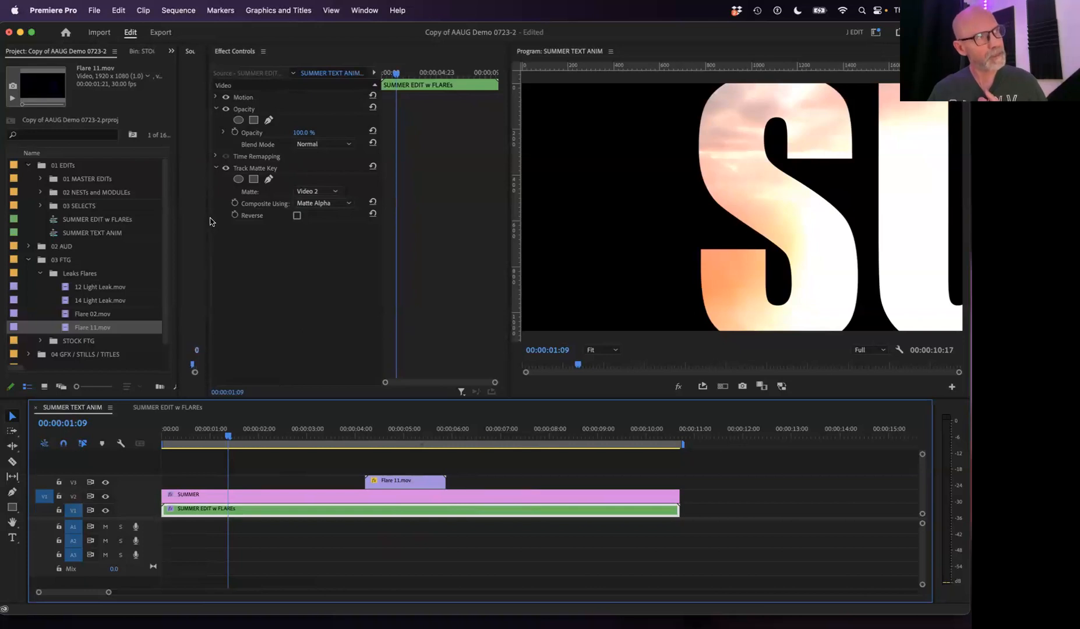
pyautogui.click(308, 433)
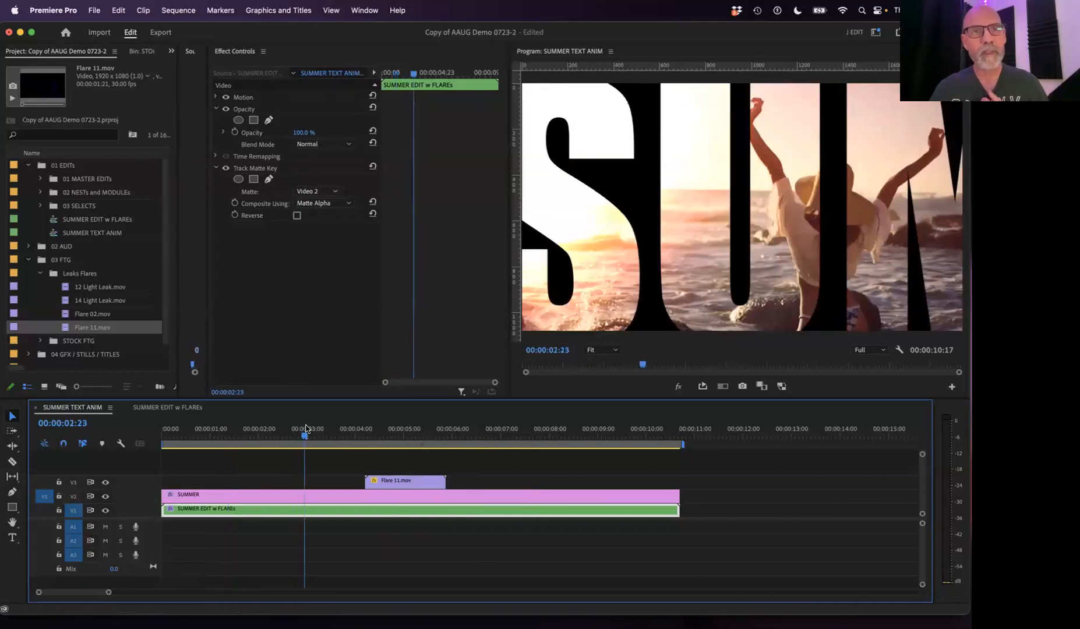
pyautogui.click(393, 497)
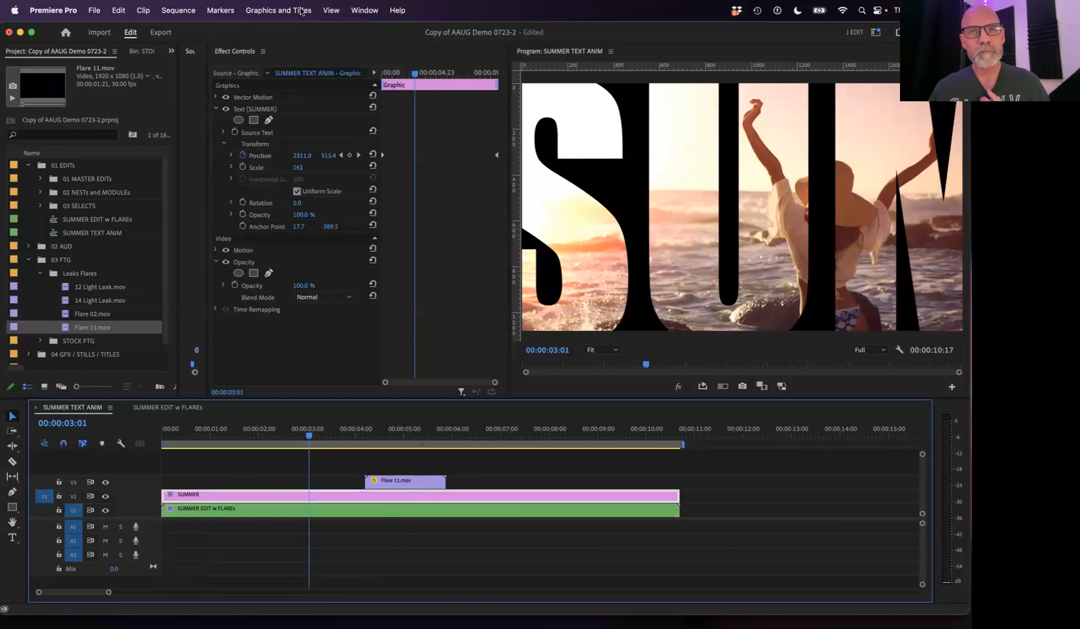
# Play the title animation from 00:00:03:18, and return to 00:00:02:18.
pyautogui.moveTo(308, 436); pyautogui.dragTo(343, 437)
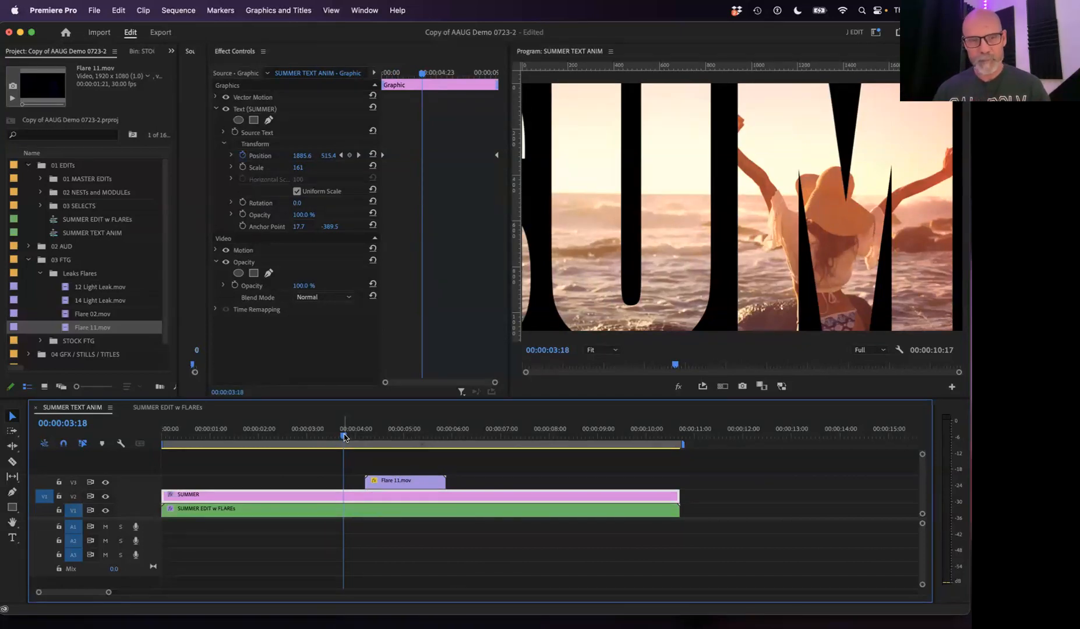
pyautogui.press('space')
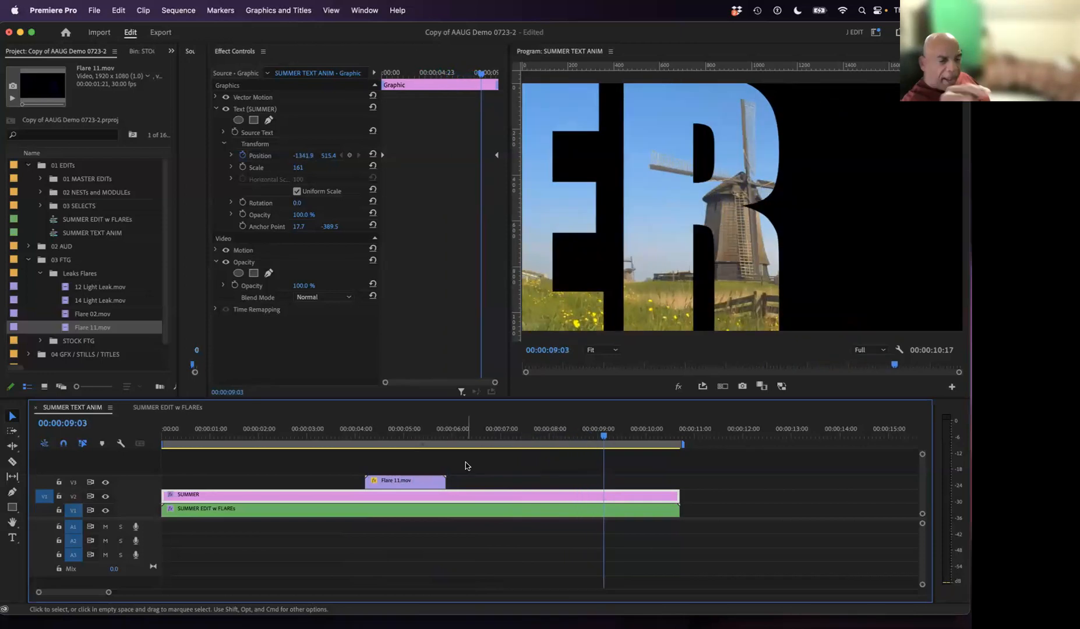
pyautogui.moveTo(480, 469); pyautogui.dragTo(296, 472)
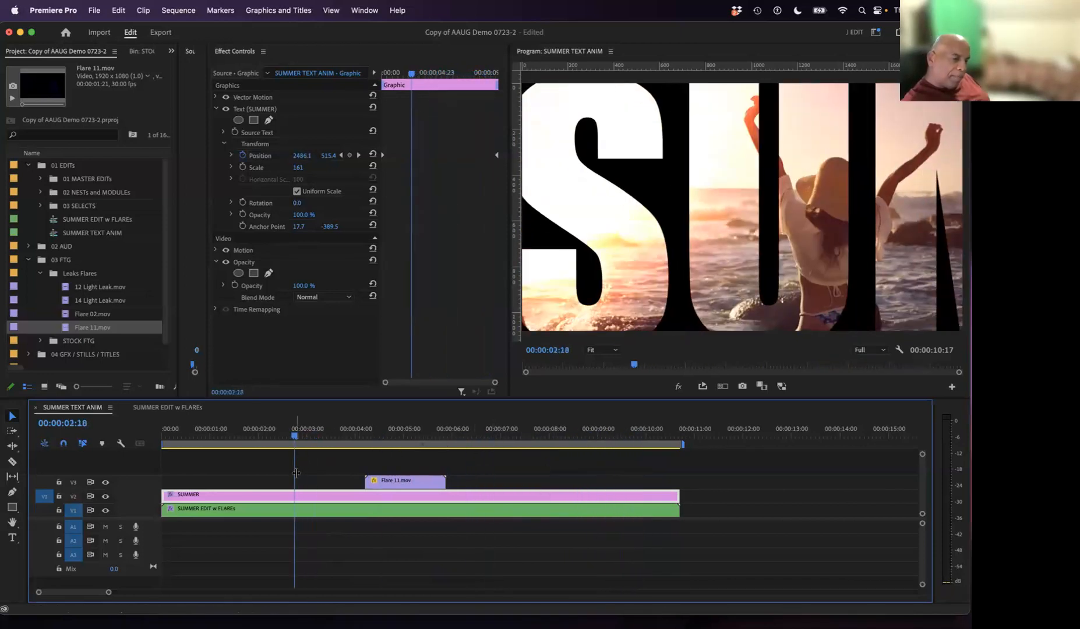
# Select the nested clip to show its Track Matte Key settings and scrub through the flare overlay, ending at 00:00:04:22.
pyautogui.click(271, 513)
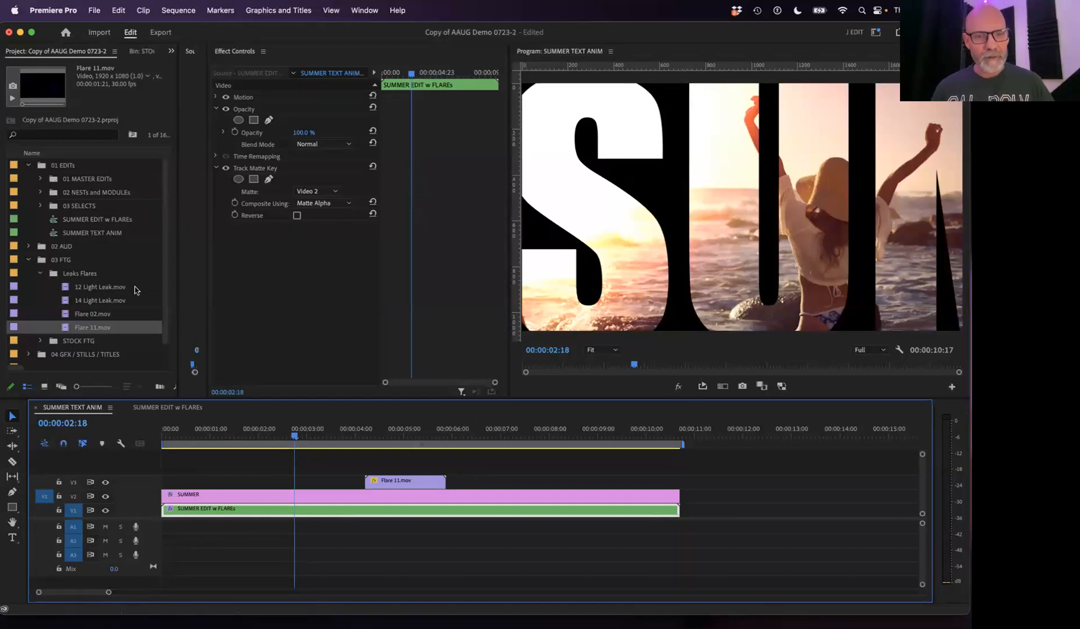
pyautogui.click(323, 436)
pyautogui.moveTo(323, 436); pyautogui.dragTo(311, 438)
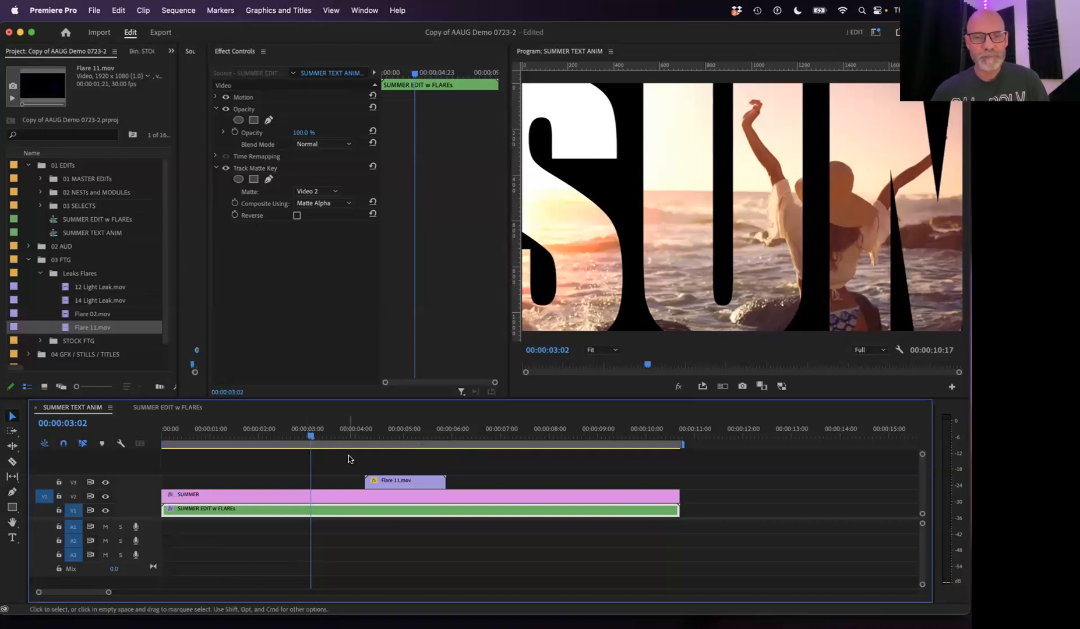
pyautogui.click(357, 434)
pyautogui.moveTo(358, 434); pyautogui.dragTo(389, 436)
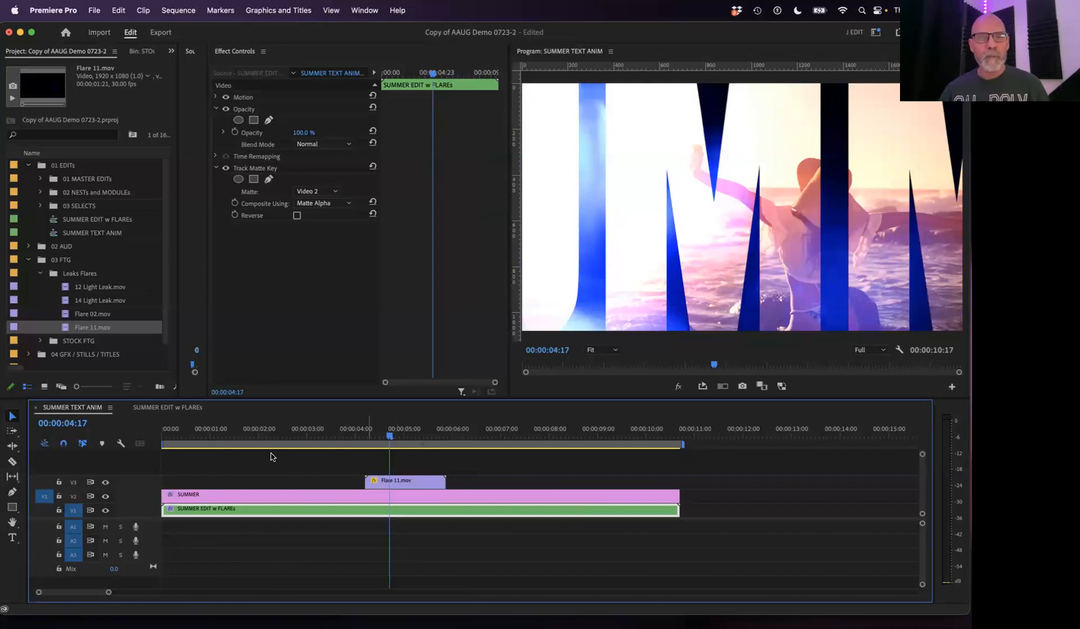
pyautogui.moveTo(402, 432)
pyautogui.mouseDown()
pyautogui.moveTo(369, 431)
pyautogui.moveTo(419, 437)
pyautogui.mouseUp()
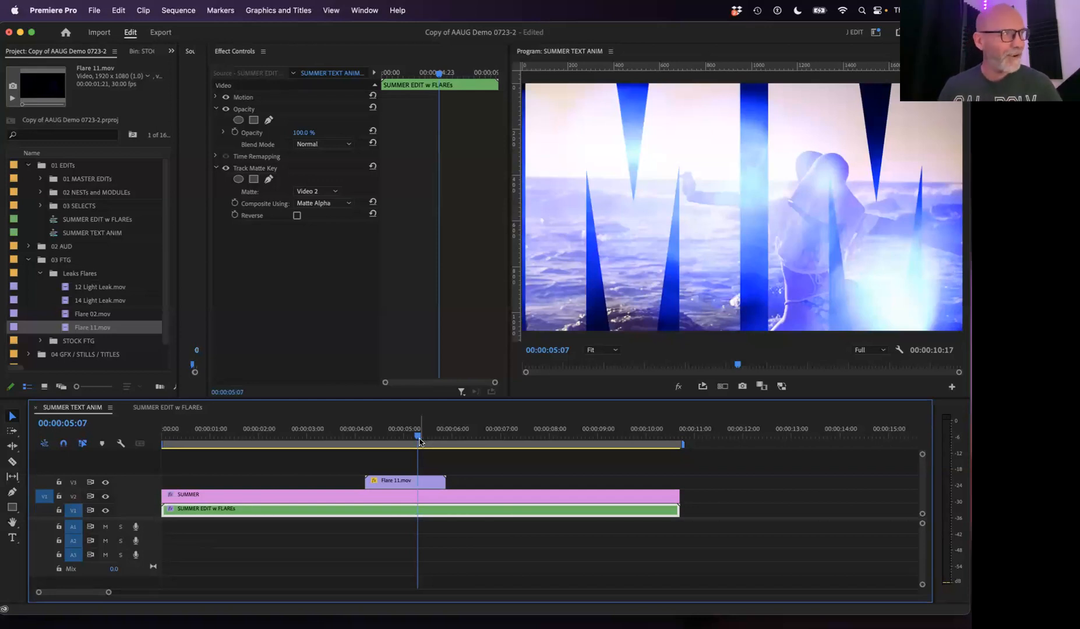
pyautogui.click(422, 438)
pyautogui.moveTo(421, 438)
pyautogui.mouseDown()
pyautogui.moveTo(382, 437)
pyautogui.moveTo(455, 437)
pyautogui.moveTo(362, 438)
pyautogui.moveTo(422, 441)
pyautogui.mouseUp()
pyautogui.moveTo(434, 439); pyautogui.dragTo(400, 434)
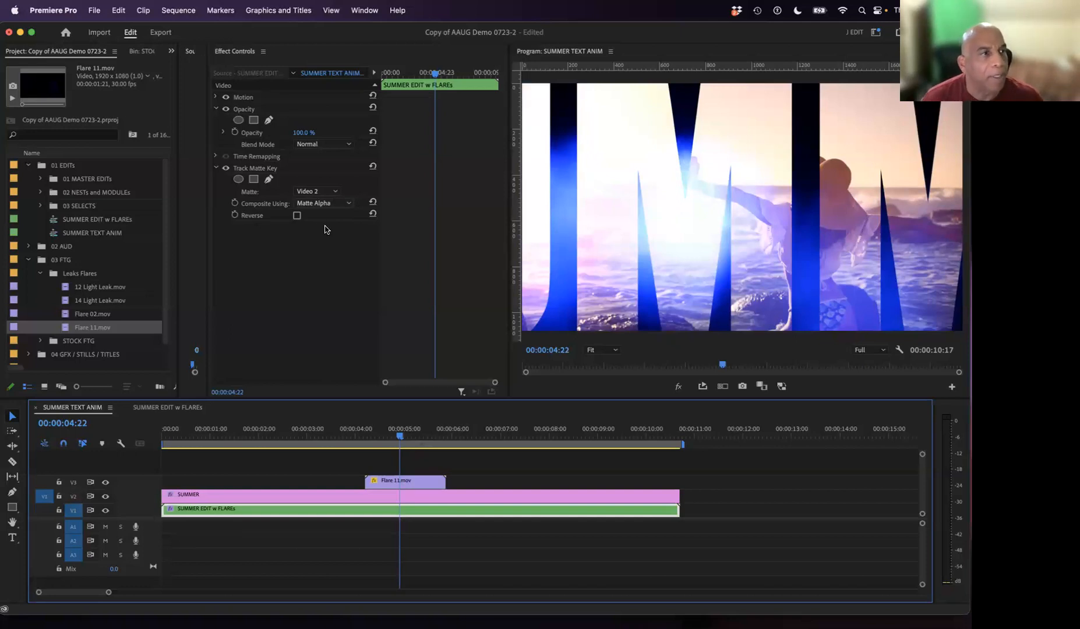
# Switch to the Mac's System Settings and search the settings for "display".
pyautogui.click(14, 10)
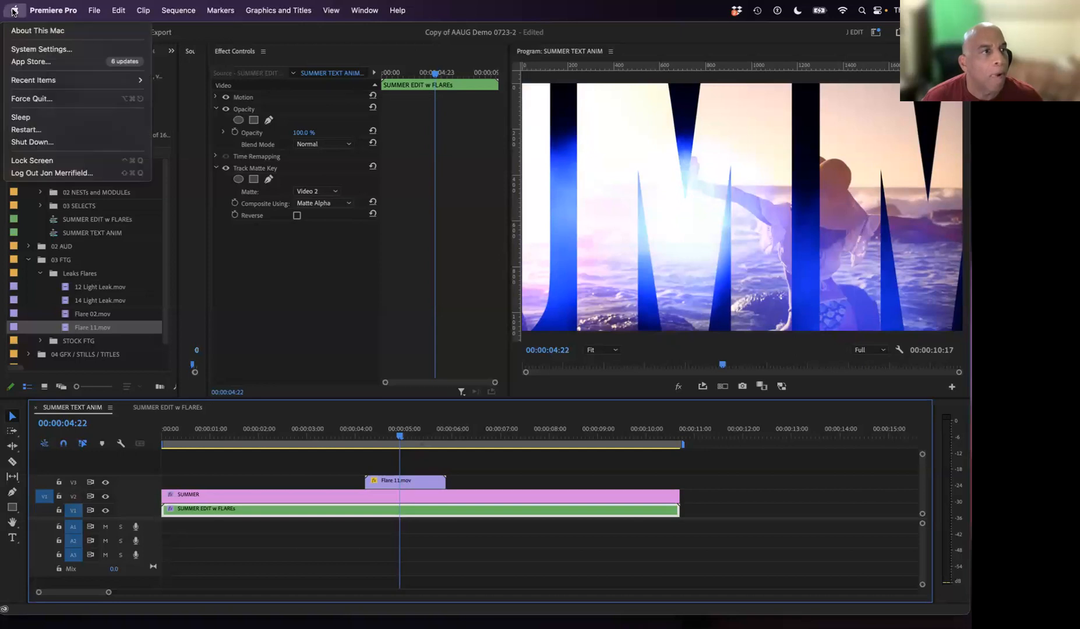
pyautogui.click(38, 49)
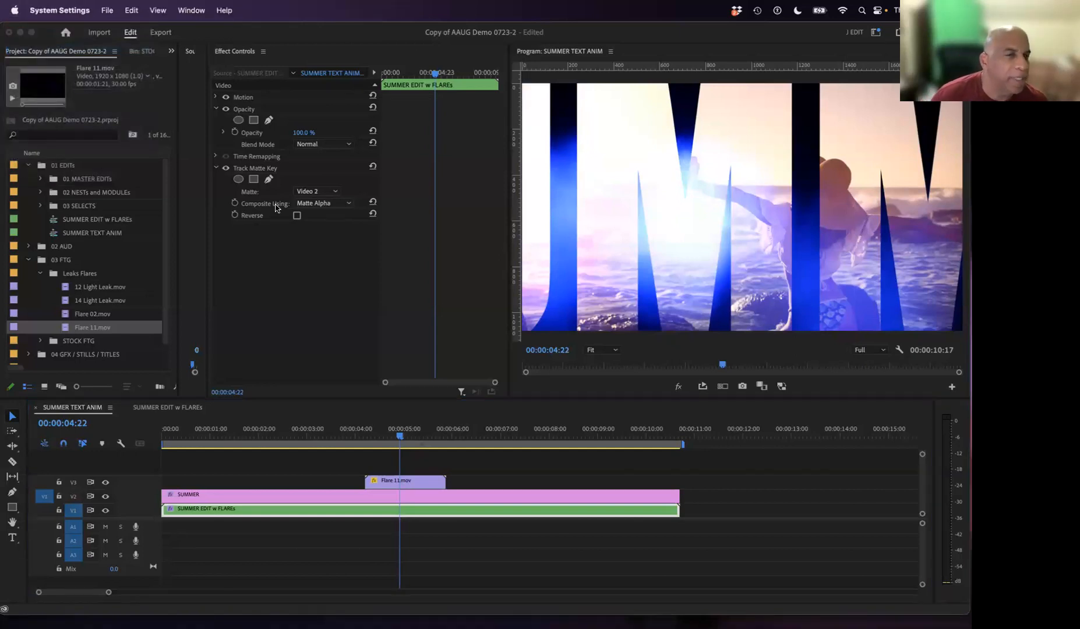
pyautogui.click(163, 112)
pyautogui.write('display')
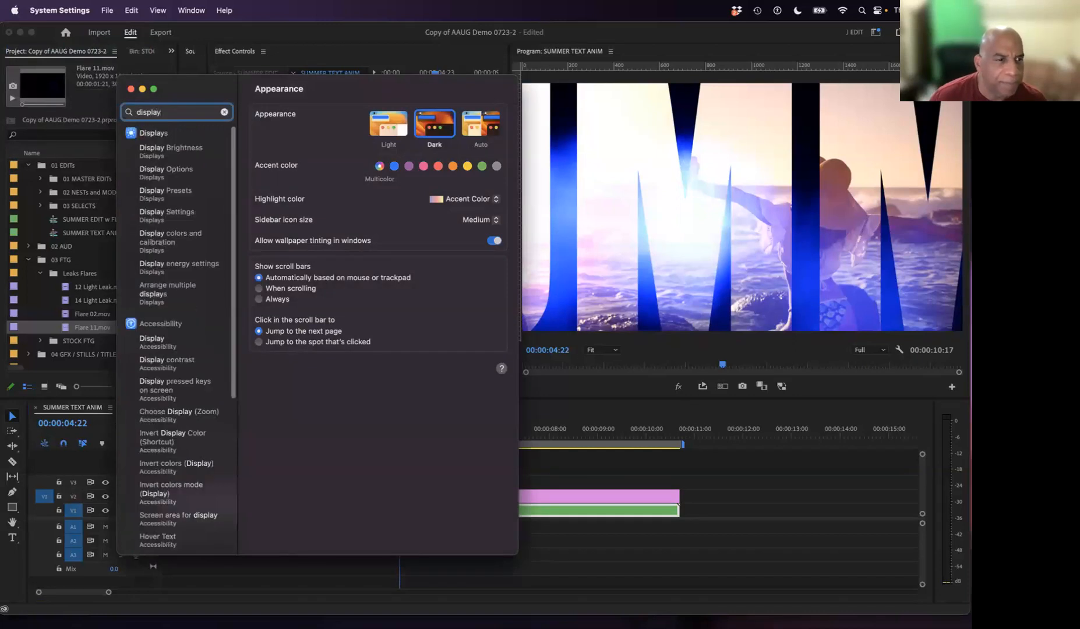
pyautogui.press('BackSpace')
pyautogui.press('BackSpace')
pyautogui.press('BackSpace')
pyautogui.press('BackSpace')
pyautogui.press('BackSpace')
pyautogui.press('BackSpace')
pyautogui.press('BackSpace')
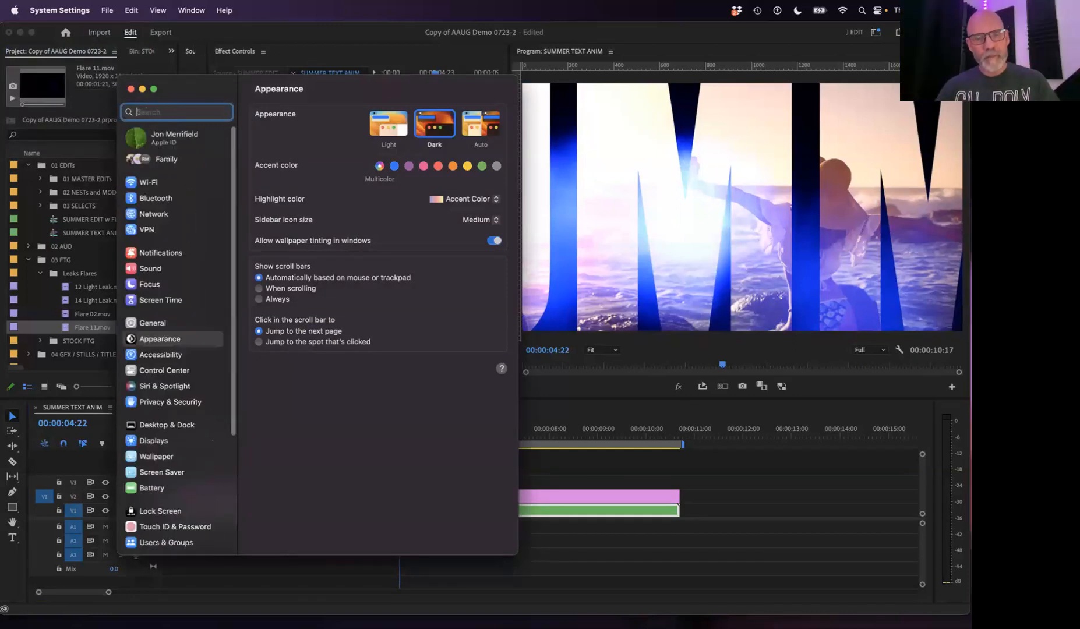
# Search the settings for "keyboard" and clear the search term.
pyautogui.write('keyboard')
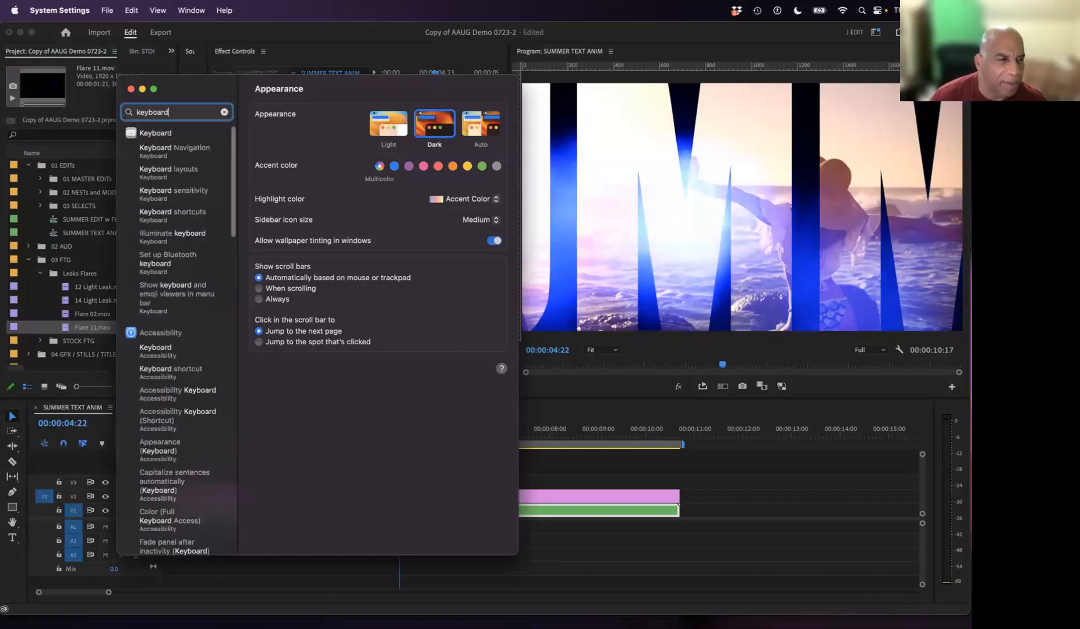
pyautogui.press('BackSpace')
pyautogui.press('BackSpace')
pyautogui.press('BackSpace')
pyautogui.press('BackSpace')
pyautogui.press('BackSpace')
pyautogui.press('BackSpace')
pyautogui.press('BackSpace')
pyautogui.press('BackSpace')
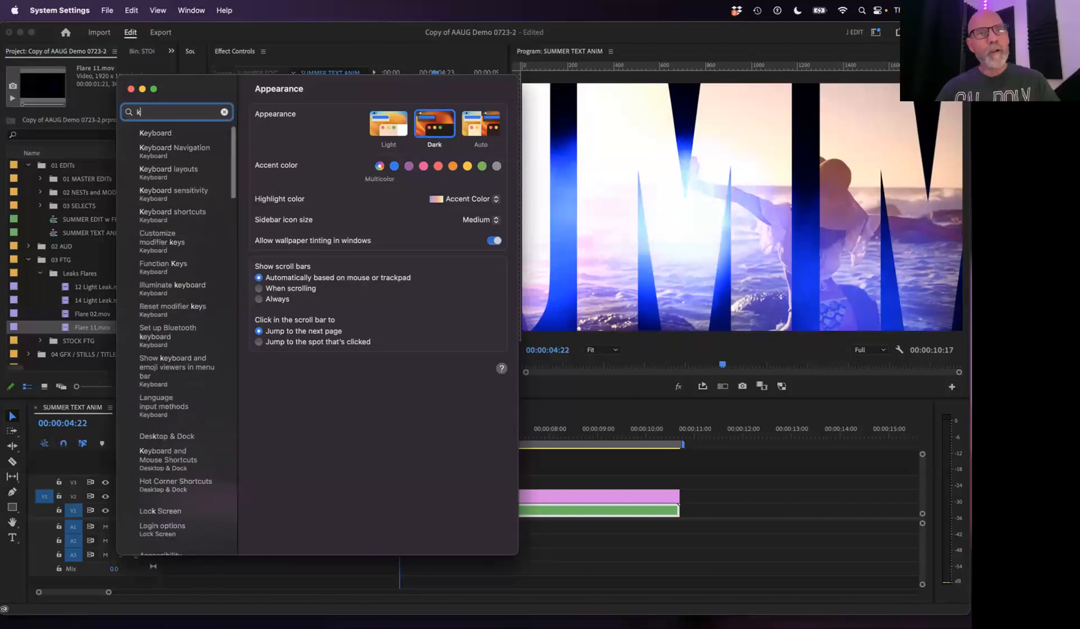
# Search the settings for "access" and open the Display options under Accessibility.
pyautogui.write('ass')
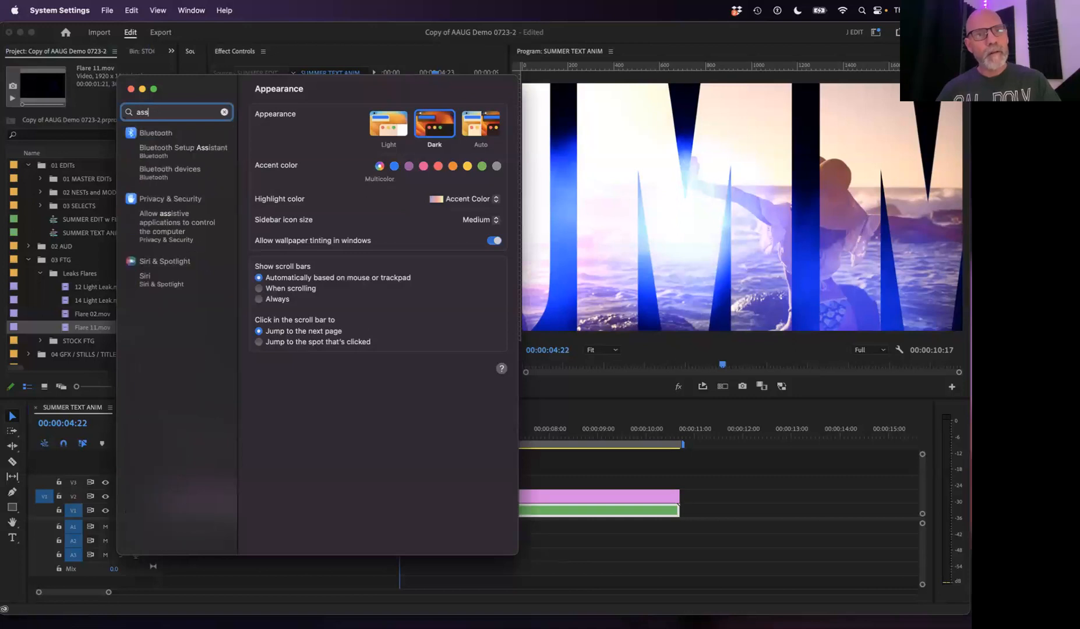
pyautogui.press('BackSpace')
pyautogui.press('BackSpace')
pyautogui.write('cc')
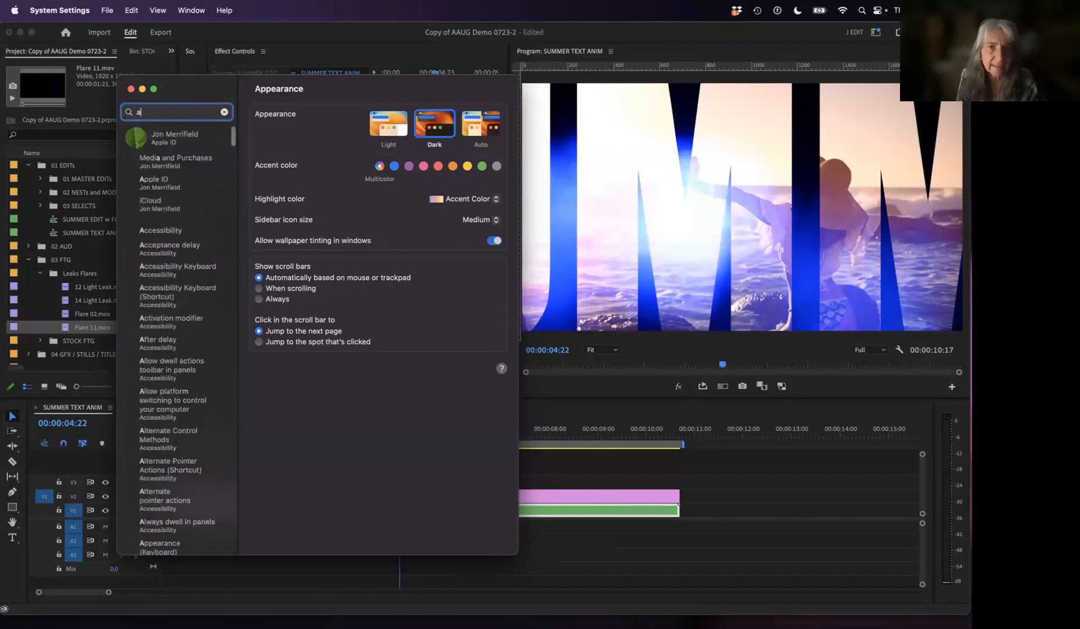
pyautogui.write('ess')
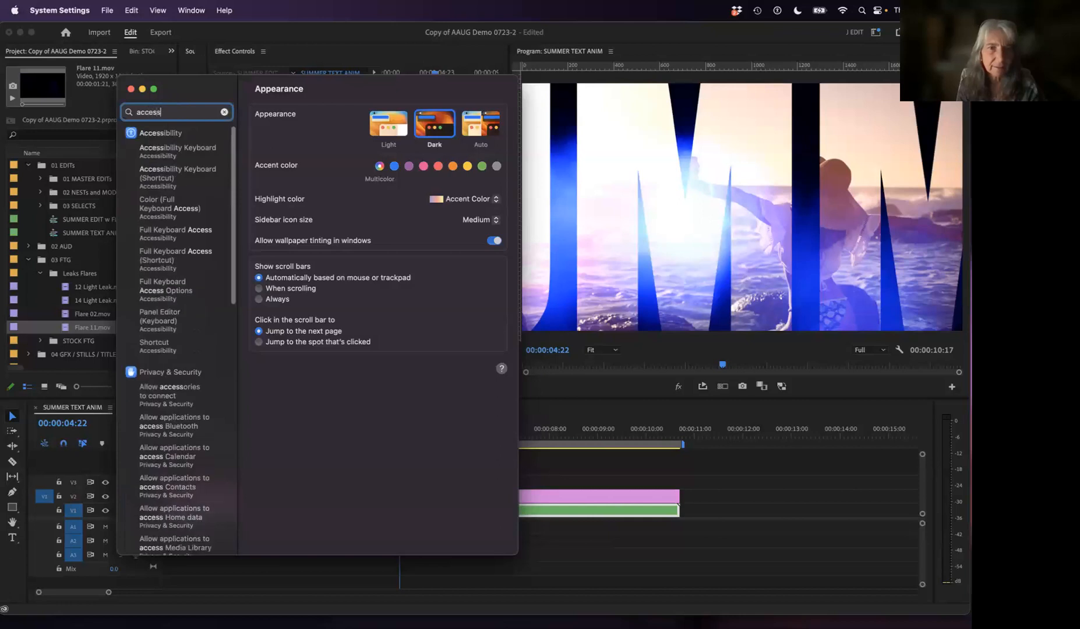
pyautogui.click(164, 133)
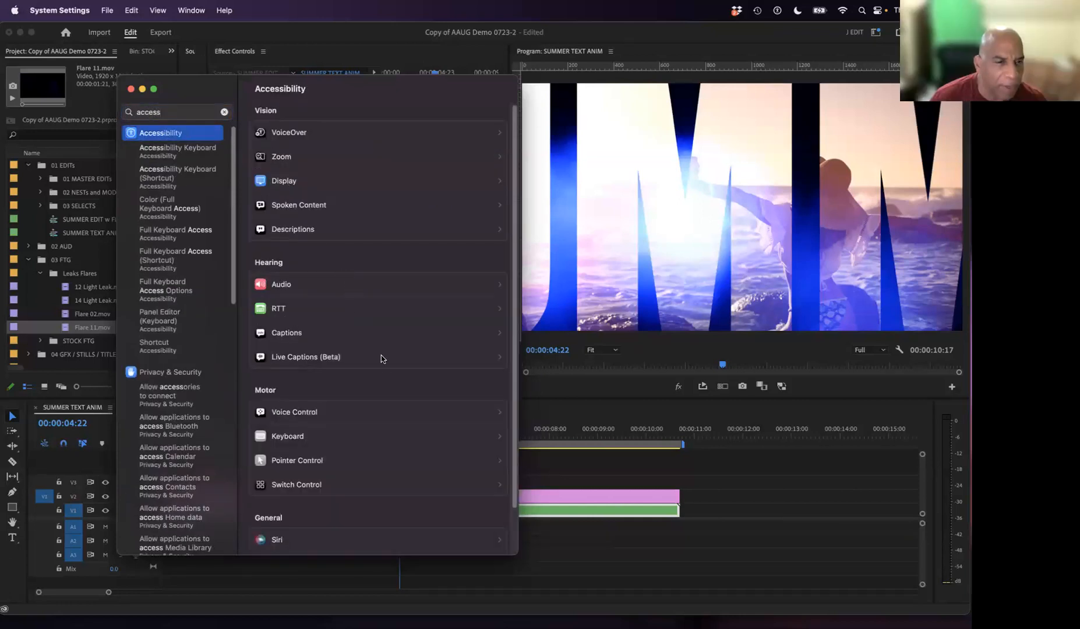
pyautogui.click(304, 181)
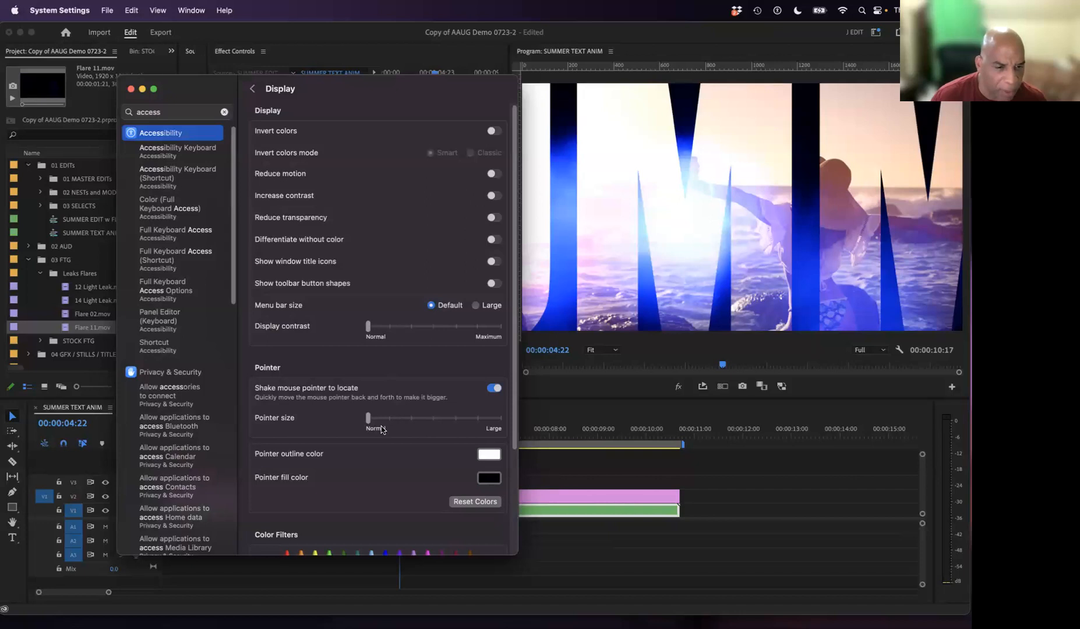
# Enlarge the mouse pointer to about the middle of its size range, minimize System Settings and return to Premiere Pro.
pyautogui.moveTo(372, 419); pyautogui.dragTo(441, 420)
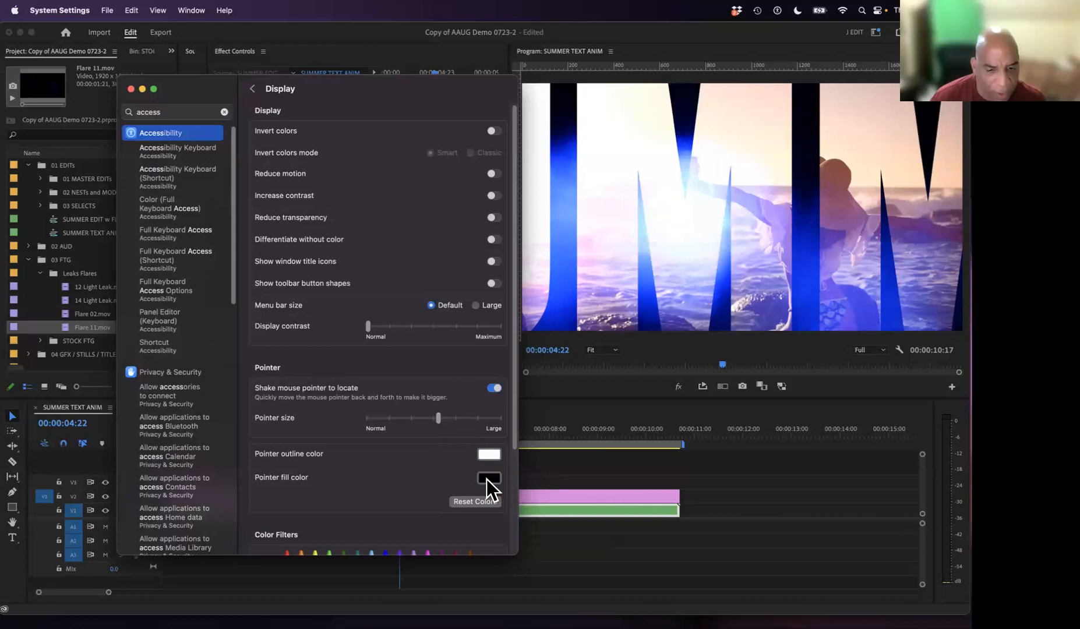
pyautogui.moveTo(439, 418); pyautogui.dragTo(430, 418)
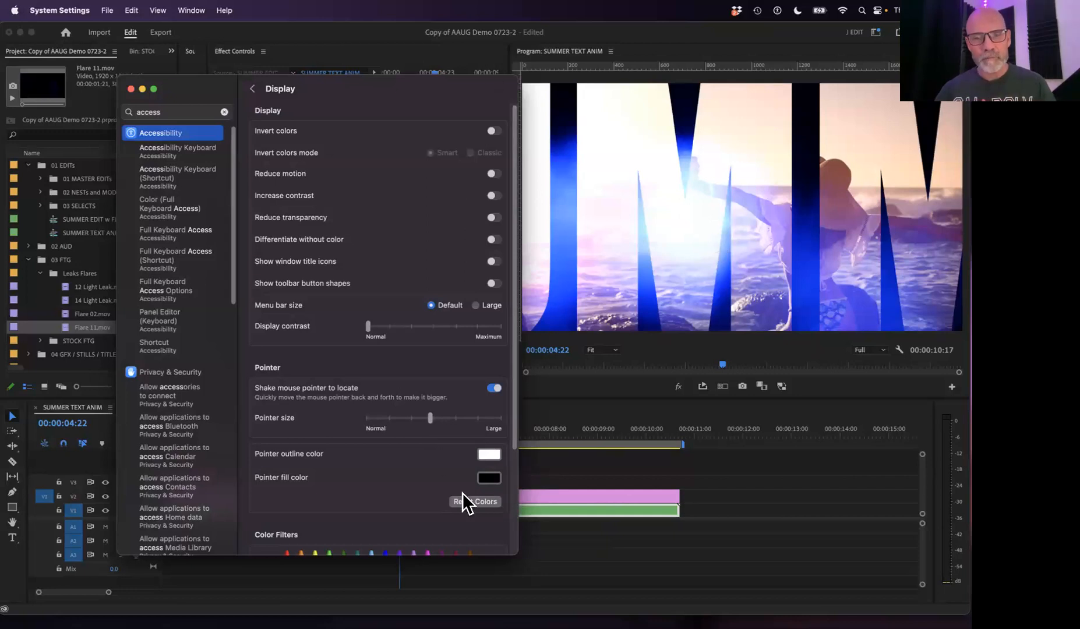
pyautogui.click(142, 89)
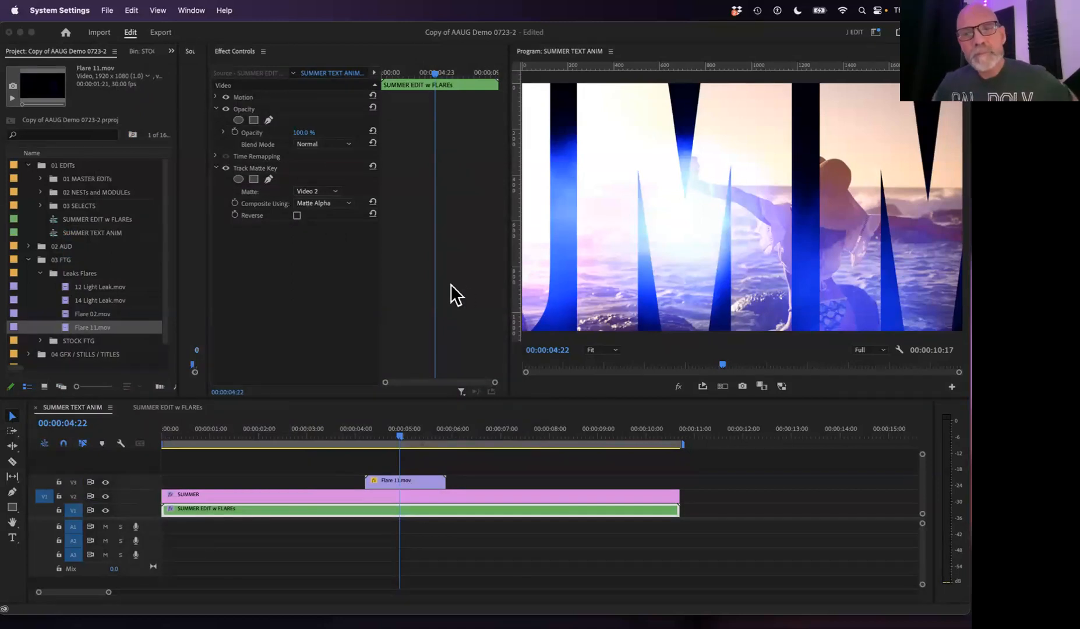
pyautogui.click(400, 435)
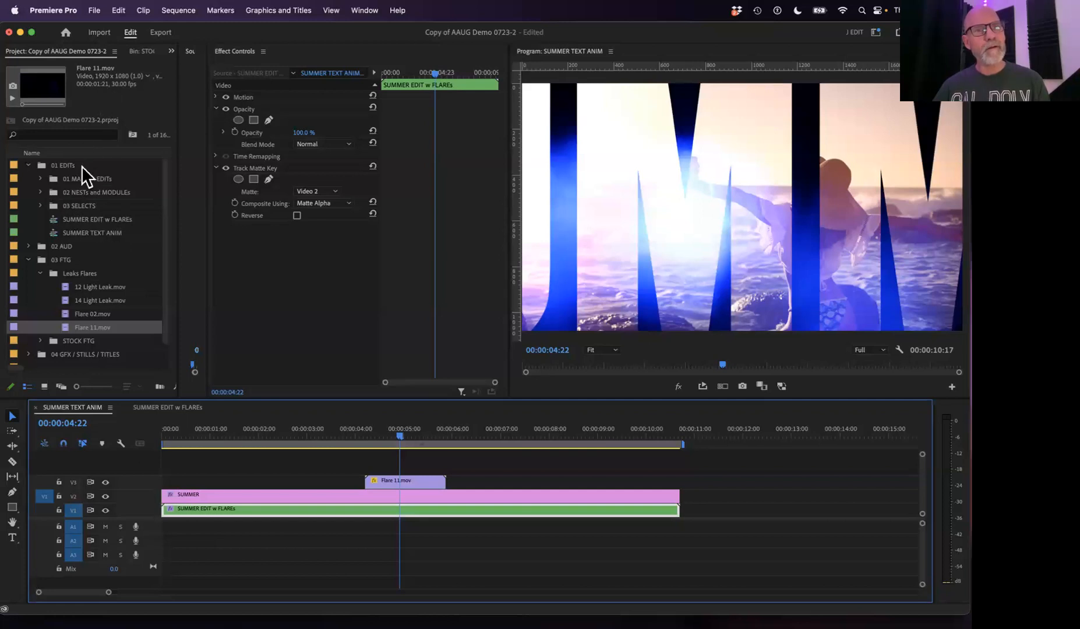
# Look through the General, Appearance, Graphics, Labels, Media and Media Cache preferences, and close them without changes.
pyautogui.click(118, 11)
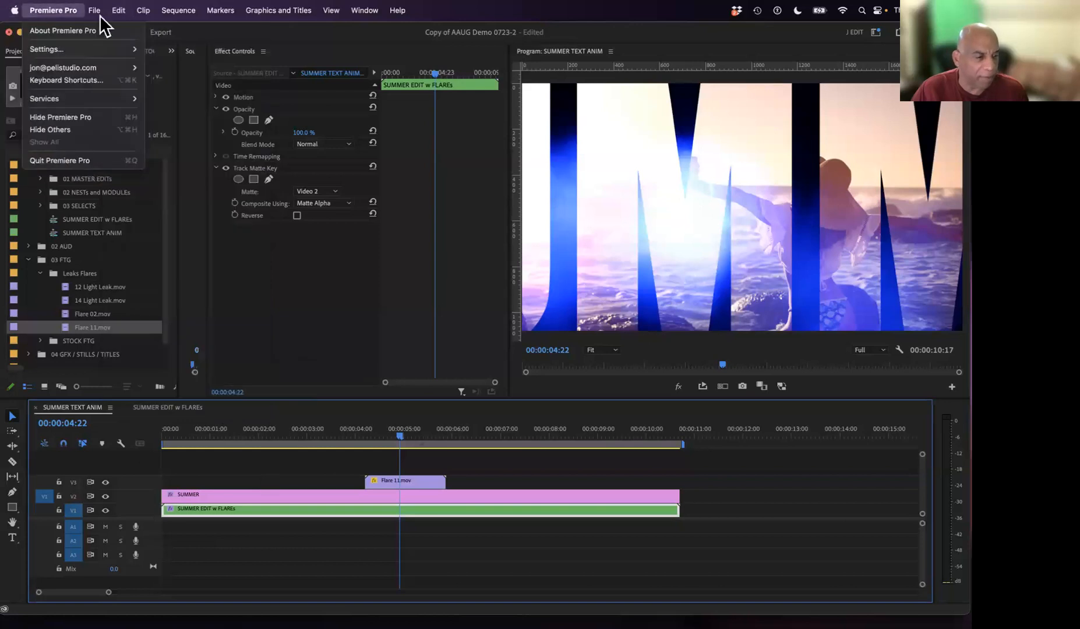
pyautogui.moveTo(64, 10)
pyautogui.moveTo(73, 46)
pyautogui.click(148, 45)
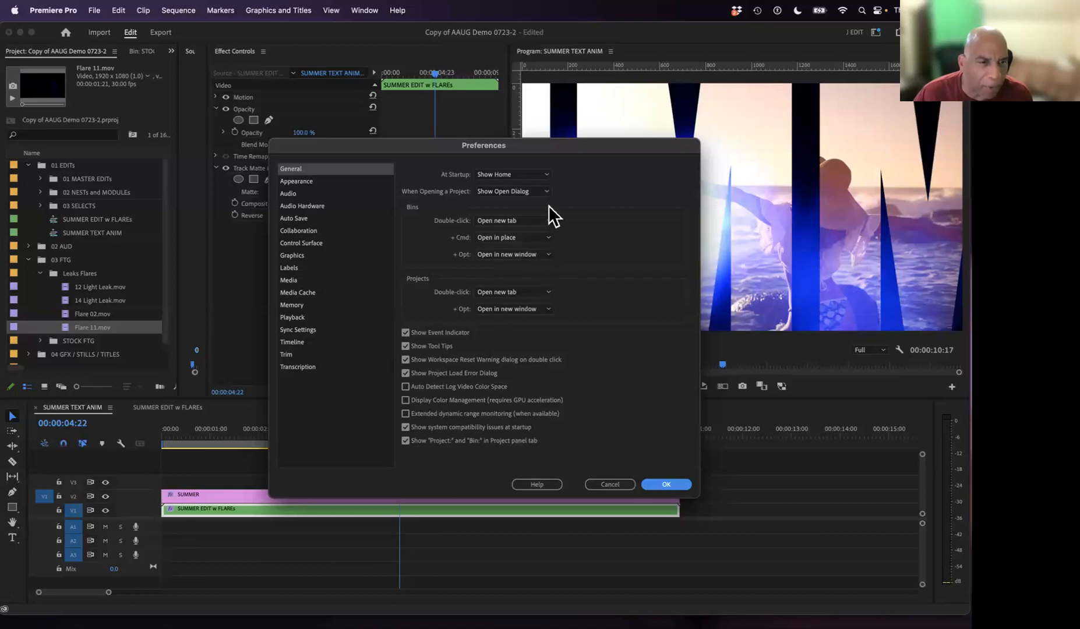
pyautogui.click(337, 180)
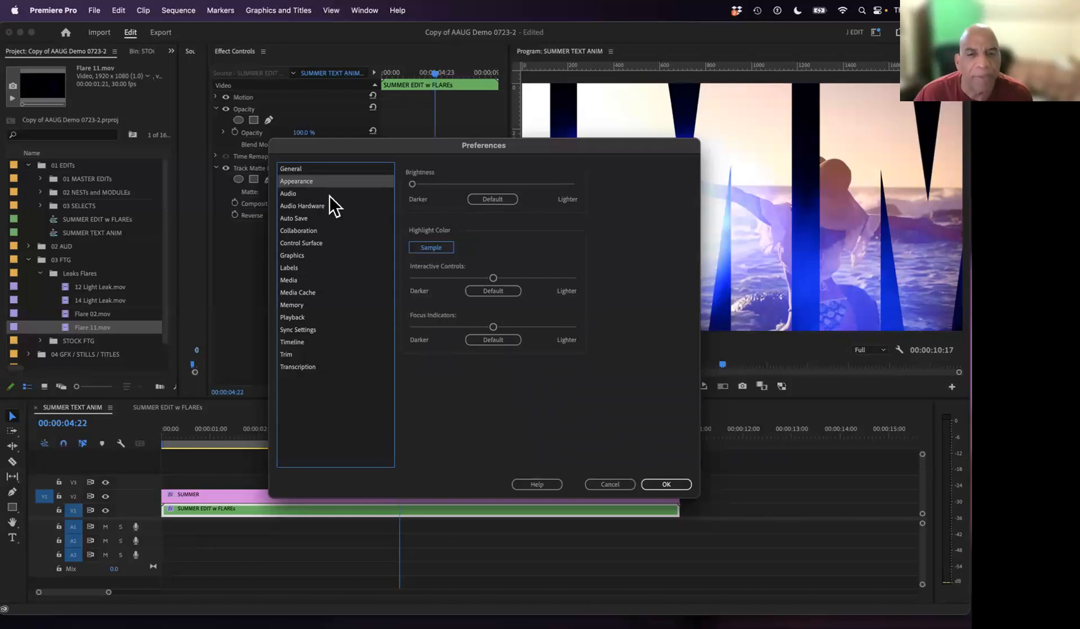
pyautogui.click(311, 252)
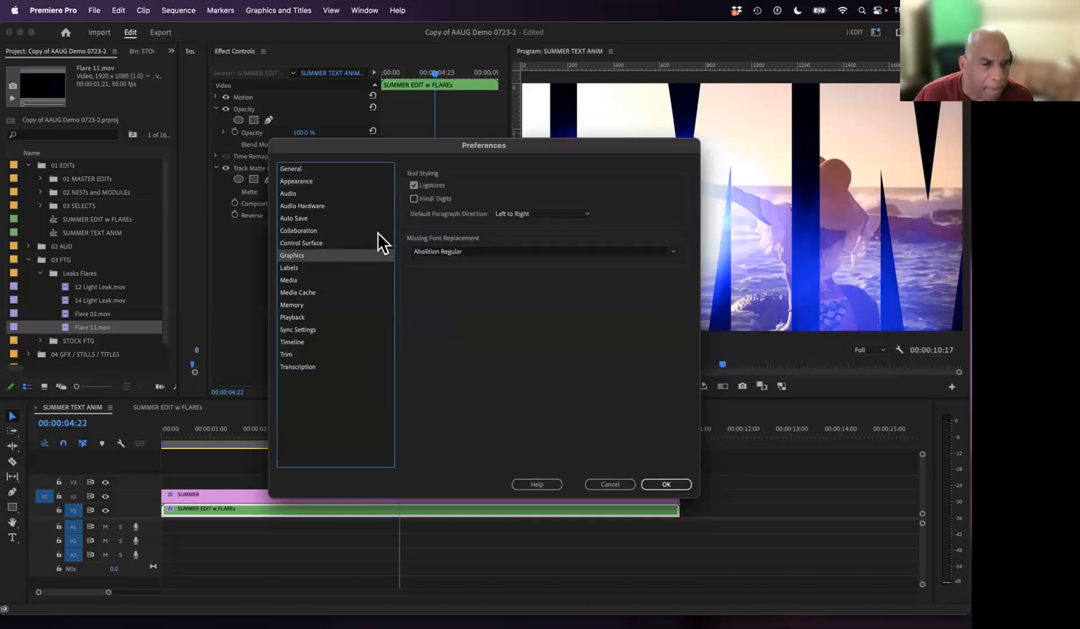
pyautogui.click(311, 268)
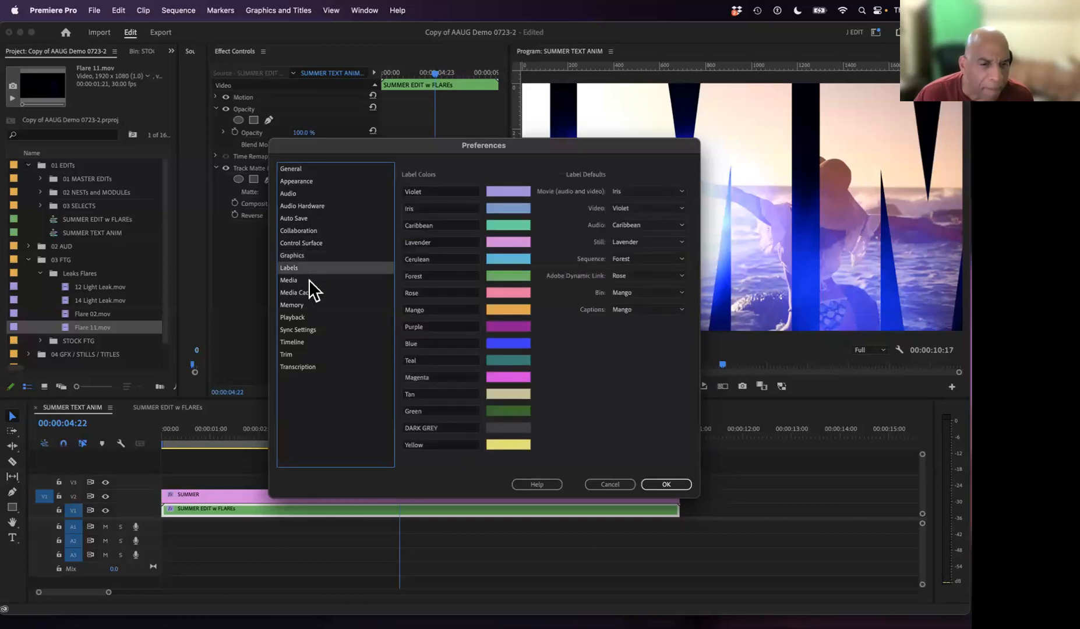
pyautogui.click(309, 280)
pyautogui.click(314, 293)
pyautogui.click(611, 488)
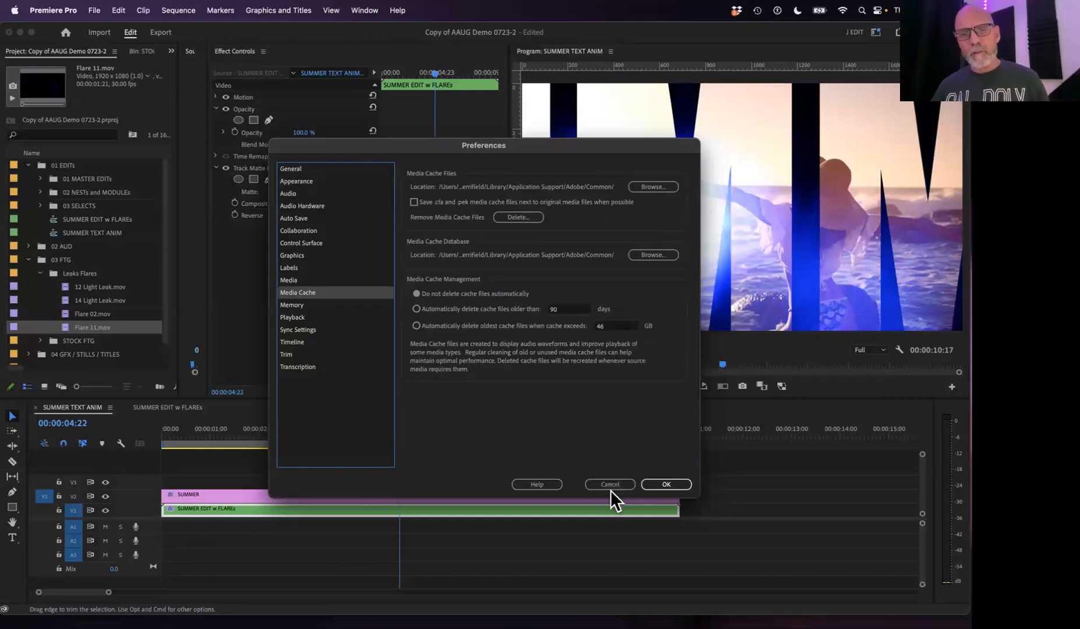
pyautogui.click(612, 484)
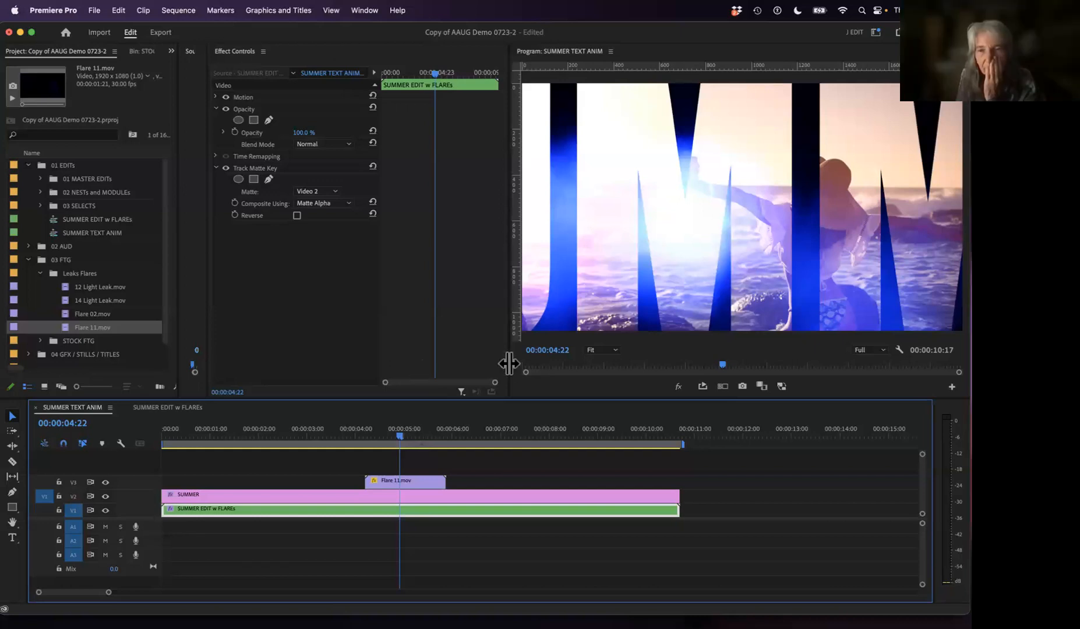
# Scrub the SUMMER TEXT ANIM sequence back to 00:00:04:10 and forward through the flare overlay to 00:00:05:06.
pyautogui.moveTo(401, 429)
pyautogui.mouseDown()
pyautogui.moveTo(467, 431)
pyautogui.moveTo(359, 444)
pyautogui.moveTo(441, 431)
pyautogui.moveTo(363, 443)
pyautogui.moveTo(432, 428)
pyautogui.moveTo(456, 423)
pyautogui.moveTo(362, 449)
pyautogui.moveTo(458, 423)
pyautogui.moveTo(353, 435)
pyautogui.moveTo(387, 435)
pyautogui.mouseUp()
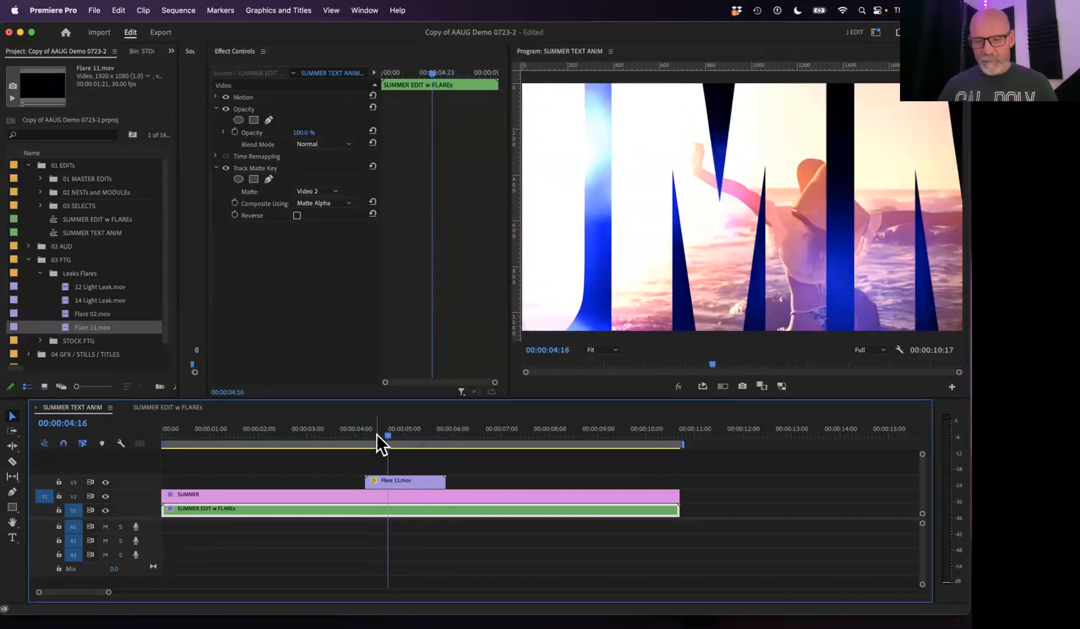
pyautogui.click(376, 433)
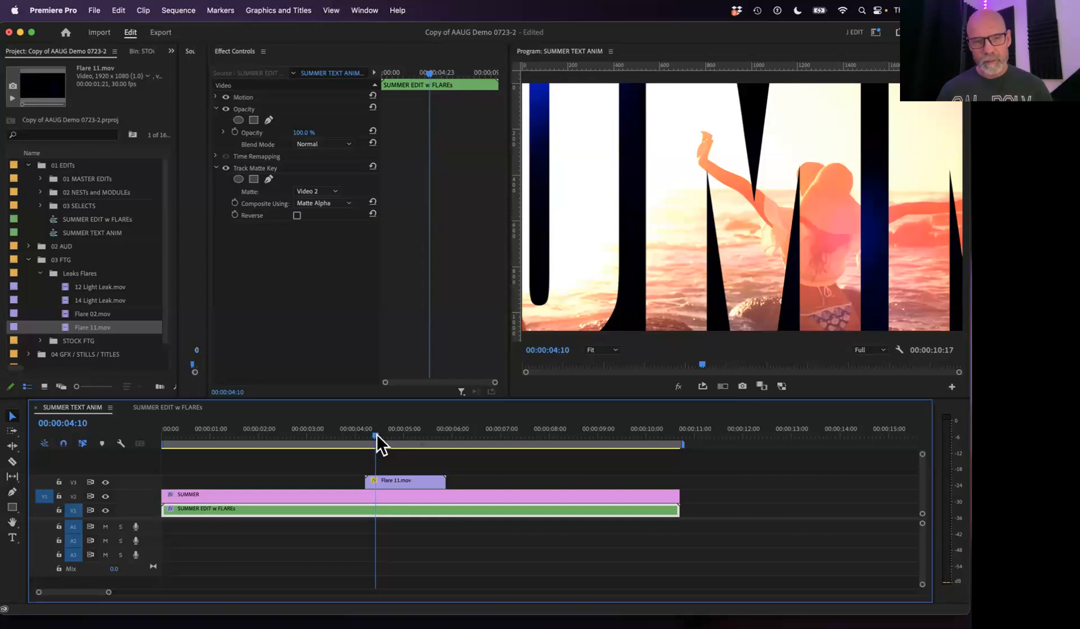
pyautogui.moveTo(373, 433); pyautogui.dragTo(416, 443)
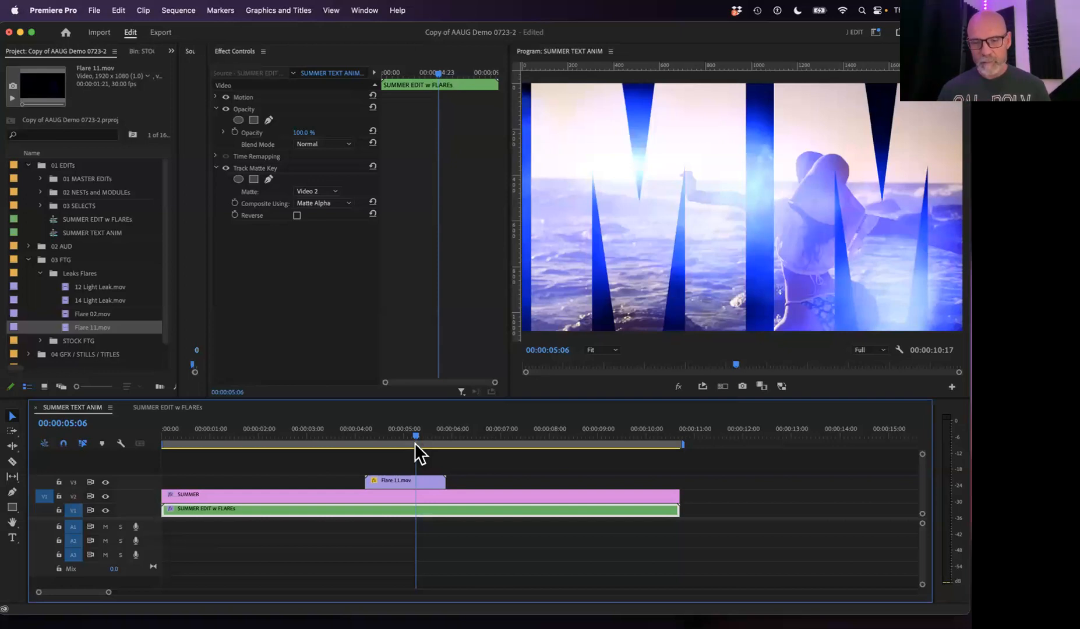
pyautogui.hotkey('ctrl', 'Right')
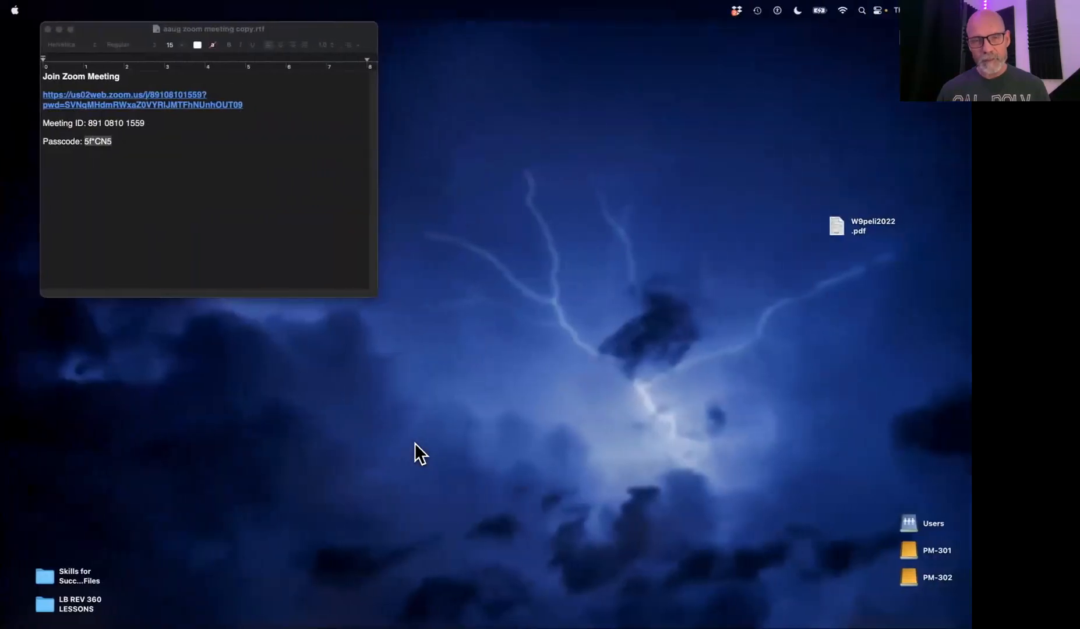
pyautogui.hotkey('ctrl', 'Right')
pyautogui.hotkey('ctrl', 'Left')
pyautogui.hotkey('ctrl', 'Left')
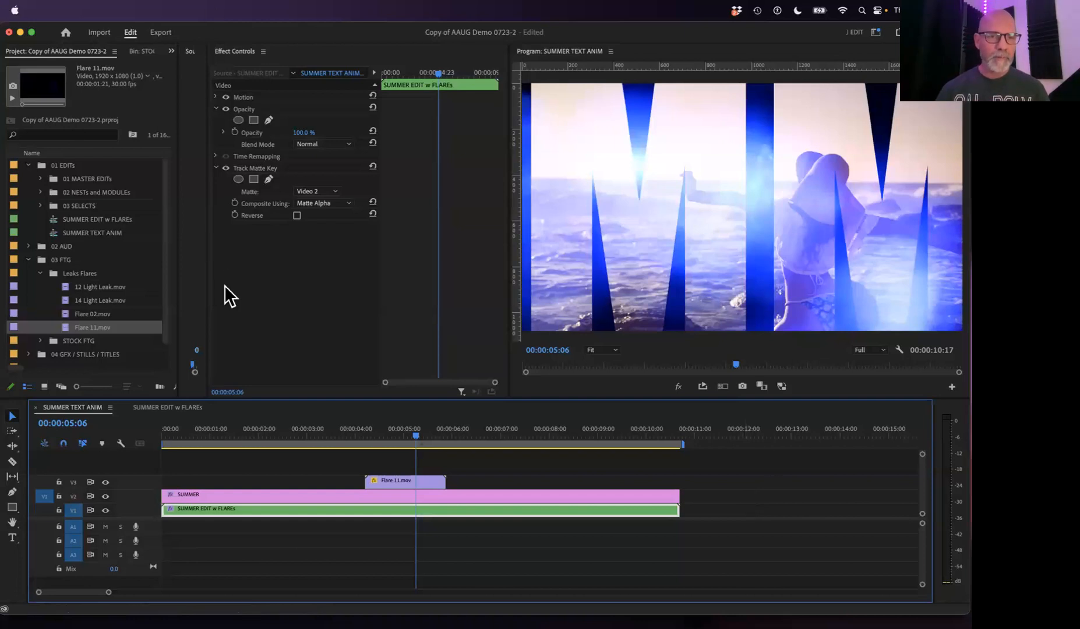
# Widen the Source monitor by narrowing the Effect Controls area, and scrub the sequence, ending at 00:00:05:00.
pyautogui.moveTo(205, 282); pyautogui.dragTo(259, 283)
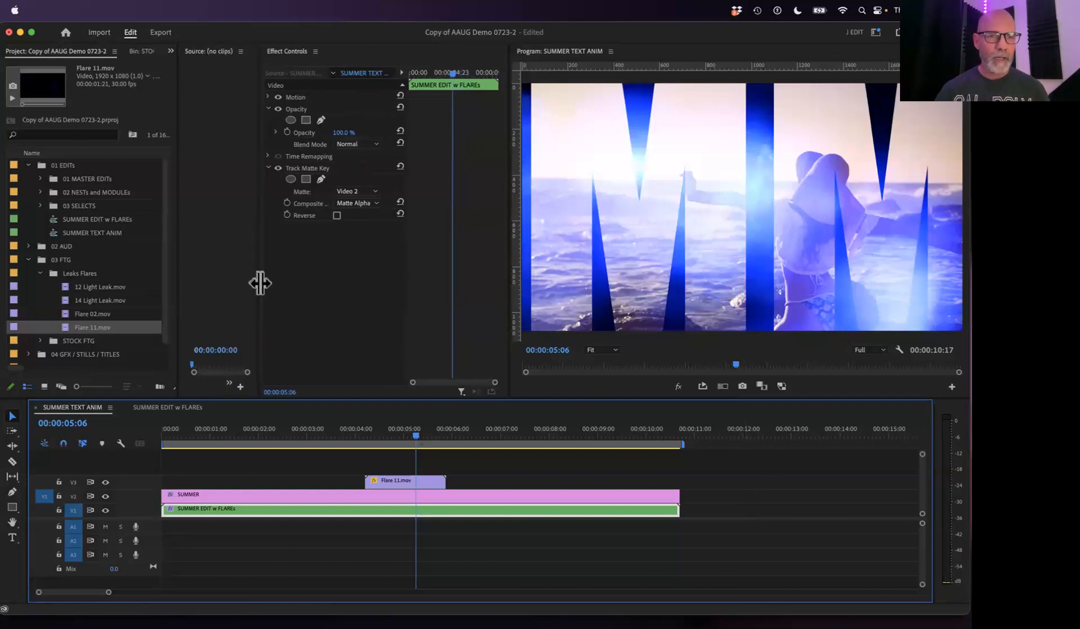
pyautogui.click(513, 252)
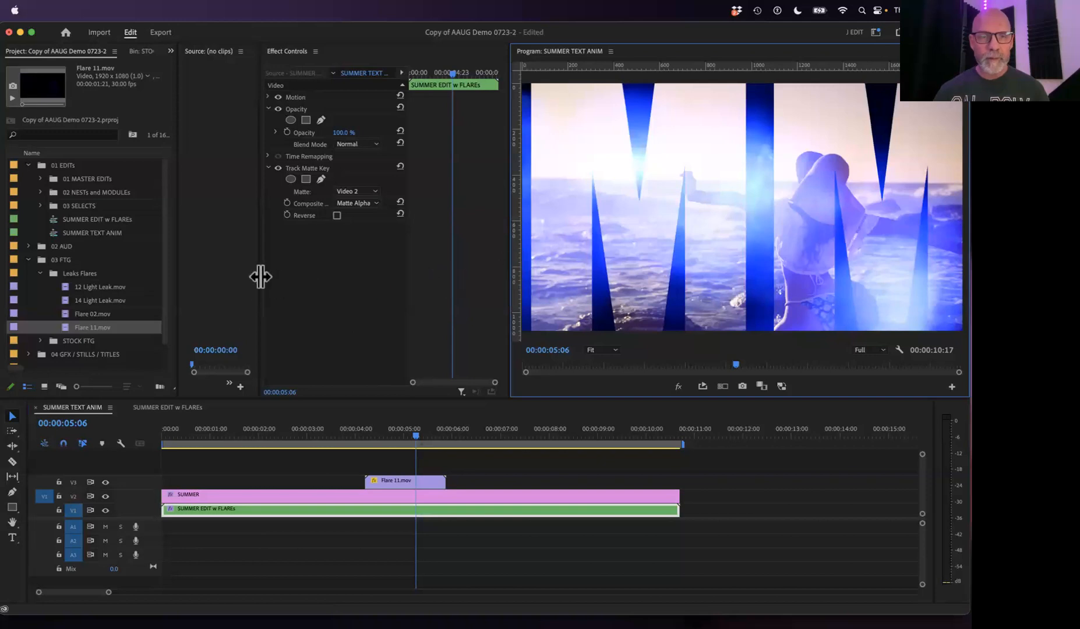
pyautogui.moveTo(412, 431); pyautogui.dragTo(254, 449)
pyautogui.click(403, 437)
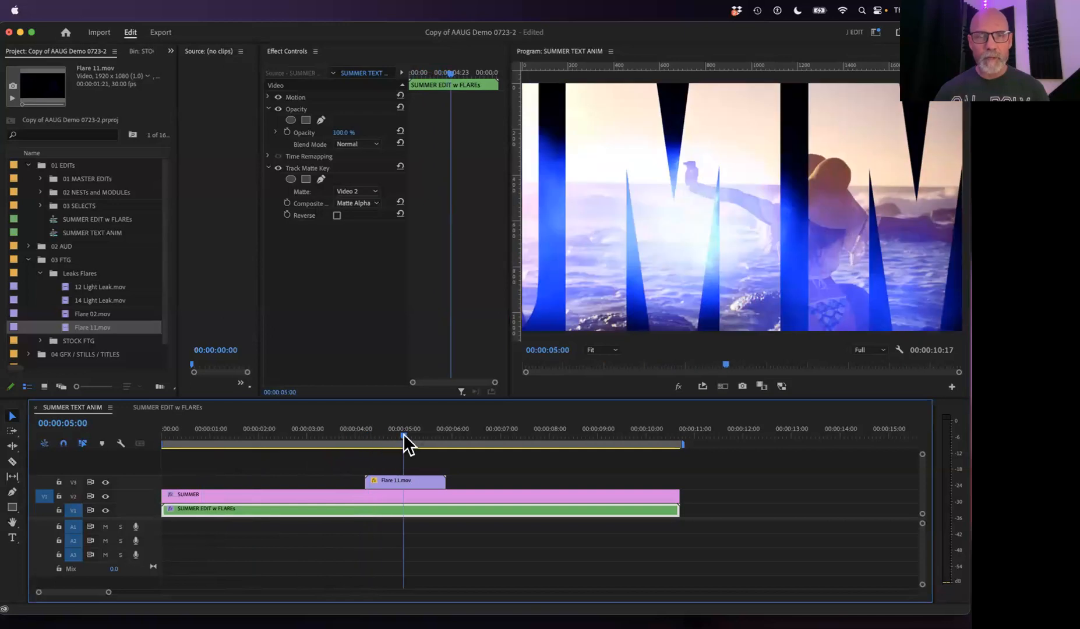